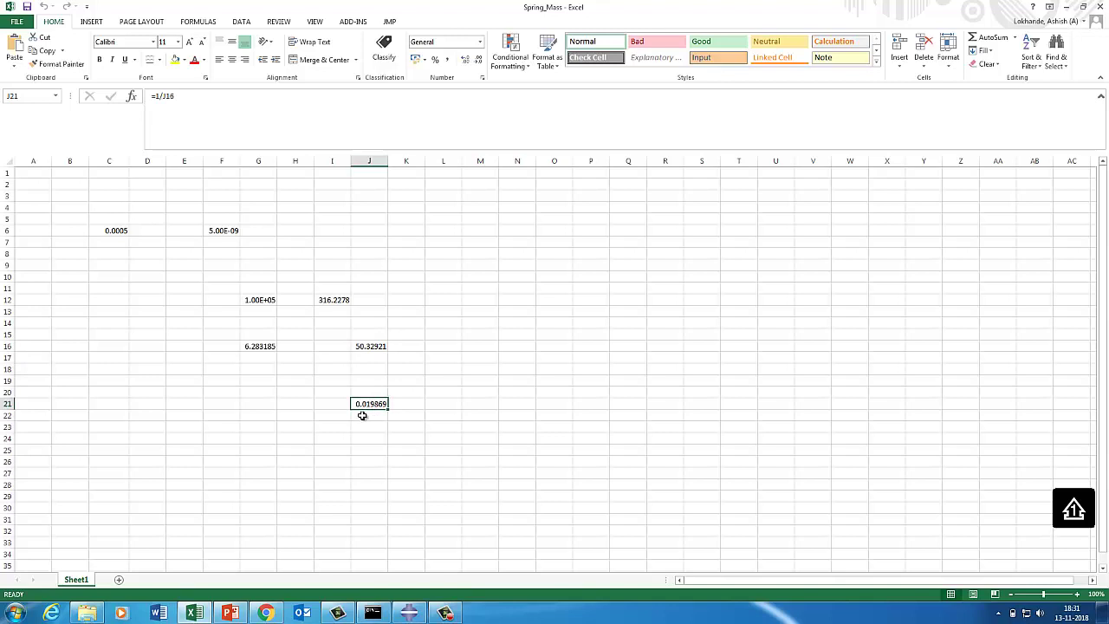
- Switch to Abaqus/CAE and create a new model database with a Standard/Explicit model
click(1067, 7)
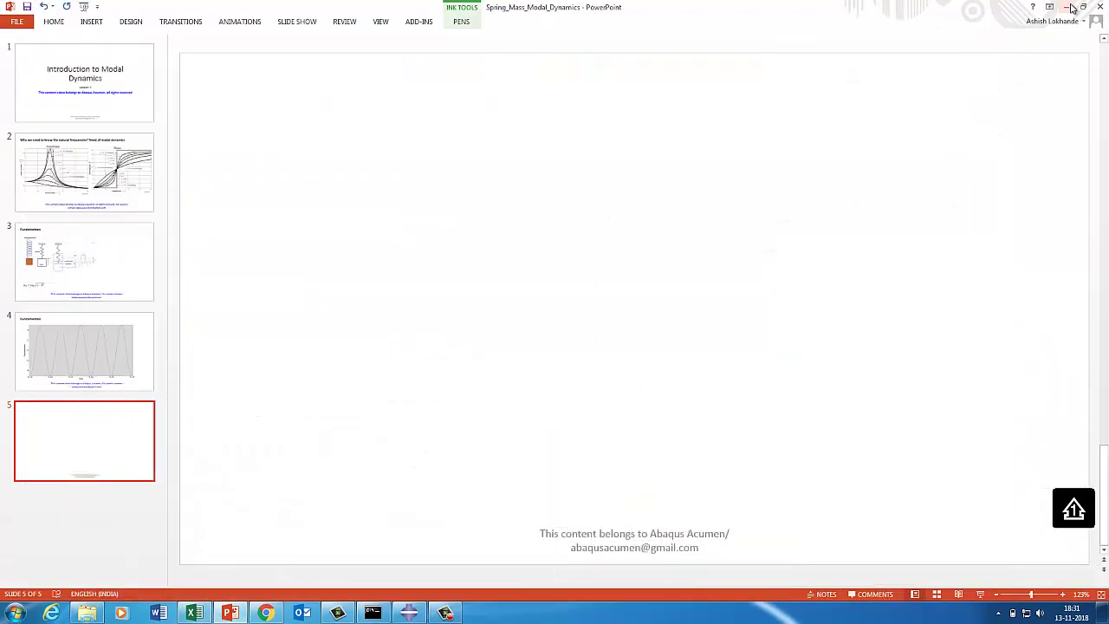
click(1071, 7)
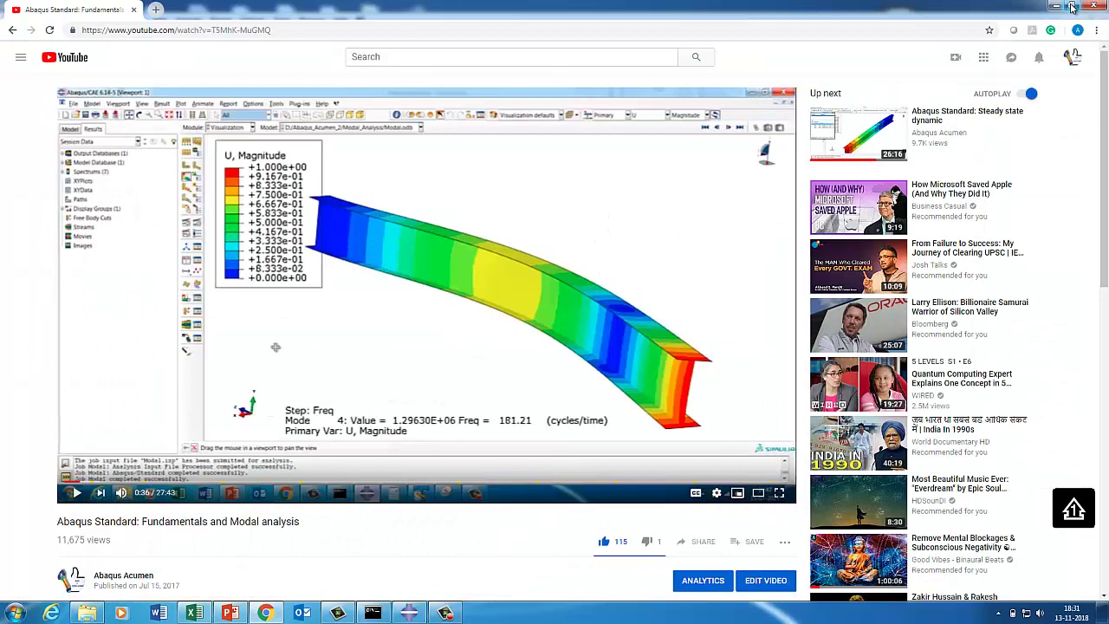
click(1056, 7)
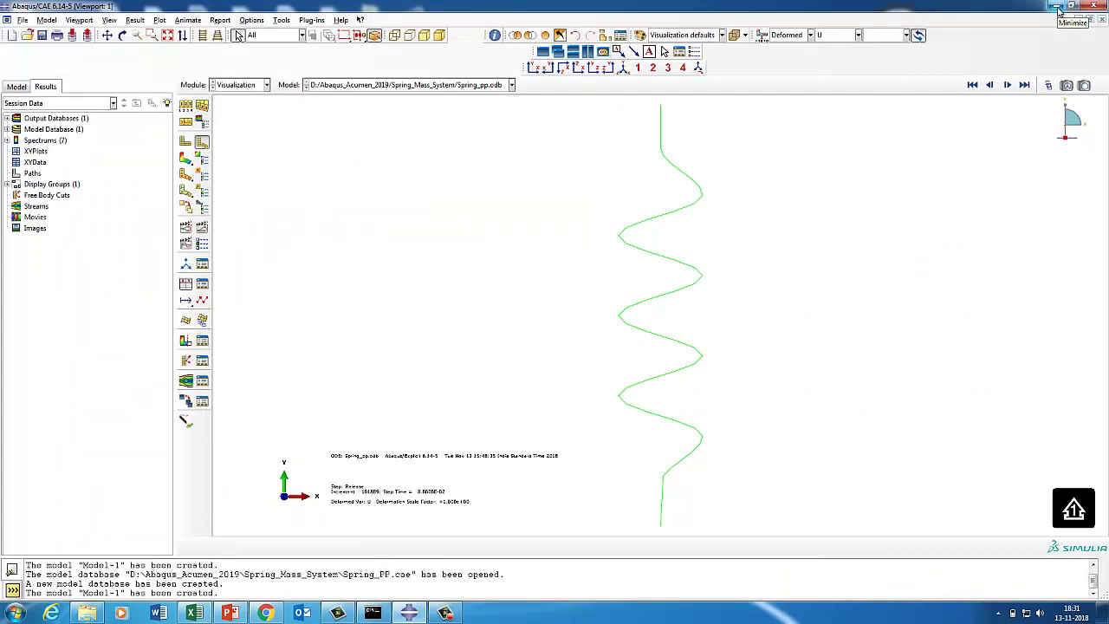
click(23, 20)
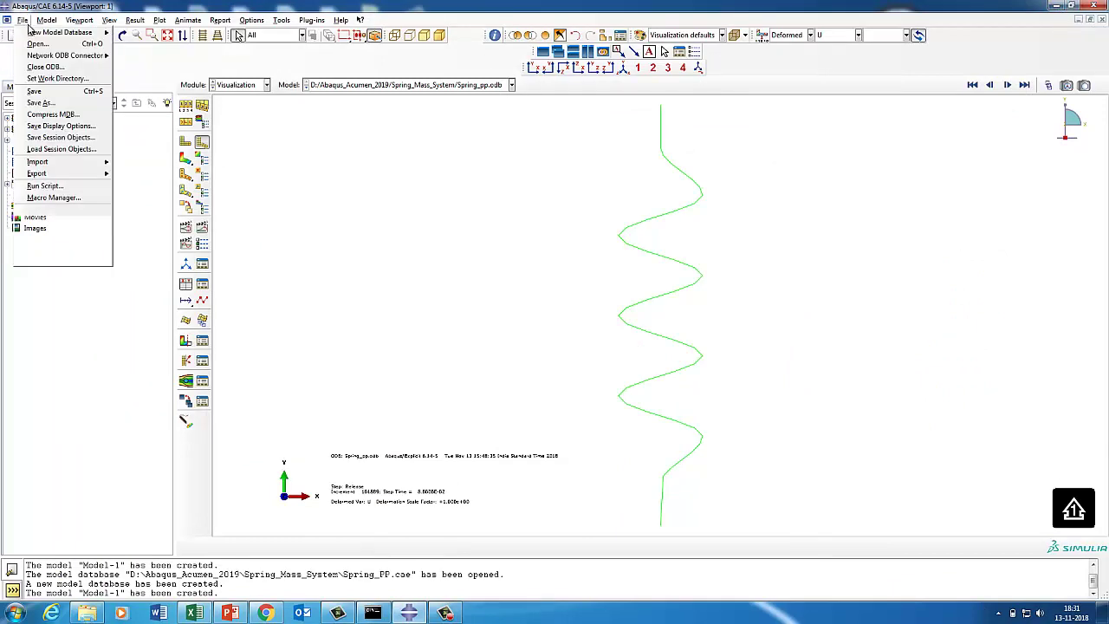
mouse_move(39, 37)
click(142, 34)
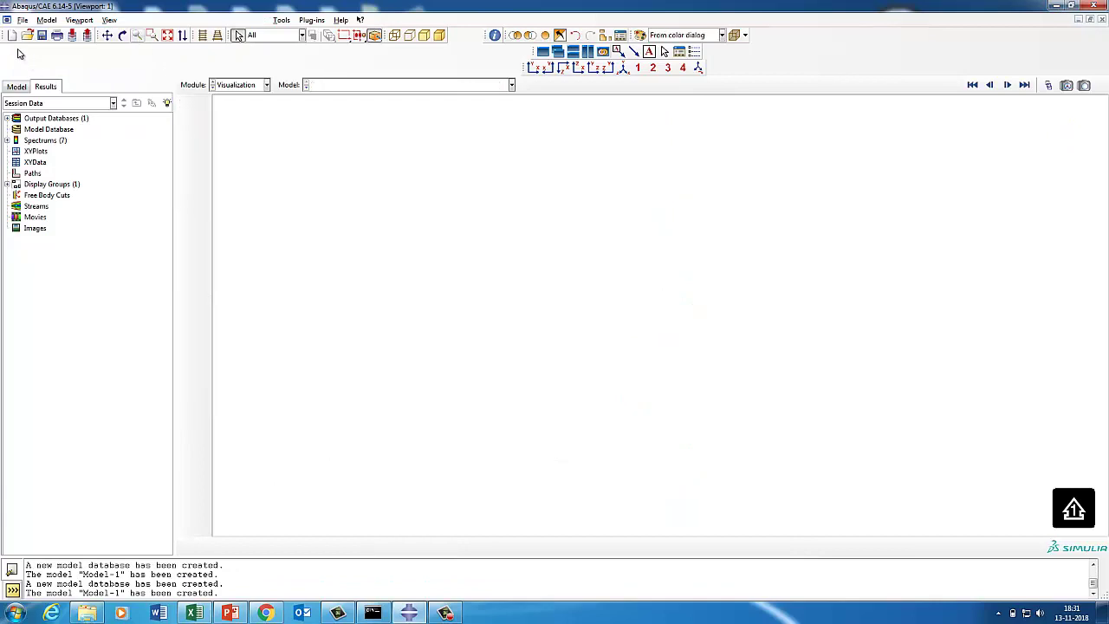
click(22, 20)
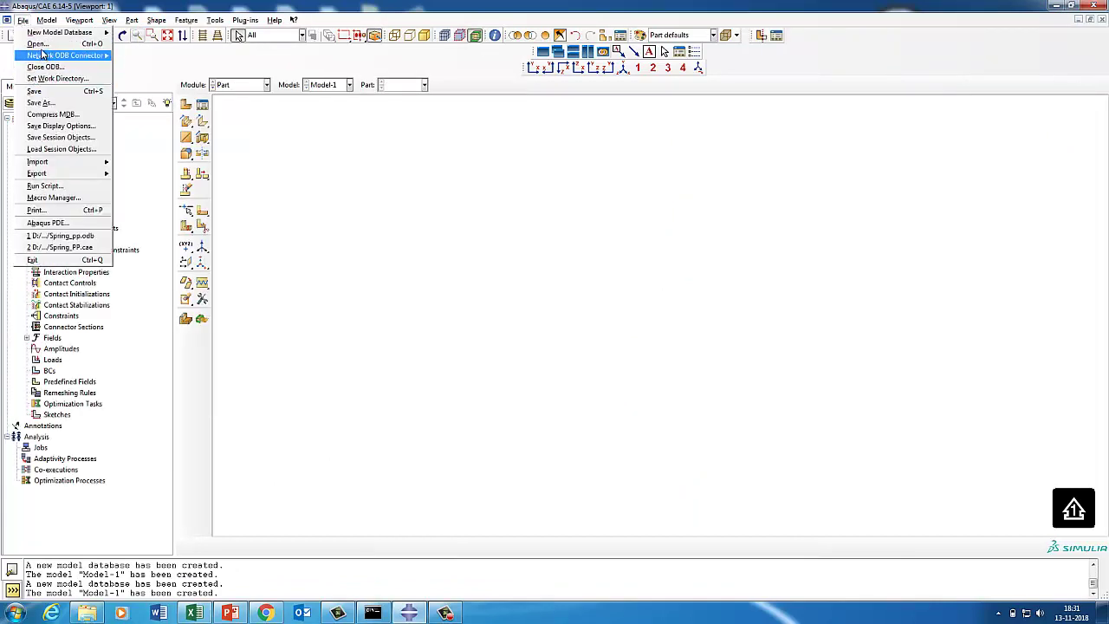
click(41, 55)
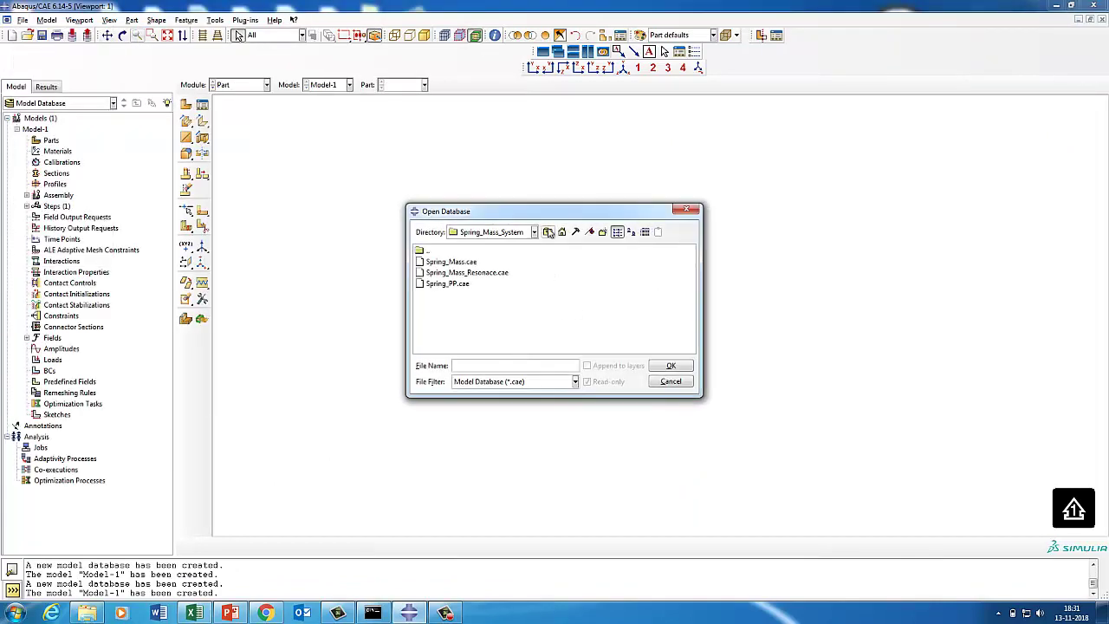
click(549, 231)
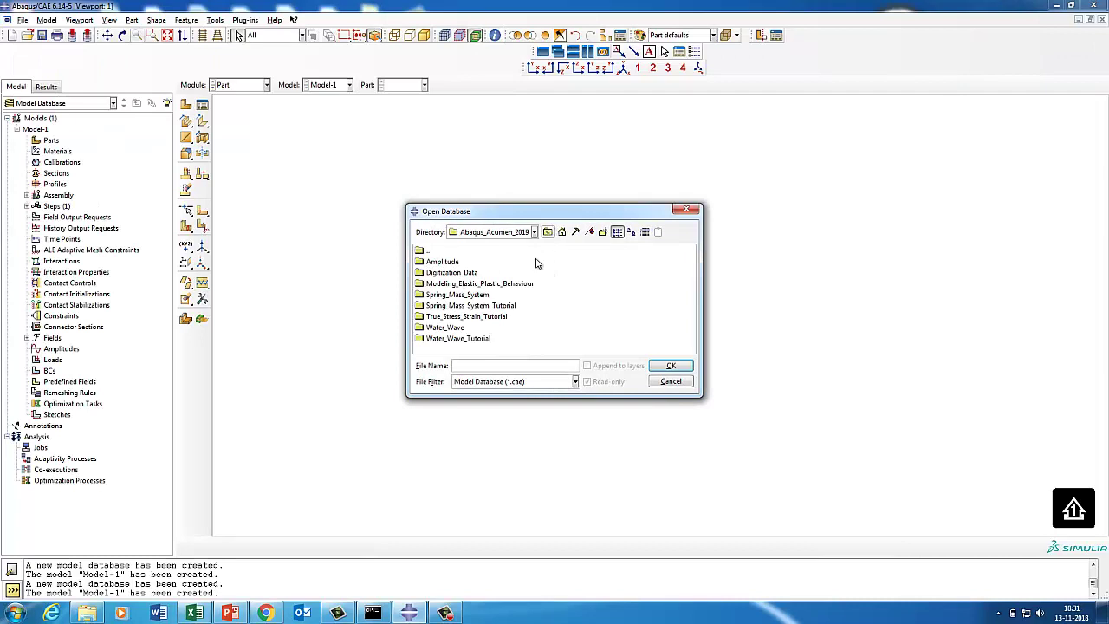
click(513, 308)
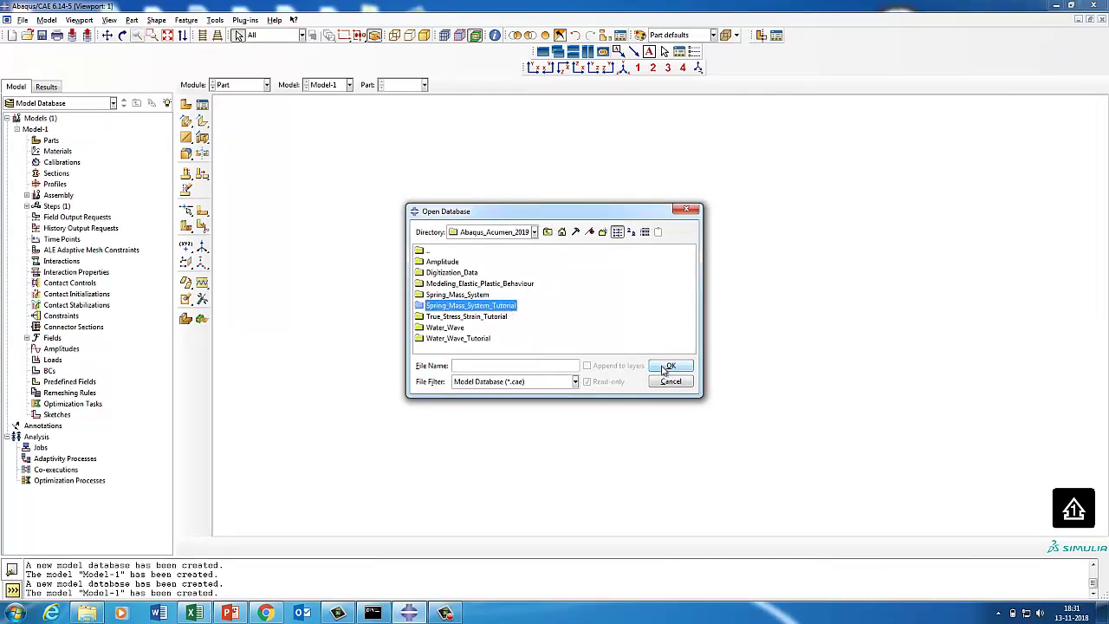
double_click(443, 308)
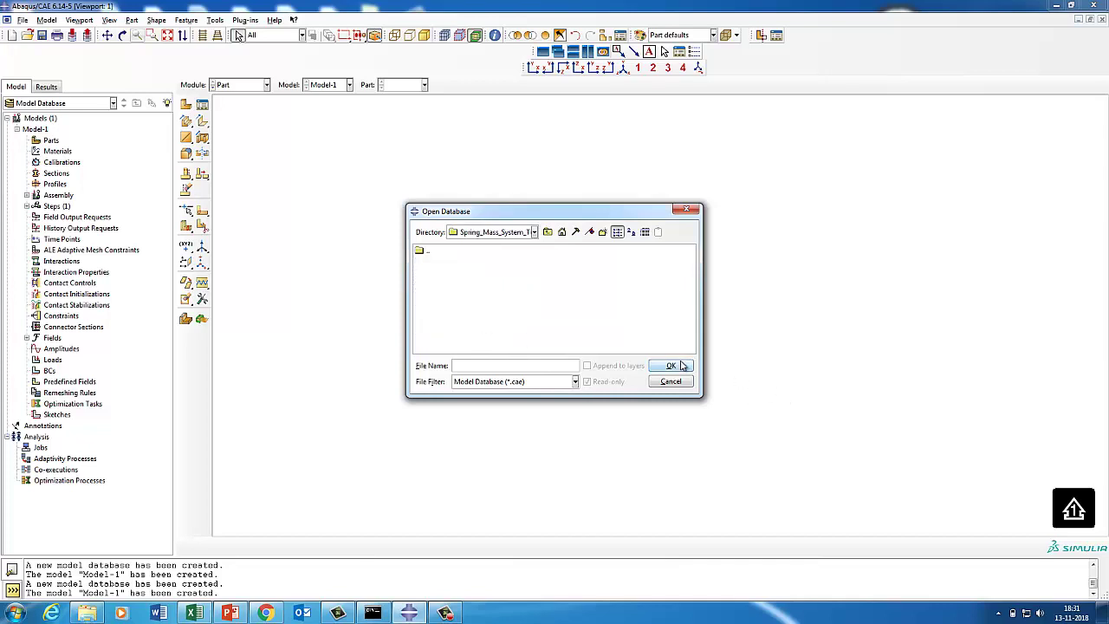
click(549, 233)
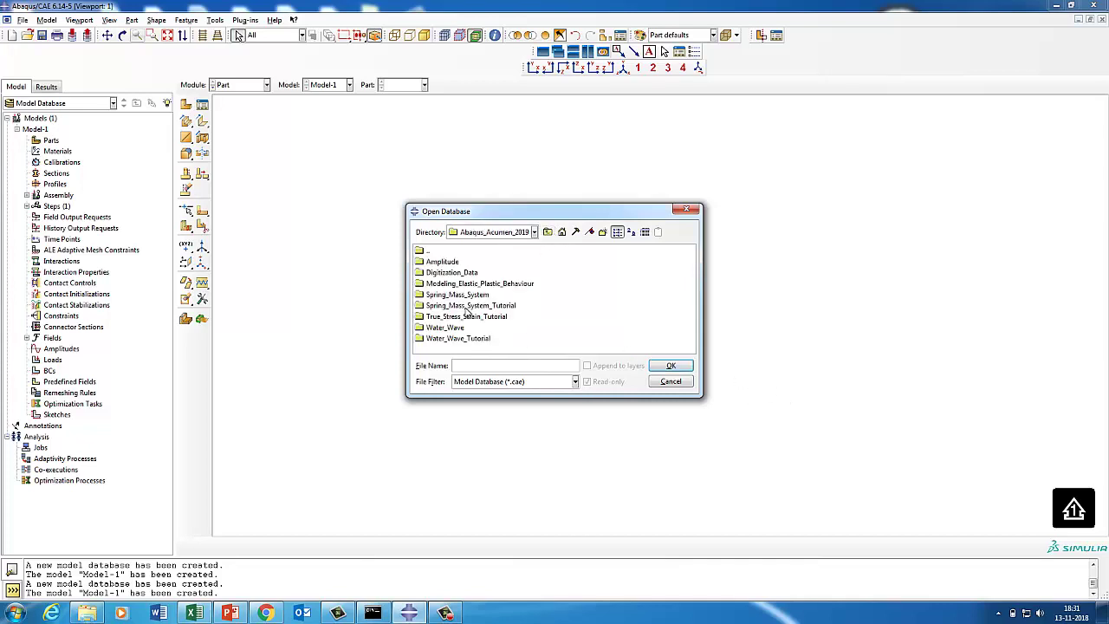
click(468, 305)
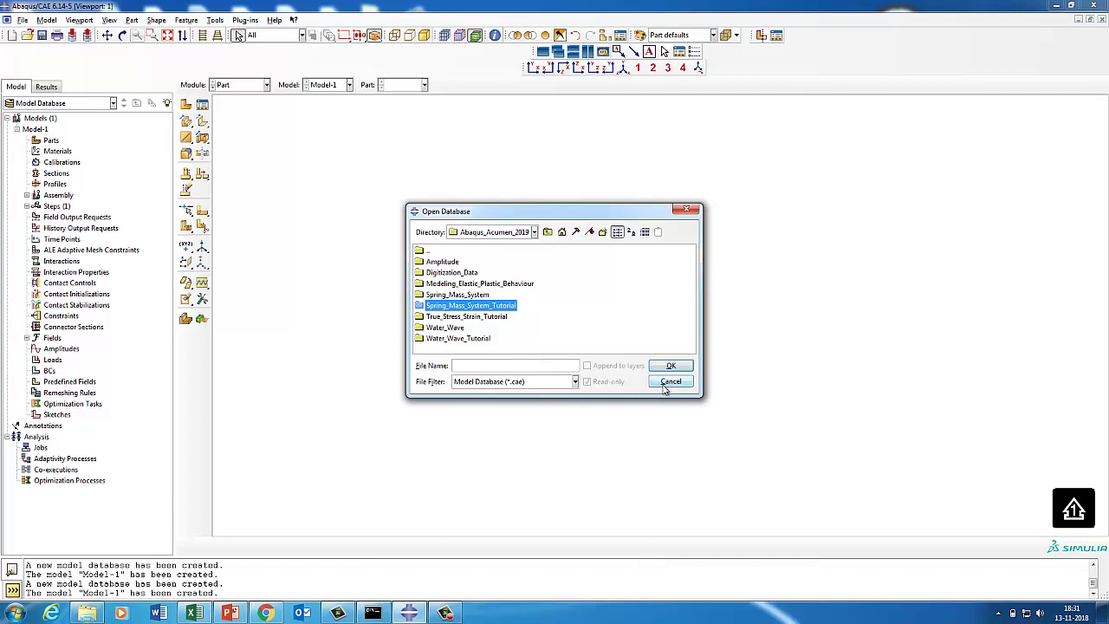
click(670, 382)
click(23, 21)
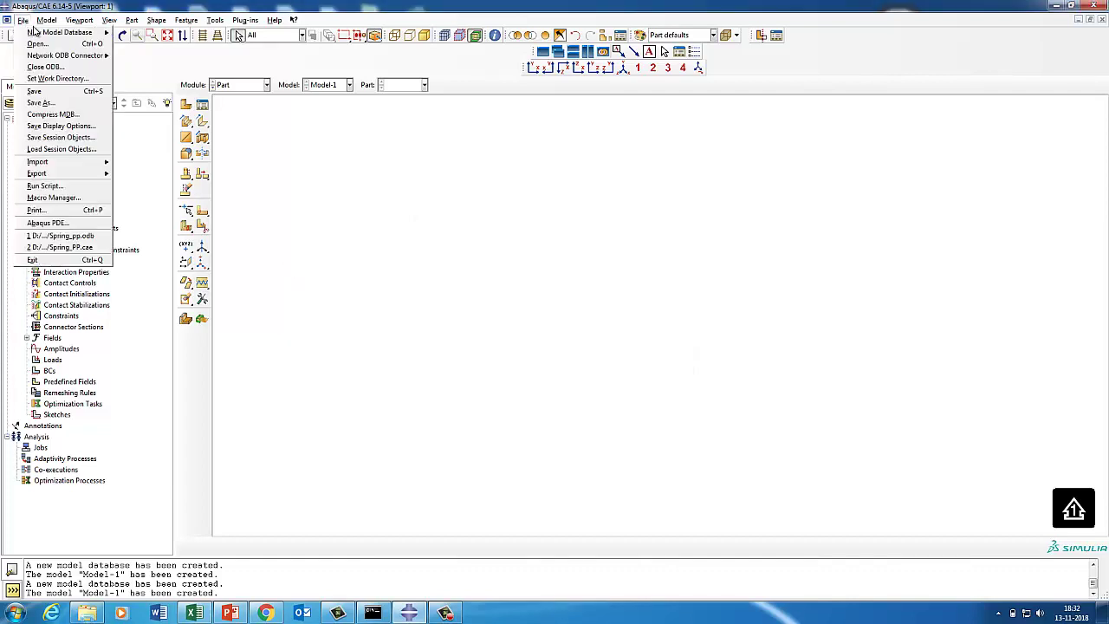
mouse_move(82, 33)
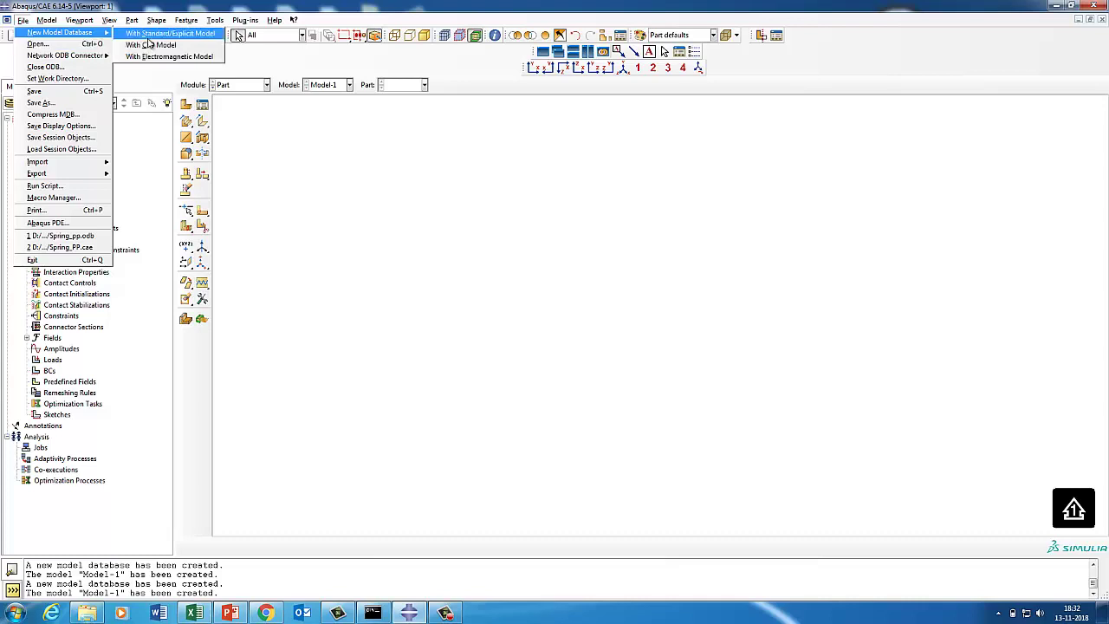
click(149, 43)
- Set the work directory to D:\Abaqus_Acumen_2019\Spring_Mass_System_Tutorial
click(23, 21)
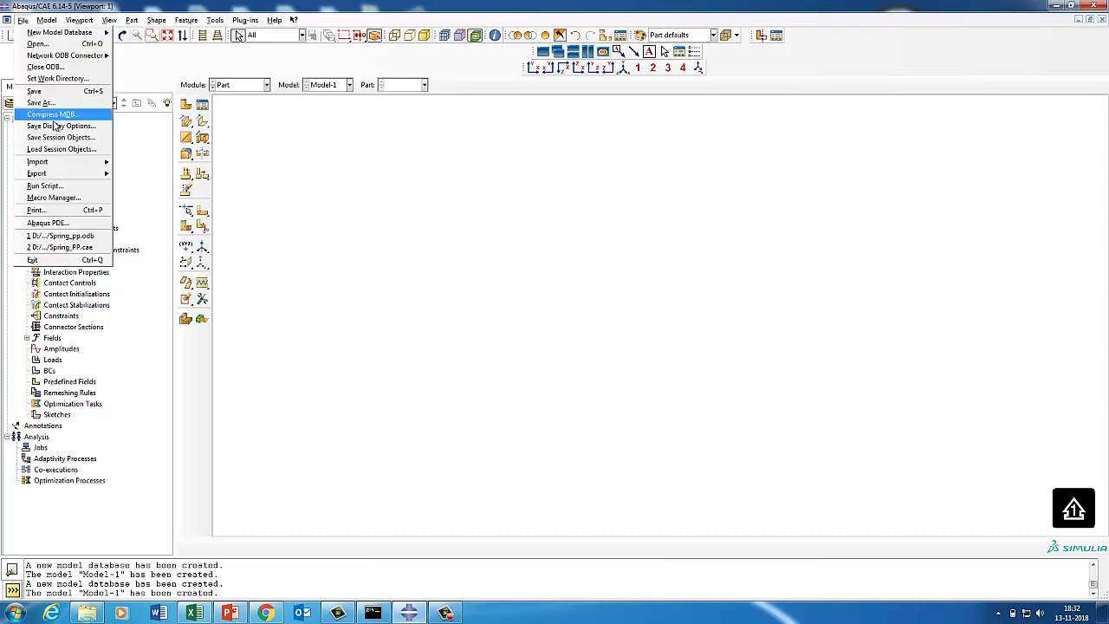
click(57, 78)
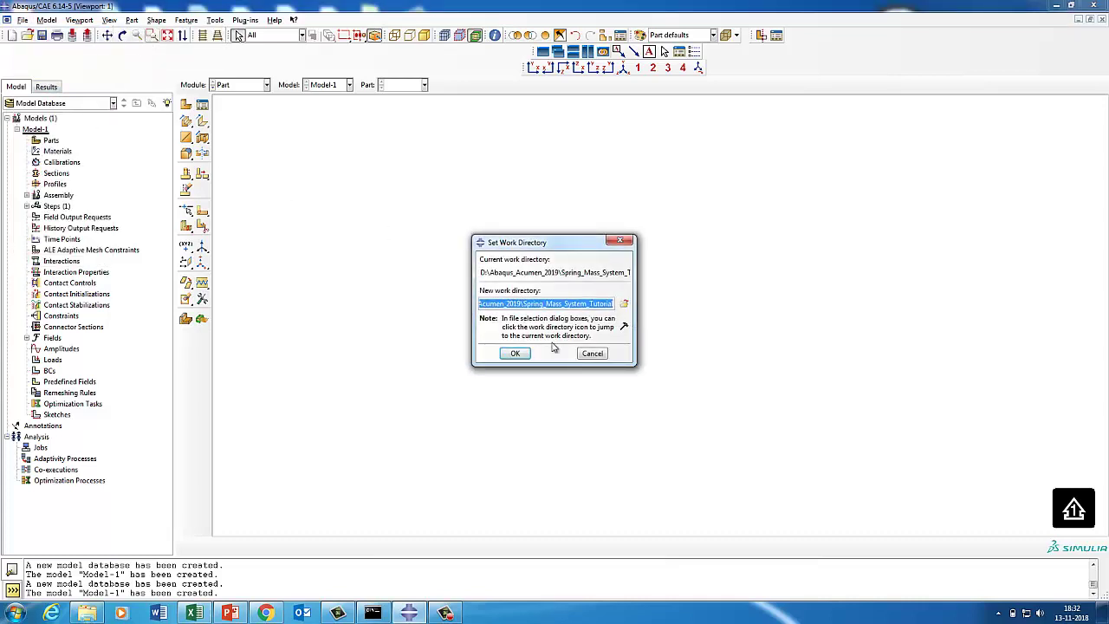
click(515, 354)
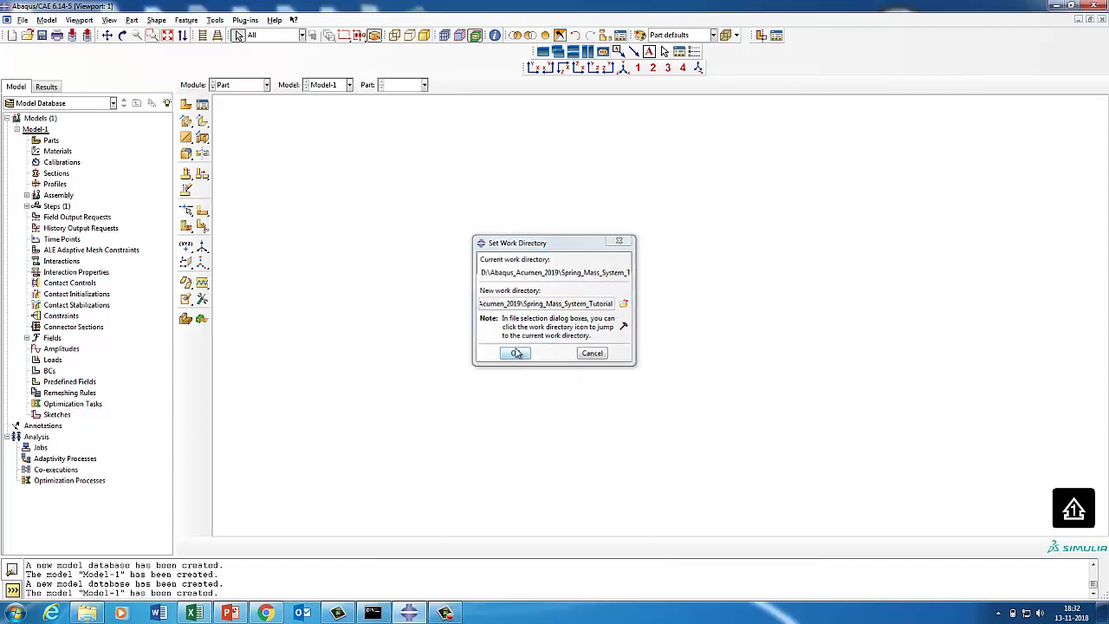
- Create a 2D planar, discrete rigid point part named Mass at coordinates 0,-50
double_click(51, 140)
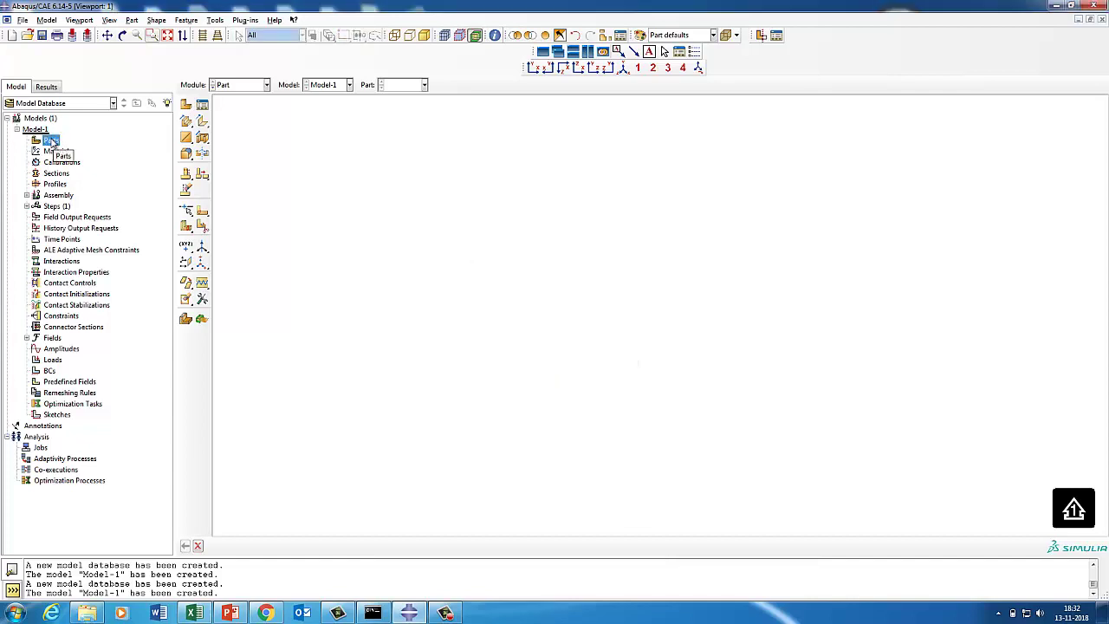
right_click(51, 141)
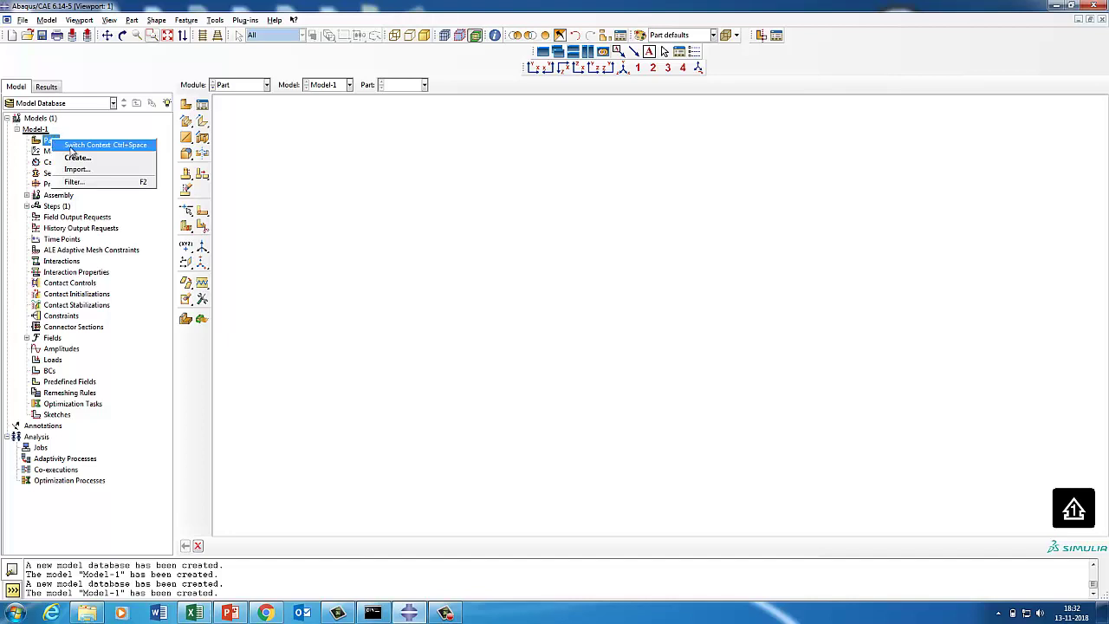
click(74, 159)
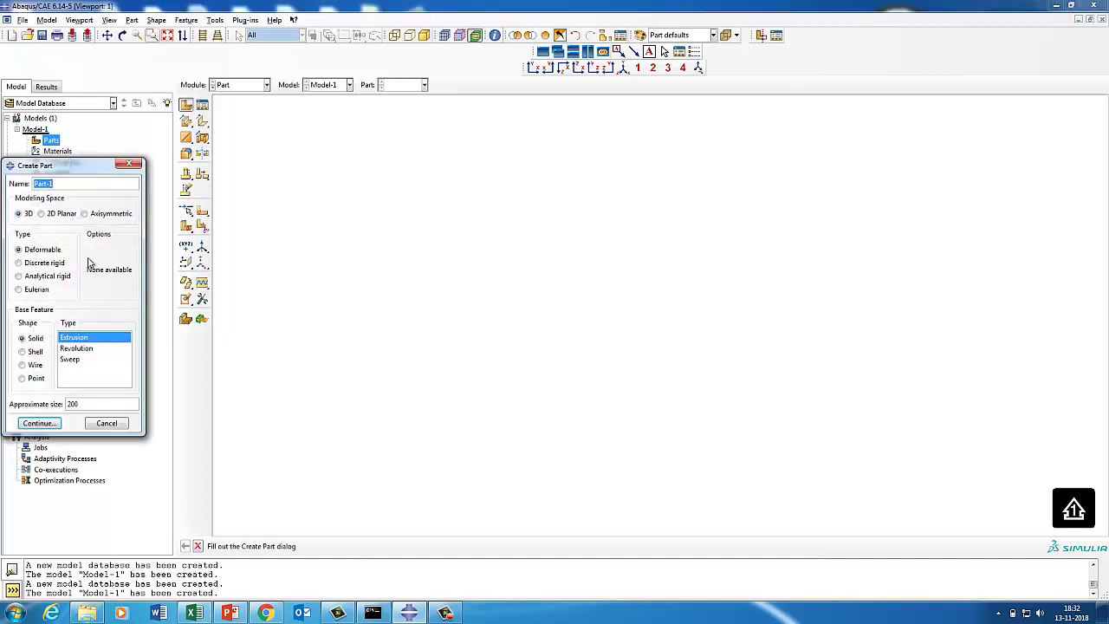
click(48, 214)
click(31, 263)
click(30, 338)
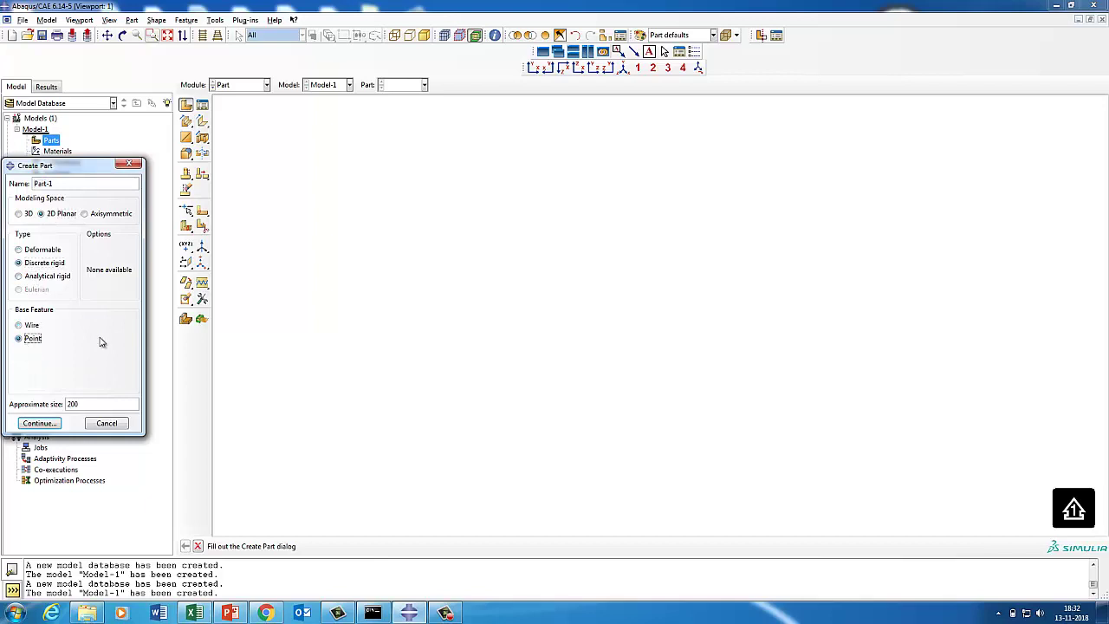
drag(51, 184, 3, 186)
text(Mass)
click(39, 422)
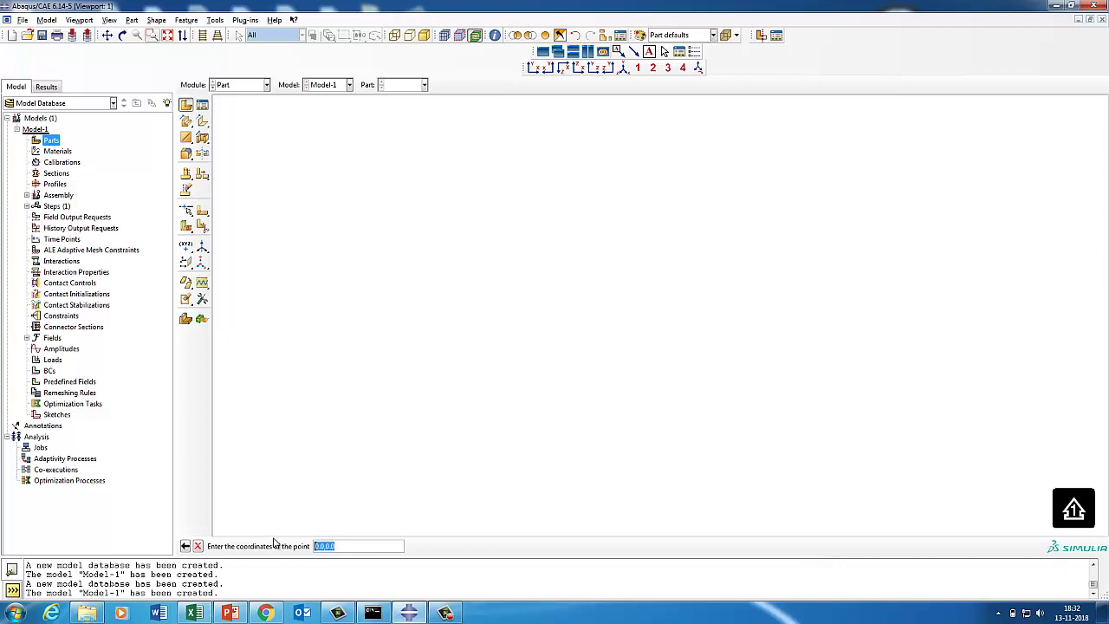
text(0,-50)
key(Return)
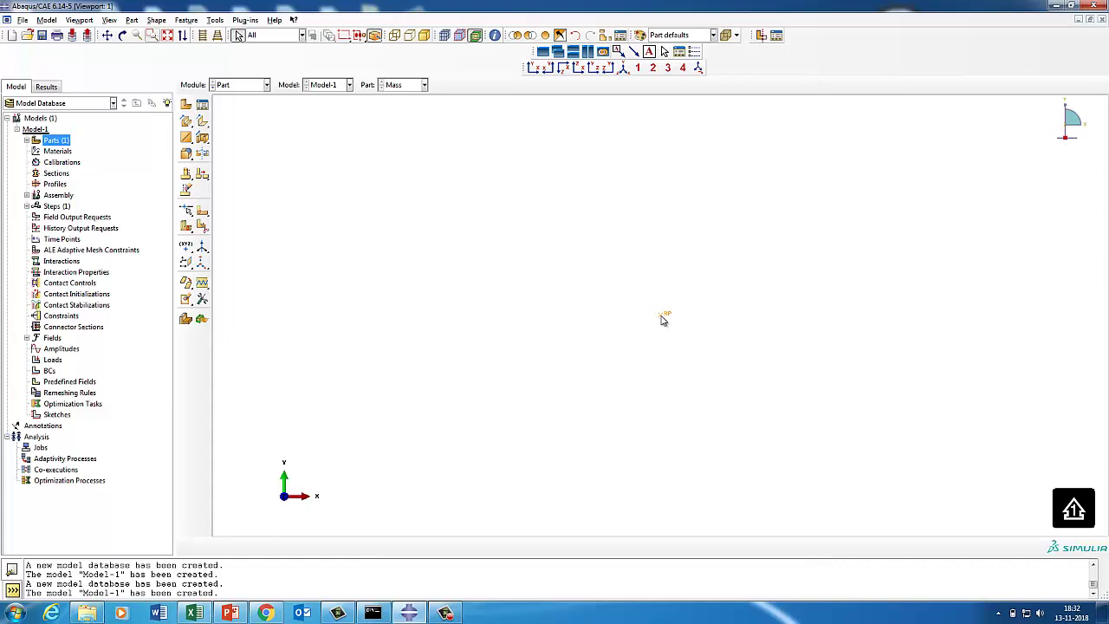
- Assign a point mass/inertia with an isotropic mass of 5e-09 to the Mass part's reference point
click(26, 141)
click(35, 152)
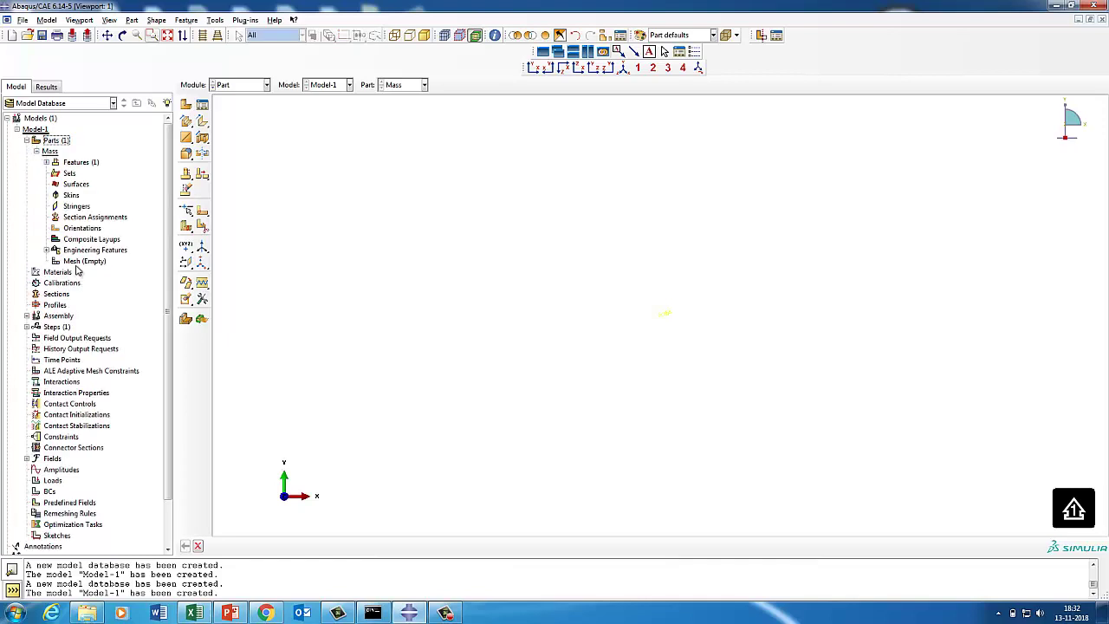
click(47, 250)
right_click(83, 262)
click(95, 279)
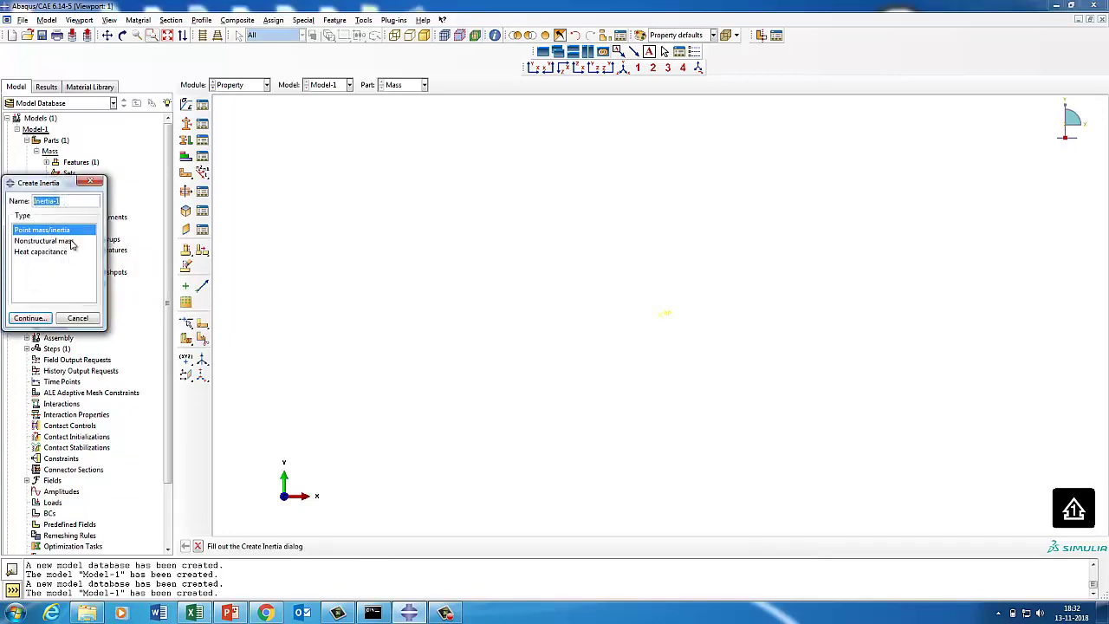
click(29, 318)
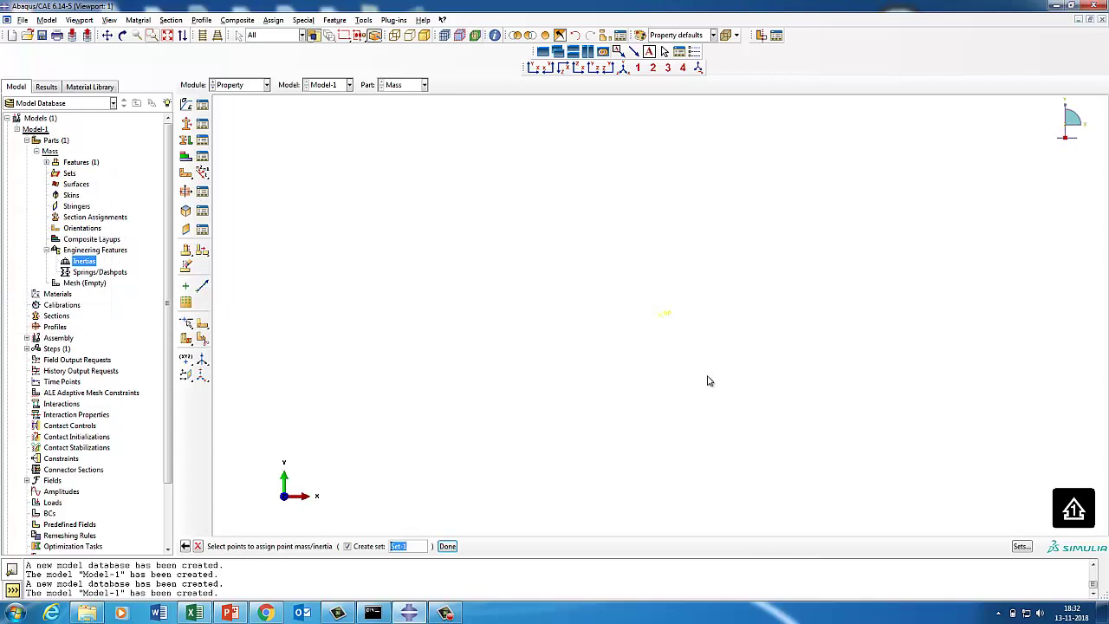
click(665, 315)
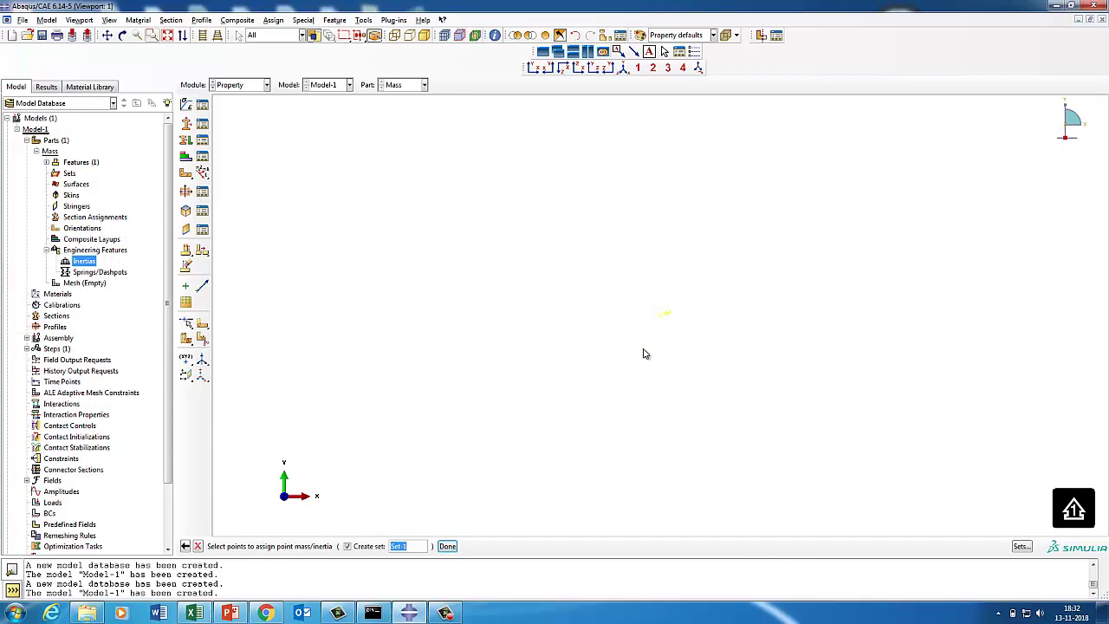
click(447, 545)
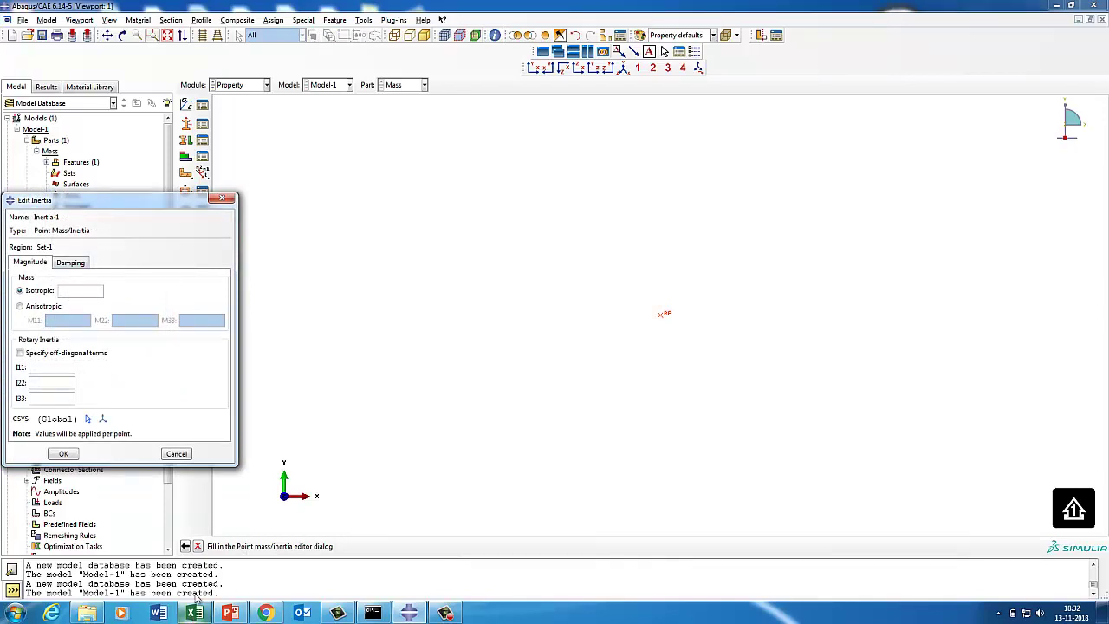
click(64, 289)
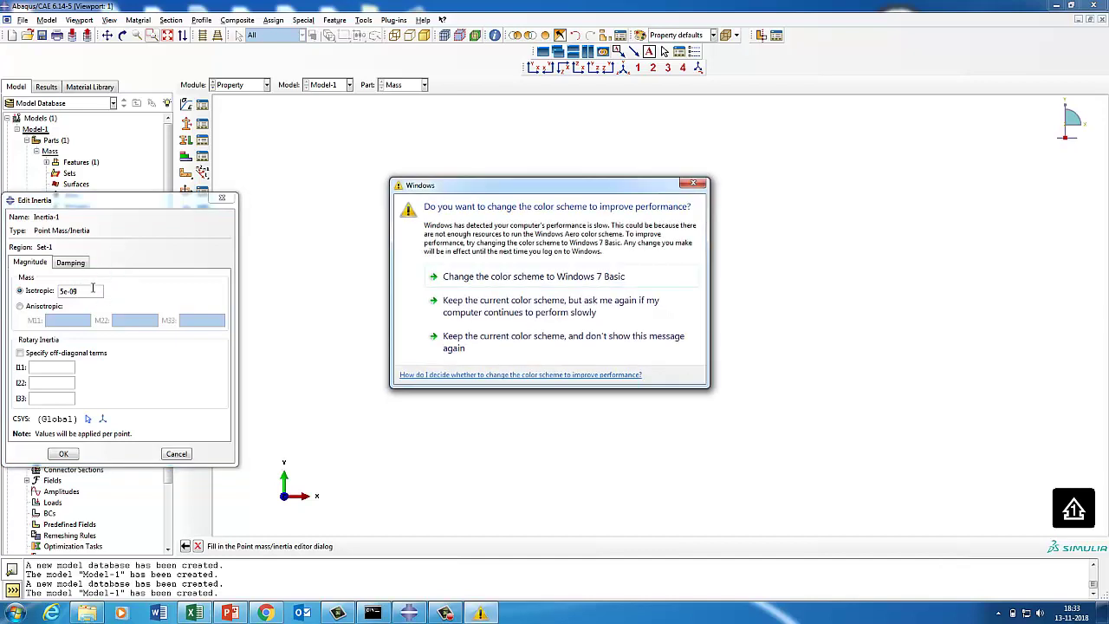
click(693, 183)
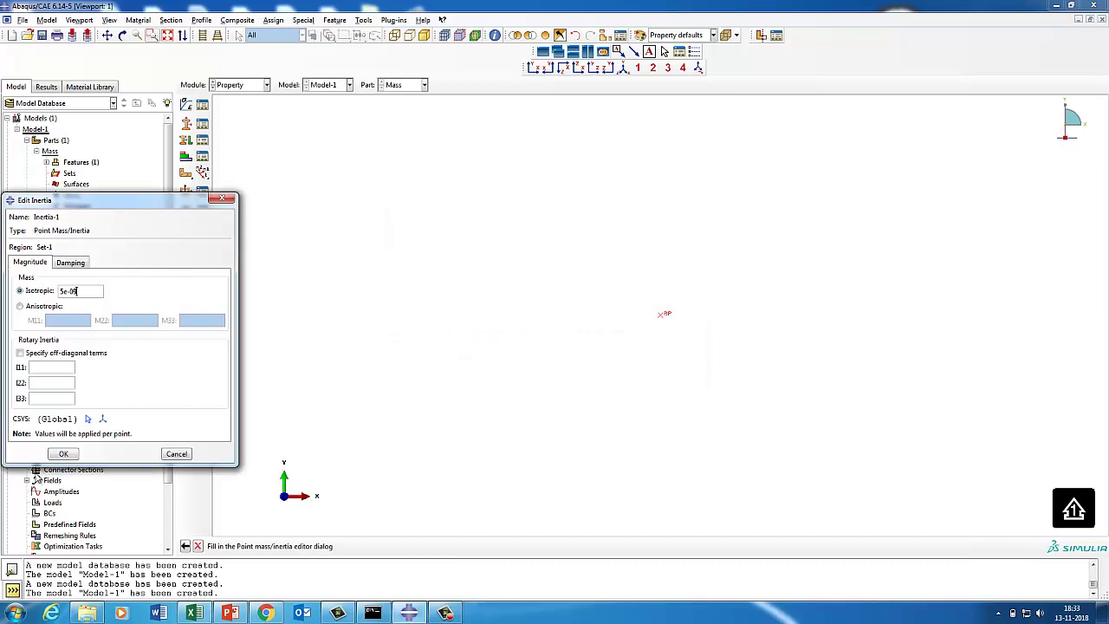
click(62, 454)
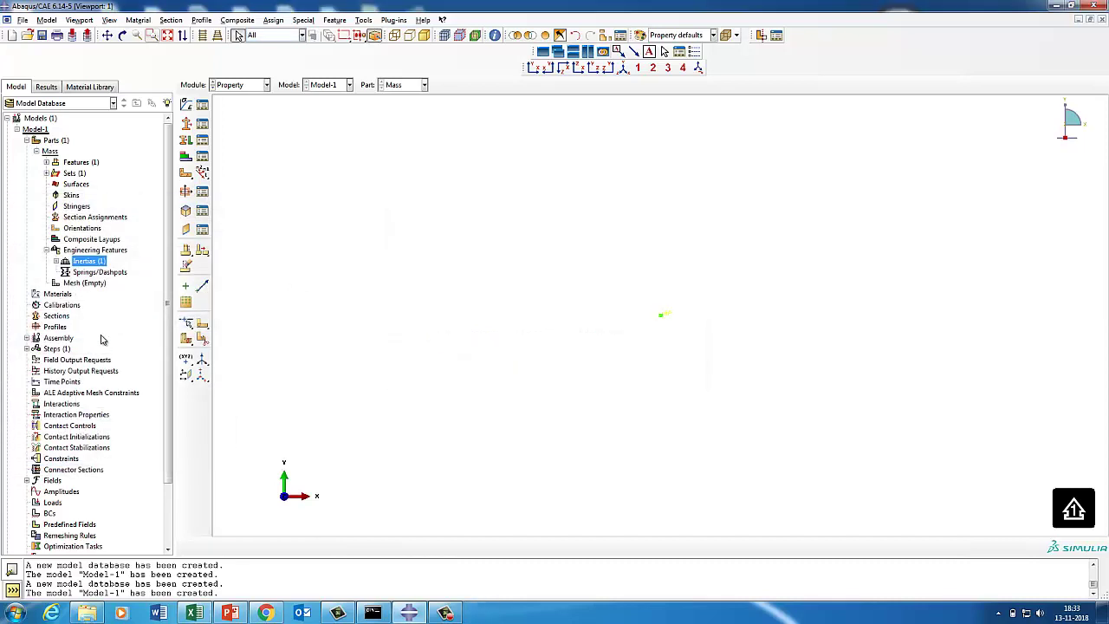
- Add a dependent instance of the Mass part to the assembly
click(27, 338)
click(67, 348)
right_click(67, 348)
click(69, 381)
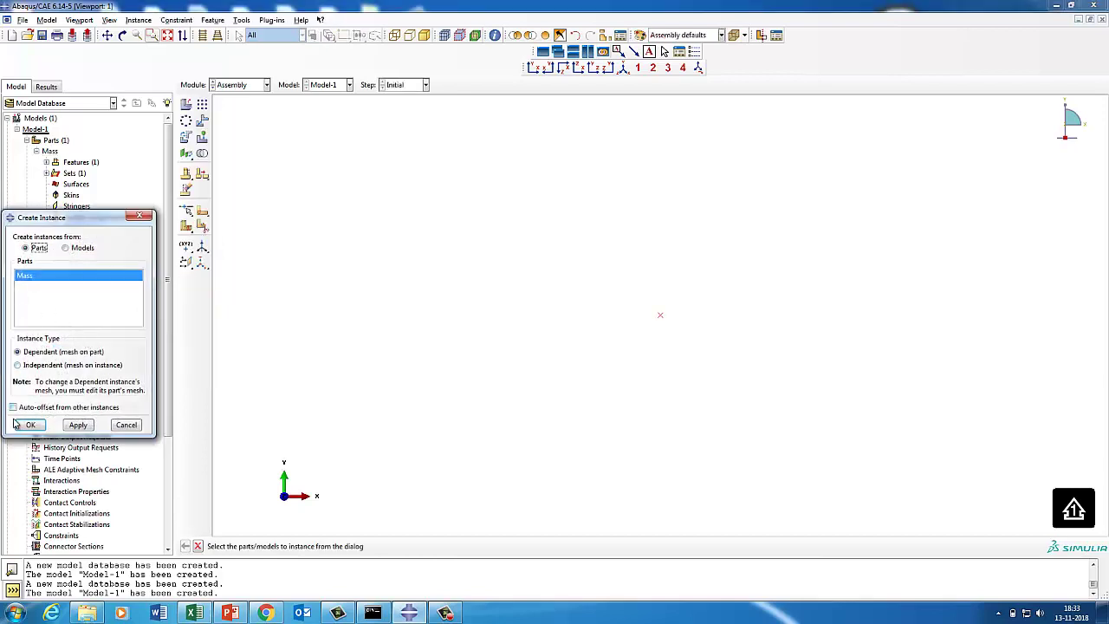
click(29, 425)
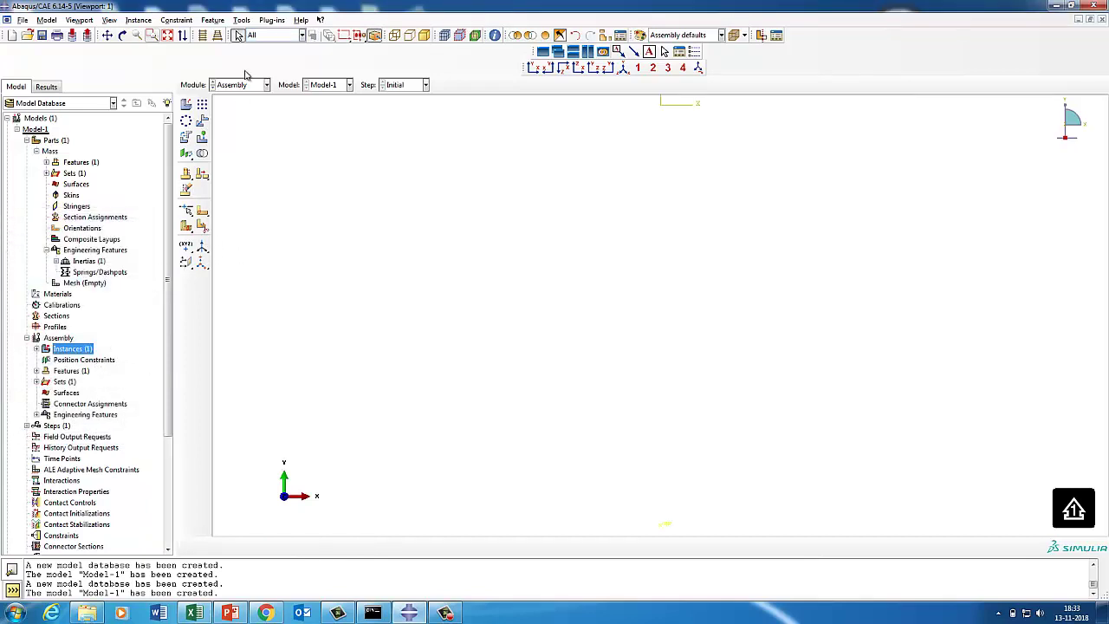
- Create a reference point at the origin of the assembly
click(240, 20)
click(246, 45)
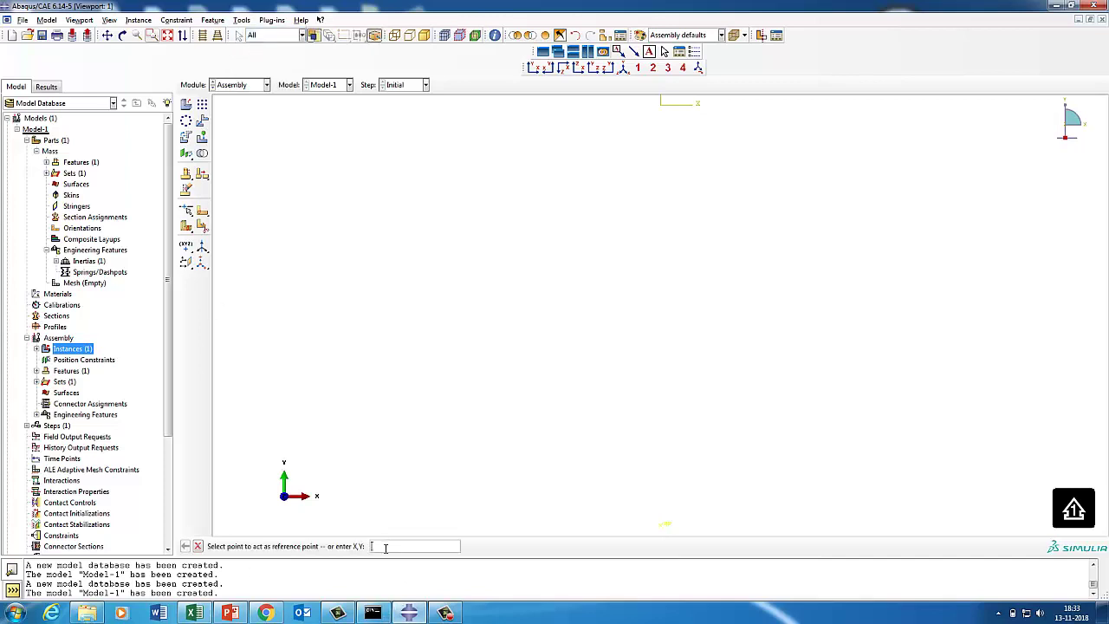
key(Return)
- Create an assembly spring/dashpot connecting two points, from the origin reference point RP-1 to the Mass instance's reference point
click(36, 414)
click(83, 447)
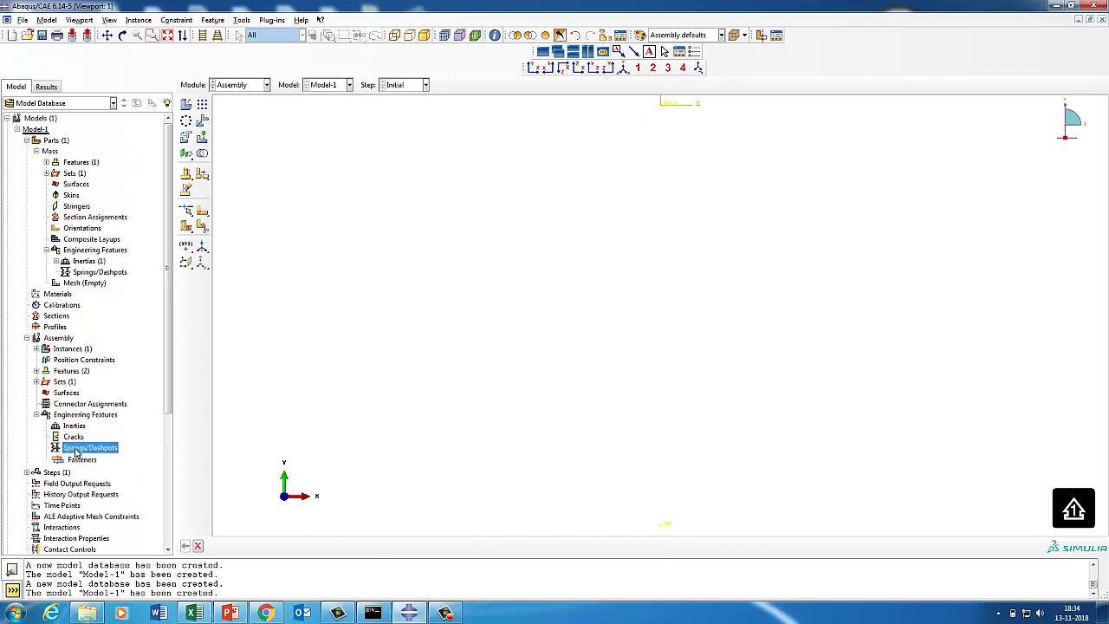
right_click(87, 447)
click(95, 468)
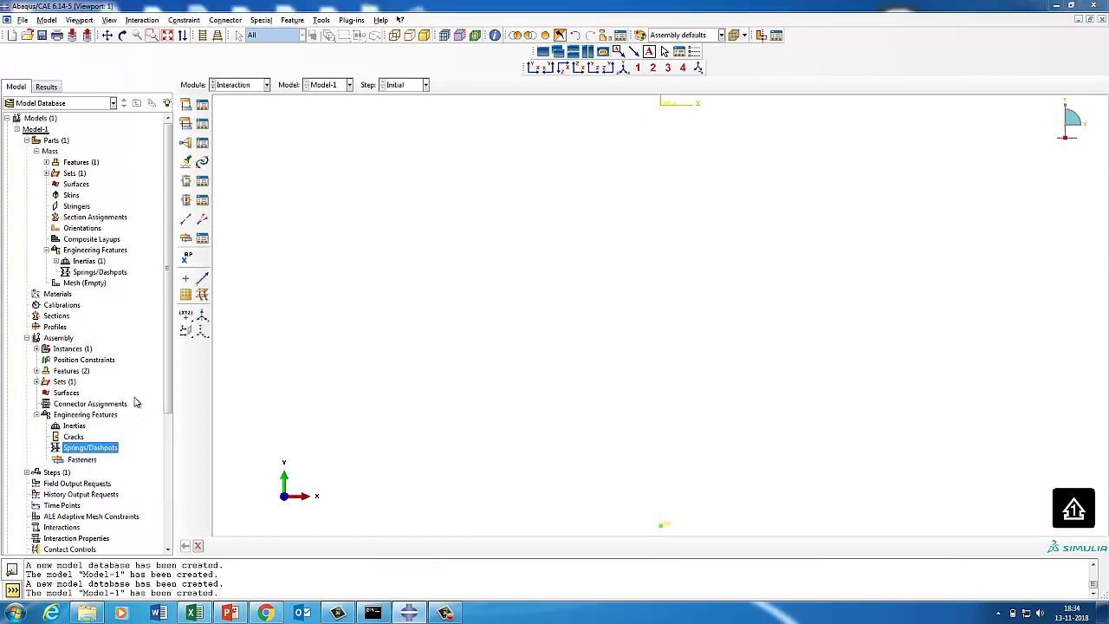
click(45, 315)
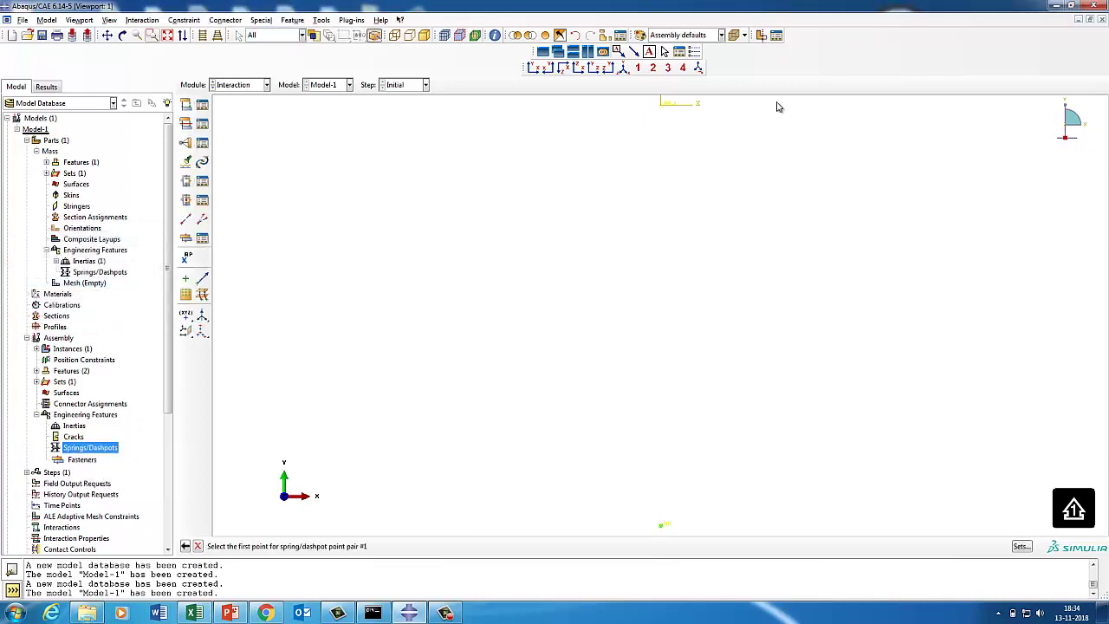
click(660, 105)
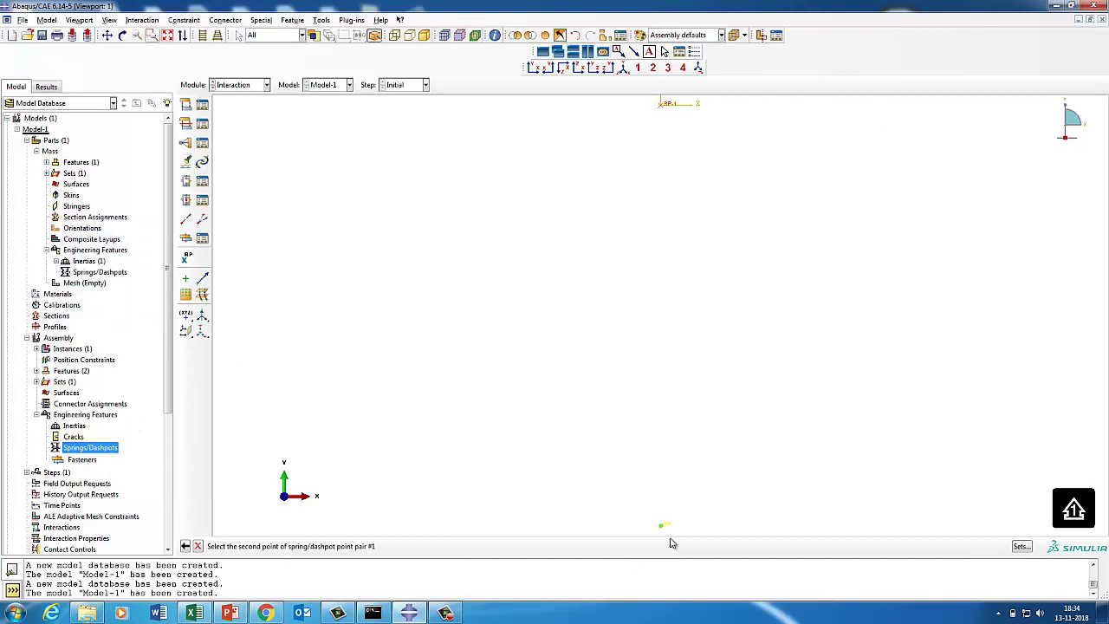
click(660, 526)
click(381, 547)
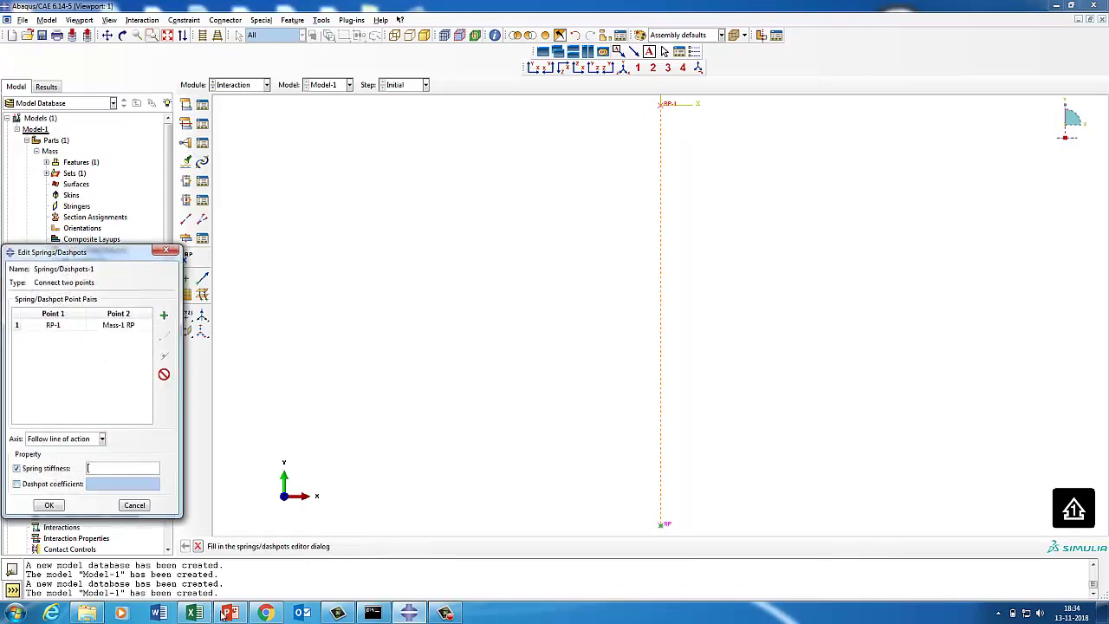
- Copy the value 0.0005 from cell C6 of the Spring_Mass workbook in Excel and apply it as the spring stiffness in Abaqus/CAE
click(194, 613)
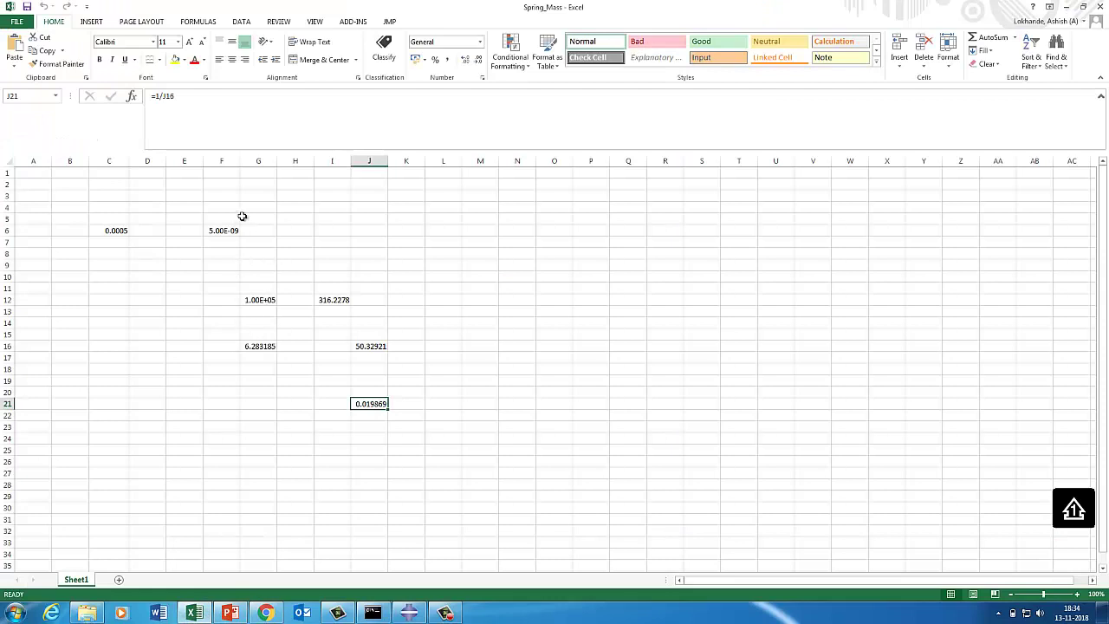
click(123, 229)
click(137, 93)
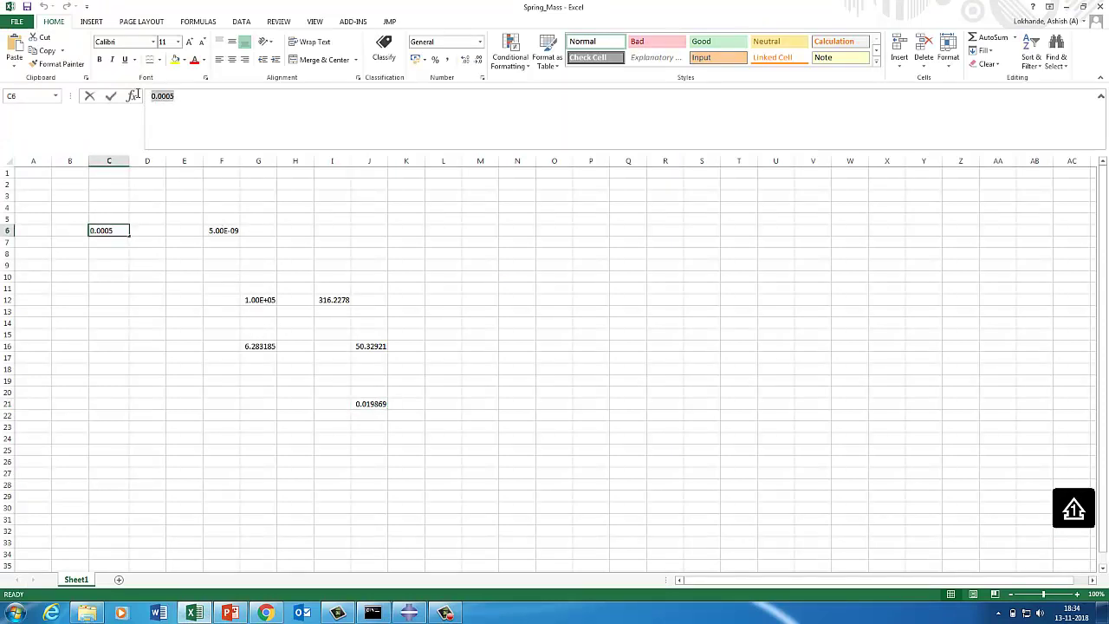
double_click(162, 95)
click(1067, 8)
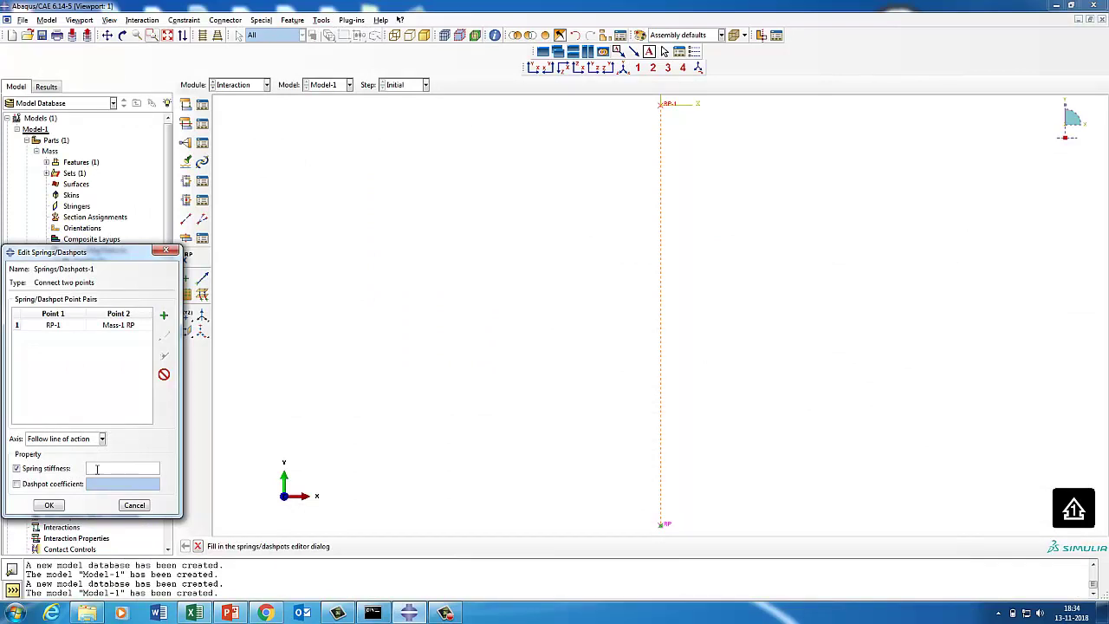
click(97, 468)
key(ctrl+v)
click(49, 505)
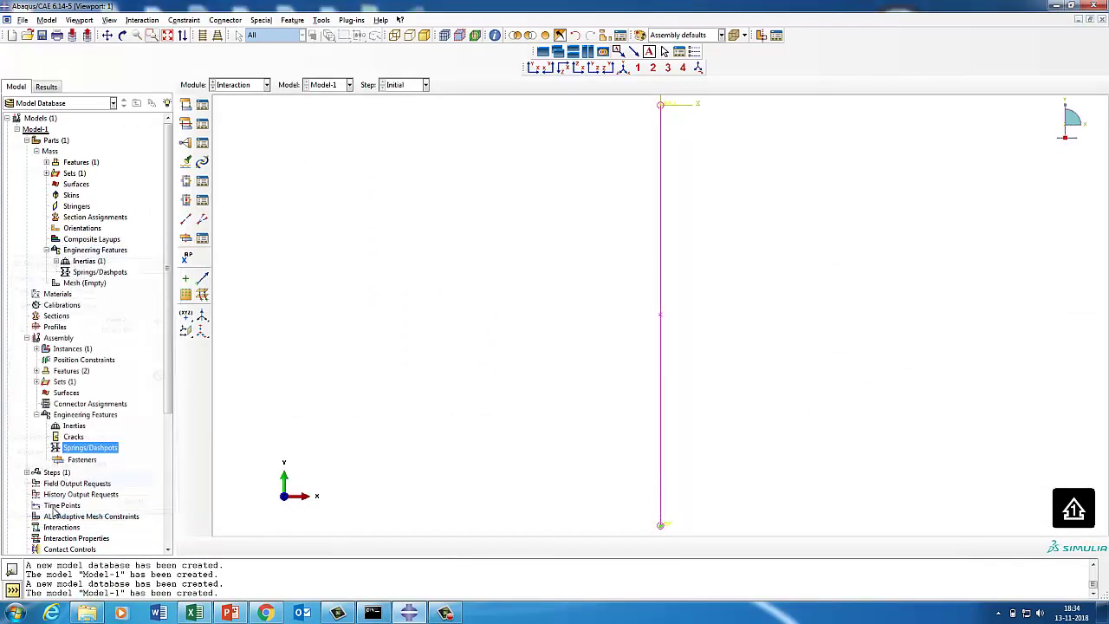
- Reopen the spring's definition to check its point pair, axis and stiffness, leaving without changes
right_click(94, 448)
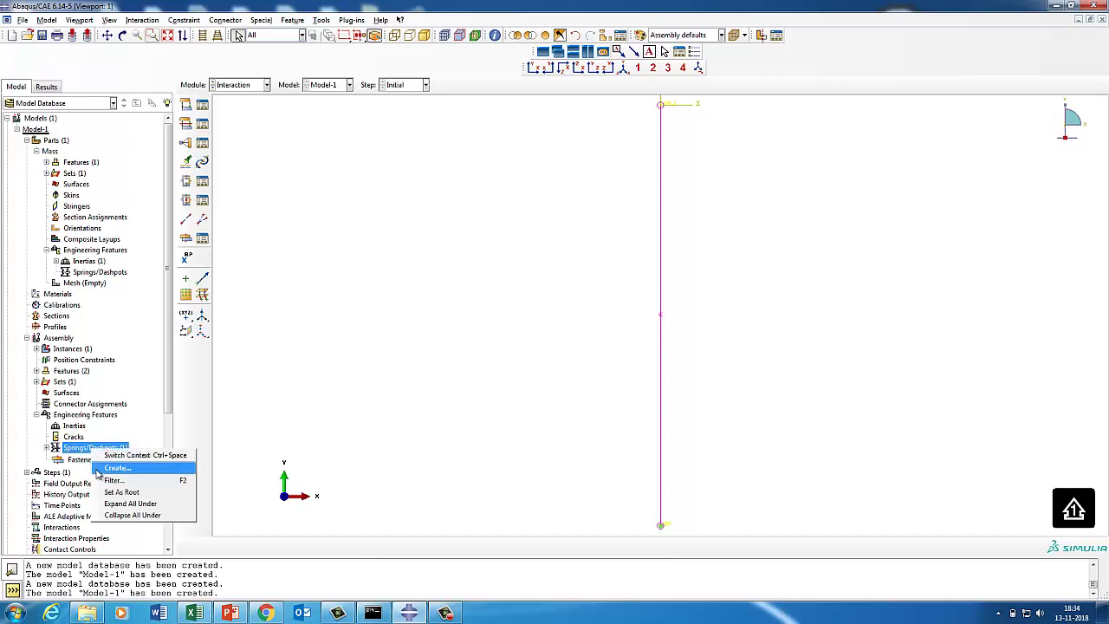
click(41, 447)
click(47, 448)
click(87, 458)
right_click(93, 458)
click(105, 473)
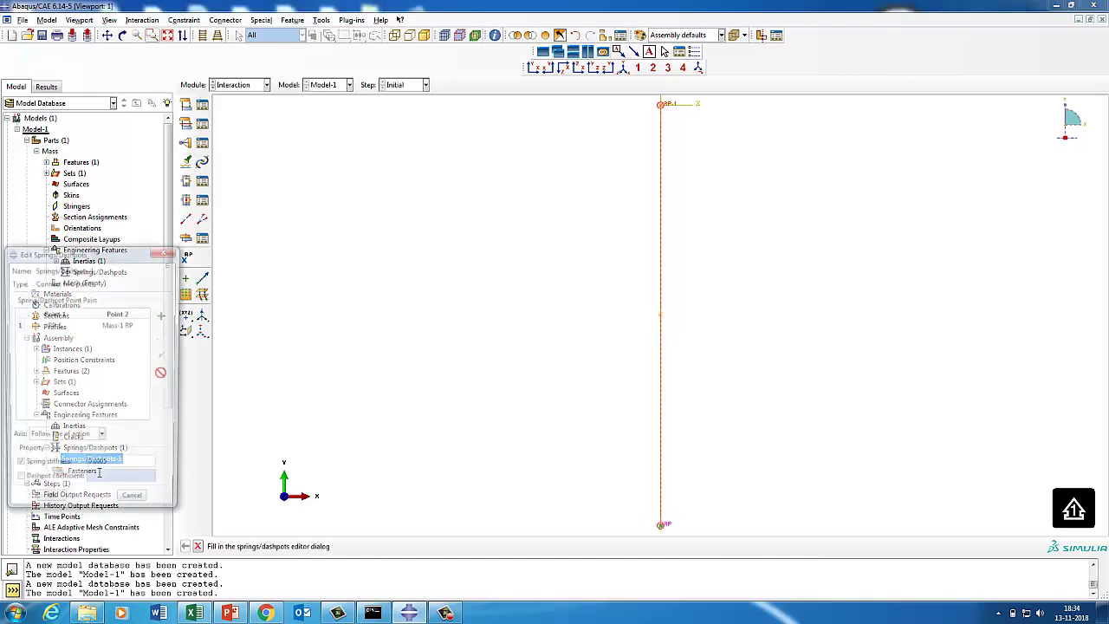
click(134, 505)
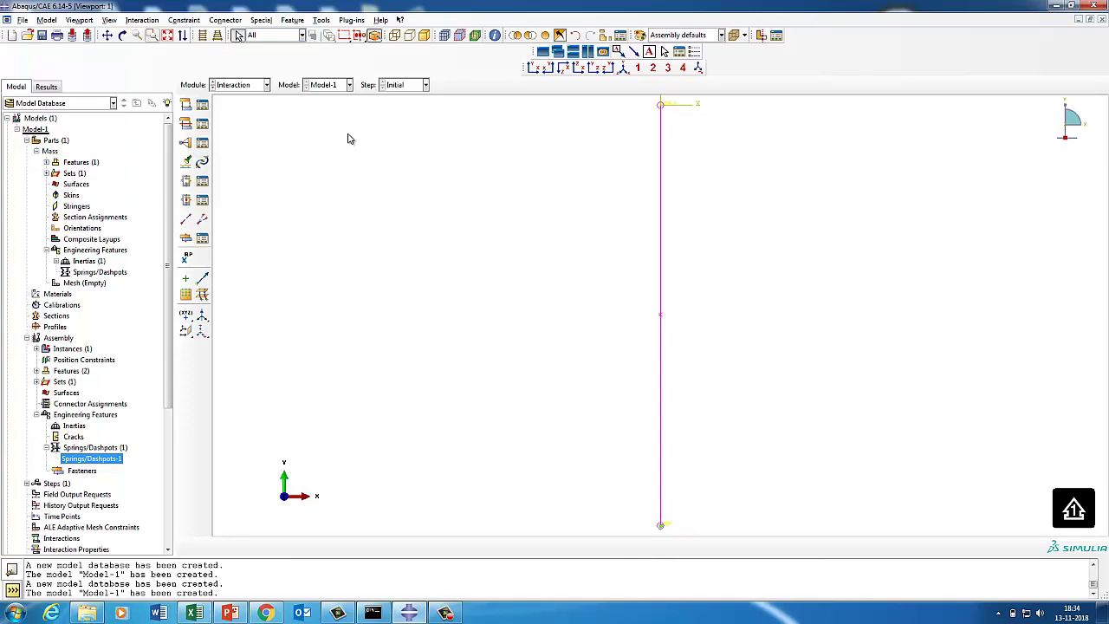
- Create a linear perturbation Frequency step named Modal after the Initial step
click(256, 87)
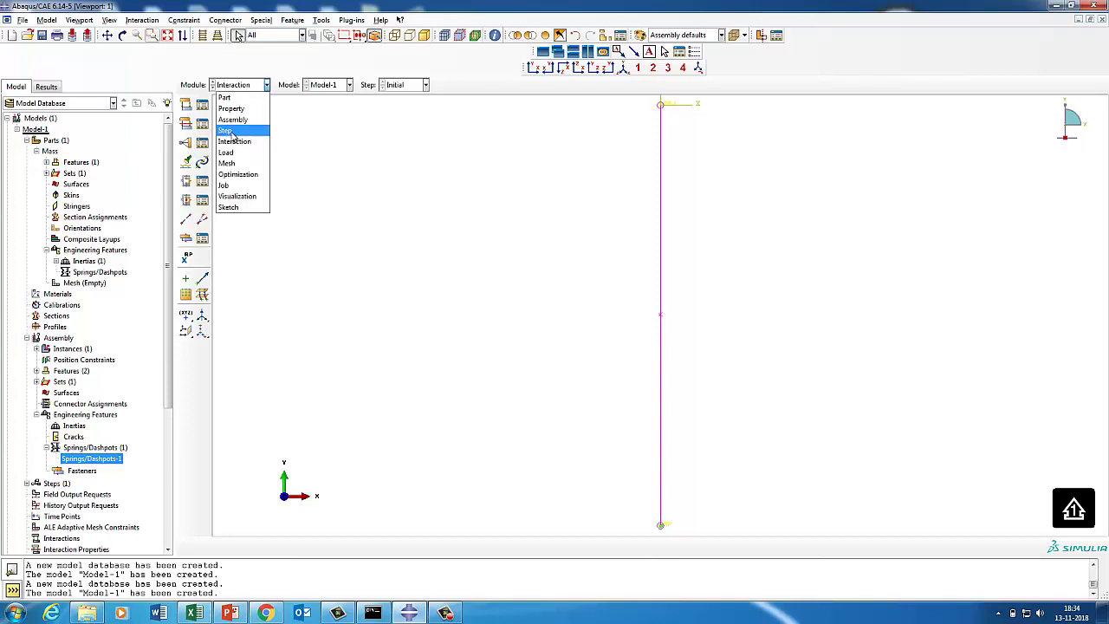
click(229, 131)
click(202, 104)
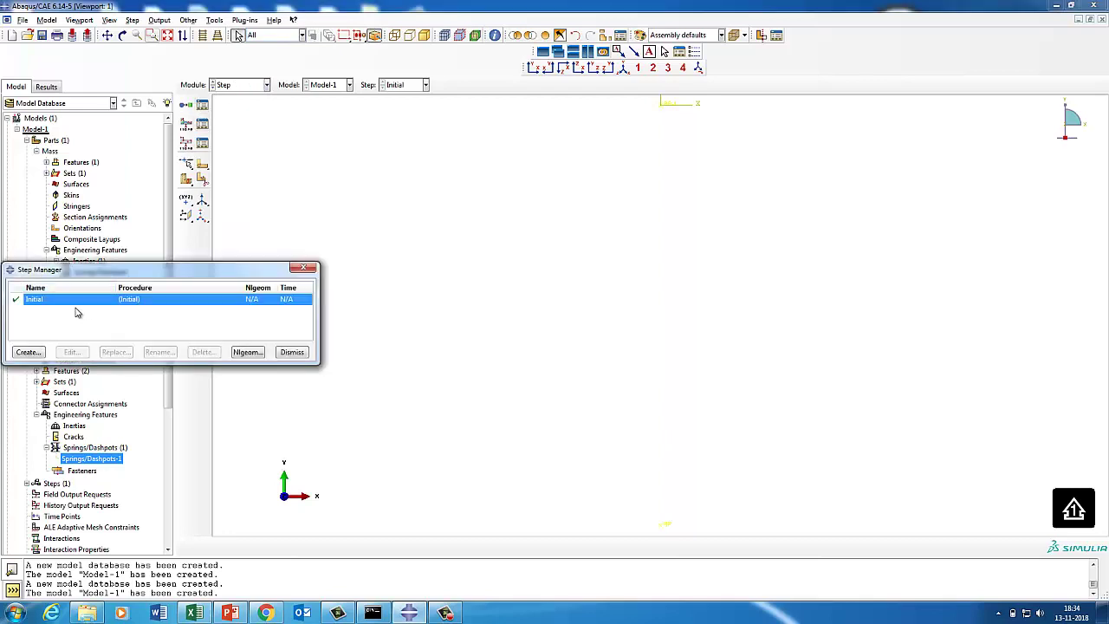
click(28, 352)
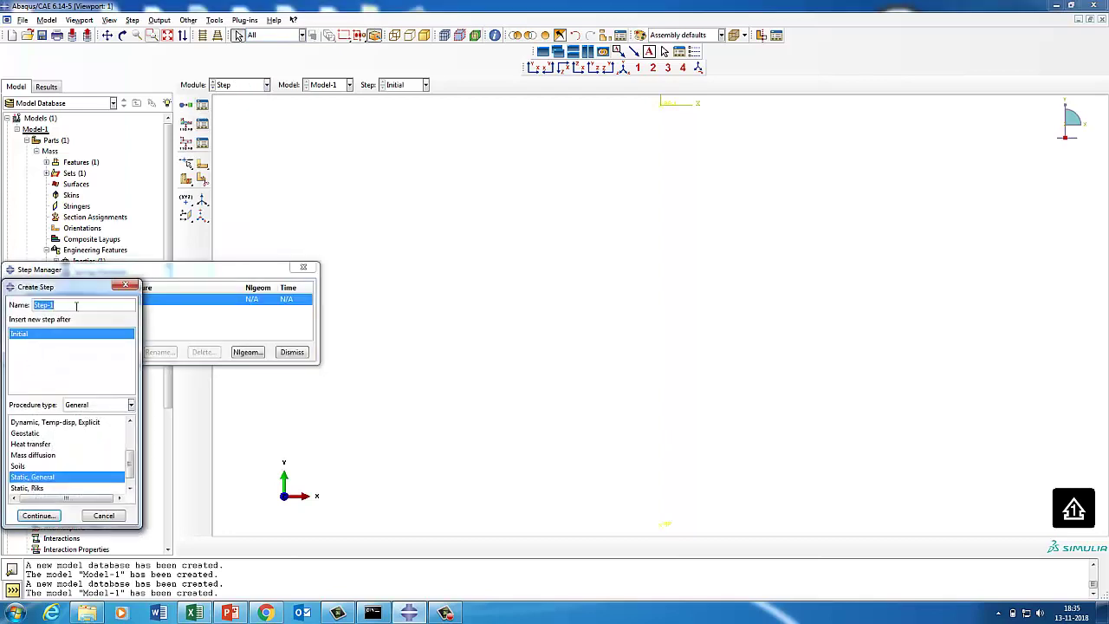
text(Modal)
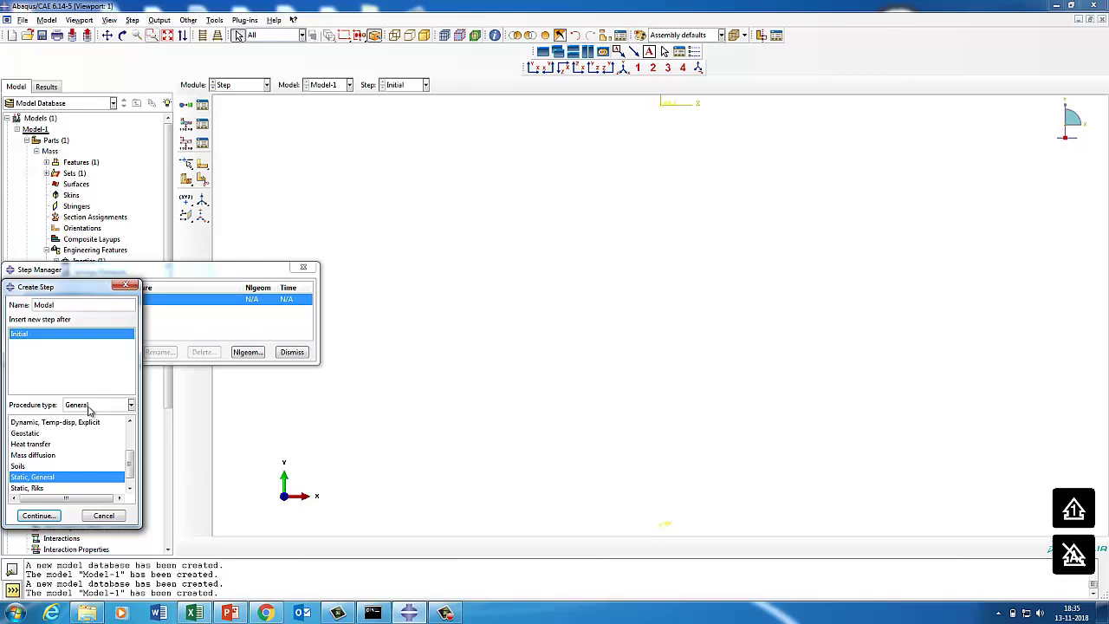
click(89, 407)
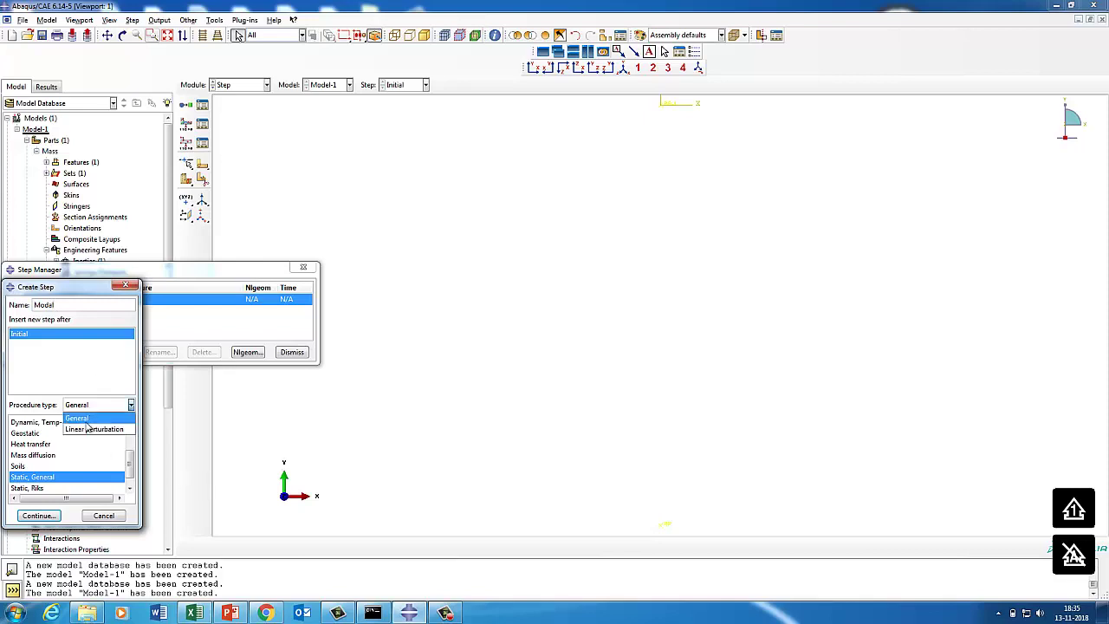
click(80, 430)
click(35, 431)
click(39, 515)
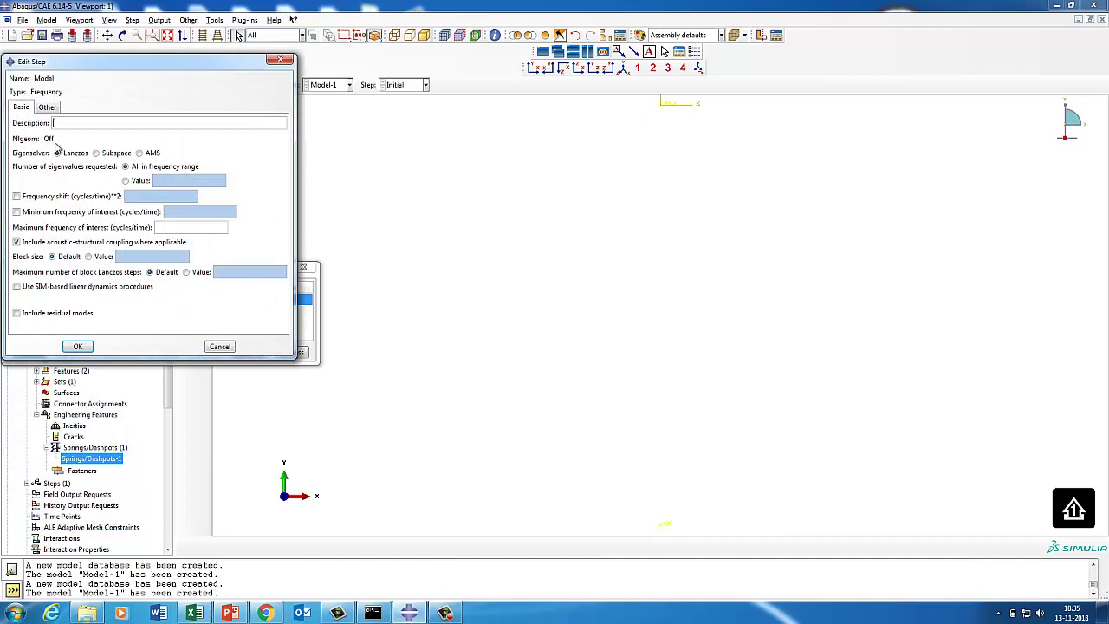
- Request 3 eigenvalues for the Modal frequency step and finish its definition
click(125, 180)
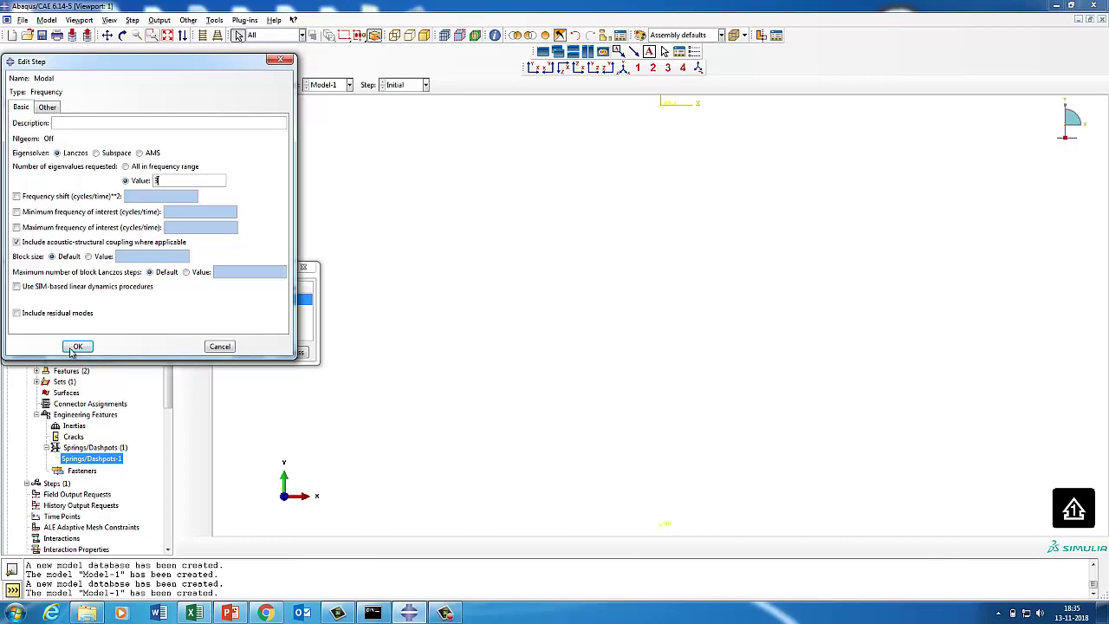
click(68, 347)
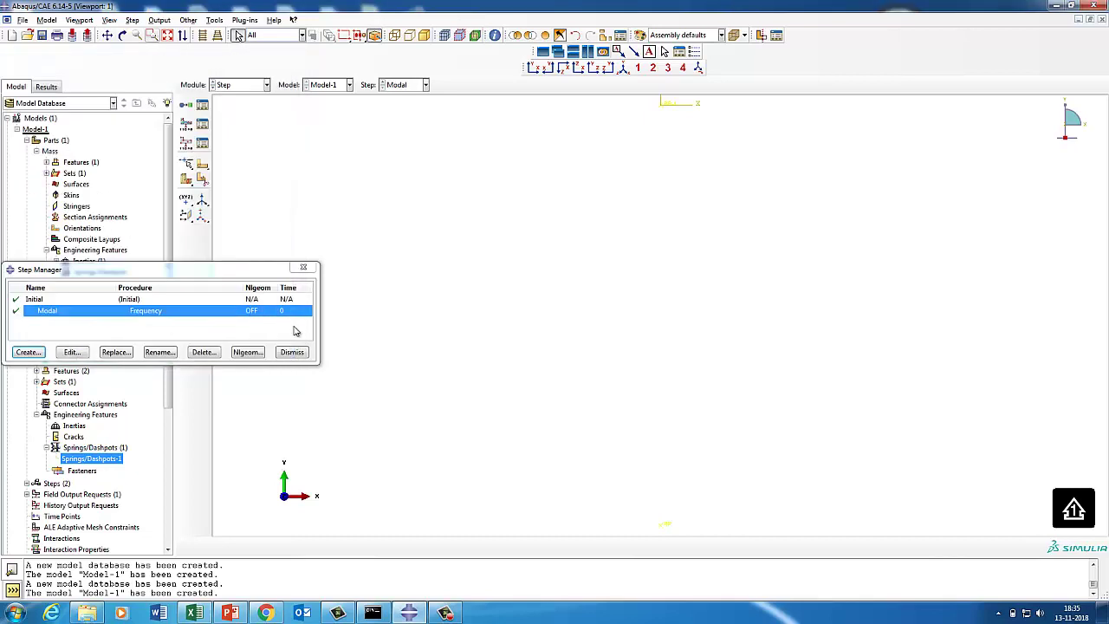
click(302, 354)
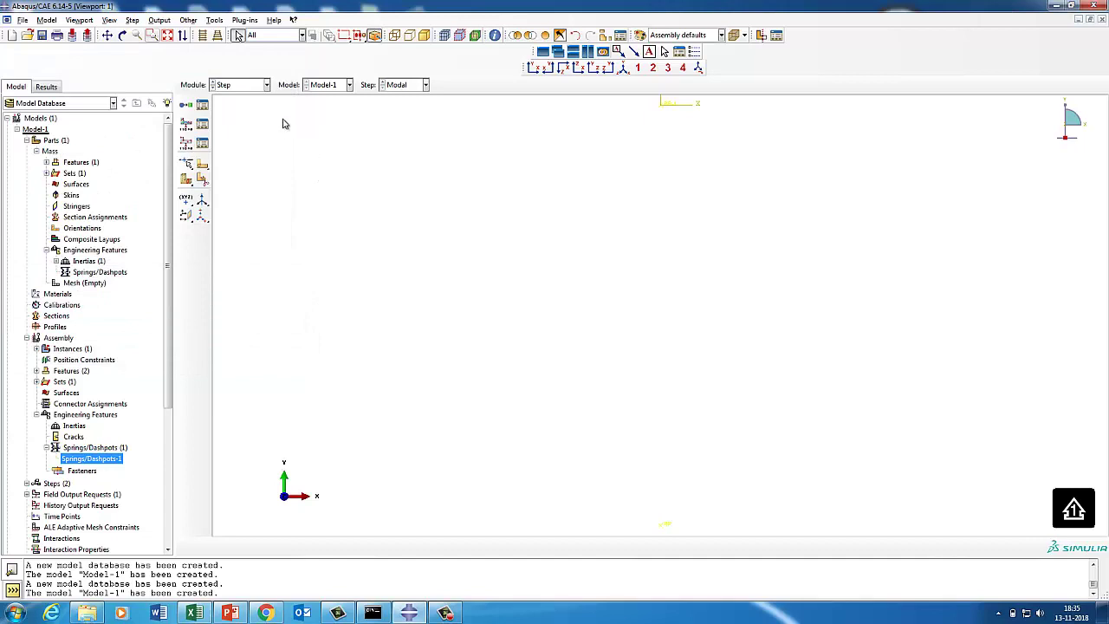
- Create a mechanical Symmetry/Antisymmetry/Encastre boundary condition named Top in the Initial step
click(230, 86)
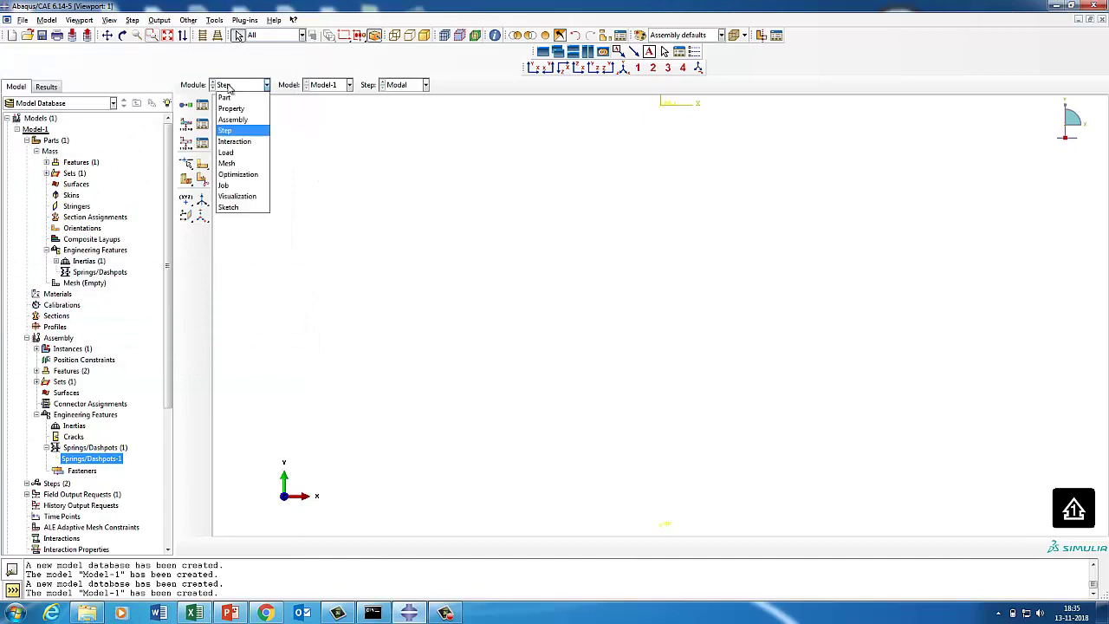
click(229, 153)
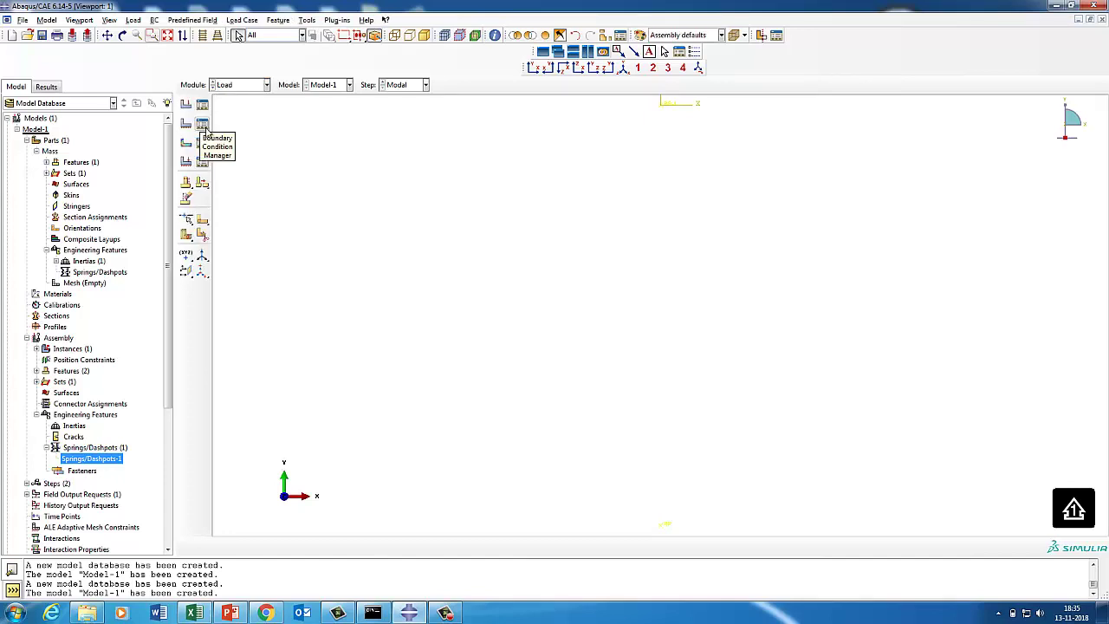
click(203, 125)
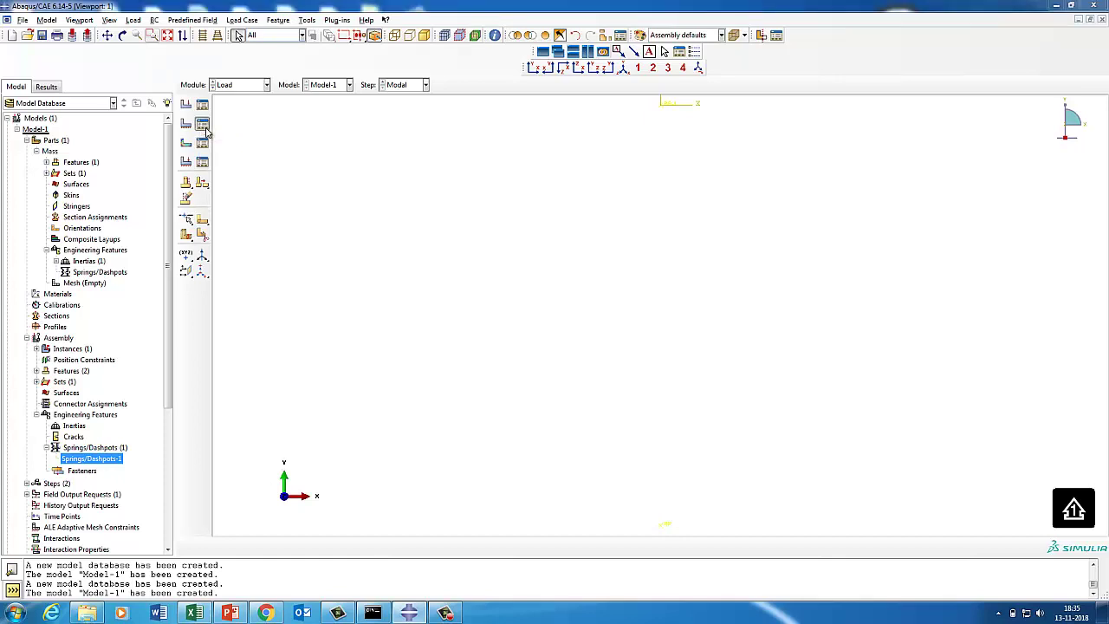
click(32, 215)
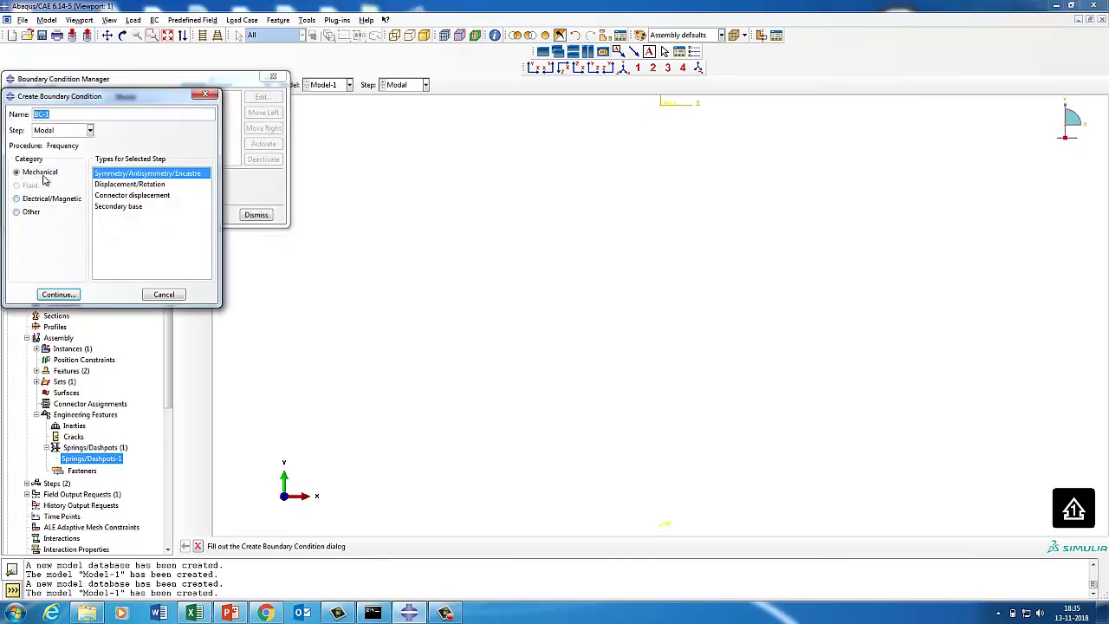
click(50, 130)
click(45, 144)
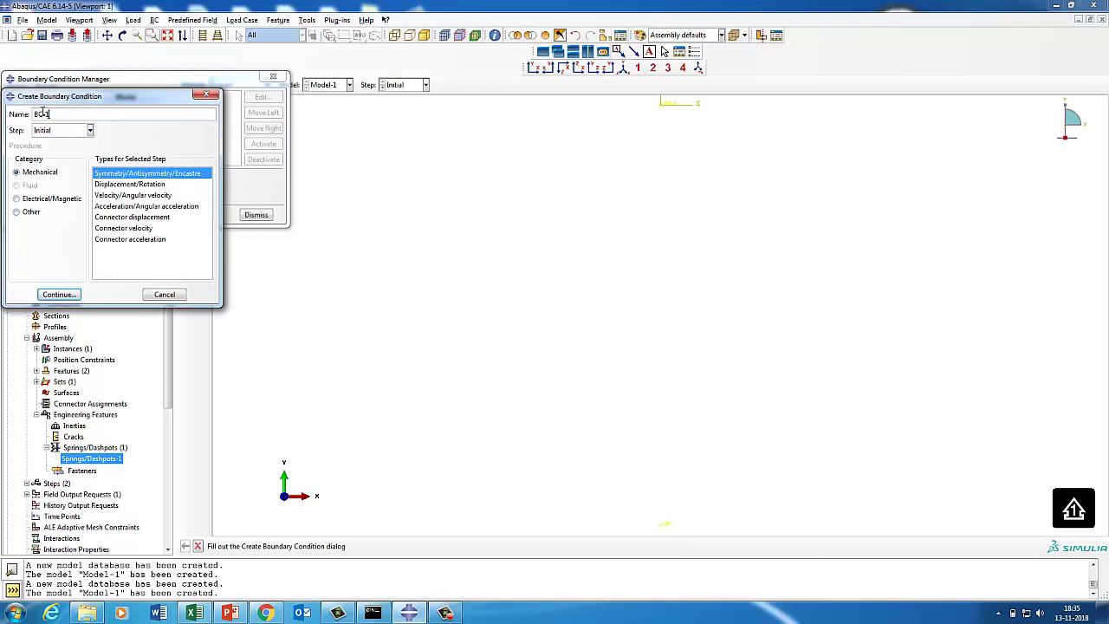
text(Top)
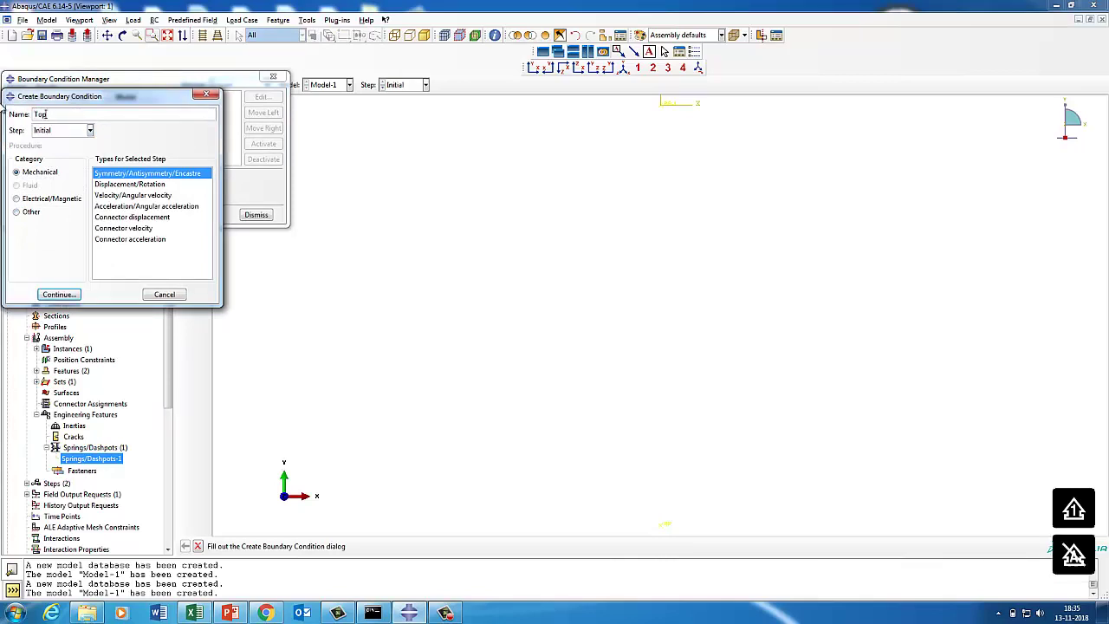
click(52, 296)
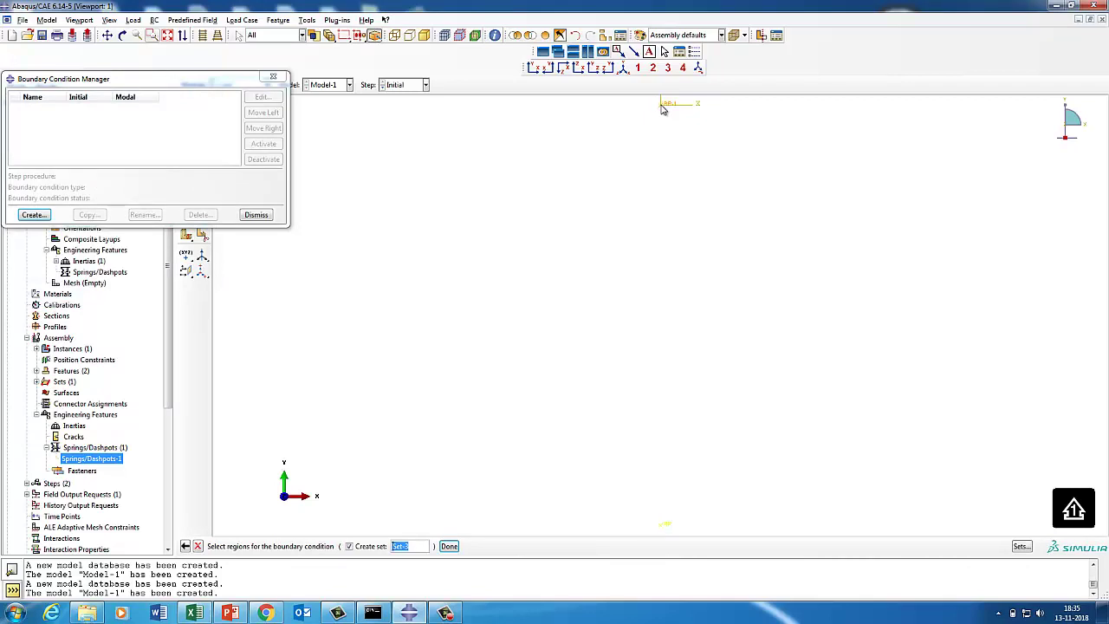
- Assign the Top boundary condition to reference point RP-1 and set it to ENCASTRE
click(449, 546)
click(24, 295)
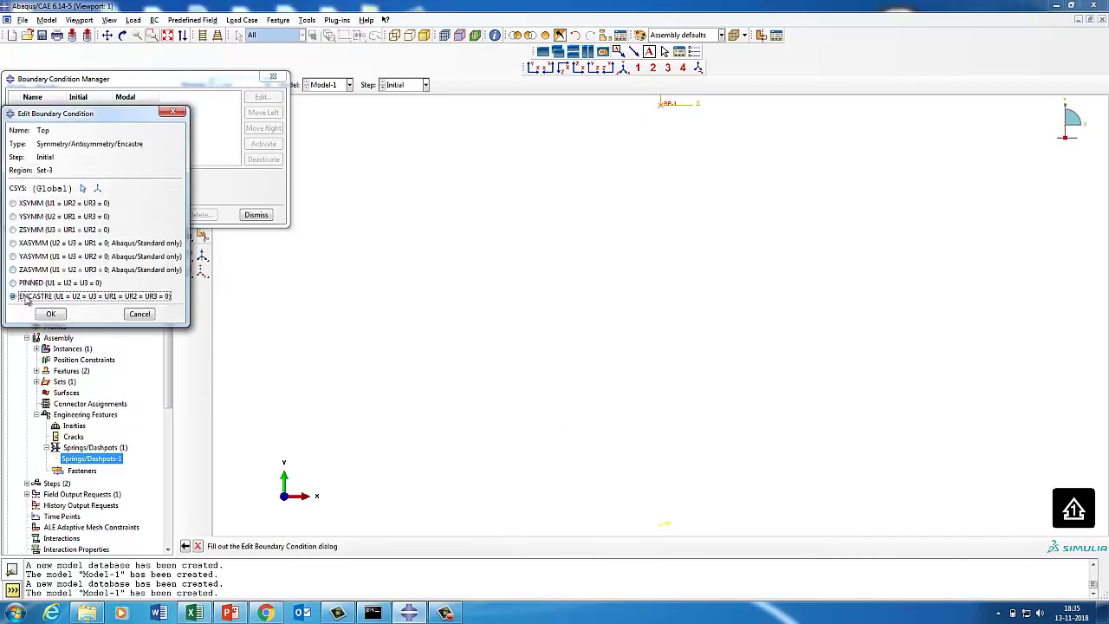
click(50, 313)
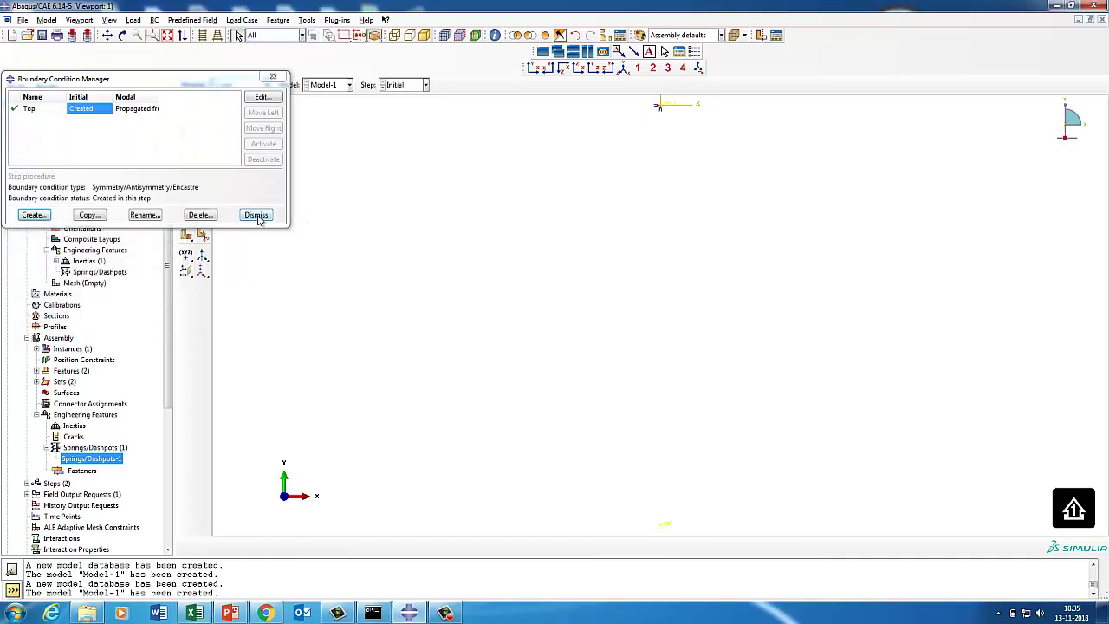
click(258, 216)
- Create a full analysis job named Modal for Model-1, keeping the default submission settings
click(229, 88)
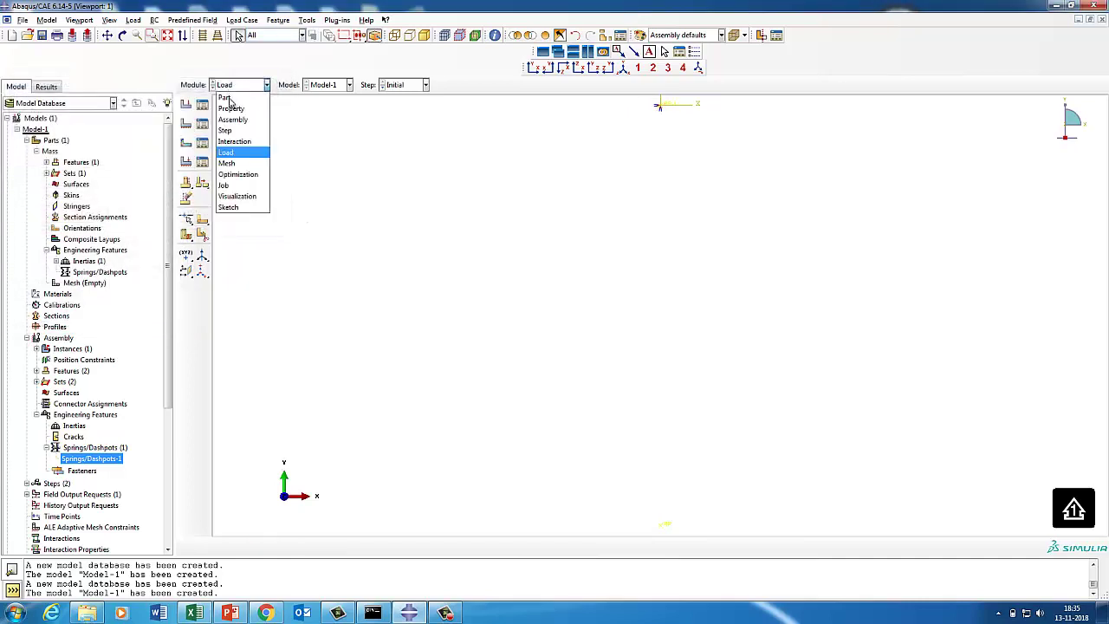
click(233, 142)
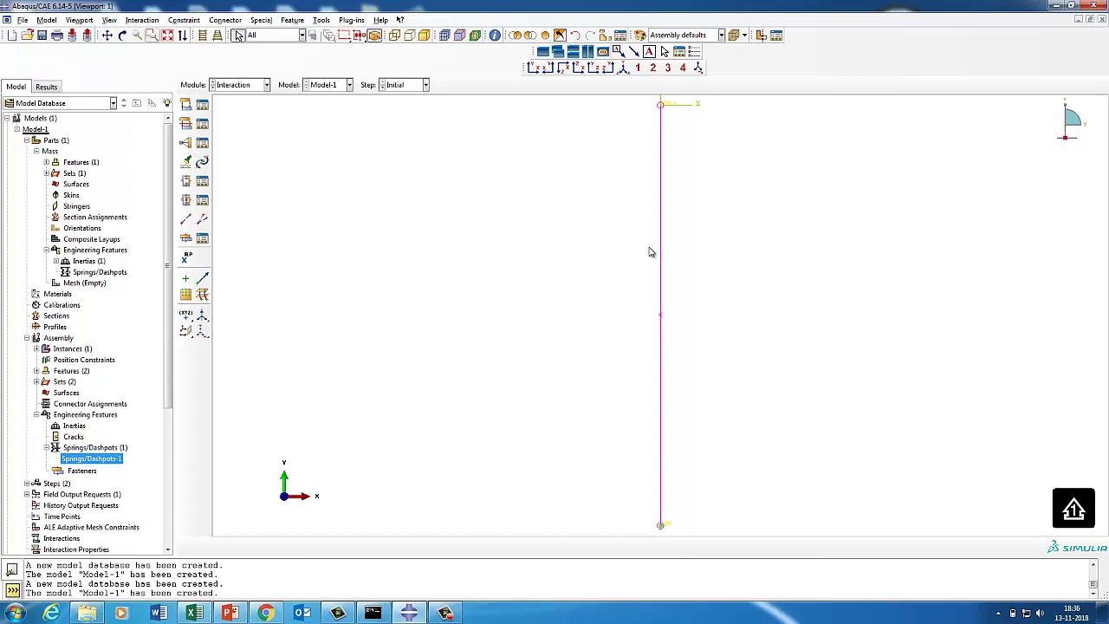
click(238, 85)
click(224, 184)
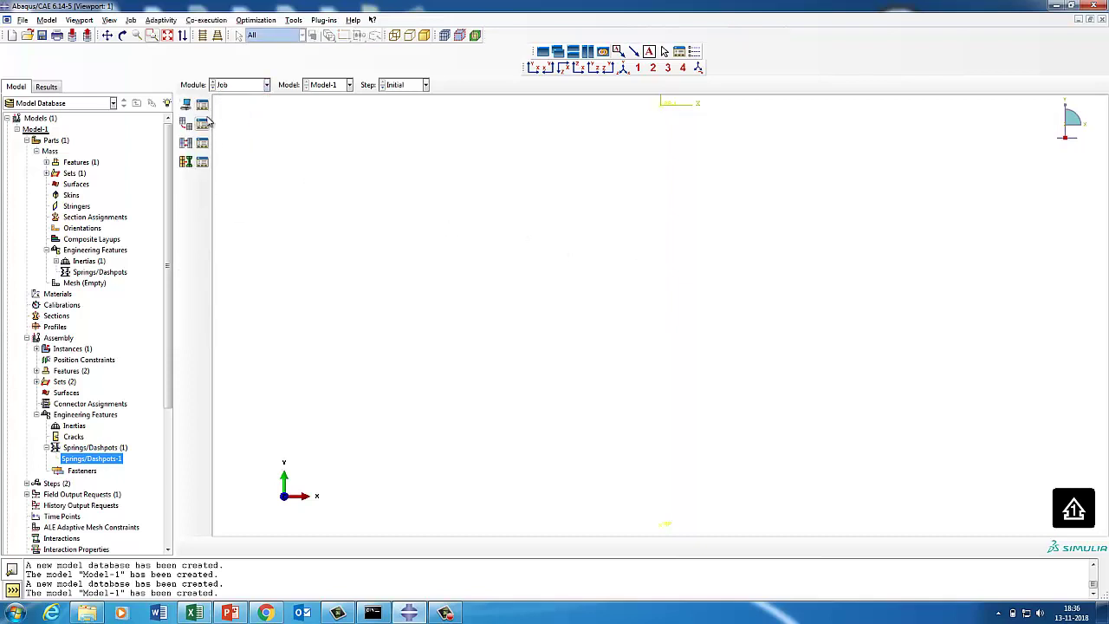
click(200, 105)
click(32, 207)
text(Mo)
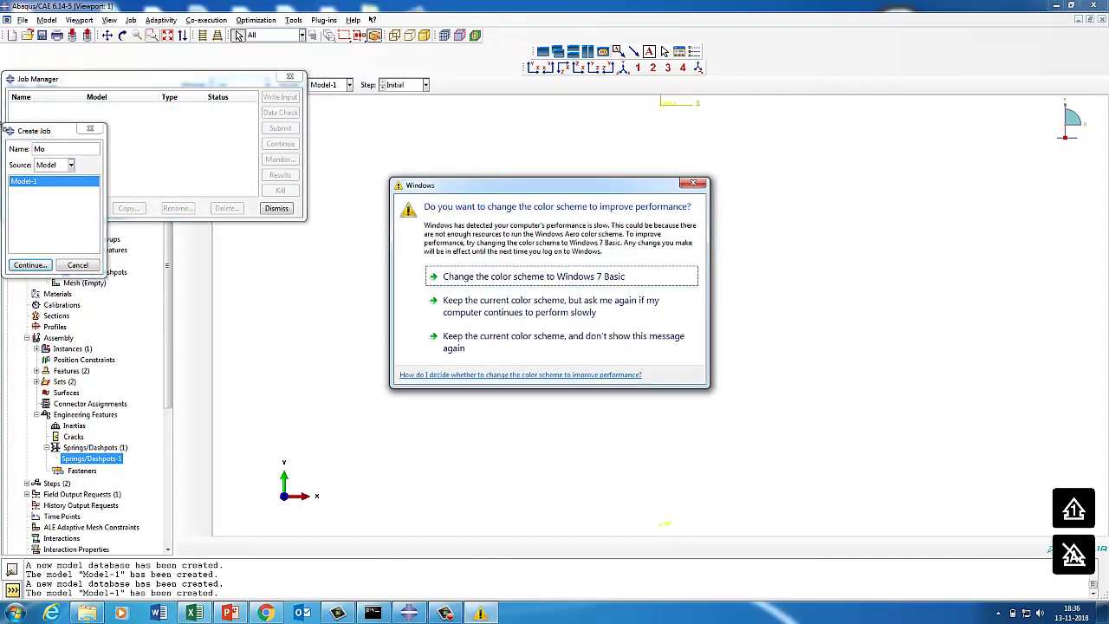
click(693, 183)
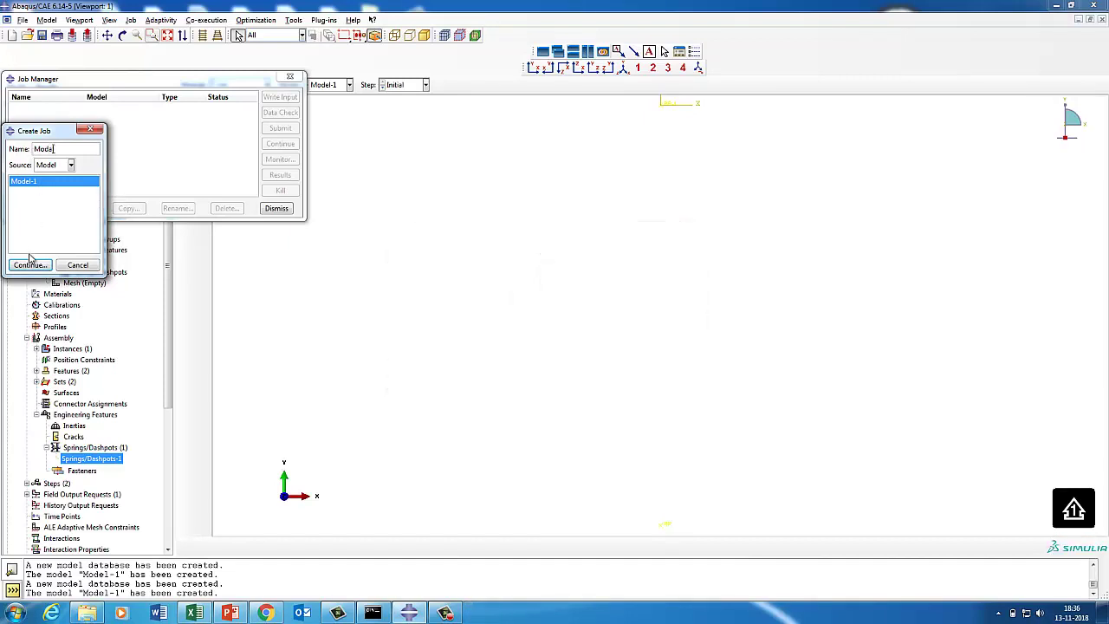
click(28, 265)
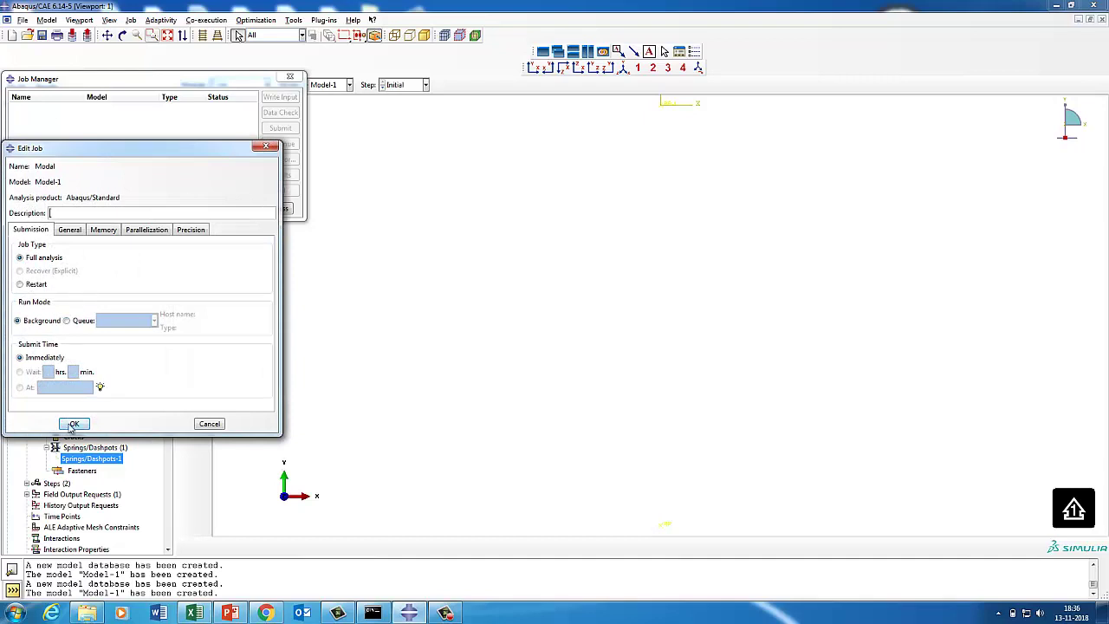
click(73, 424)
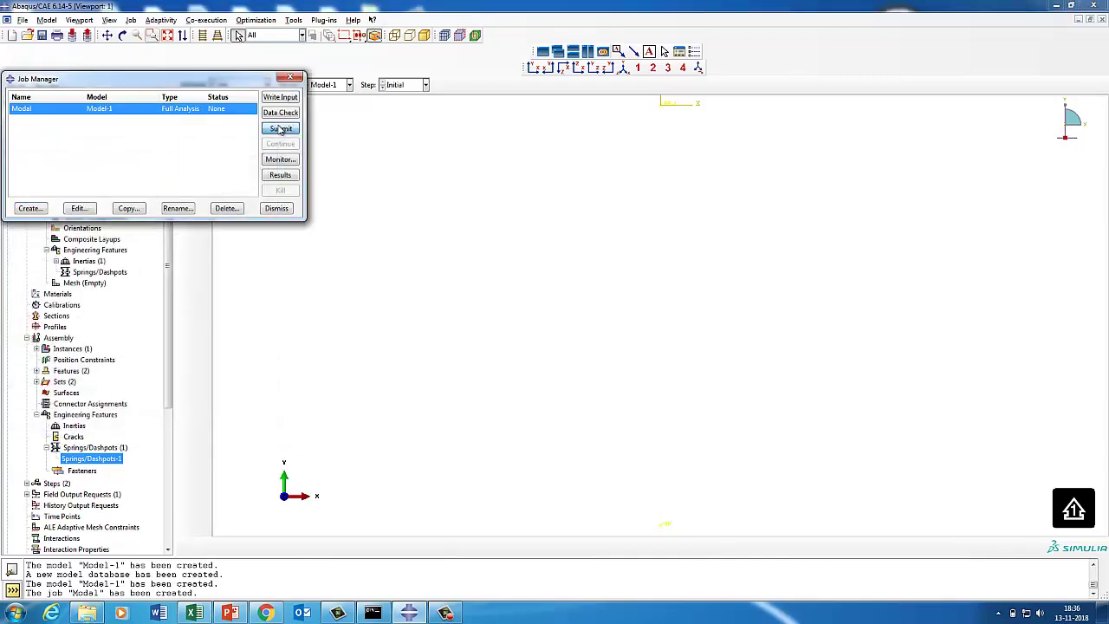
- Submit the Modal job for analysis and check its progress in the job monitor
click(279, 129)
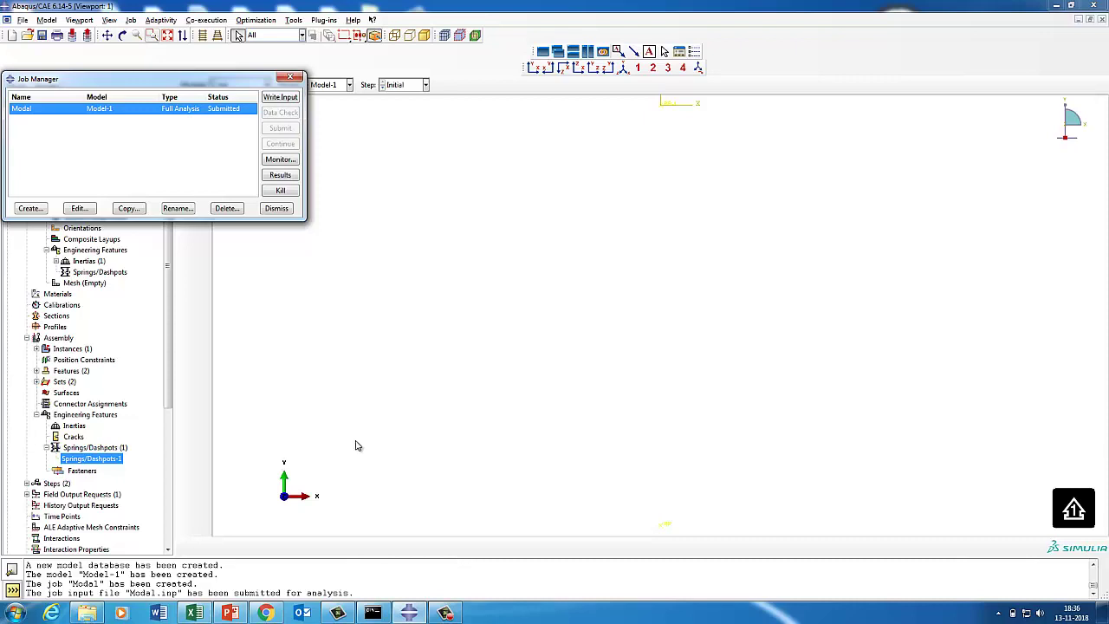
click(277, 161)
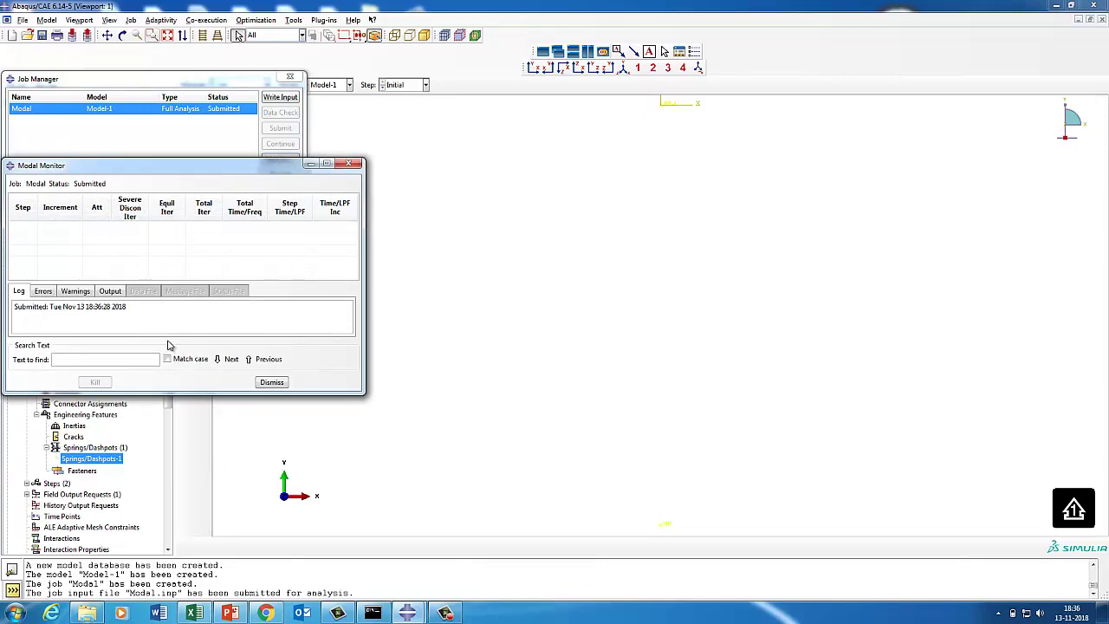
click(269, 384)
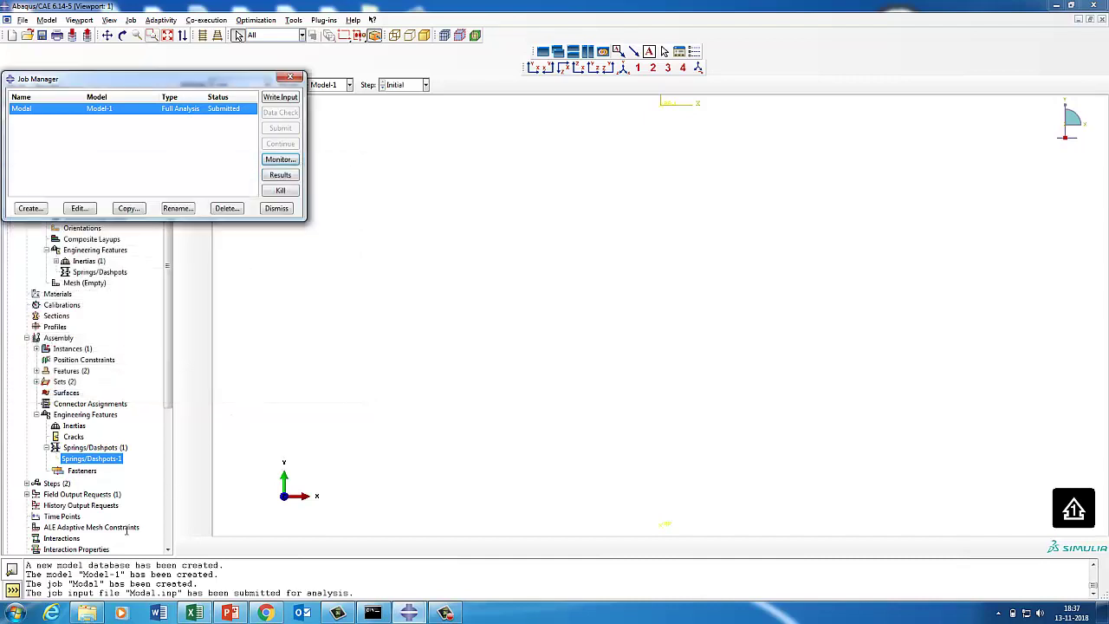
click(447, 612)
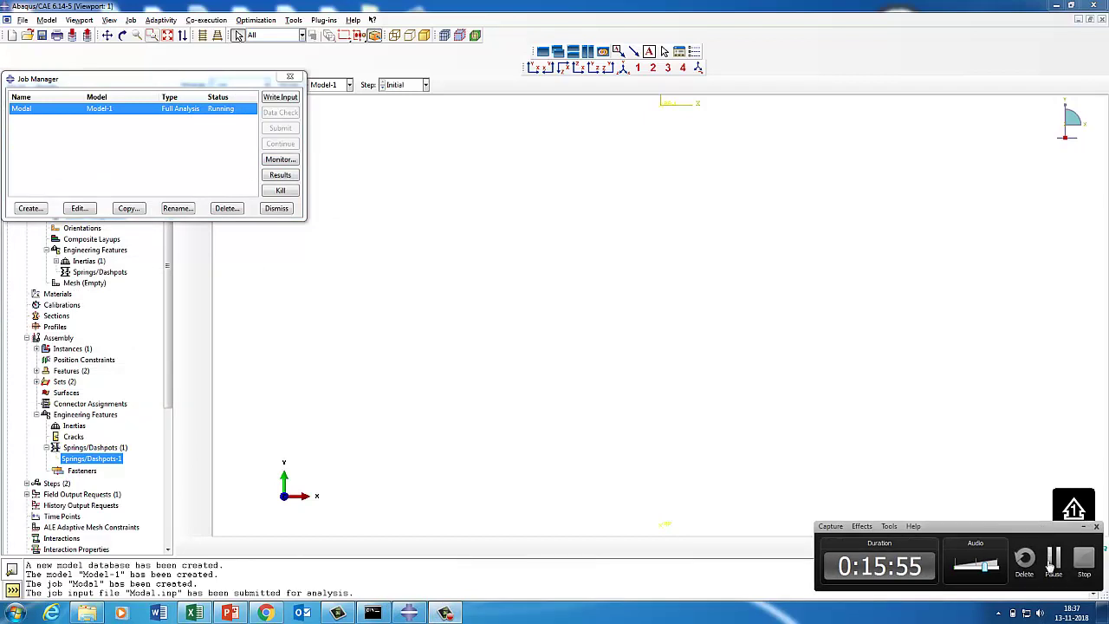
click(1051, 561)
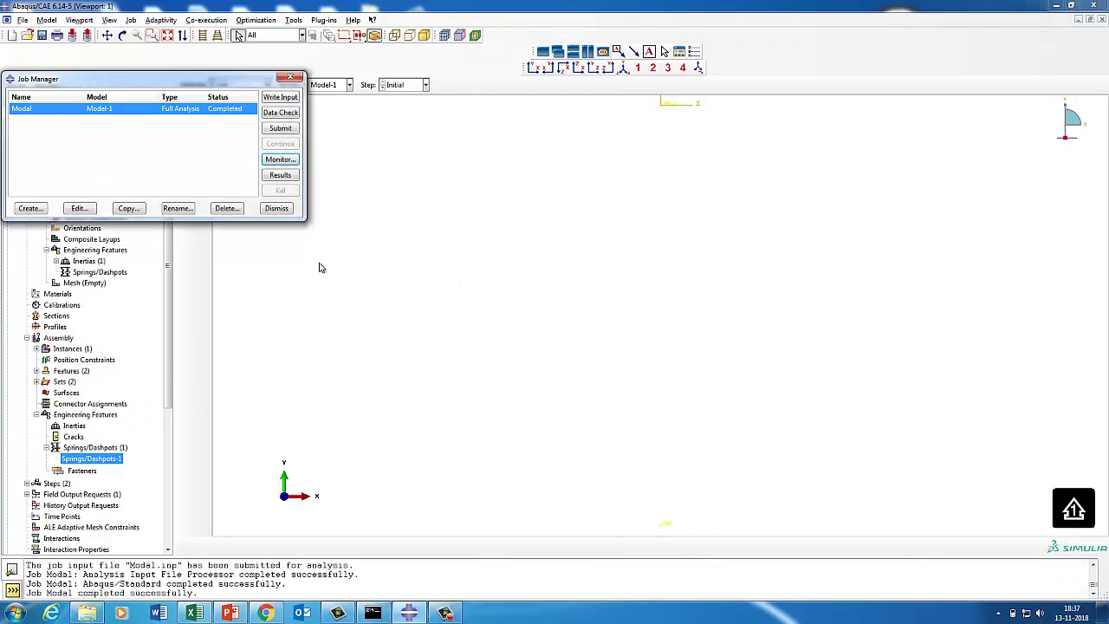
- Open the results of the Modal job and list the frames of its Modal step
click(279, 175)
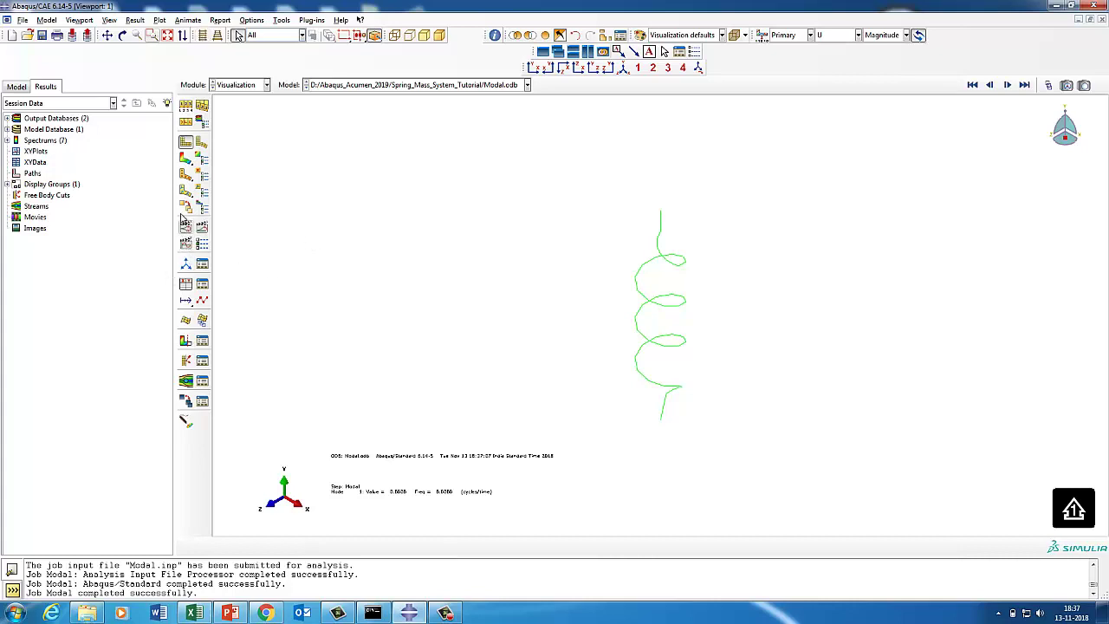
click(135, 19)
click(149, 32)
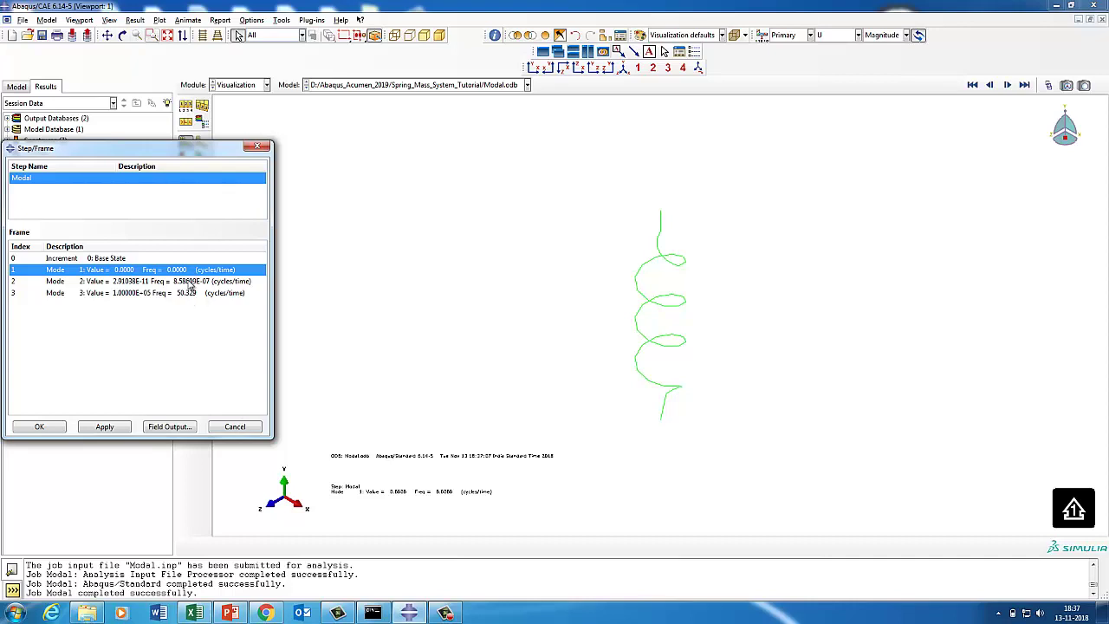
- Display the mode 3 frame of the Modal step and animate its deformed shape harmonically
click(190, 282)
click(189, 271)
click(184, 293)
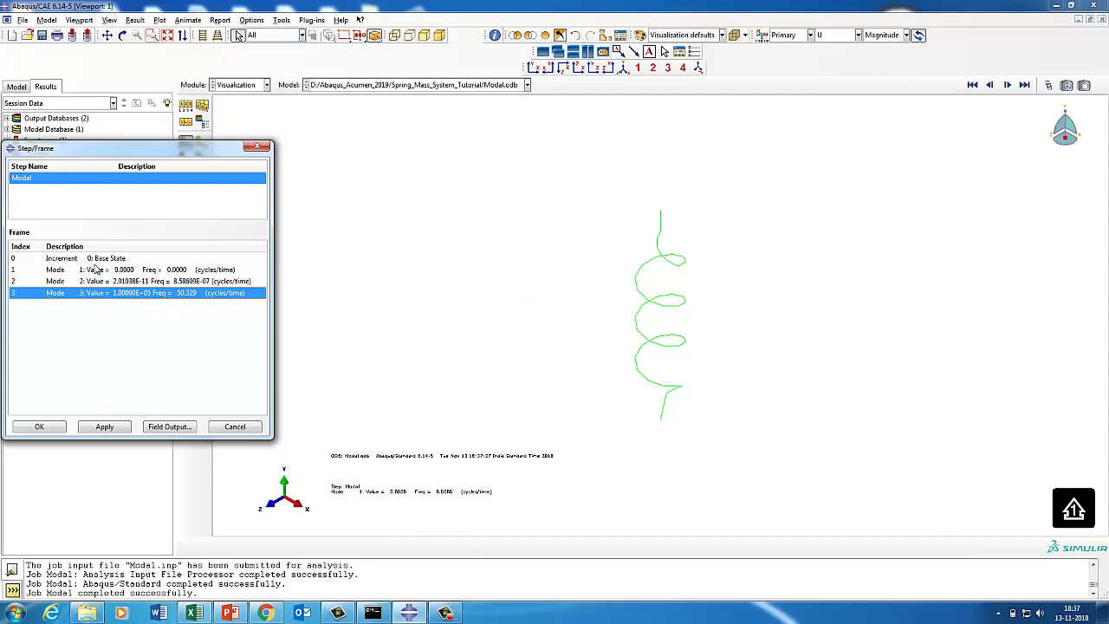
click(106, 427)
click(49, 430)
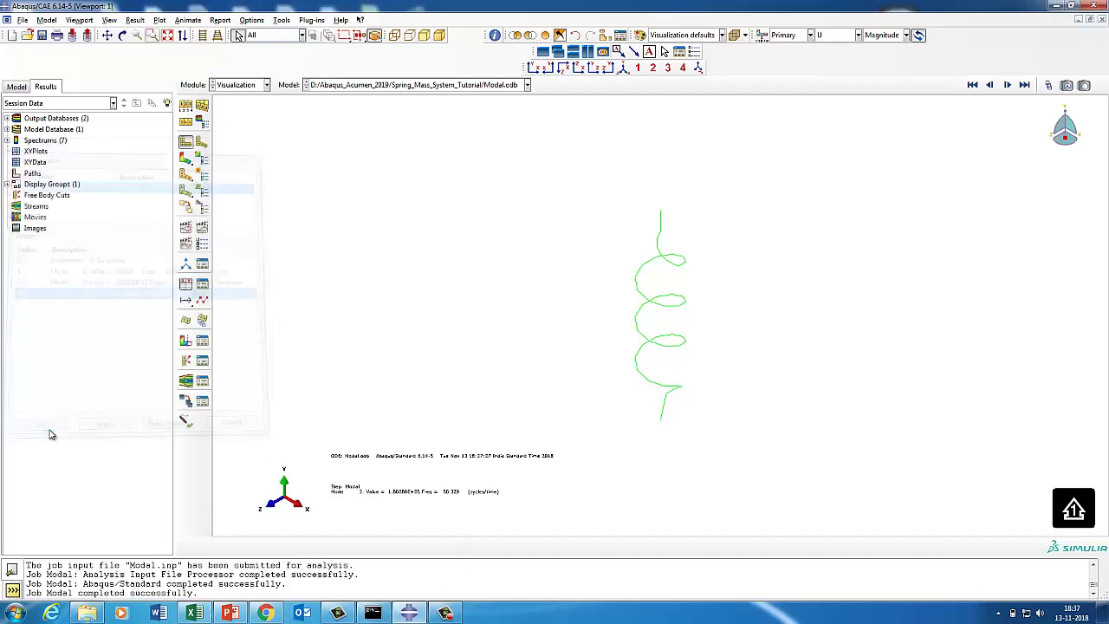
click(185, 243)
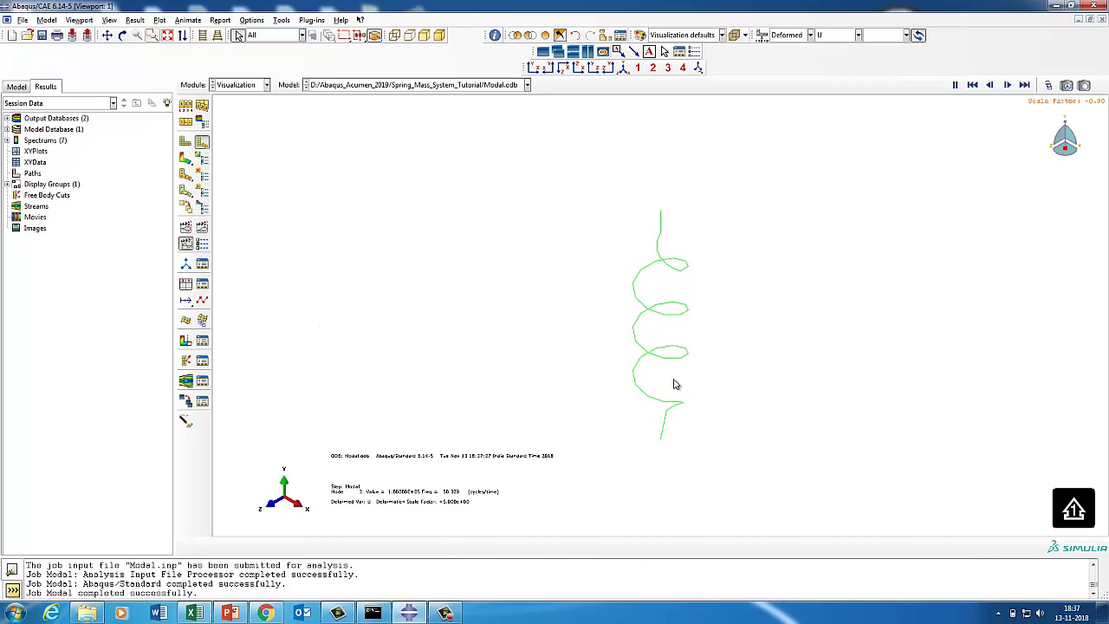
click(185, 243)
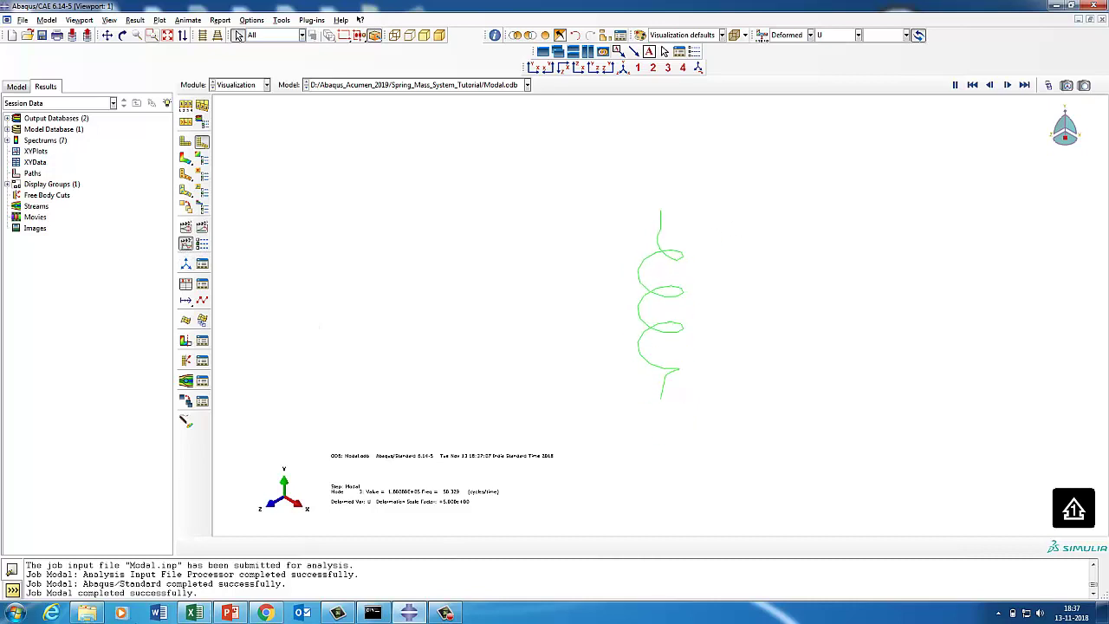
- Switch to Windows Explorer and open the Modal DAT file from the Spring_Mass_System_Tutorial folder in TextPad
click(87, 613)
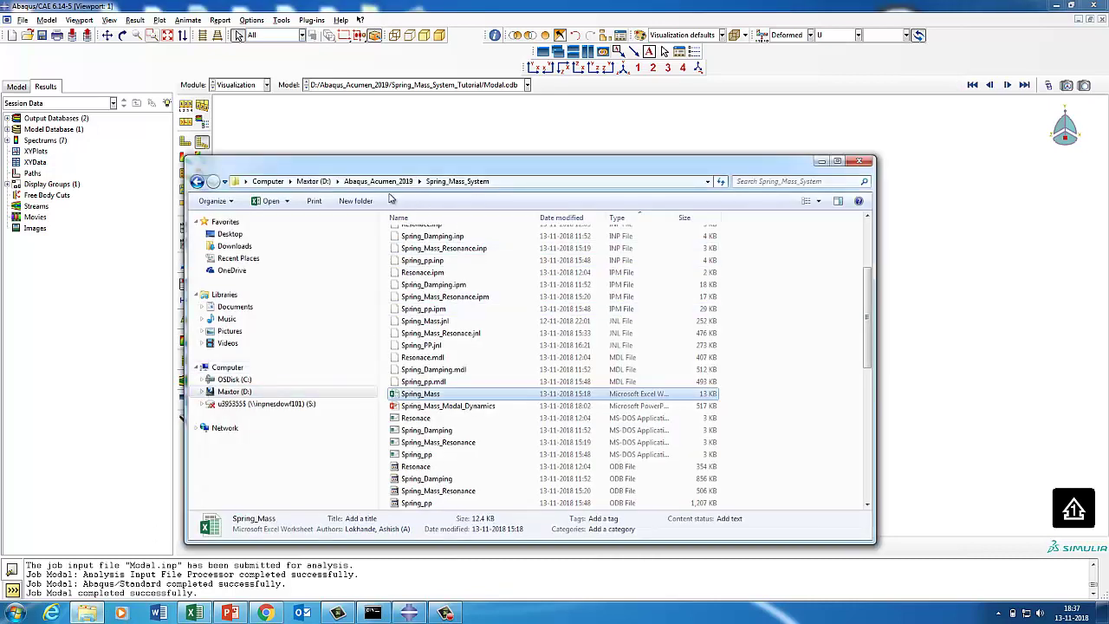
click(390, 182)
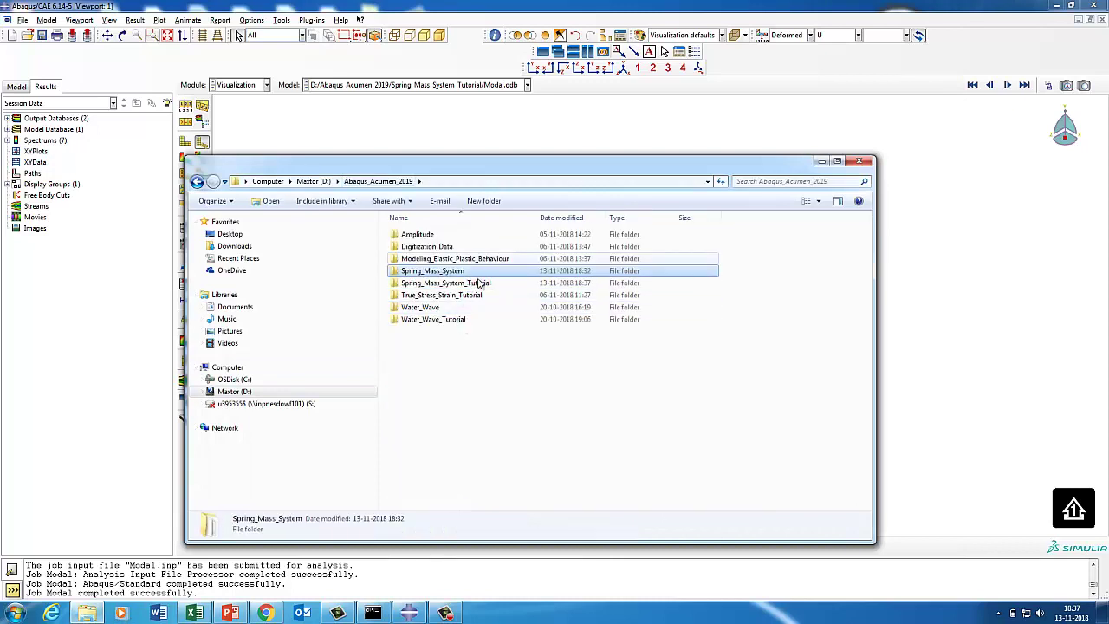
double_click(476, 283)
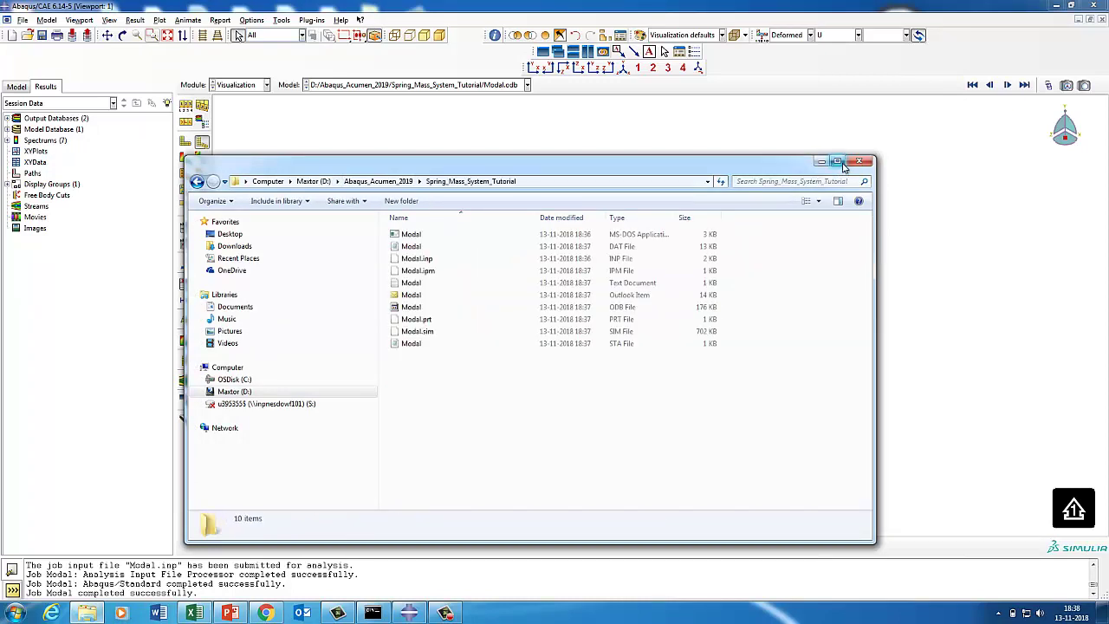
click(837, 161)
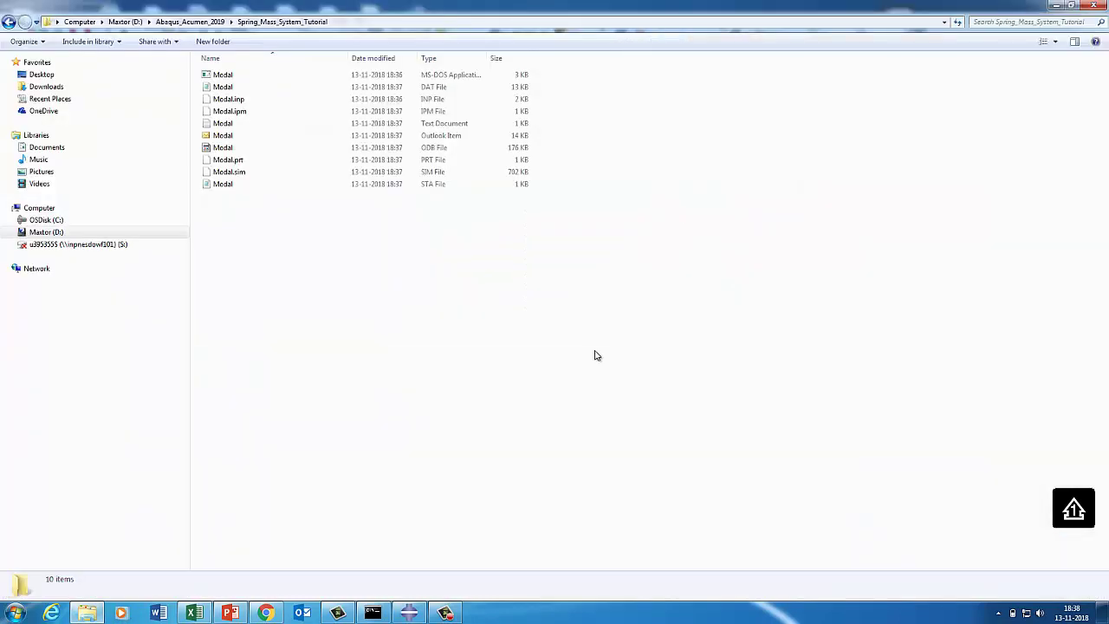
click(233, 86)
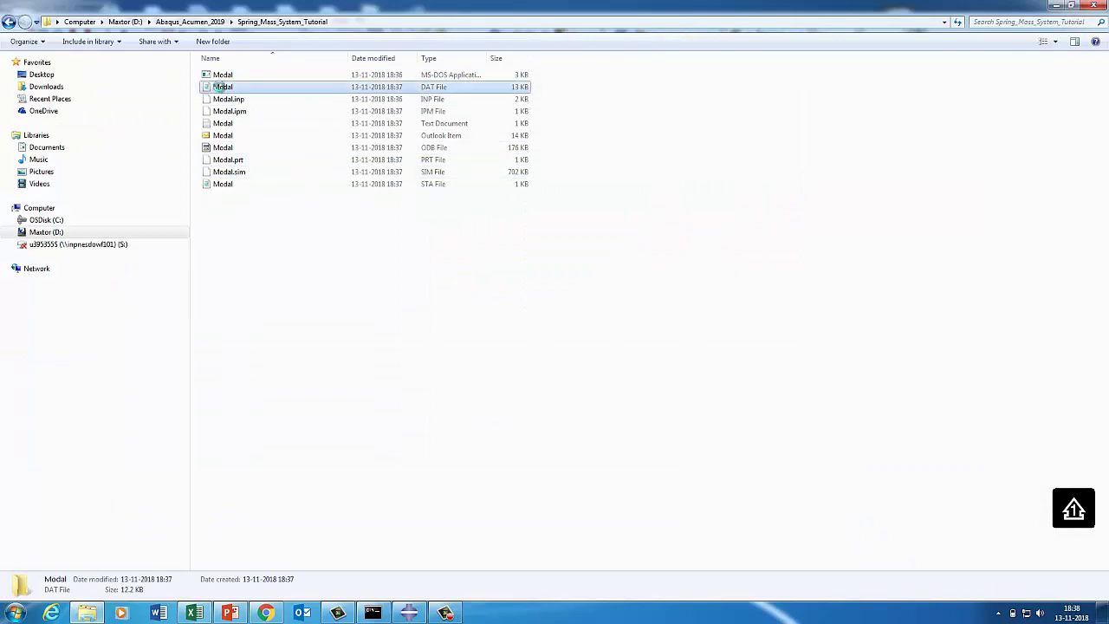
right_click(221, 87)
mouse_move(267, 248)
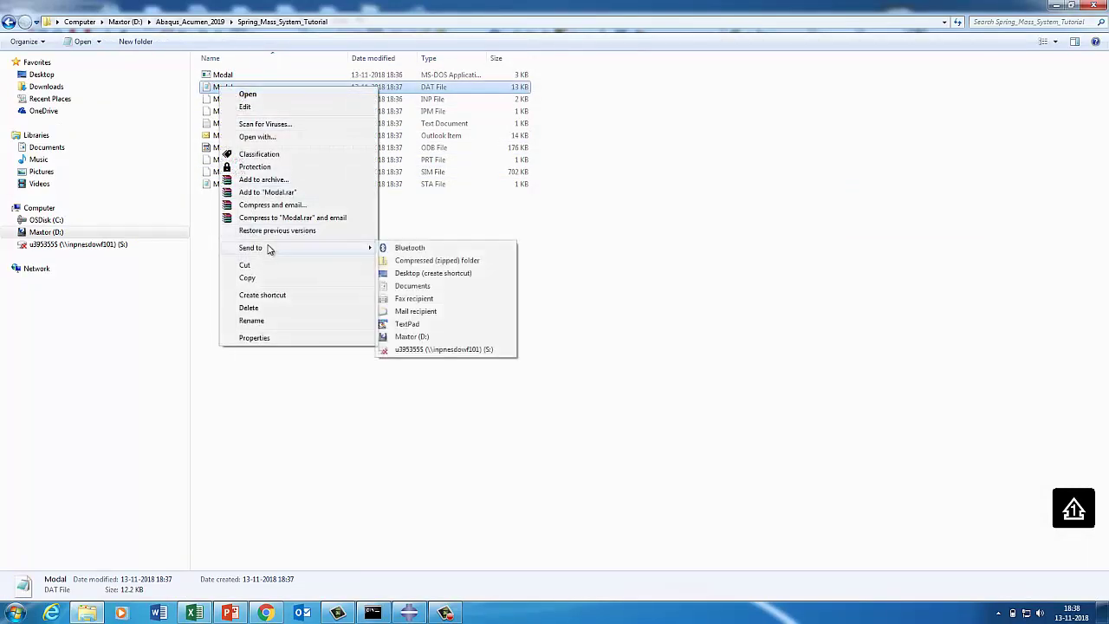
click(413, 323)
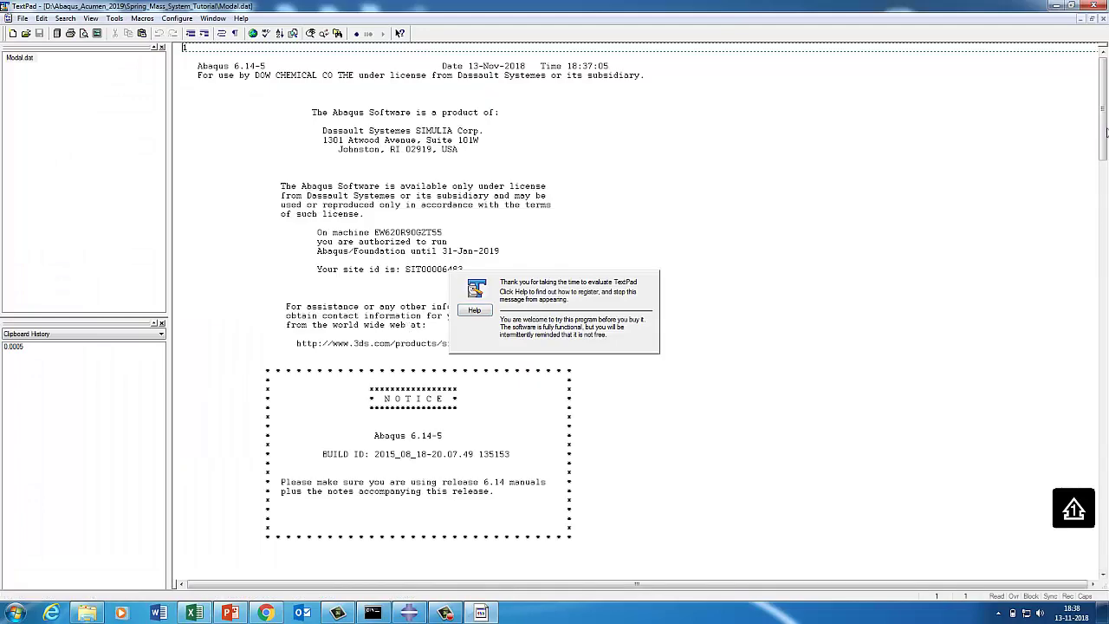
- Examine the eigenvalue output table near the end of Modal.dat, focusing on modes 2 and 3 and the mode 3 angular frequency
drag(1106, 130, 1100, 567)
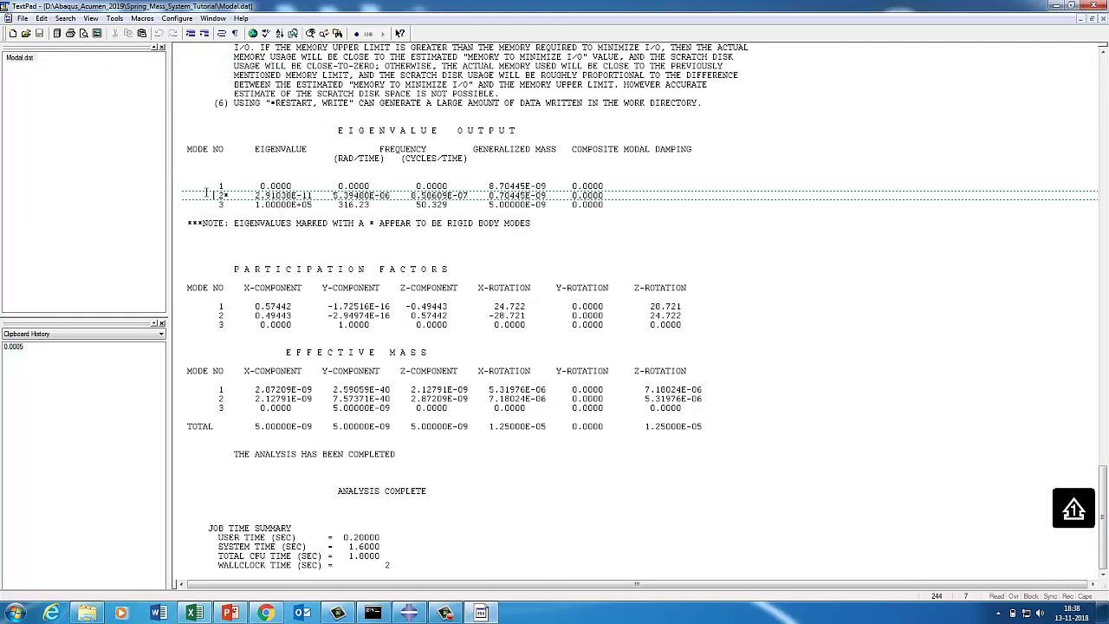
drag(218, 195, 616, 195)
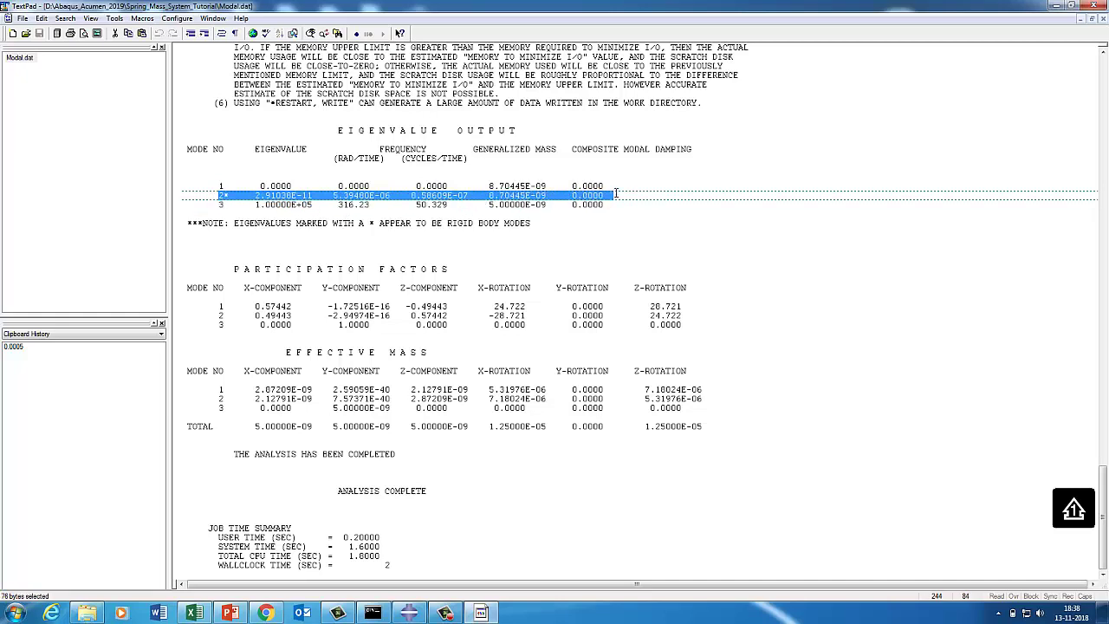
click(381, 213)
drag(336, 201, 377, 205)
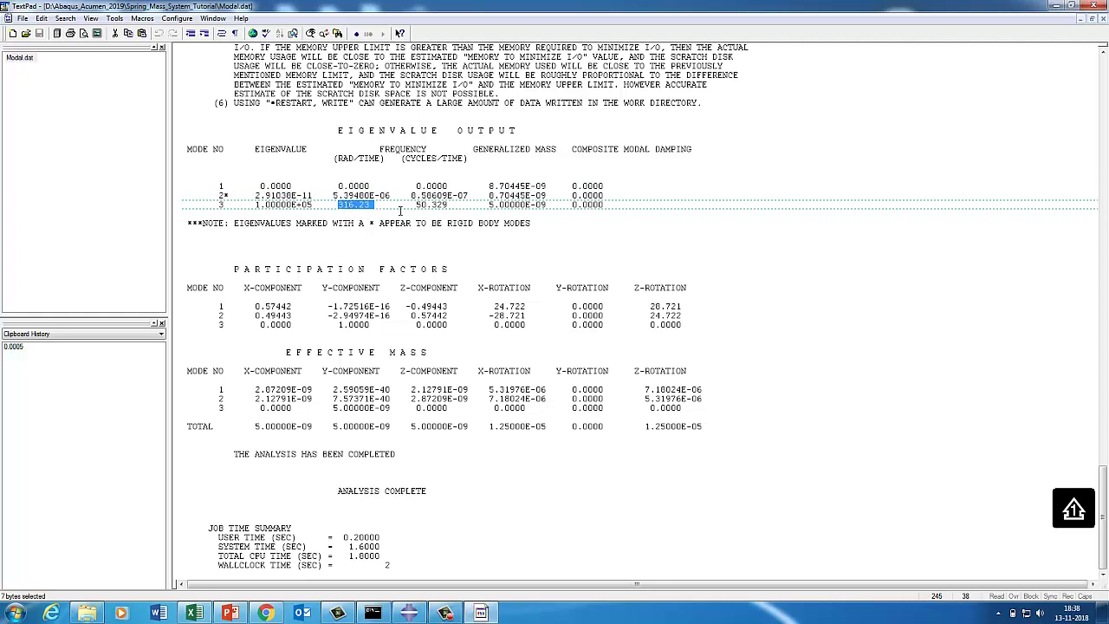
- Switch to the Spring_Mass workbook in Excel to compare the hand-calculated frequencies in I12 and J16, and return to Modal.dat
click(194, 613)
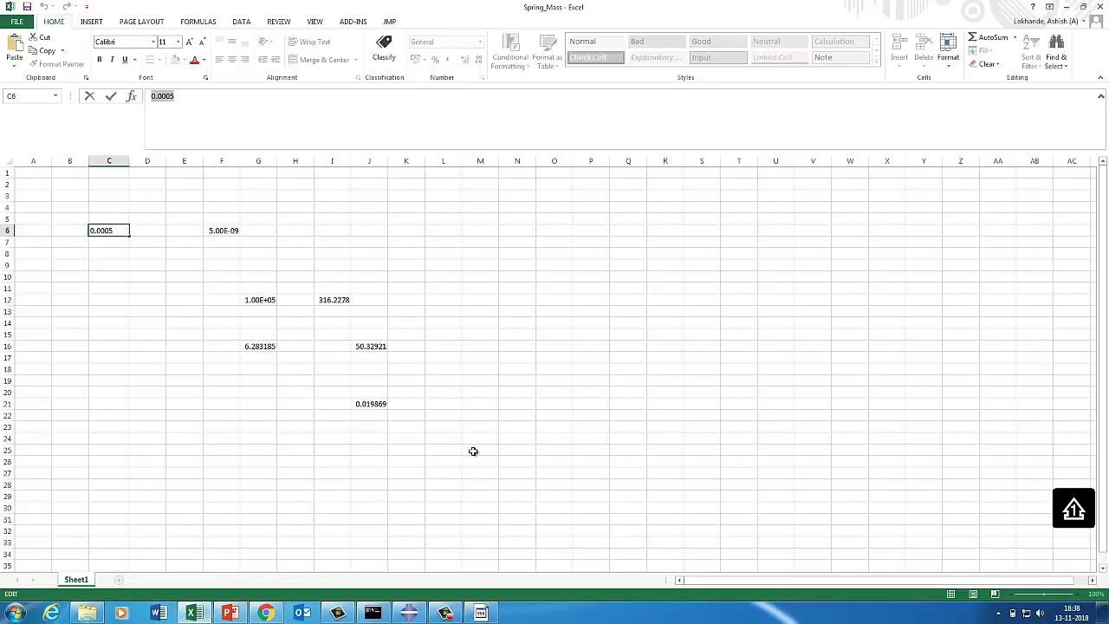
click(374, 350)
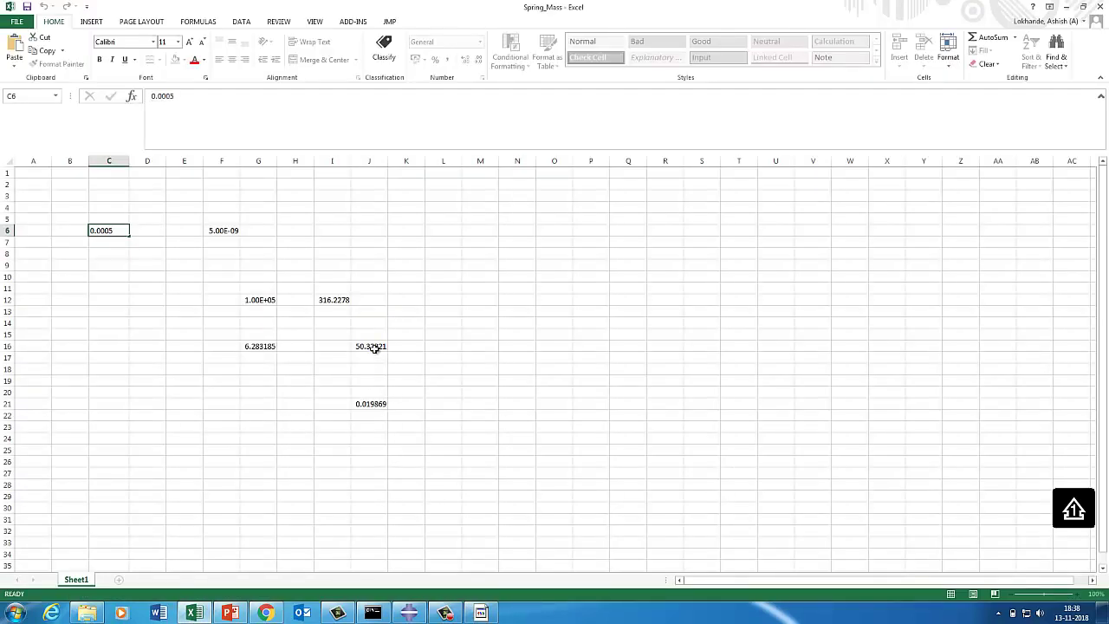
click(323, 300)
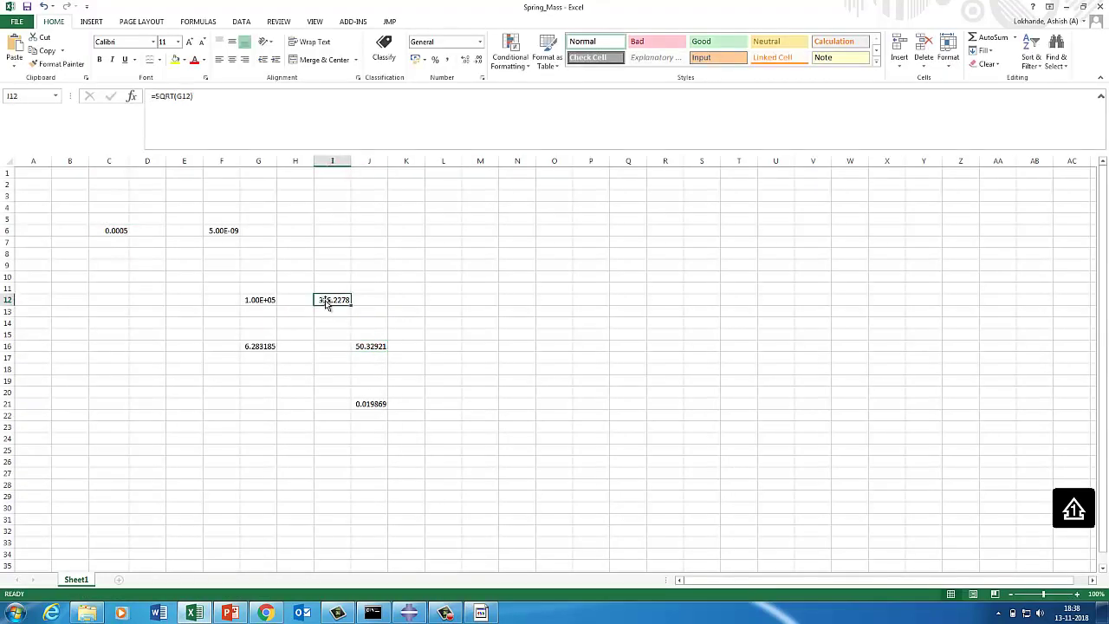
click(368, 347)
click(1065, 6)
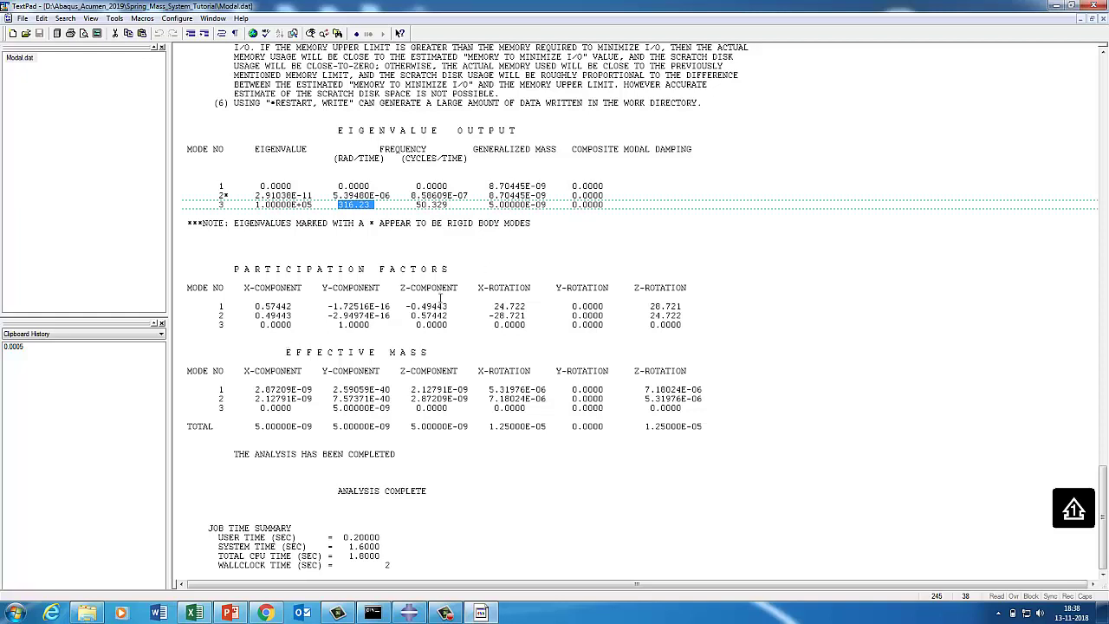
- Examine the participation factors and effective mass of mode 3 in the Y-component columns
drag(231, 268, 444, 283)
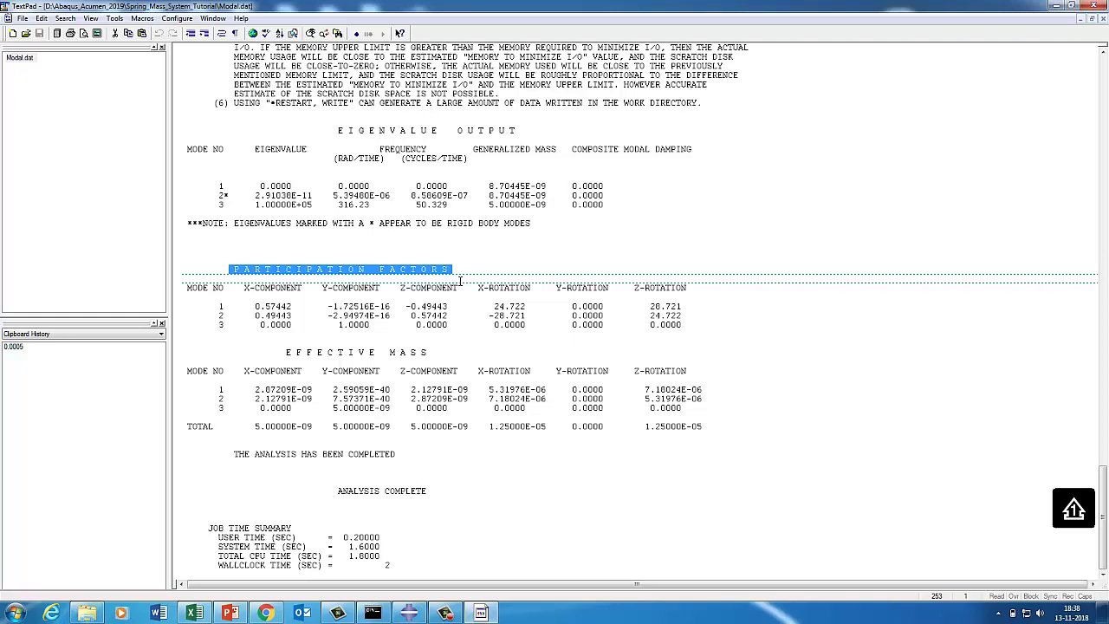
drag(340, 323, 377, 324)
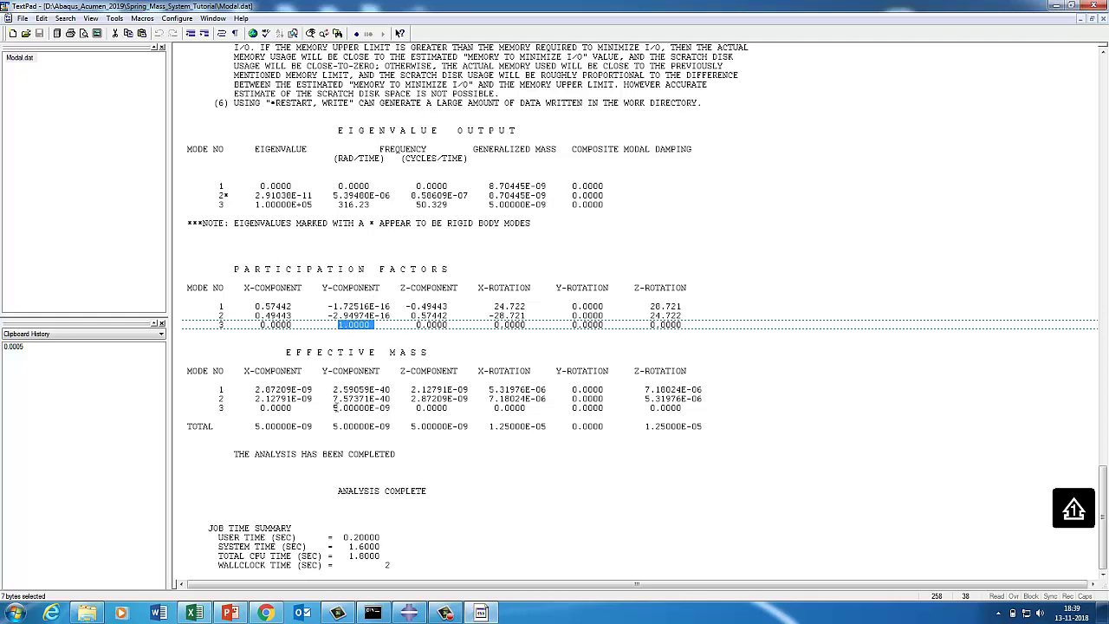
drag(332, 408, 405, 408)
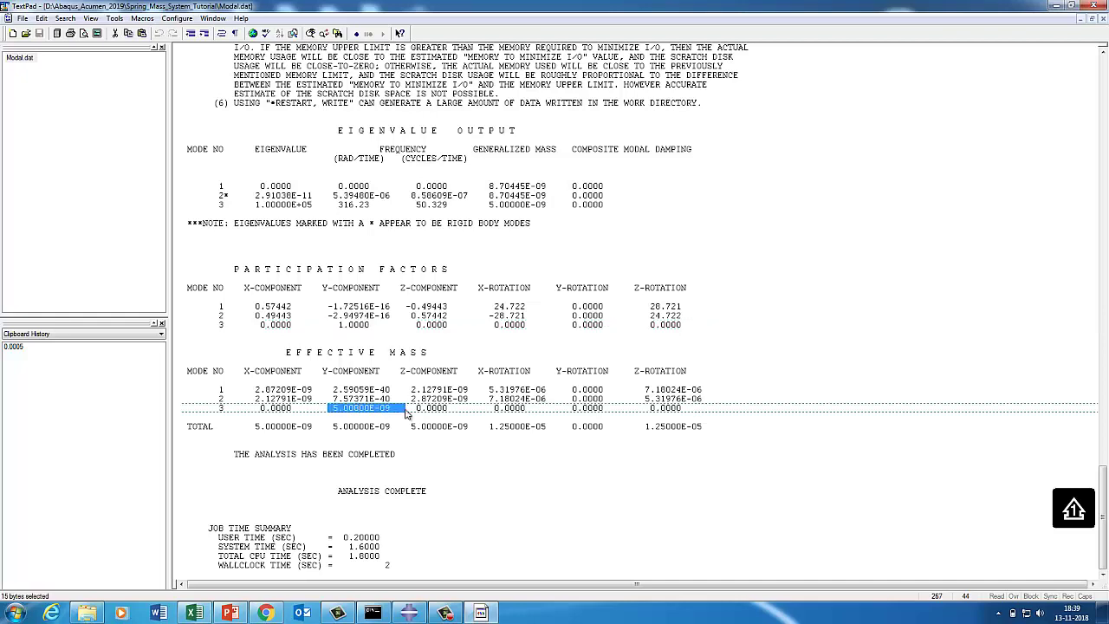
- Compare the mode 3 frequency in Modal.dat with the value in the Abaqus/CAE viewport and the hand-calculated result in the Excel workbook
drag(217, 192, 624, 196)
drag(416, 205, 451, 204)
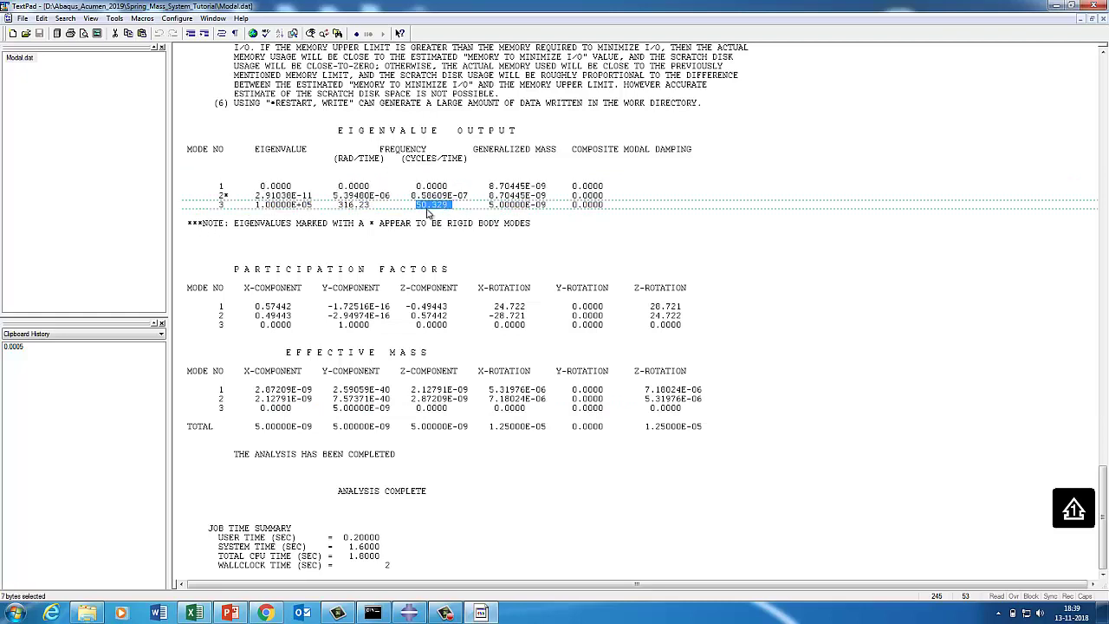
click(1056, 5)
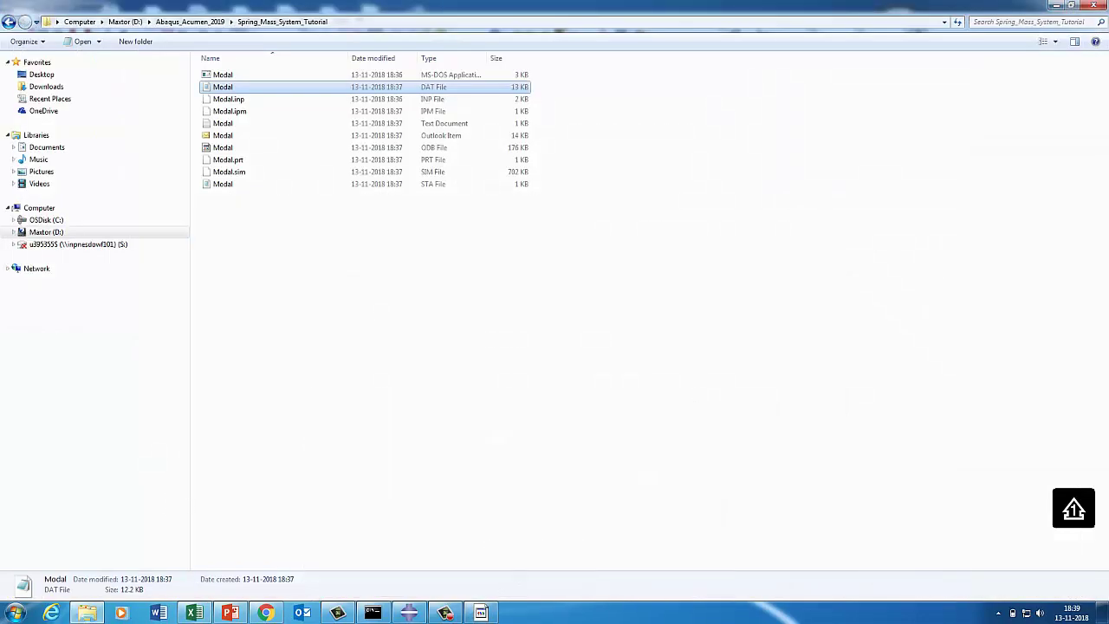
click(412, 612)
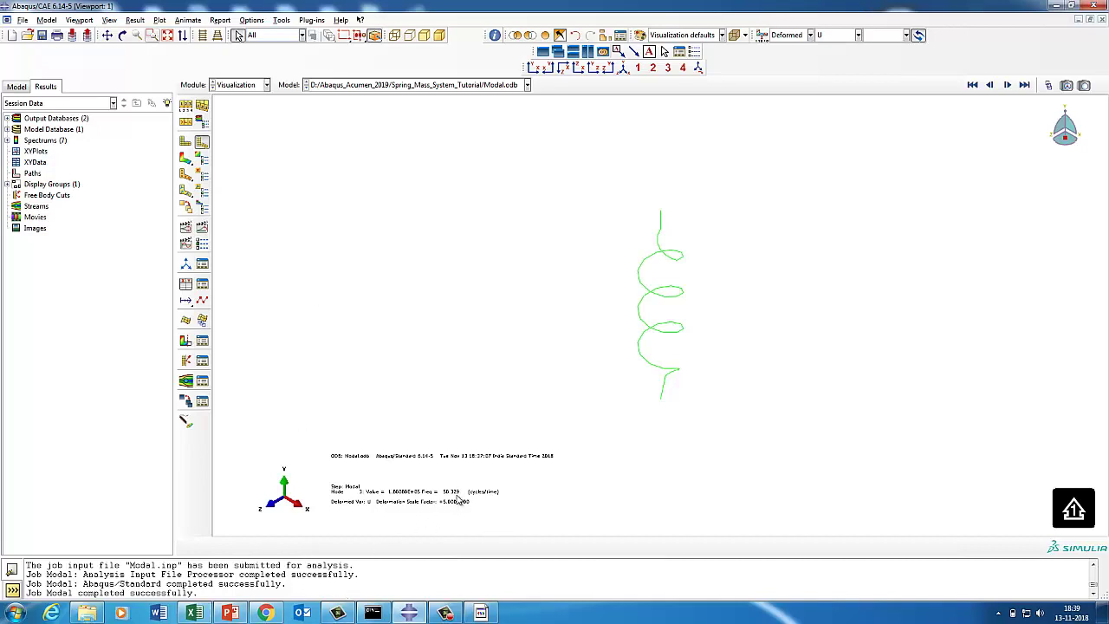
click(194, 612)
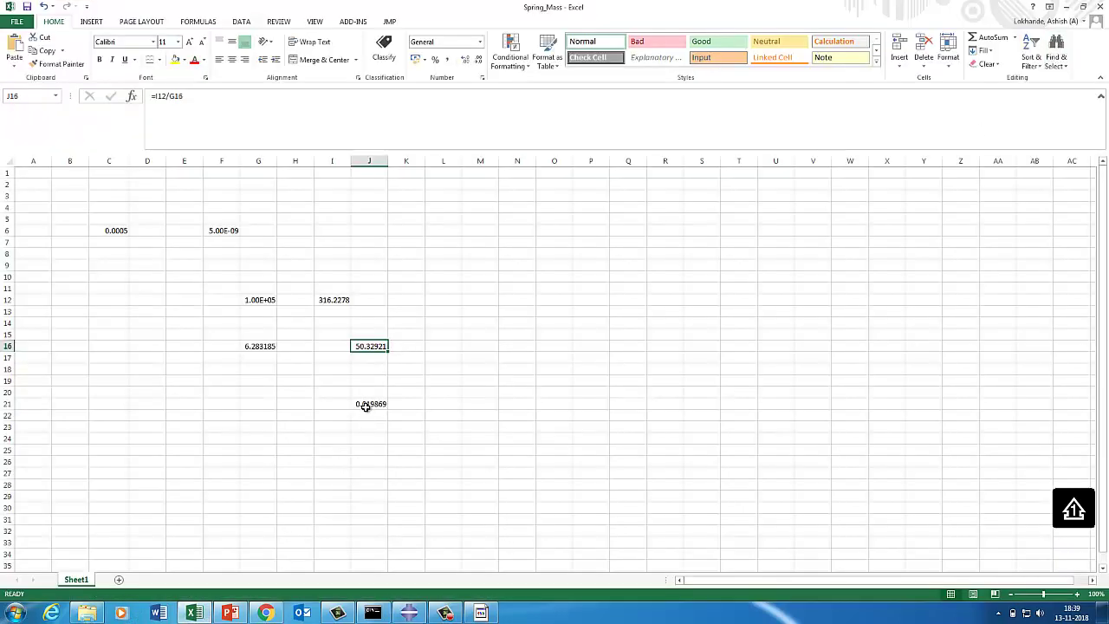
click(1066, 7)
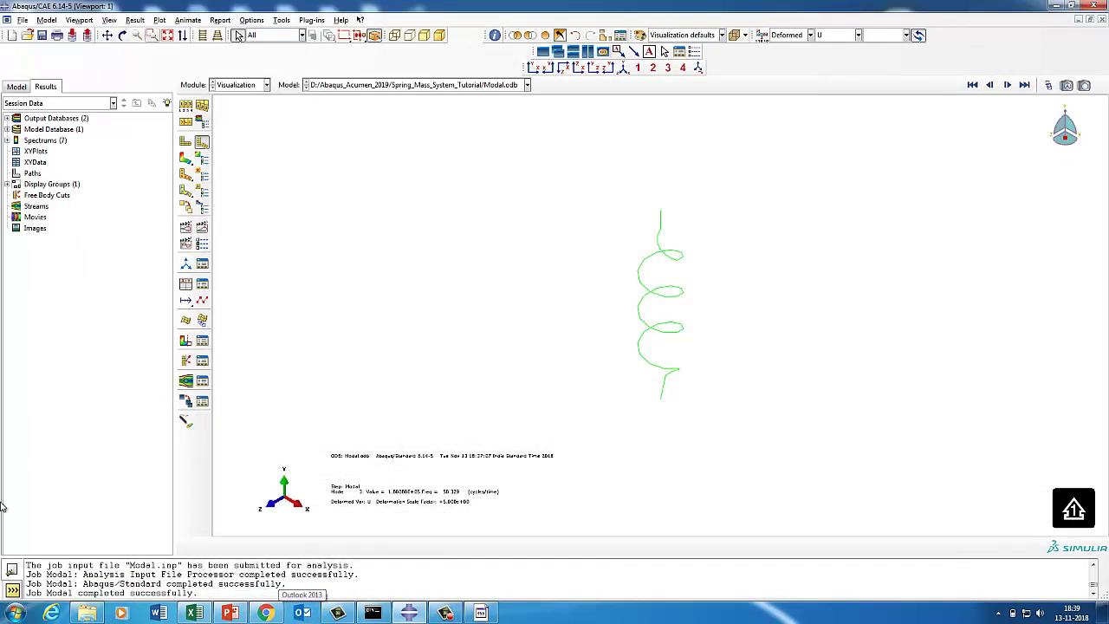
- Create a new model database in Abaqus/CAE without saving the changes to the current unnamed one
click(23, 19)
mouse_move(52, 29)
click(136, 42)
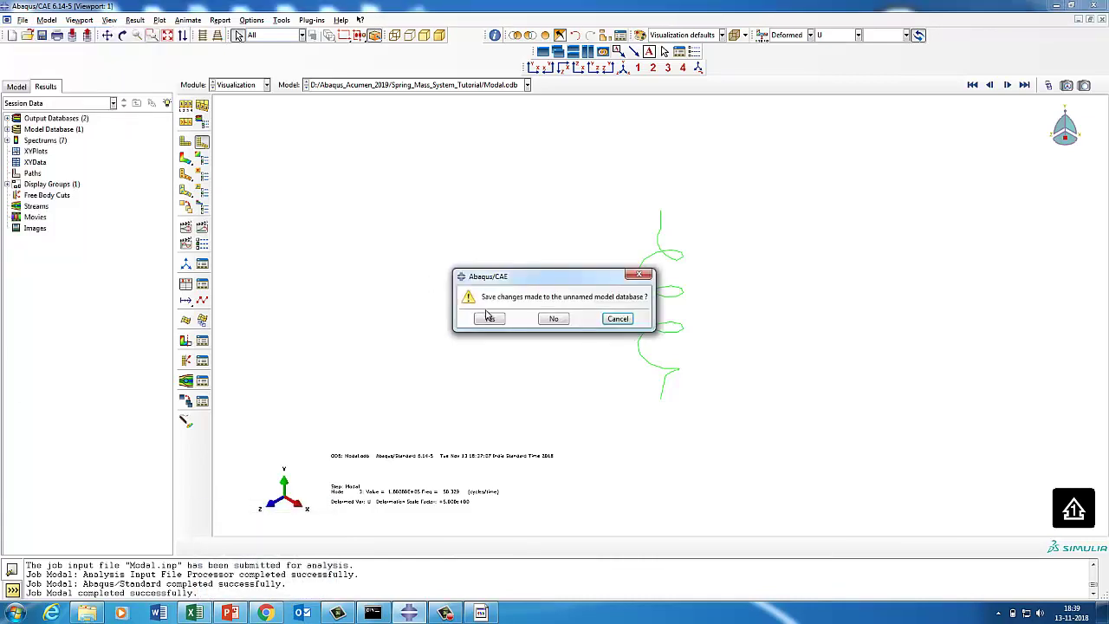
click(558, 324)
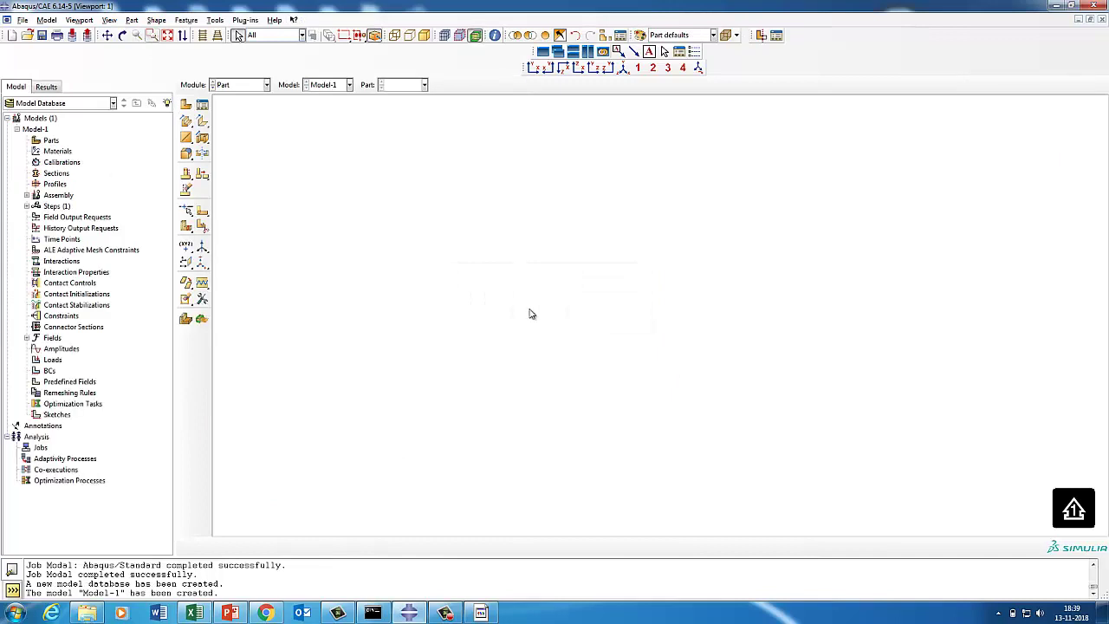
- Create a 3D deformable part with a planar shell base feature and an approximate size of 200
click(51, 142)
right_click(52, 142)
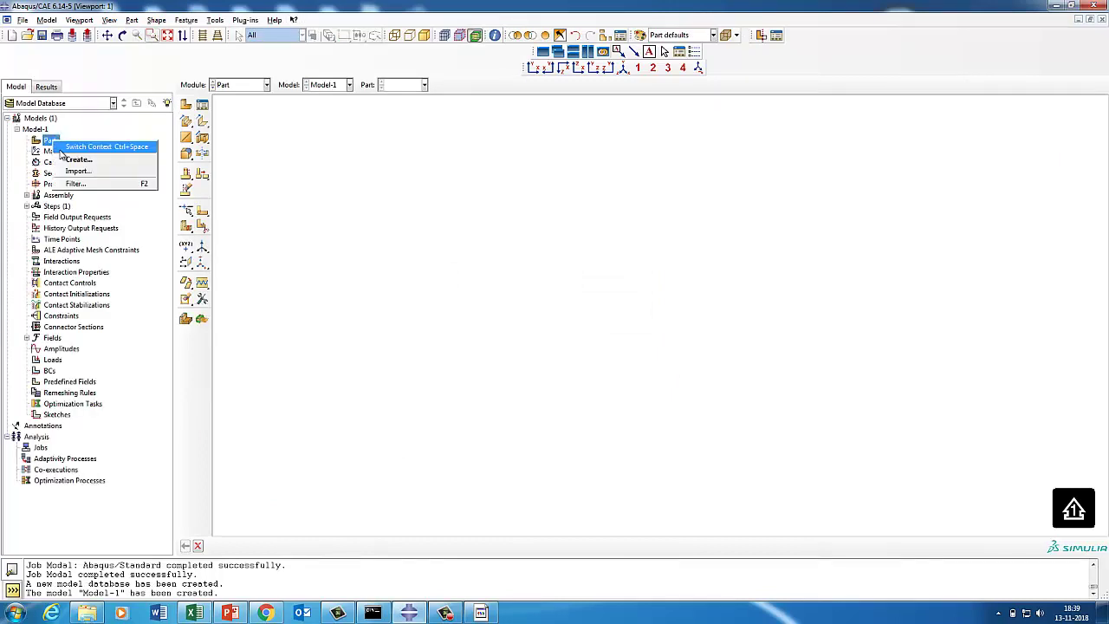
click(67, 163)
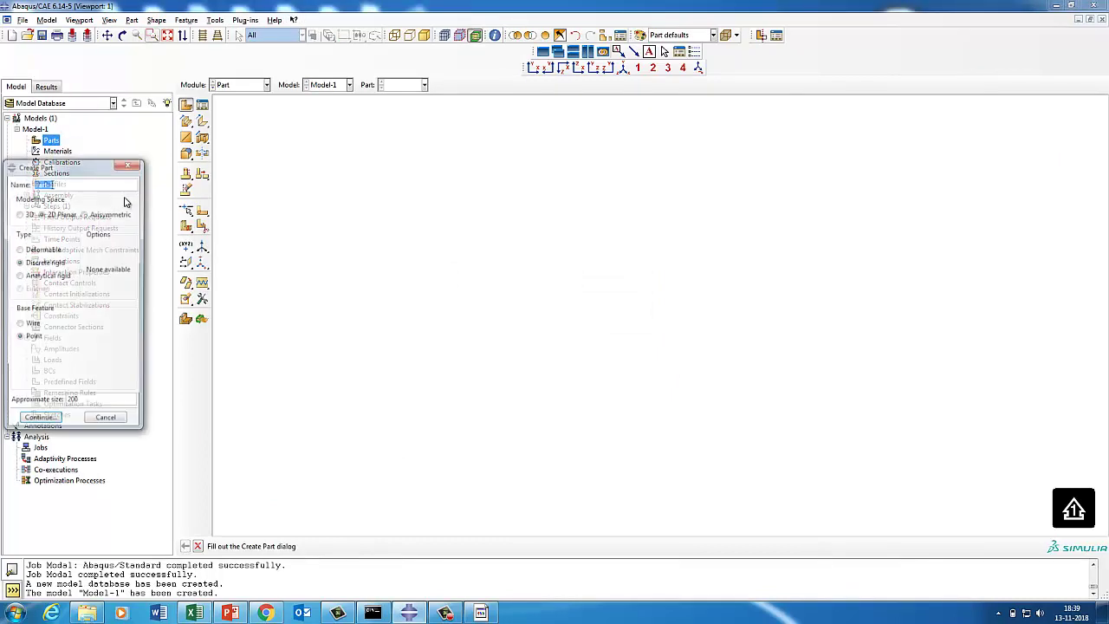
click(29, 214)
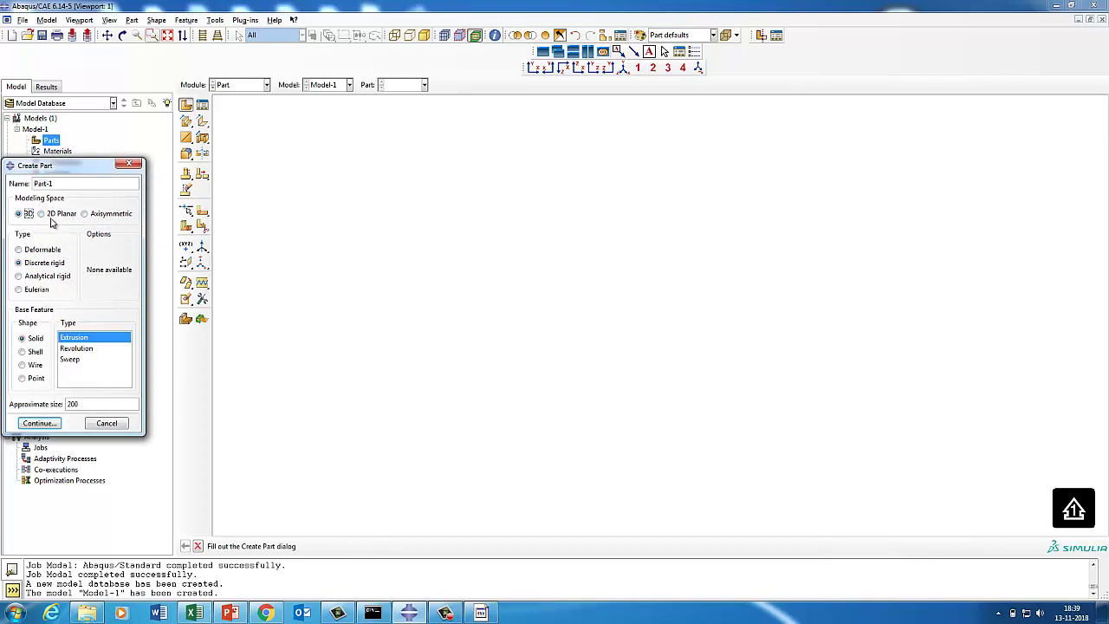
click(18, 249)
click(29, 352)
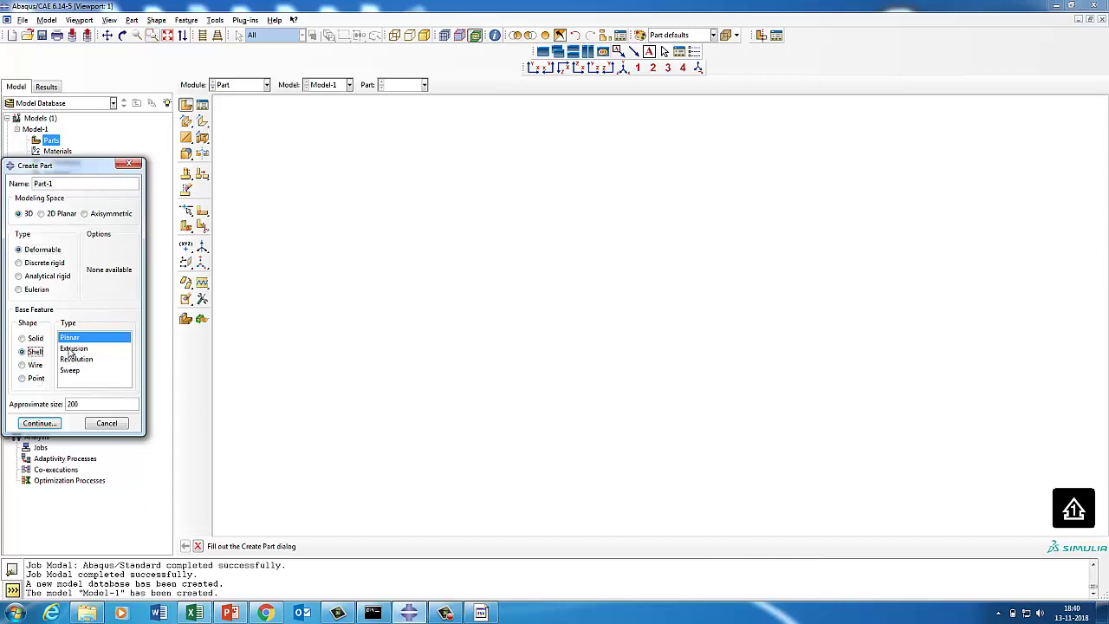
click(41, 423)
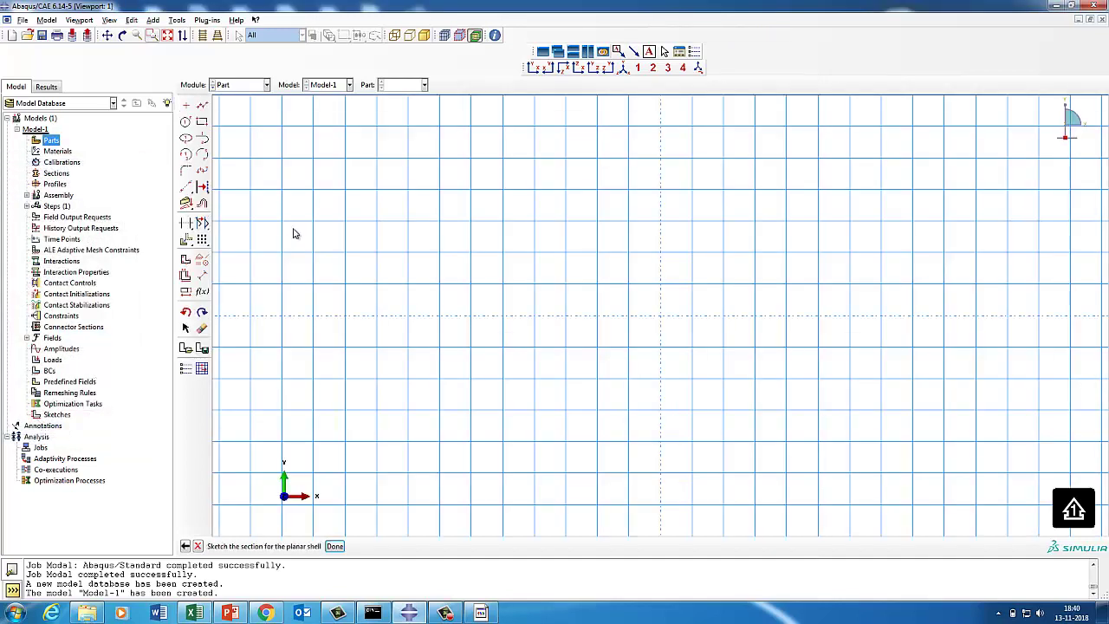
- Sketch a square spanning two by two grid cells in the upper-left quadrant of the sketch plane and finish the planar shell
click(202, 121)
click(315, 160)
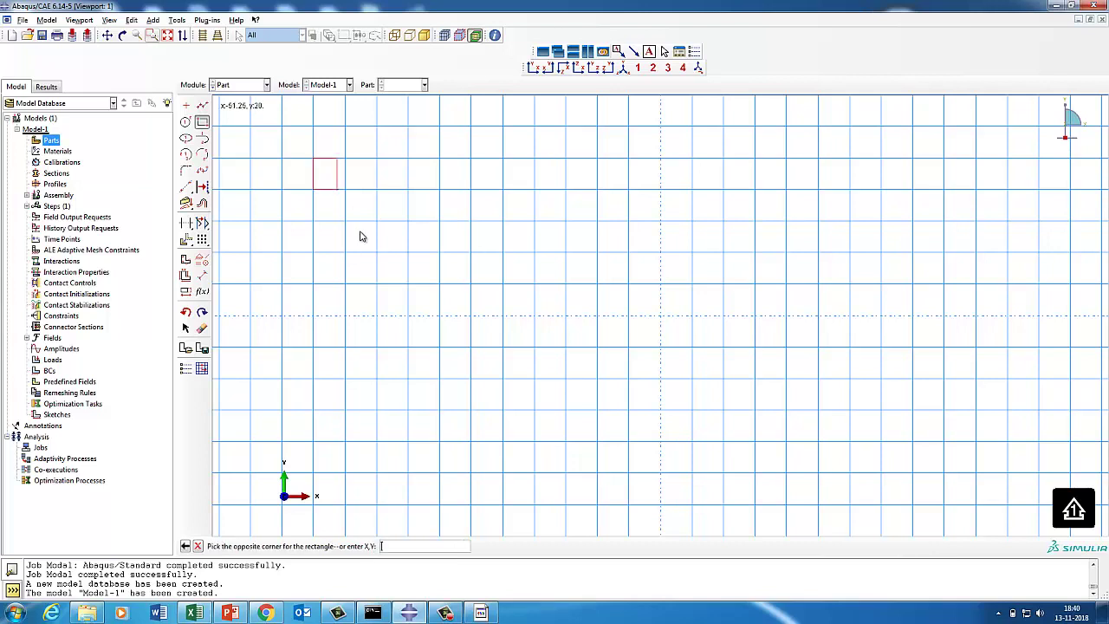
click(374, 218)
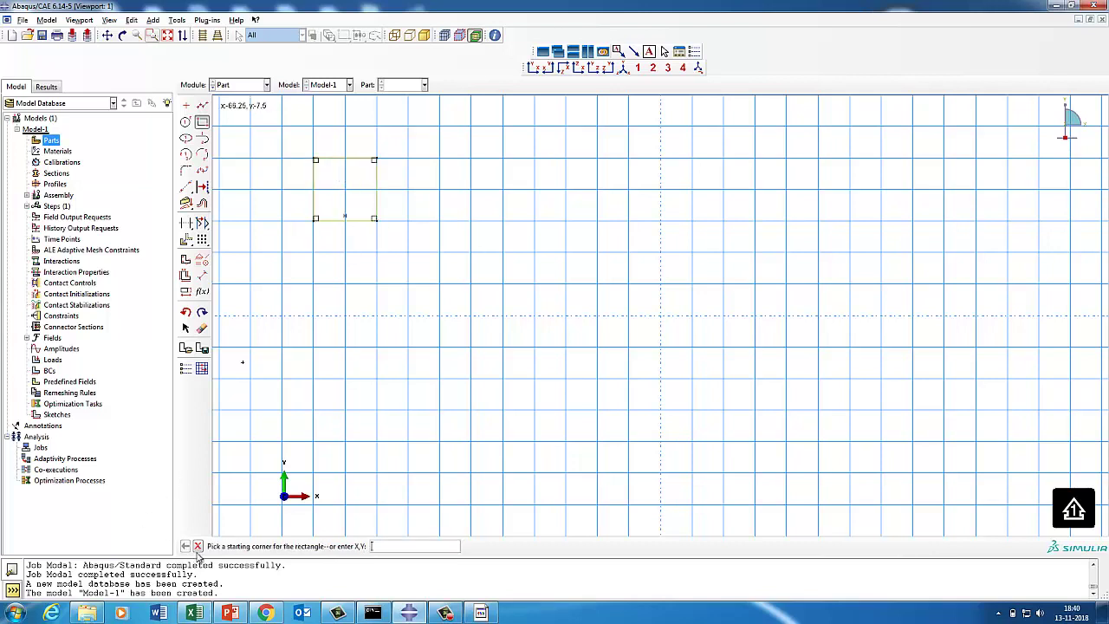
click(198, 547)
click(335, 546)
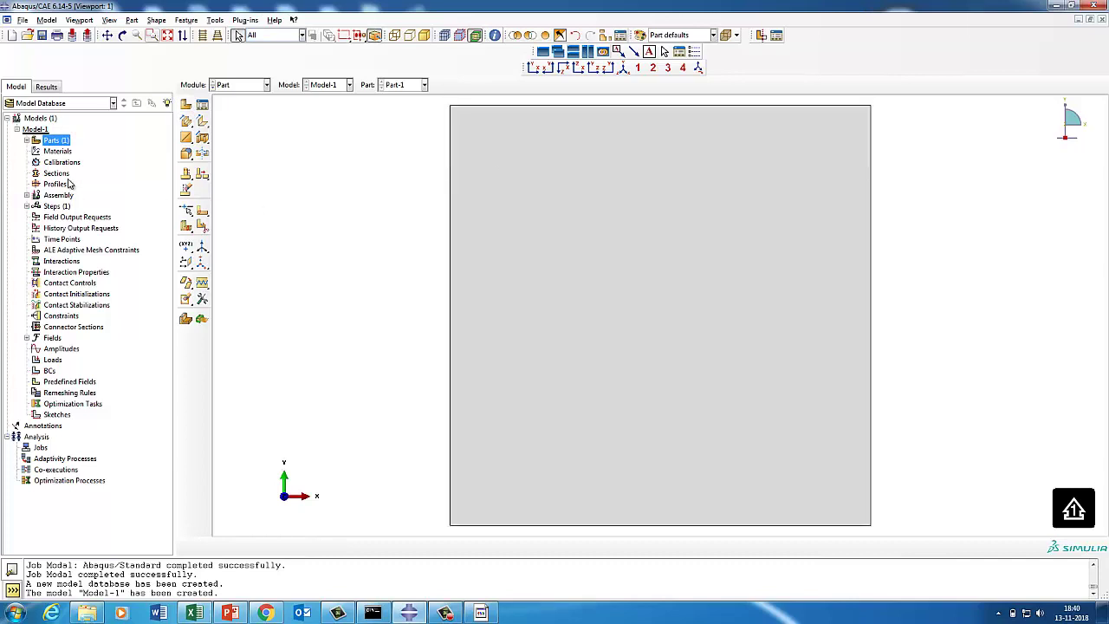
- Rename the part Part-1 as Shell
click(26, 140)
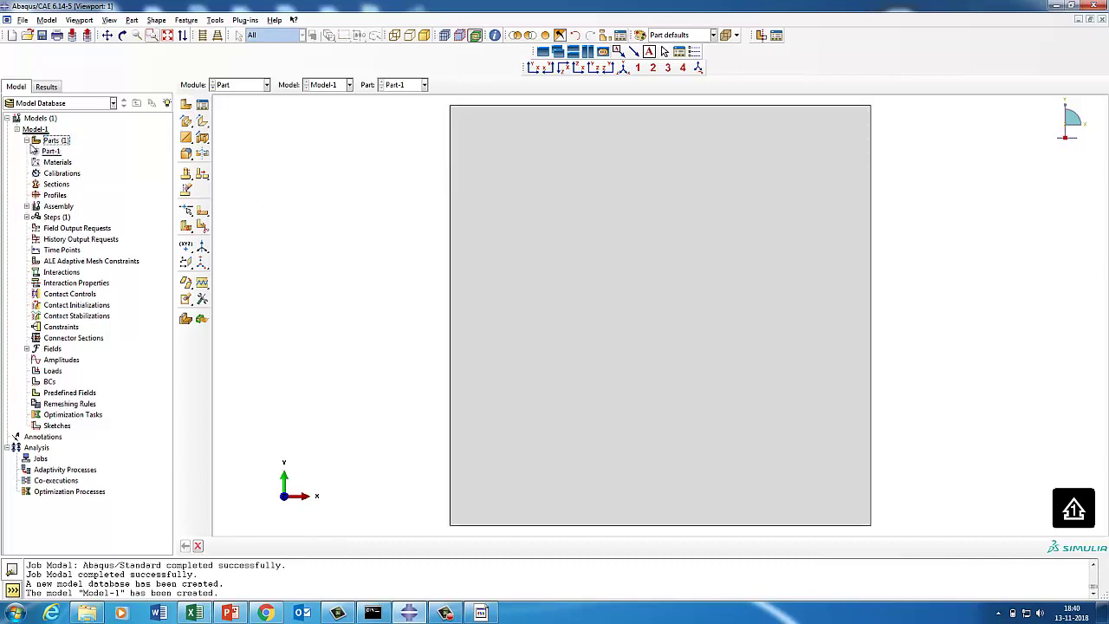
click(35, 151)
click(49, 151)
right_click(50, 152)
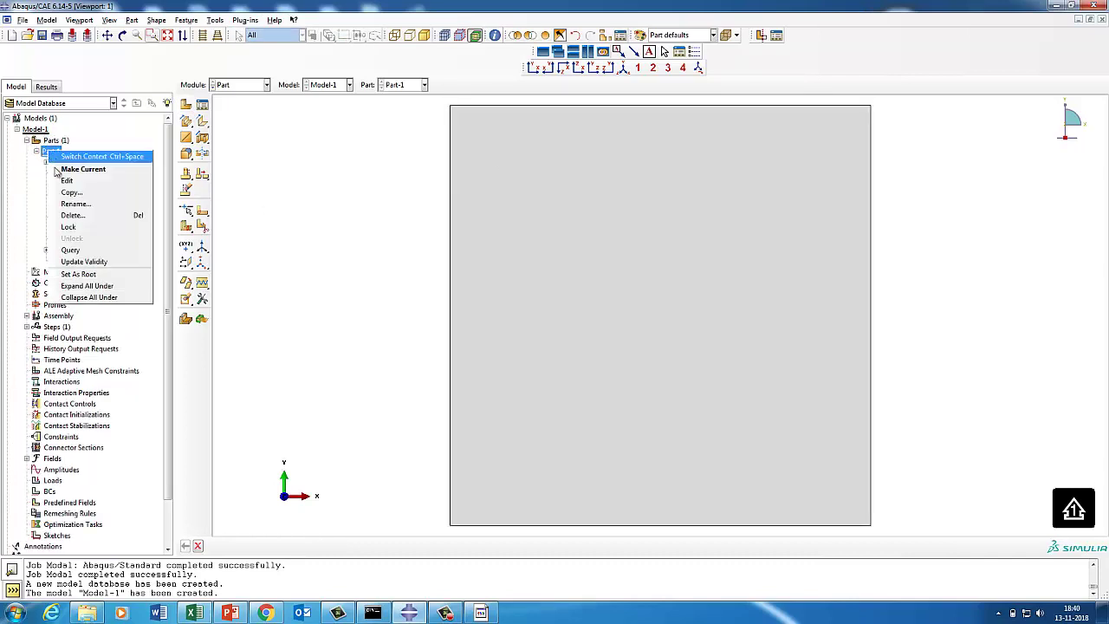
click(100, 202)
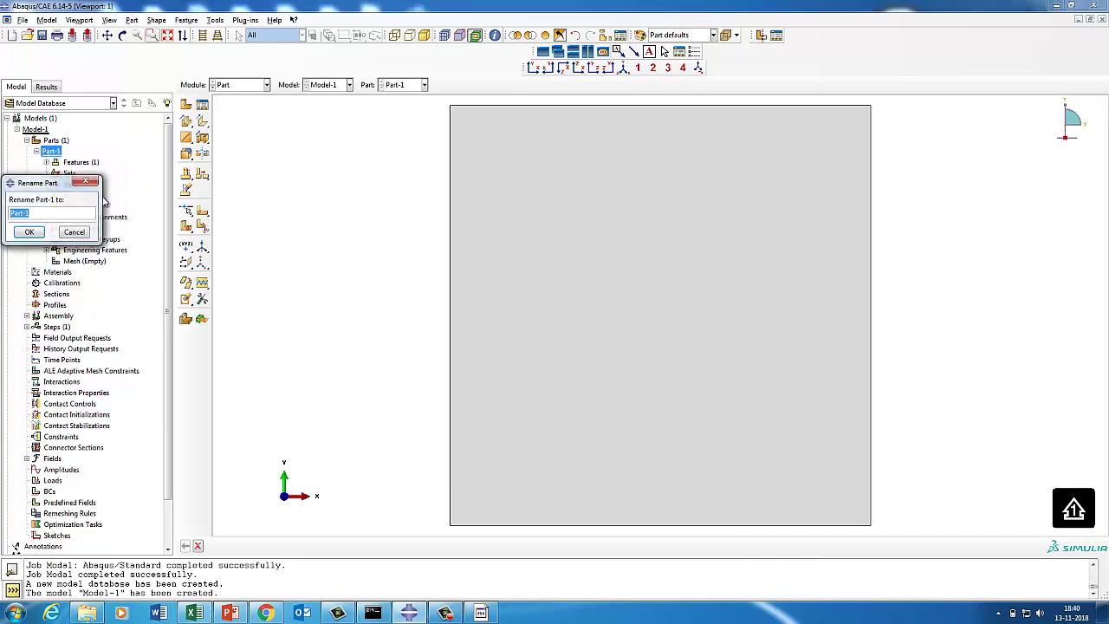
text(Shell)
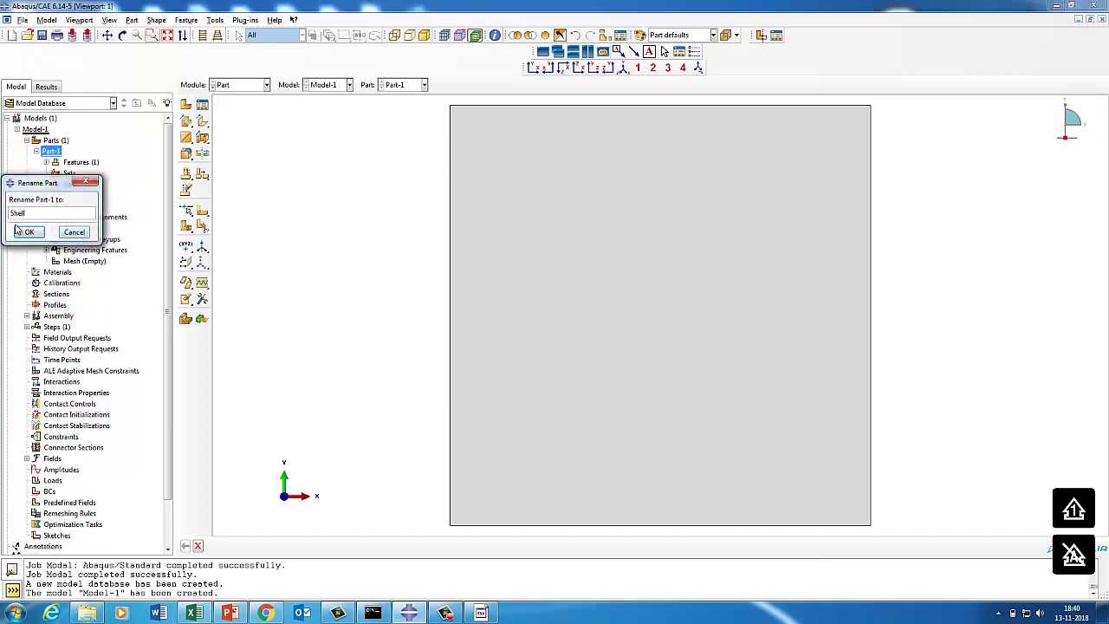
click(28, 231)
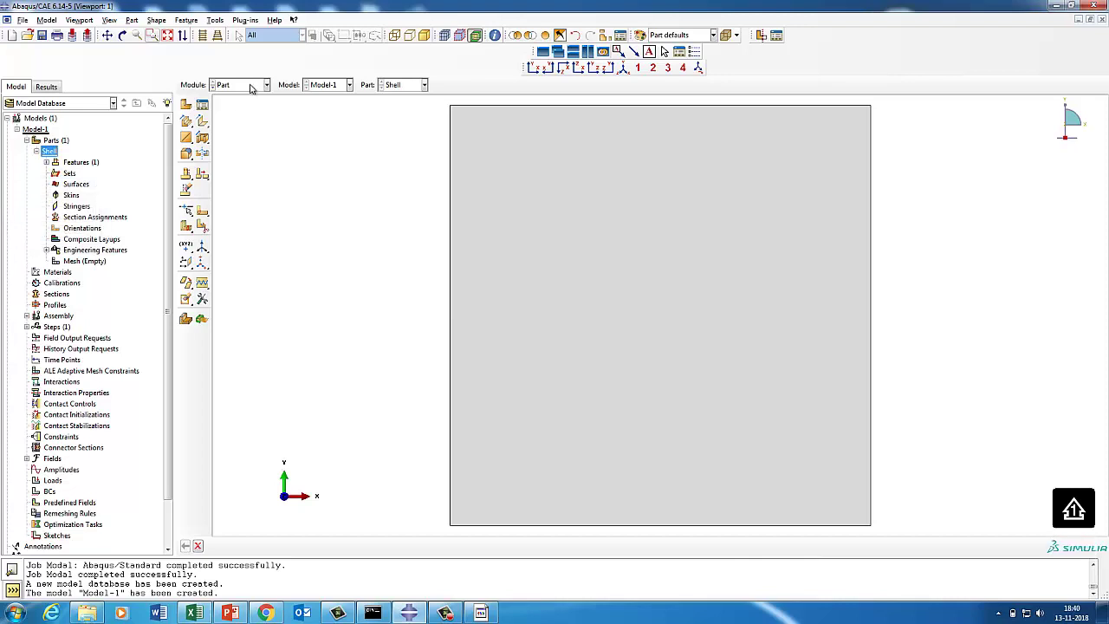
- Switch to the Property module and create the material Material-1 with a uniform mass density of 7.85e-09
click(255, 87)
click(239, 107)
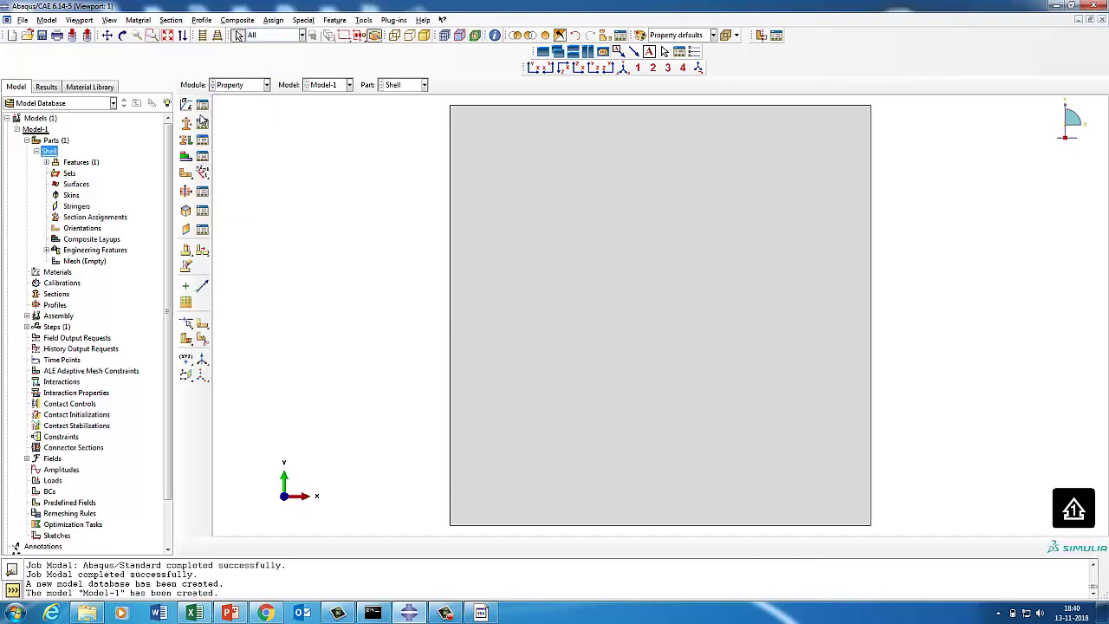
click(202, 106)
click(157, 220)
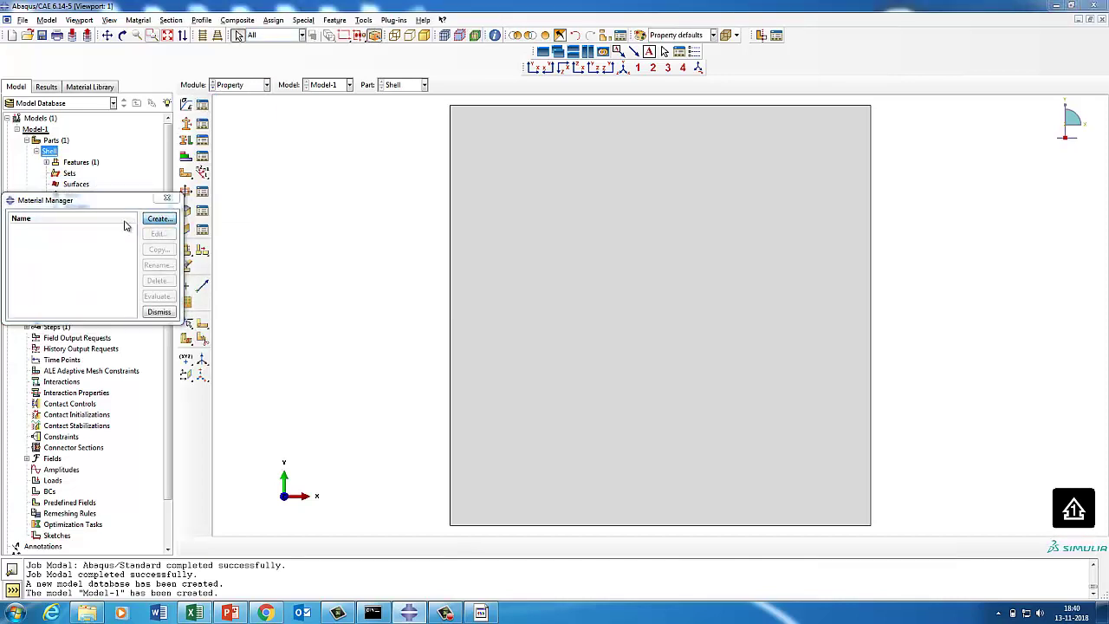
click(28, 197)
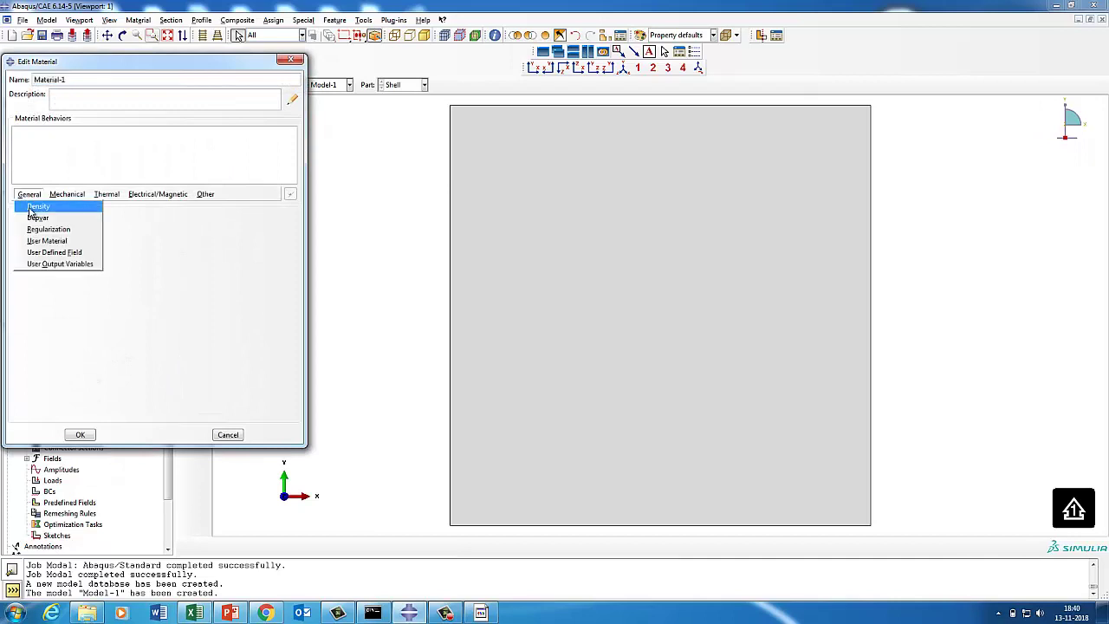
click(30, 208)
click(53, 309)
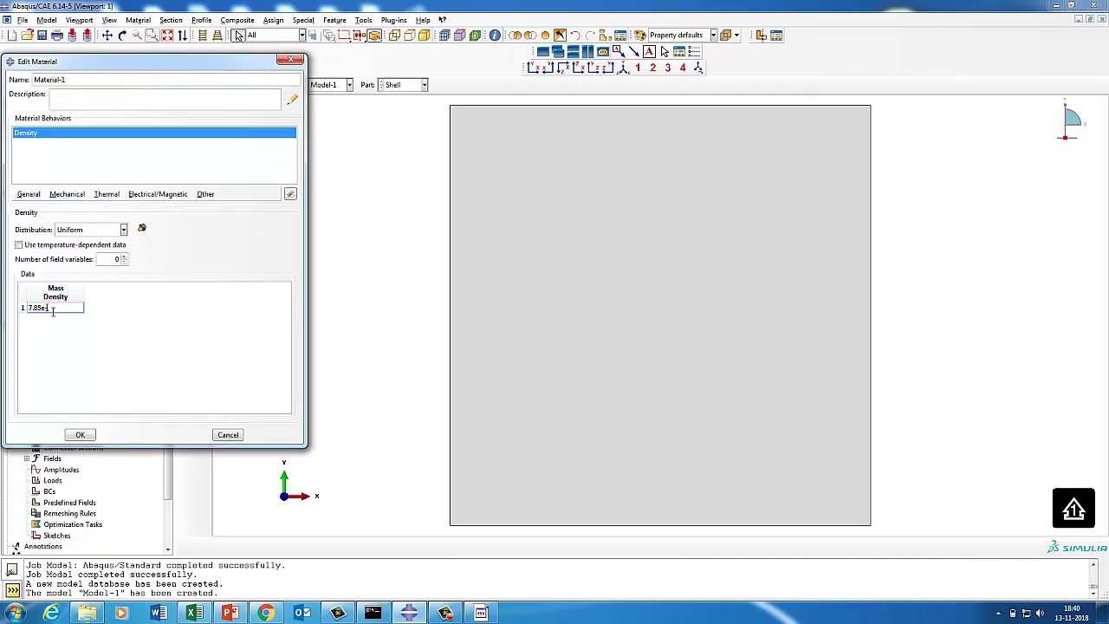
- Add isotropic elasticity to Material-1 with a Young's modulus of 210e03 and a Poisson's ratio, and save the material
click(65, 196)
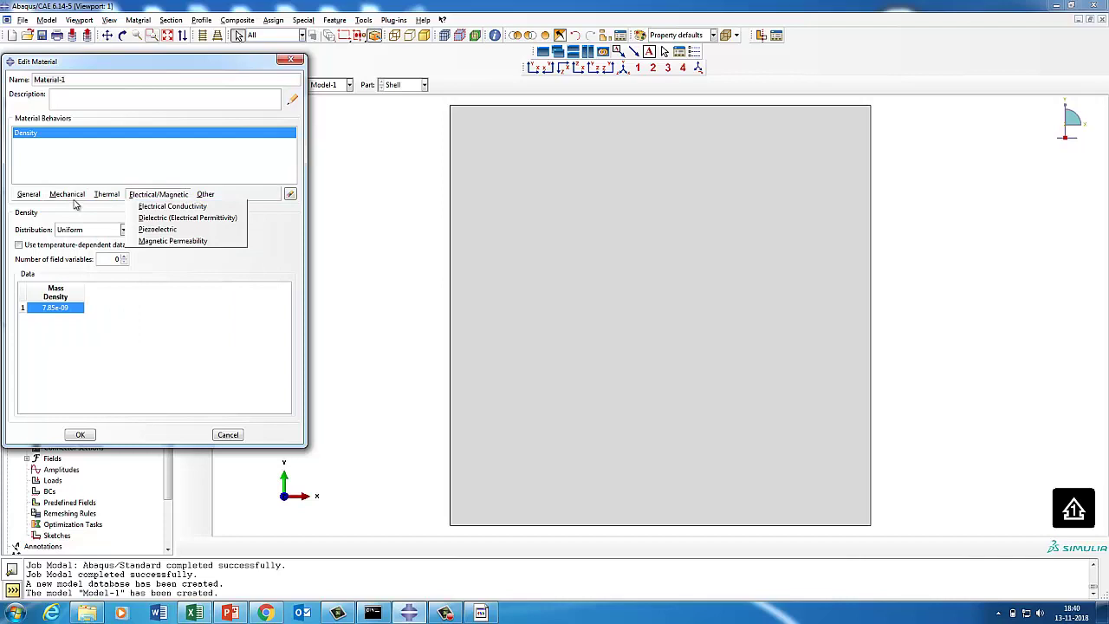
click(75, 201)
click(76, 202)
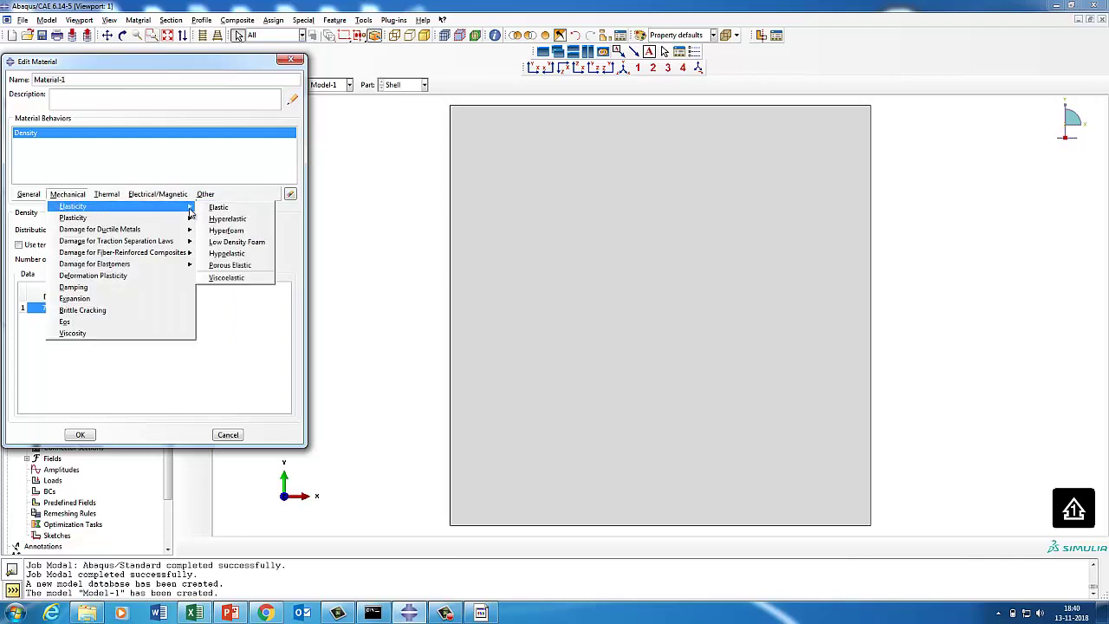
click(71, 379)
click(59, 351)
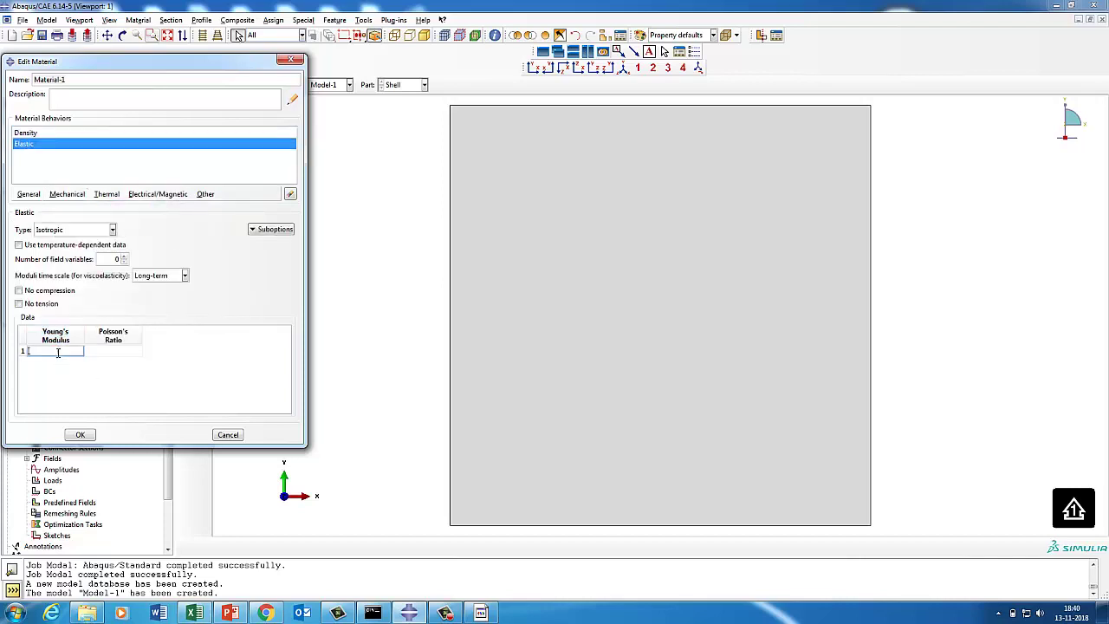
text(210e03)
click(112, 351)
click(80, 434)
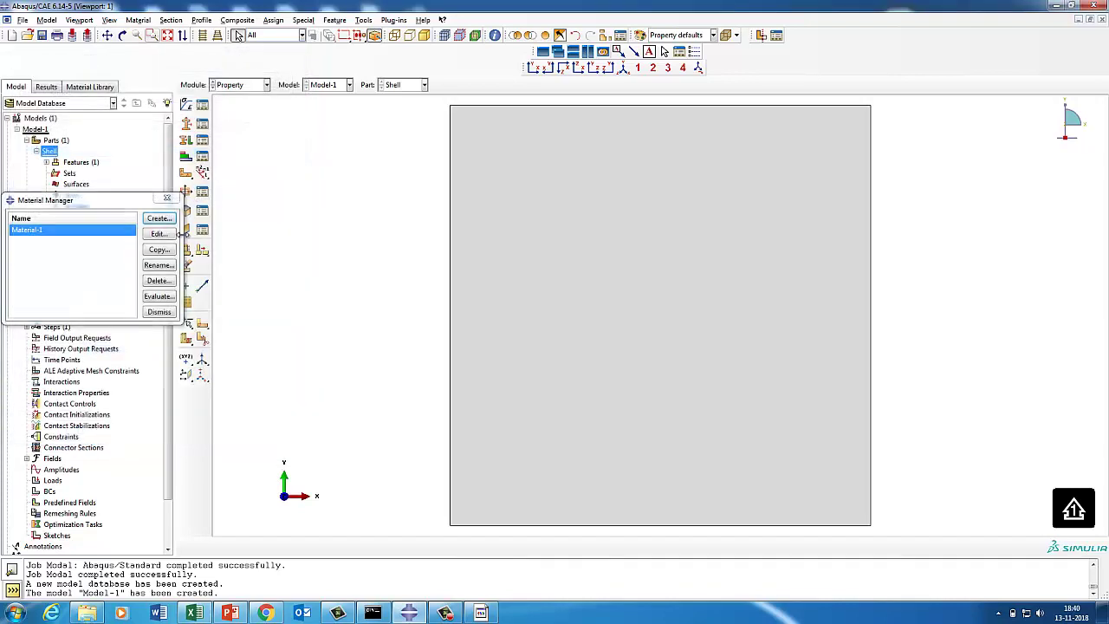
click(159, 311)
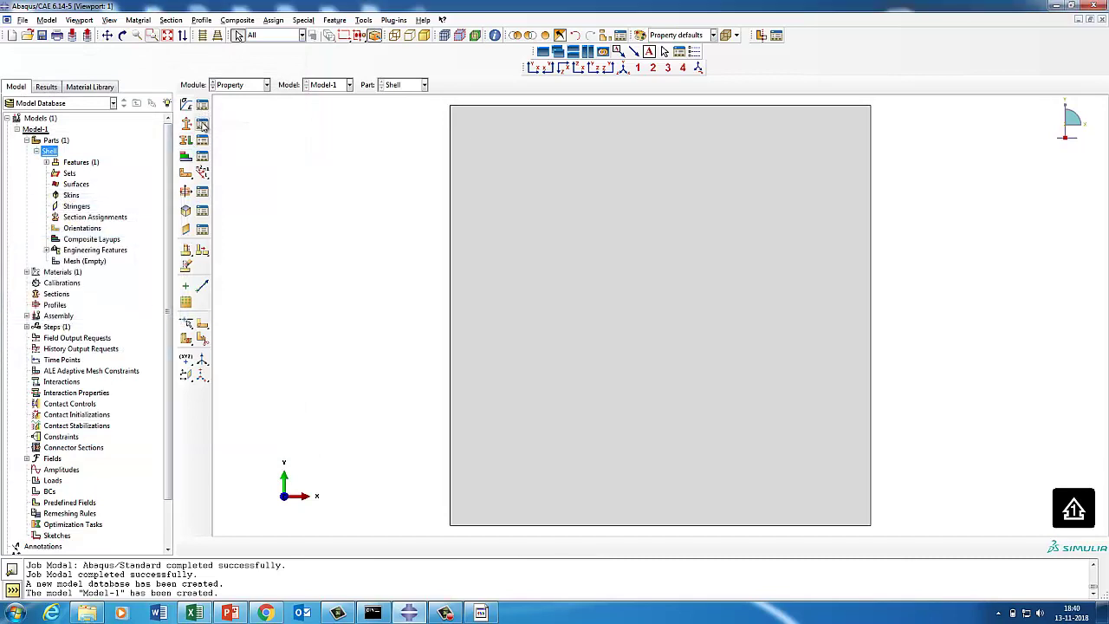
- Create the homogeneous shell section Section-1 with a thickness of 1 and Material-1 as its material
click(202, 123)
click(30, 161)
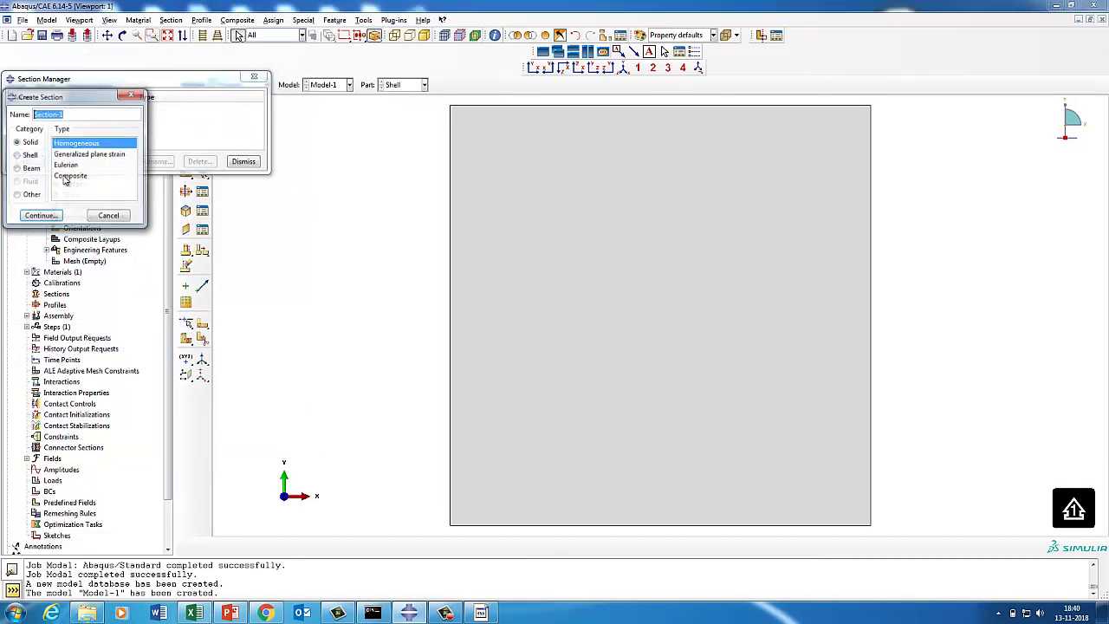
click(29, 155)
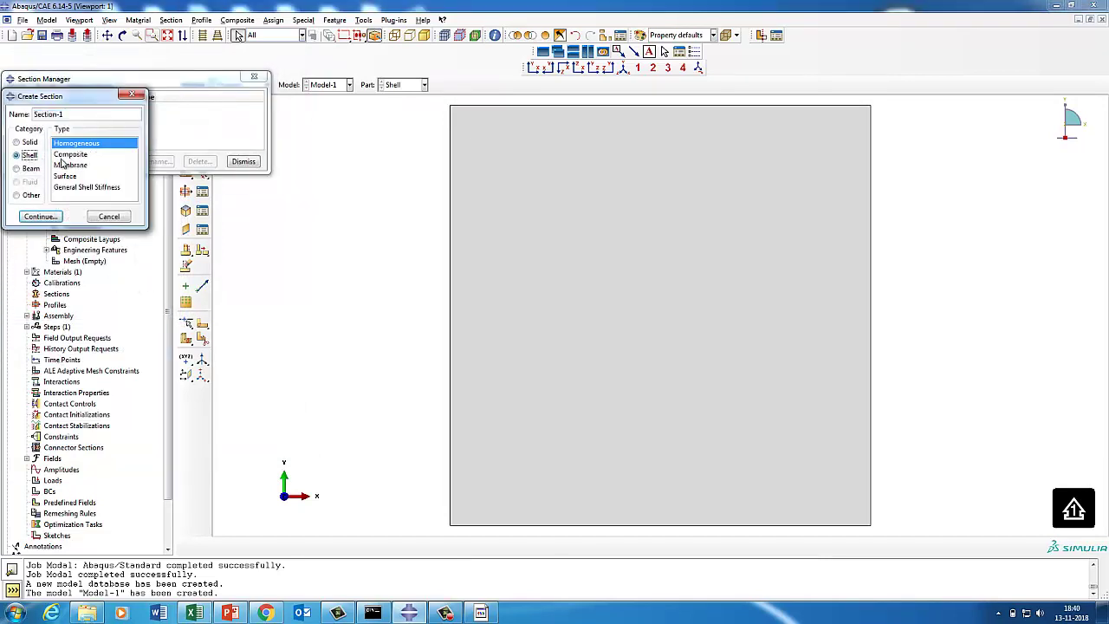
click(40, 218)
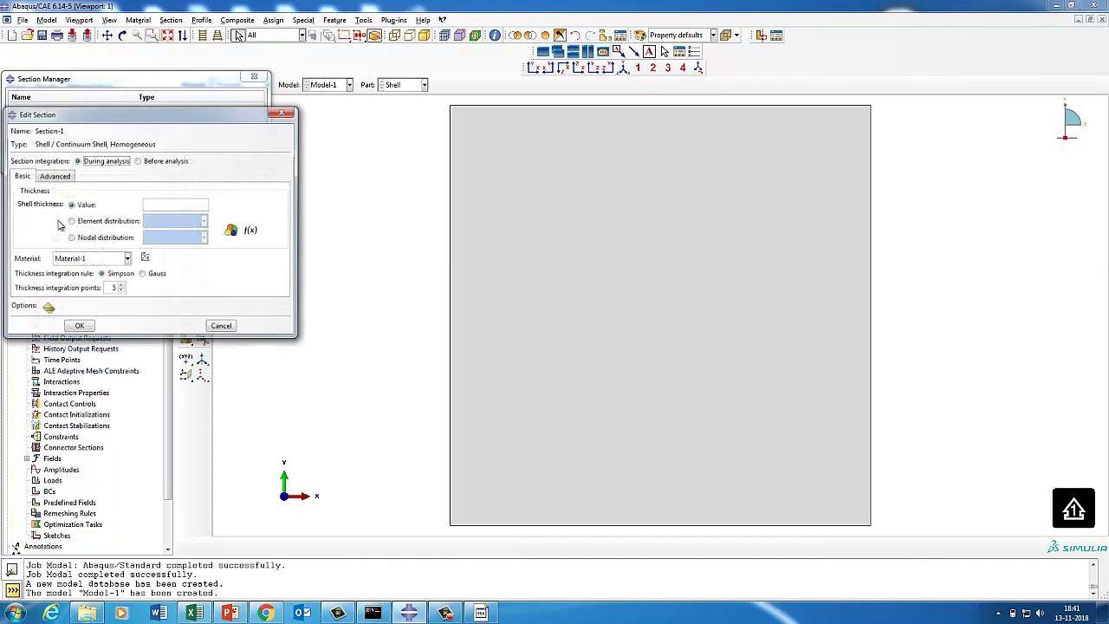
click(146, 204)
text(1)
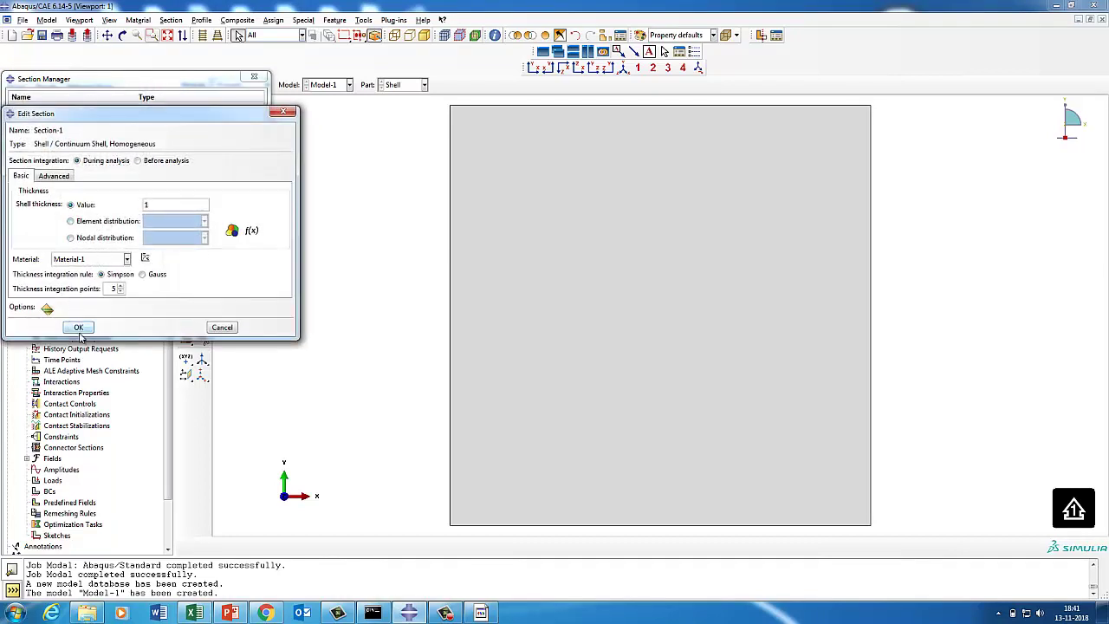
click(78, 327)
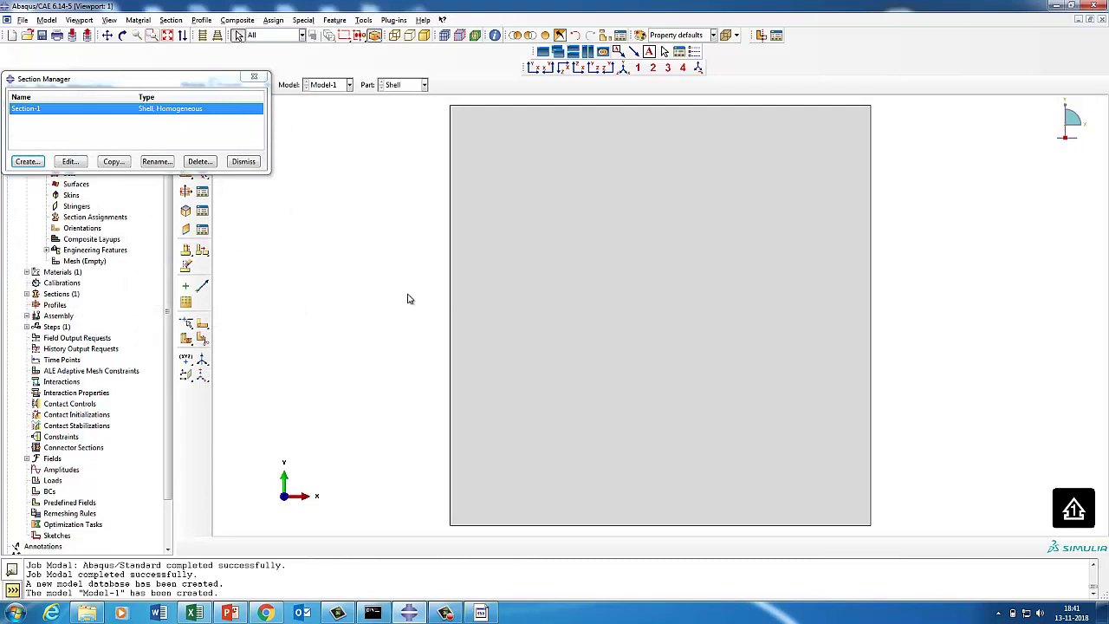
click(244, 161)
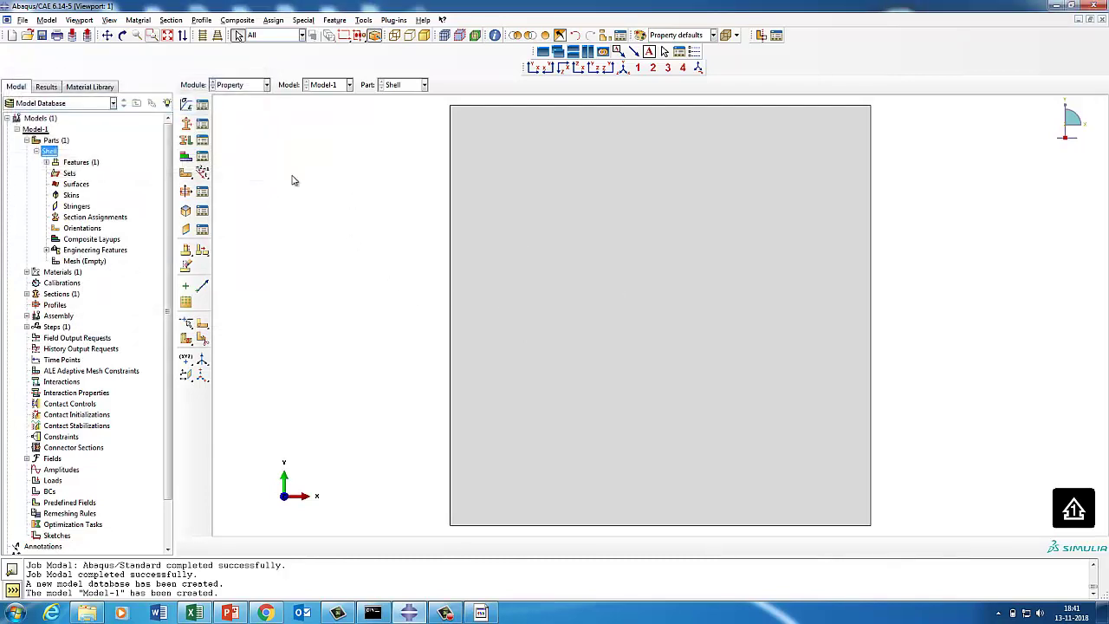
- Assign Section-1 to the square face of the Shell part, taking the thickness from the section with a middle-surface offset
click(201, 139)
click(39, 214)
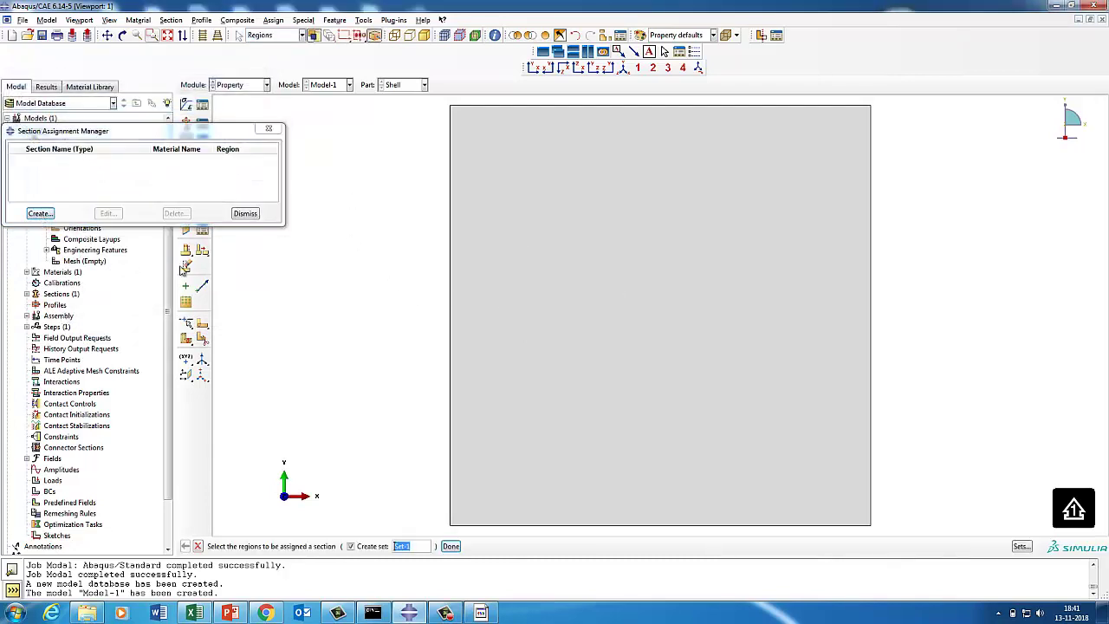
click(482, 331)
click(450, 546)
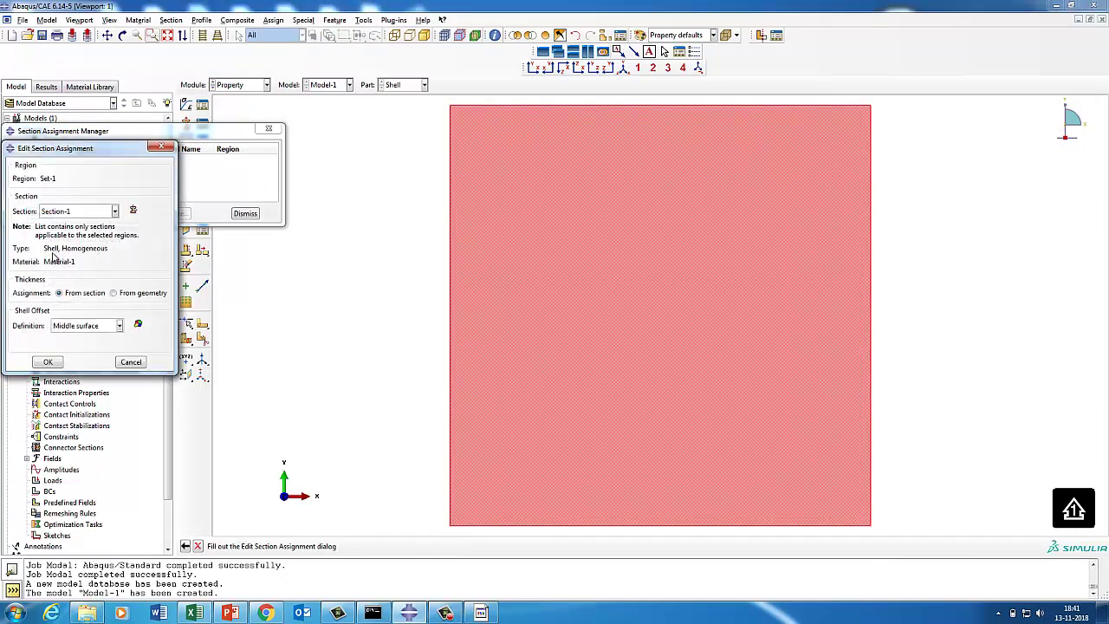
click(46, 363)
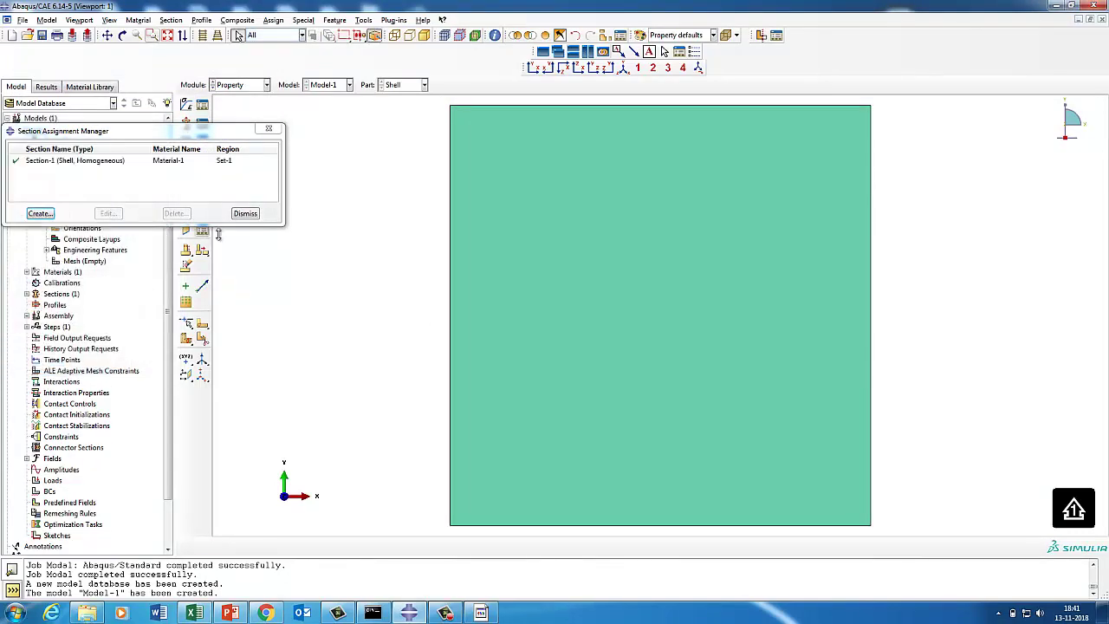
click(244, 213)
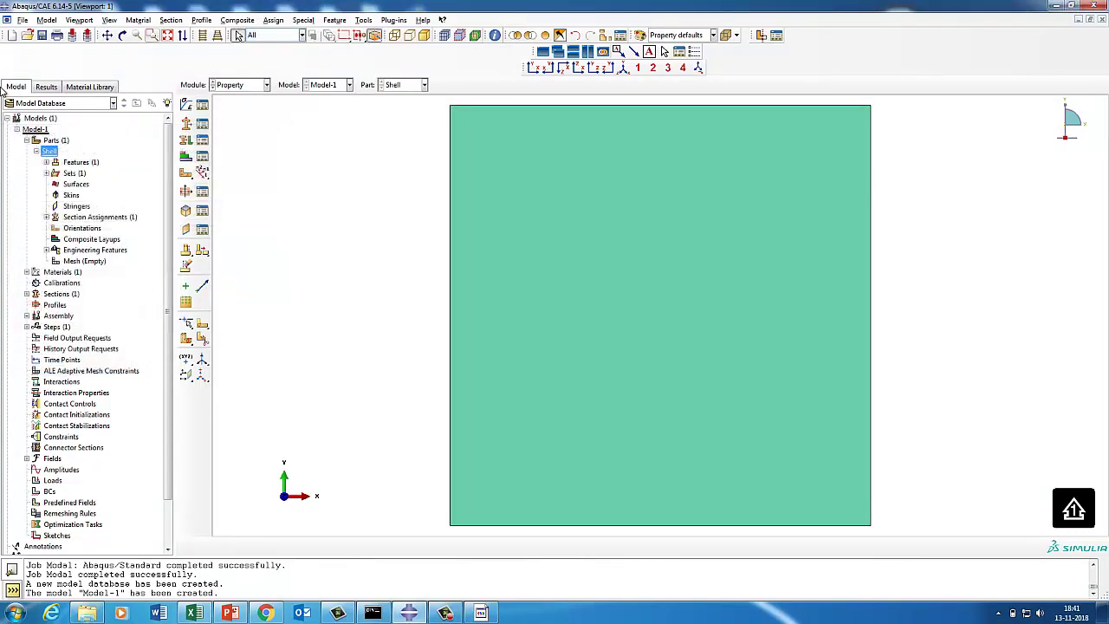
- Create a 3D discrete rigid point part named Mass at coordinates 0.0,0.0,0.0
right_click(52, 140)
click(66, 159)
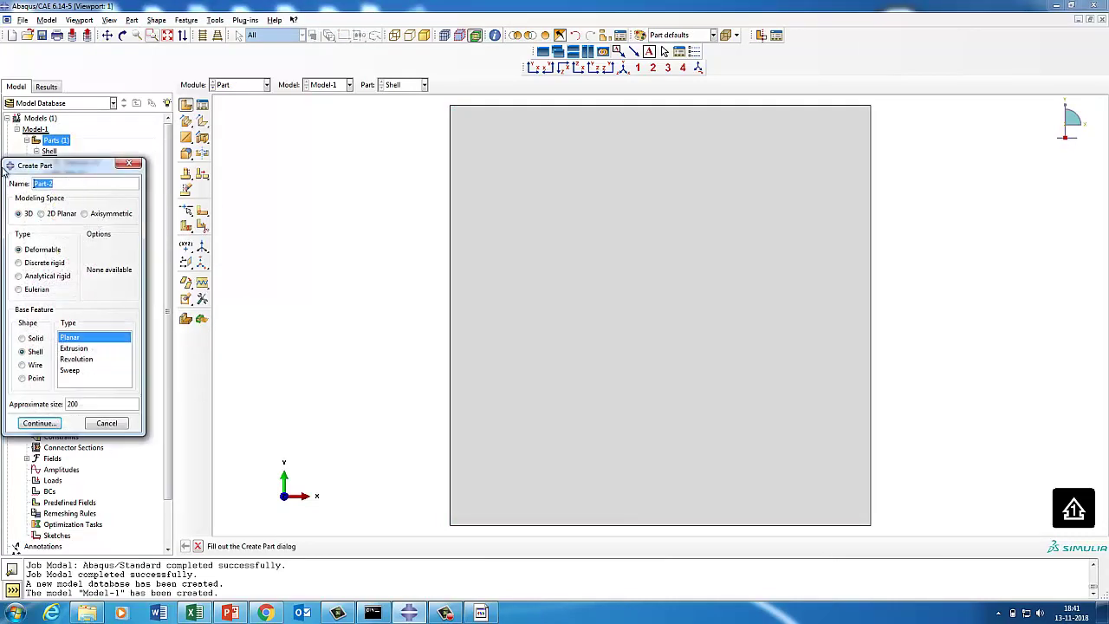
text(Mass)
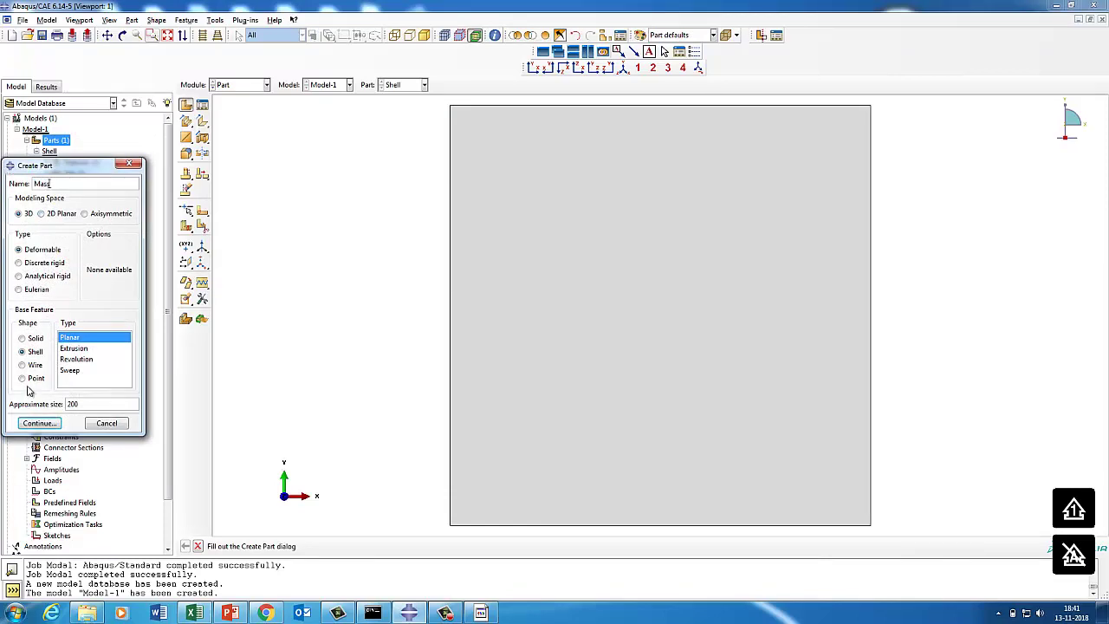
click(19, 262)
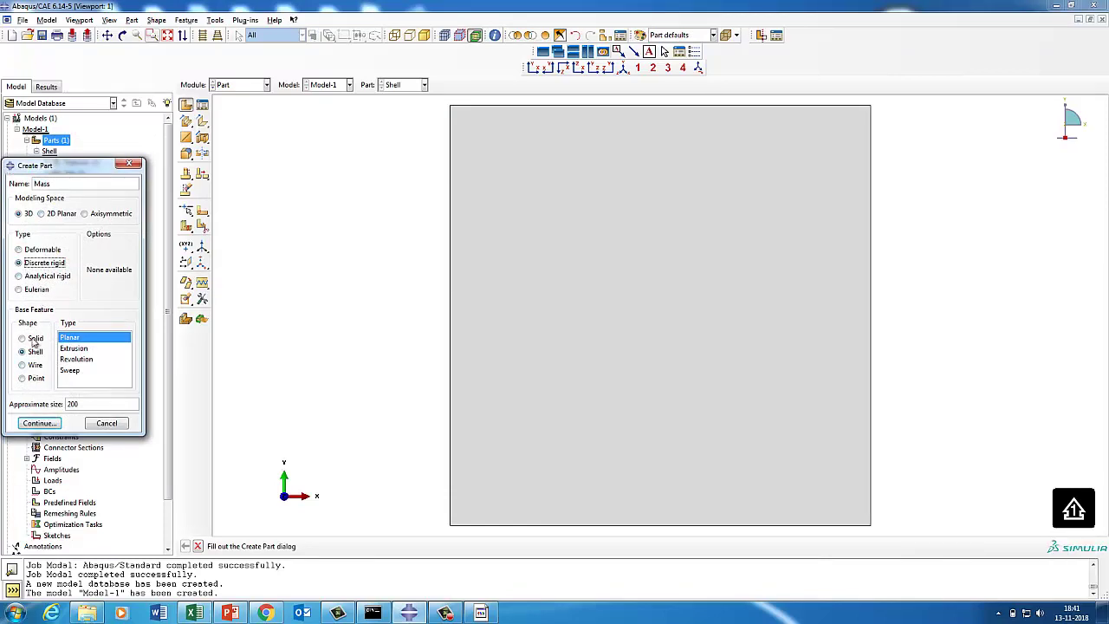
click(33, 377)
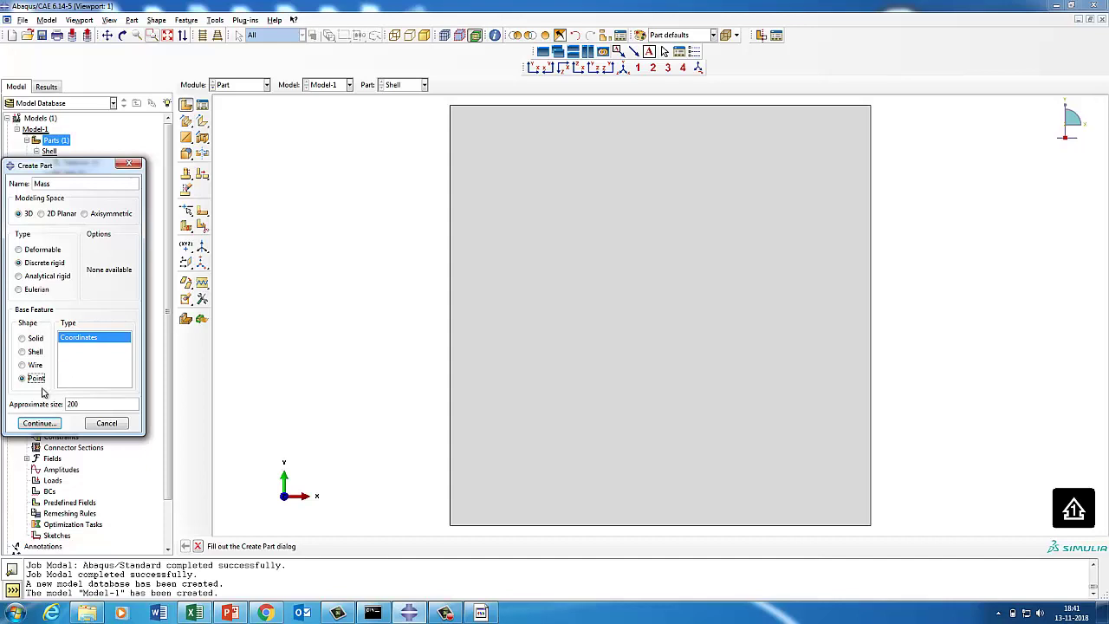
click(49, 422)
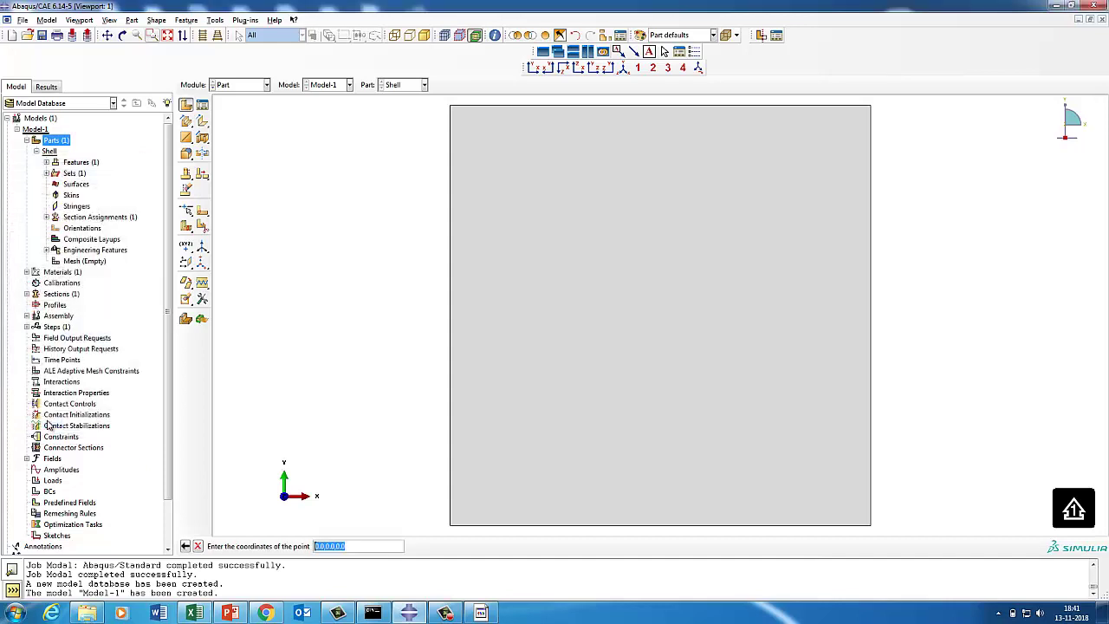
click(446, 613)
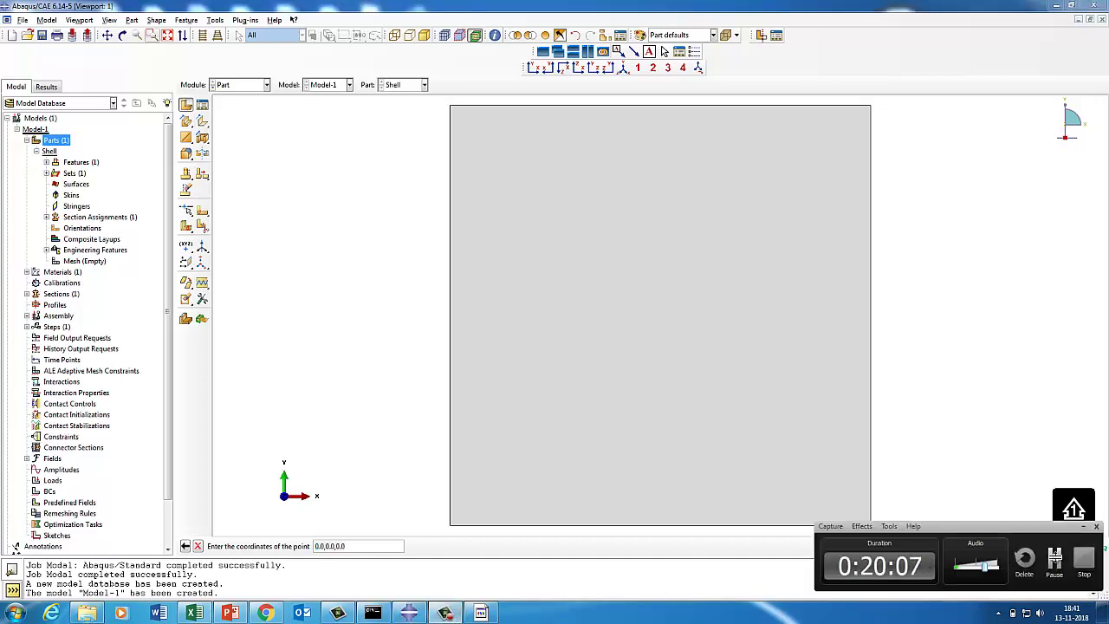
click(1049, 557)
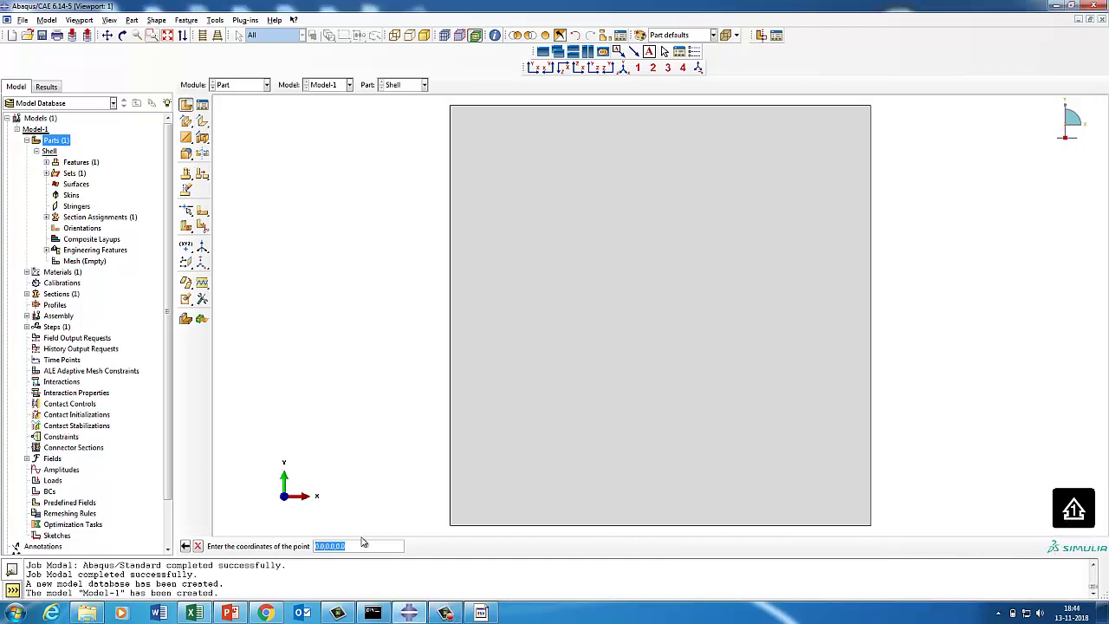
click(362, 544)
key(Return)
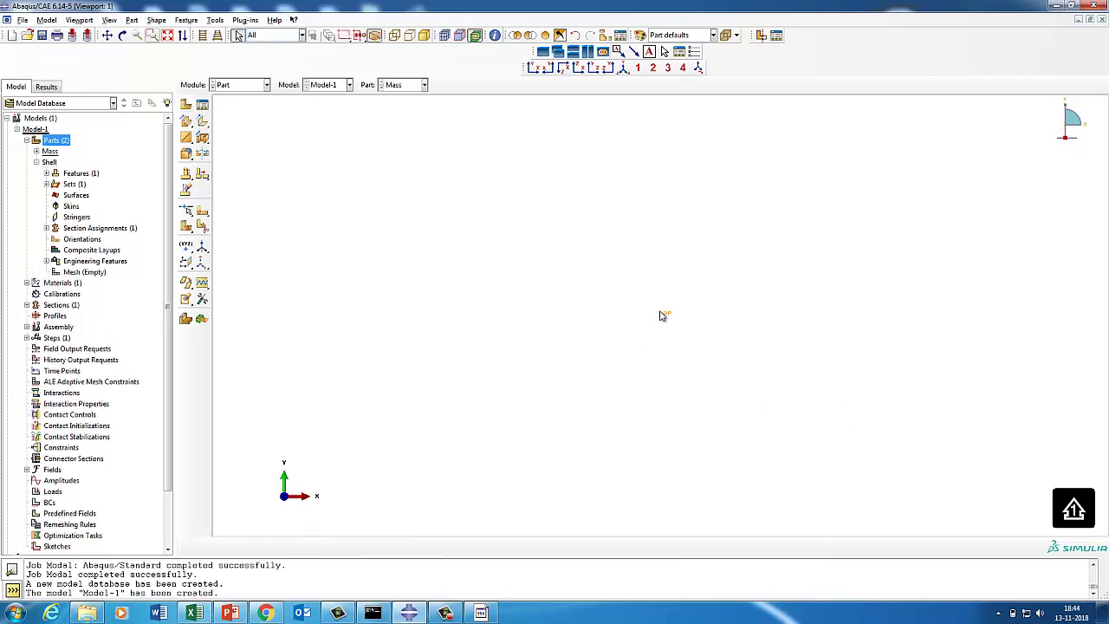
- Assign a point mass/inertia with an isotropic mass of 5e-09 to the Mass part's reference point
click(36, 152)
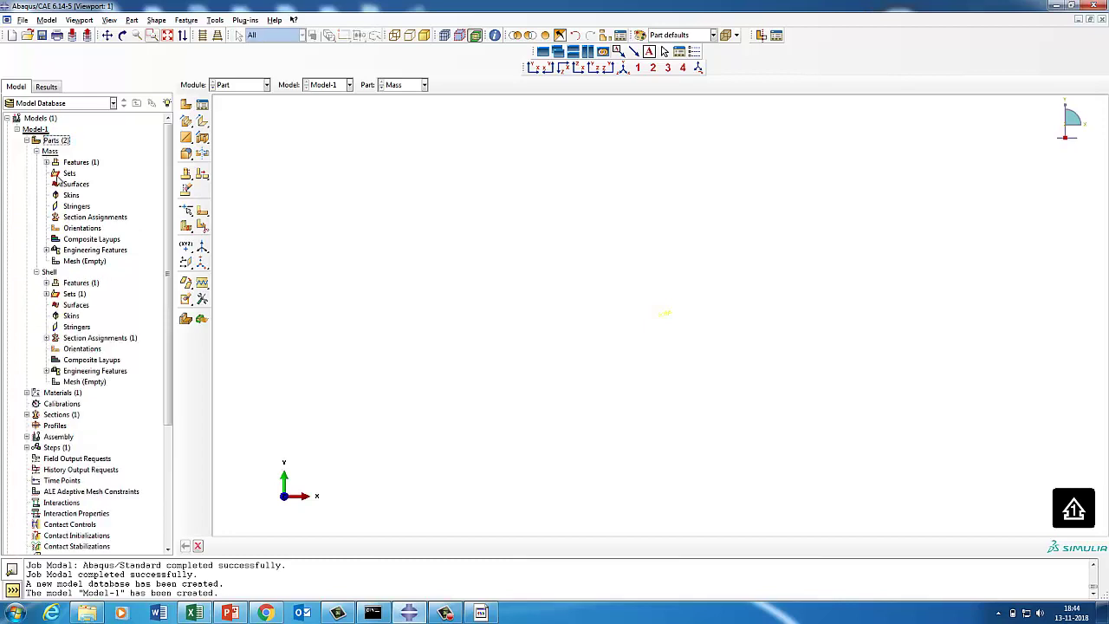
click(46, 250)
right_click(84, 261)
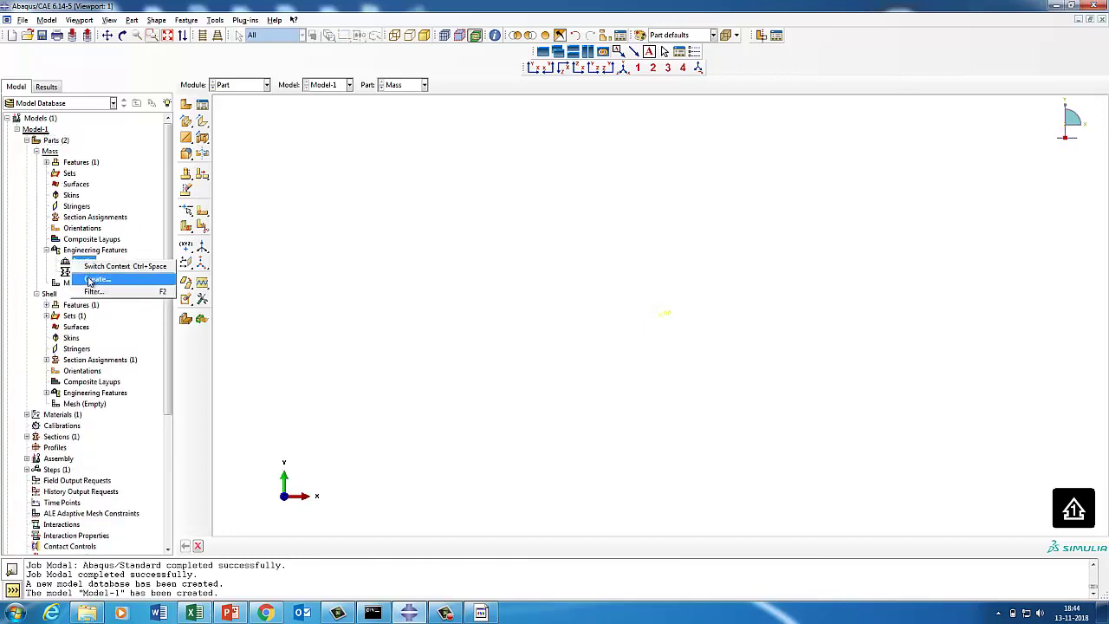
click(87, 282)
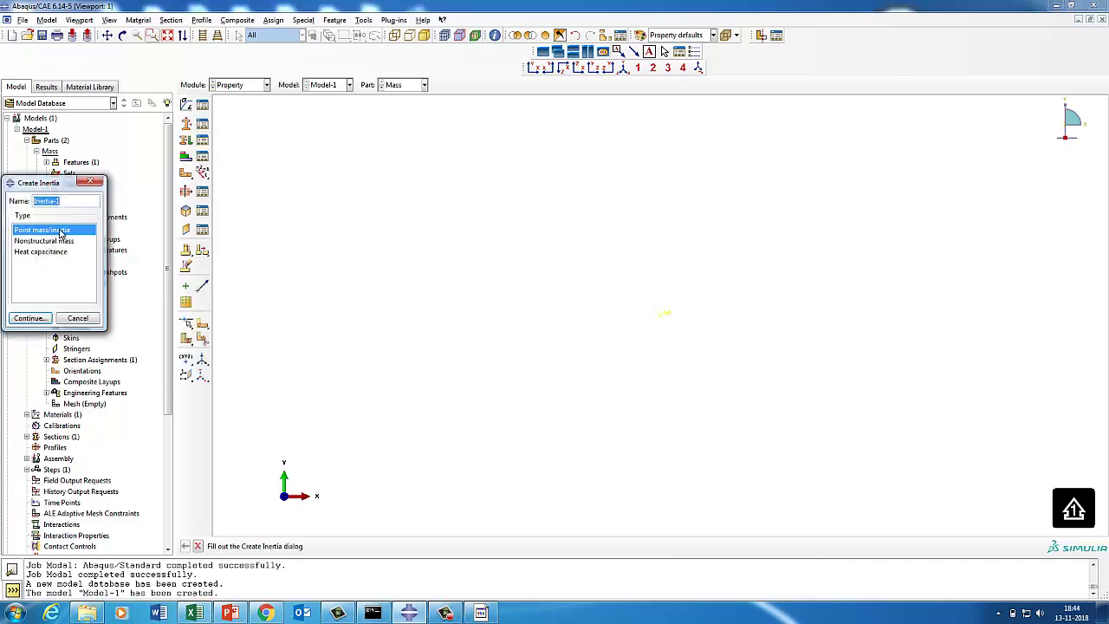
click(28, 319)
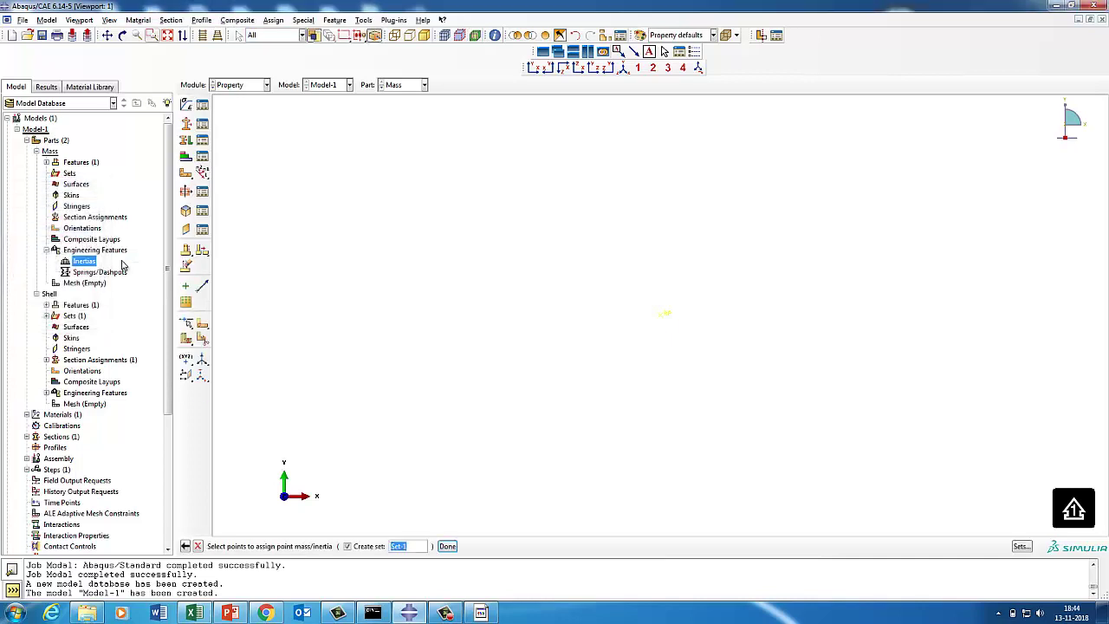
click(661, 318)
click(447, 546)
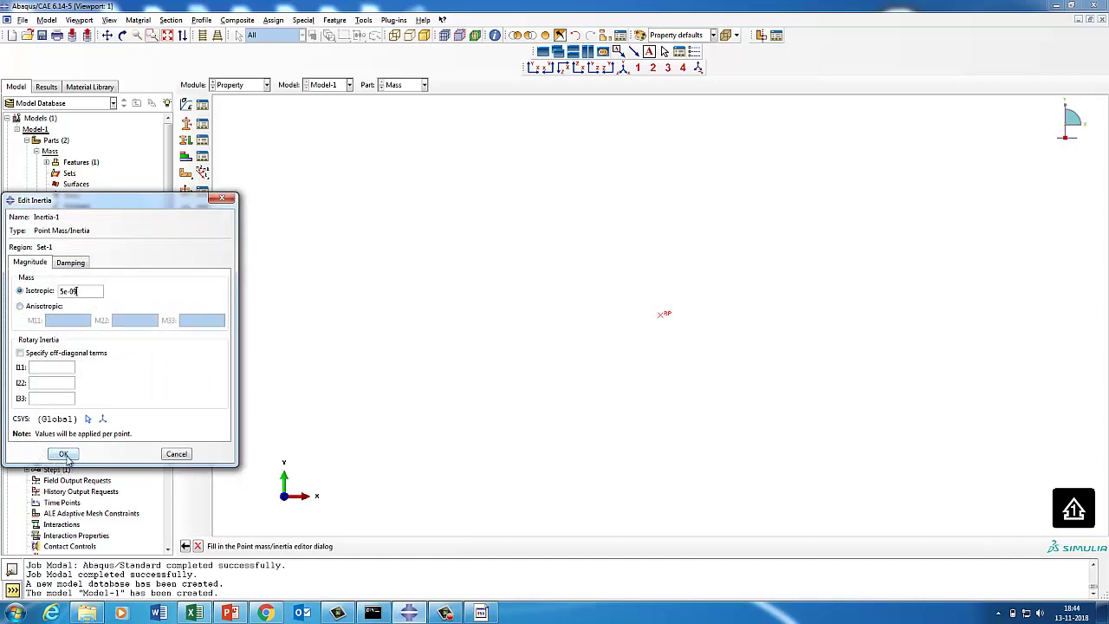
click(64, 455)
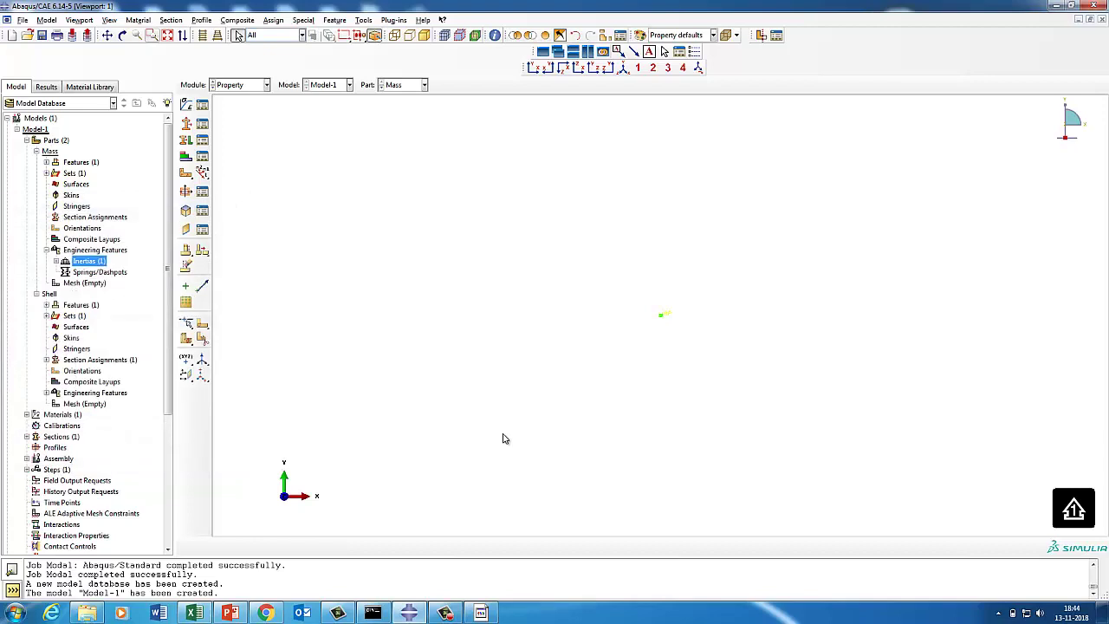
- Create dependent instances of the Mass and Shell parts in the assembly
click(27, 458)
right_click(67, 469)
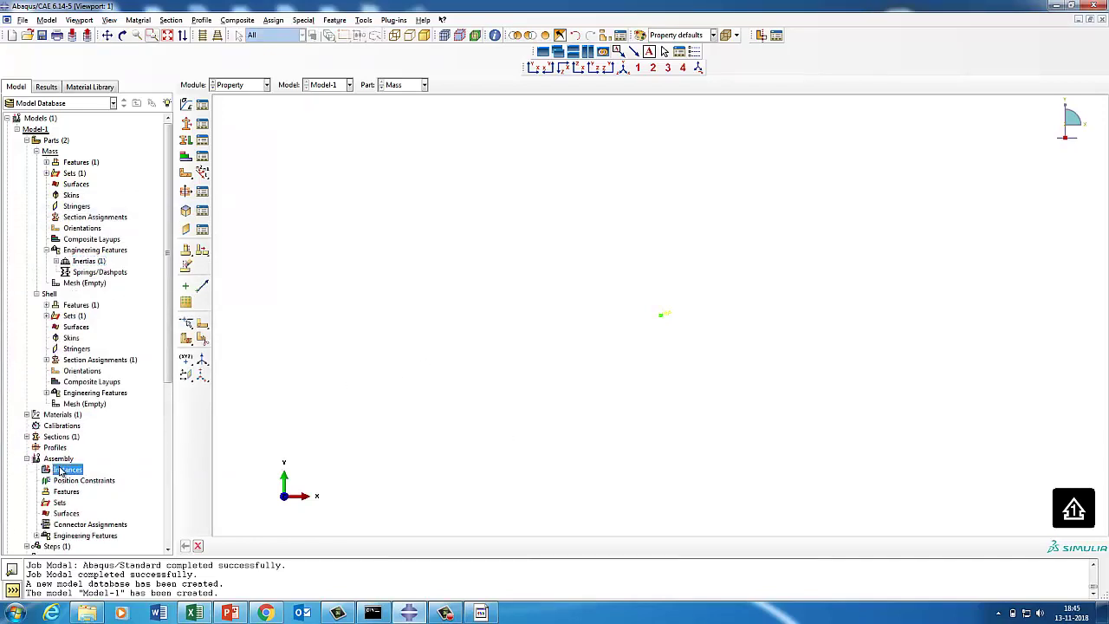
click(83, 484)
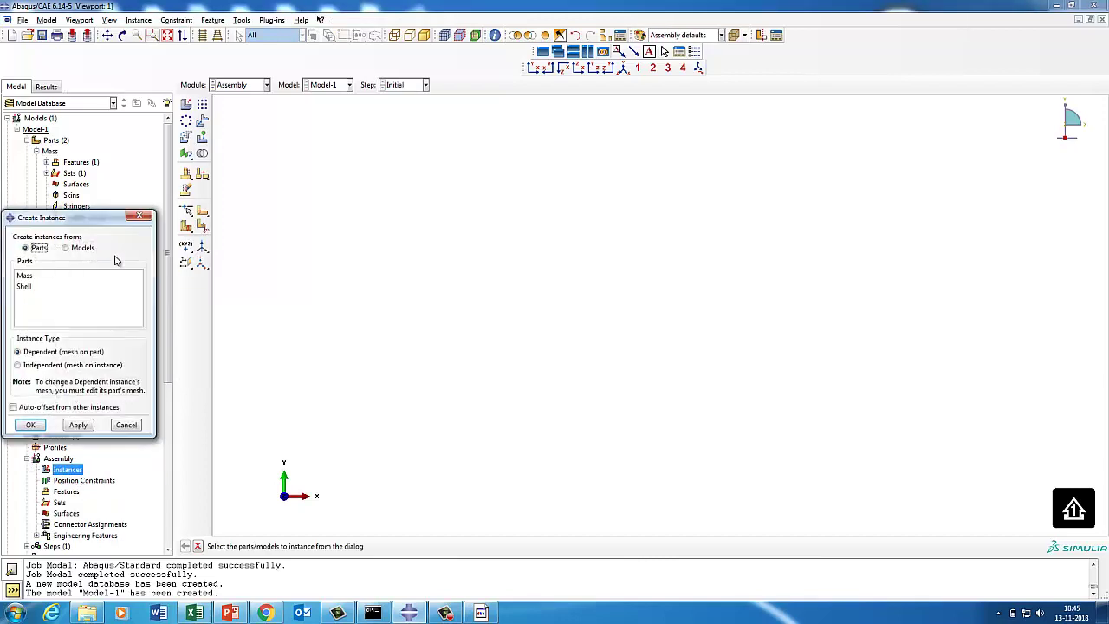
shift+click(53, 287)
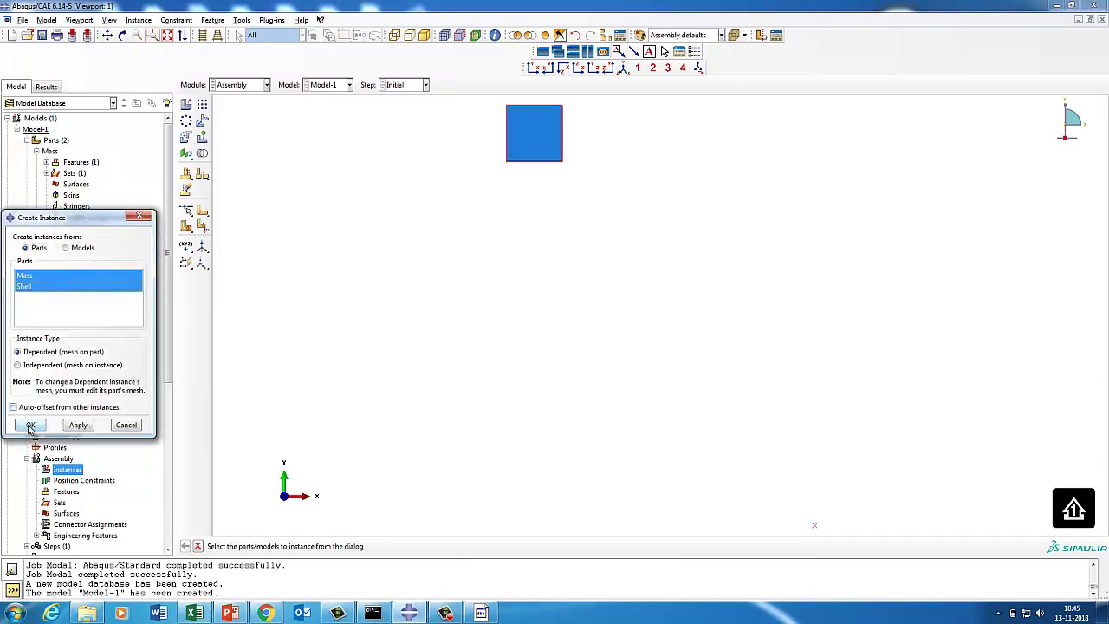
click(31, 426)
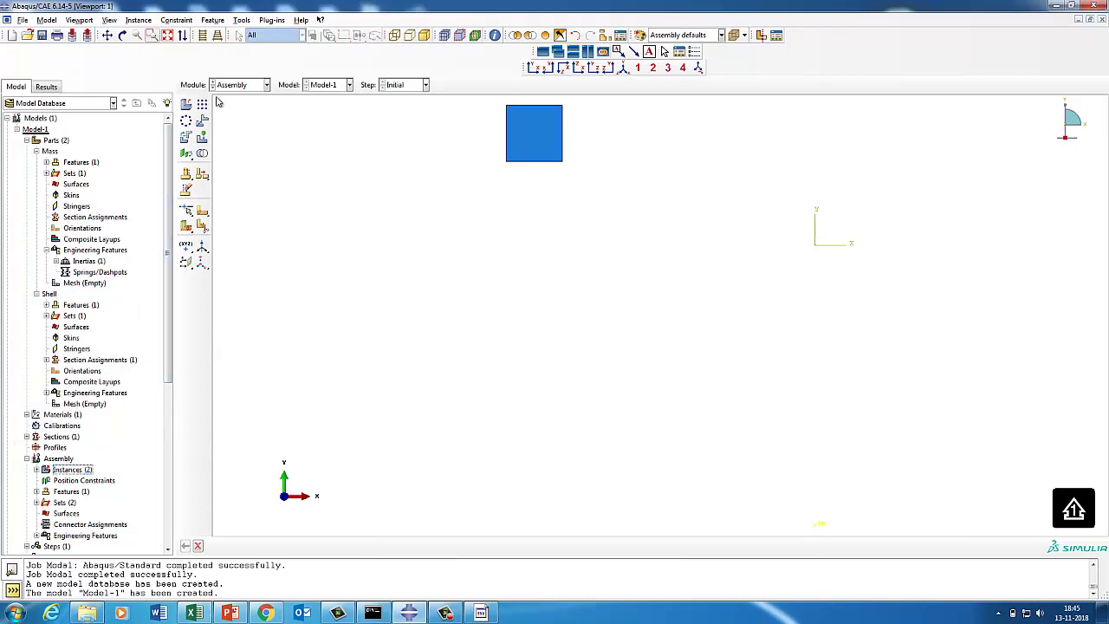
- Create an assembly reference point directly above the Mass instance's point by entering its coordinates
click(242, 20)
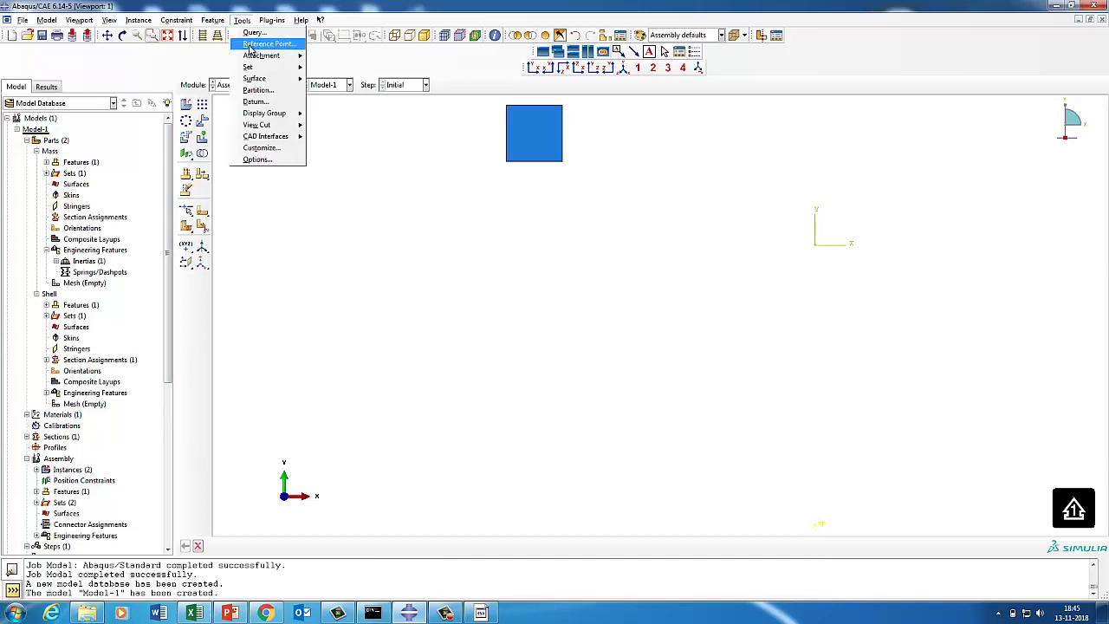
click(253, 44)
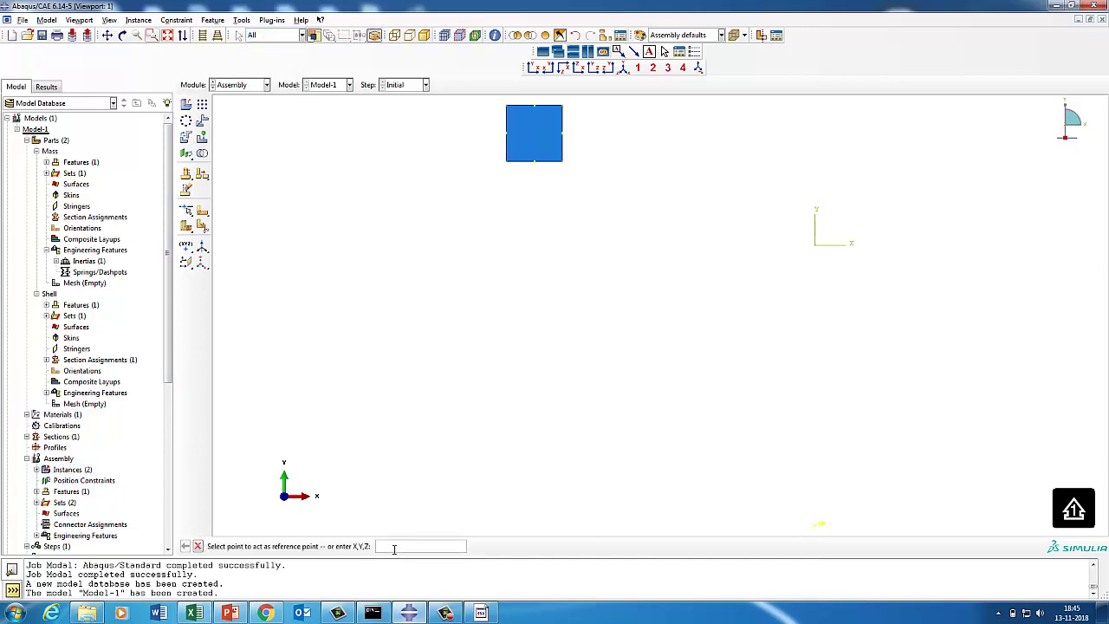
key(BackSpace)
key(BackSpace)
key(BackSpace)
- Create a two-point spring/dashpot in the assembly connecting RP-1 to the Mass instance's reference point
drag(165, 363, 164, 460)
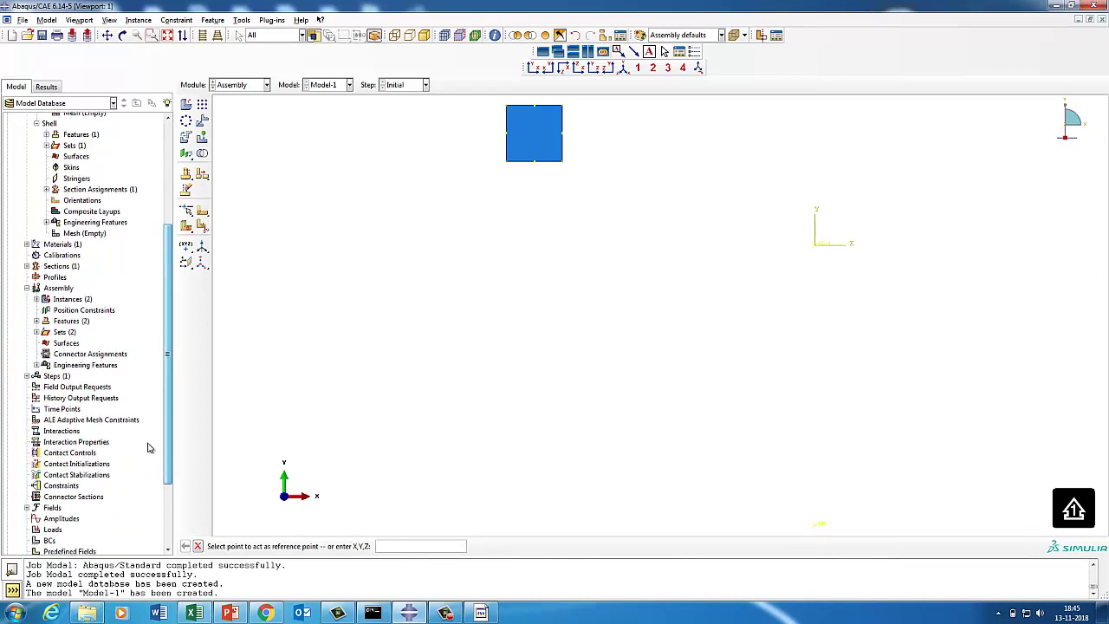
click(35, 365)
right_click(83, 398)
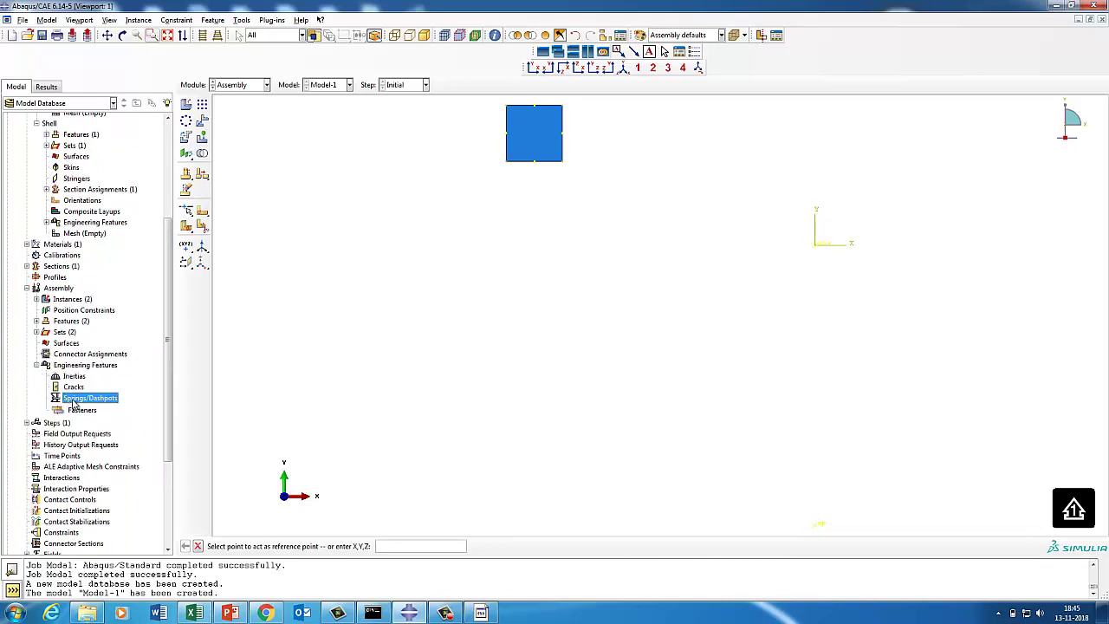
click(97, 419)
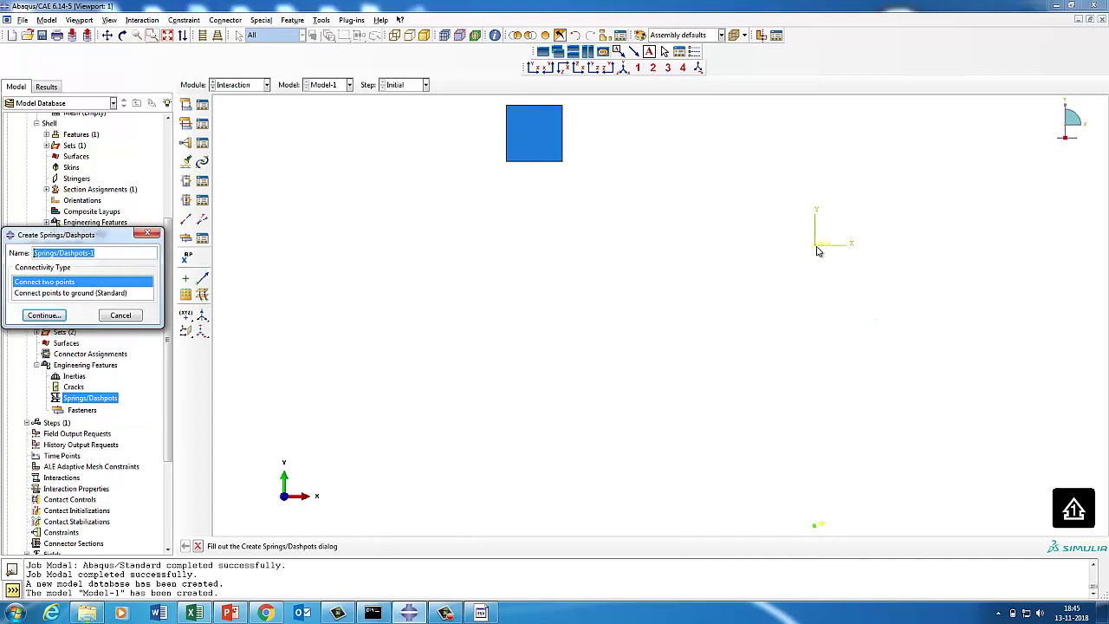
click(43, 315)
click(817, 246)
click(815, 527)
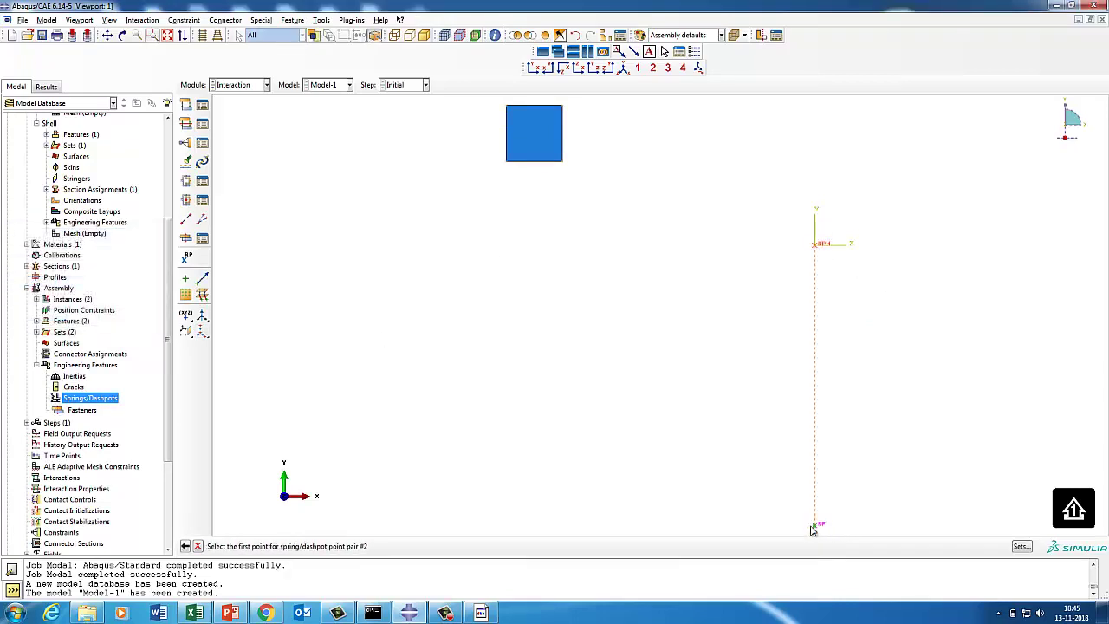
click(381, 546)
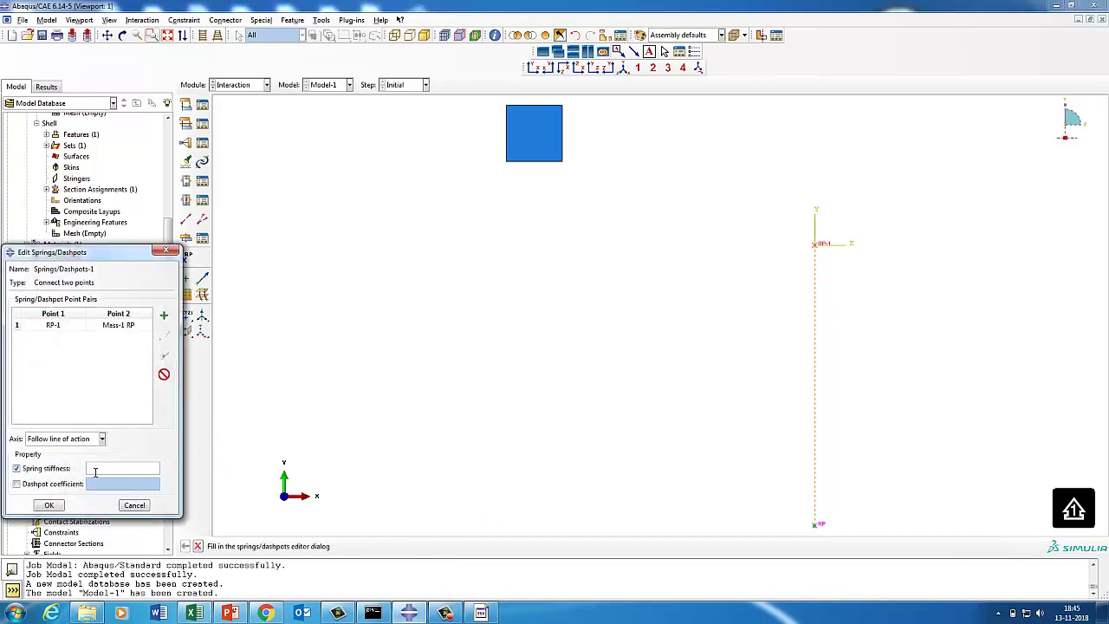
- Copy 0.0005 from cell C6 of the Spring_Mass workbook in Excel, apply it as the spring stiffness in Abaqus/CAE, and save the spring
click(195, 612)
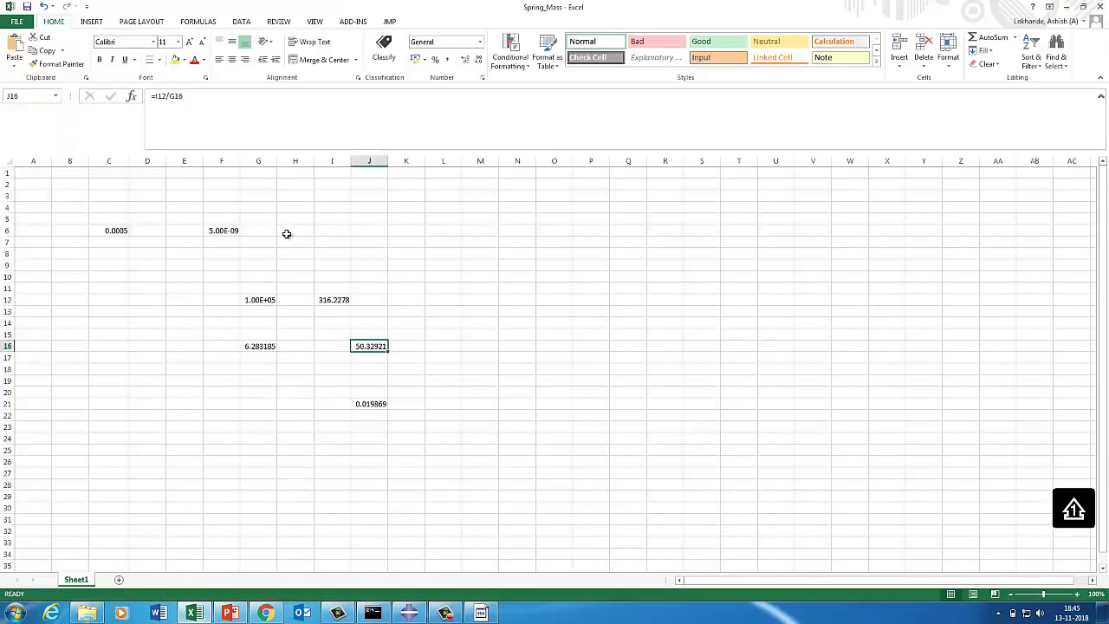
click(116, 230)
double_click(162, 95)
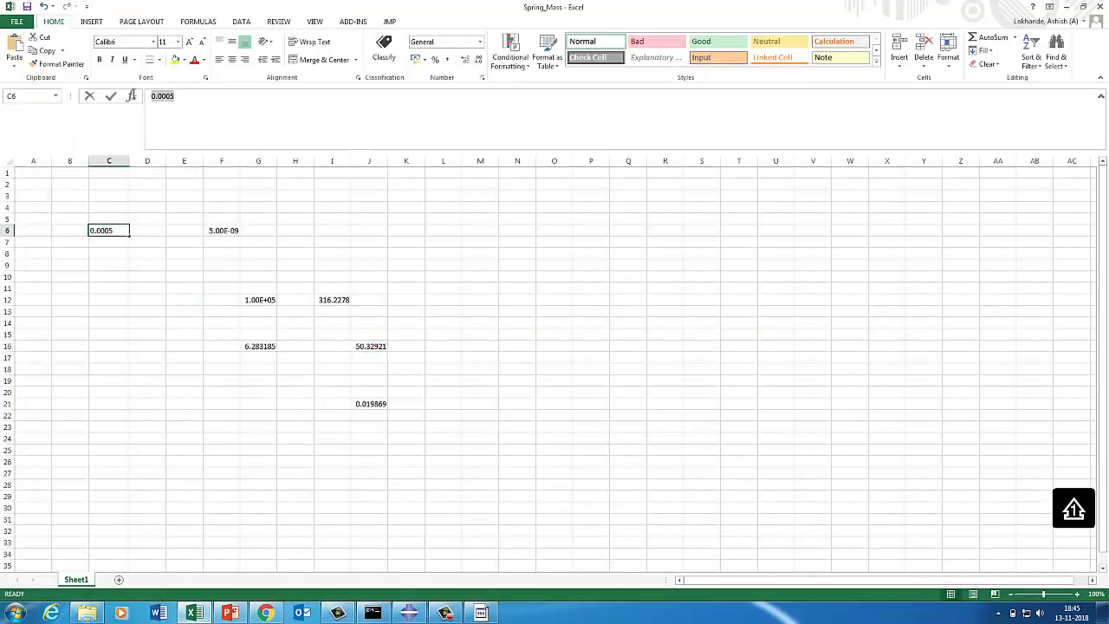
click(1066, 6)
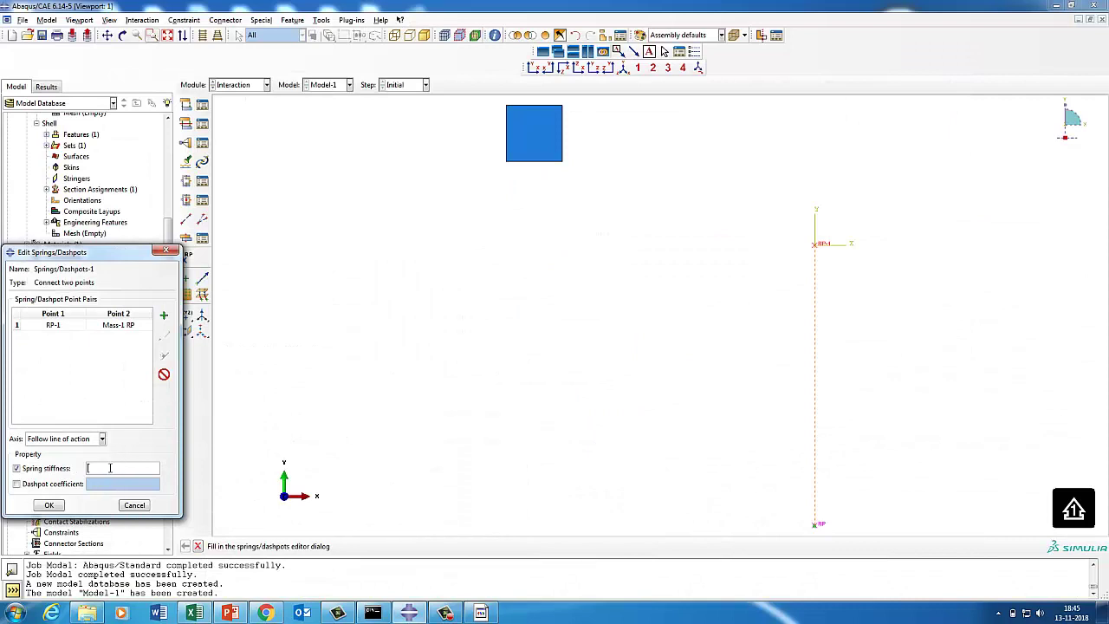
click(48, 505)
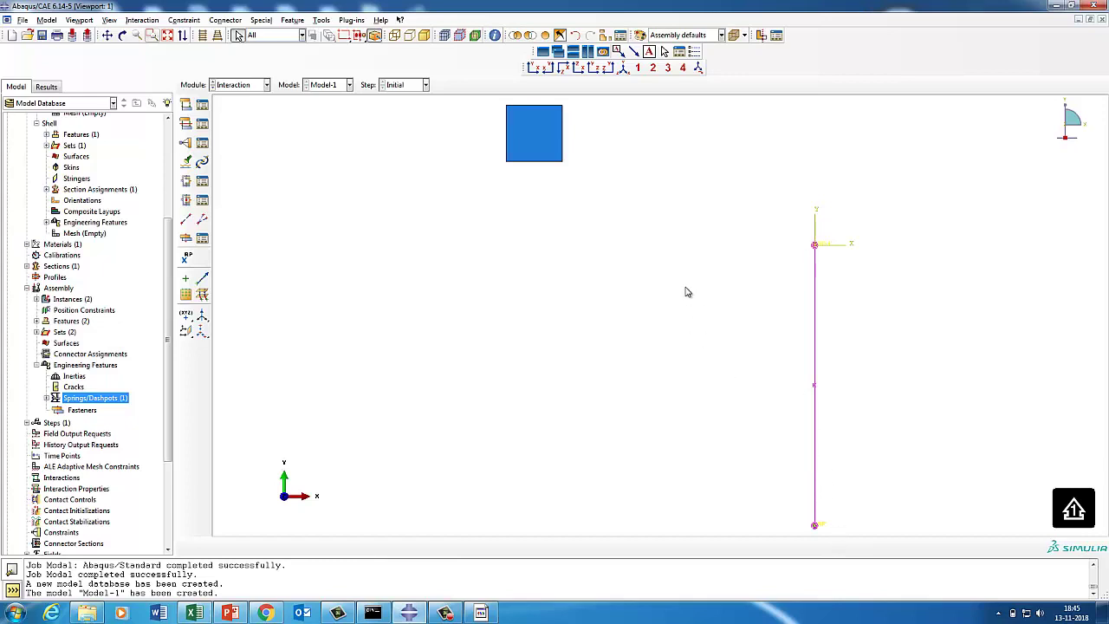
- Create a Dynamic, Explicit analysis step named Pull after the Initial step, with a time period of 0.1
click(237, 87)
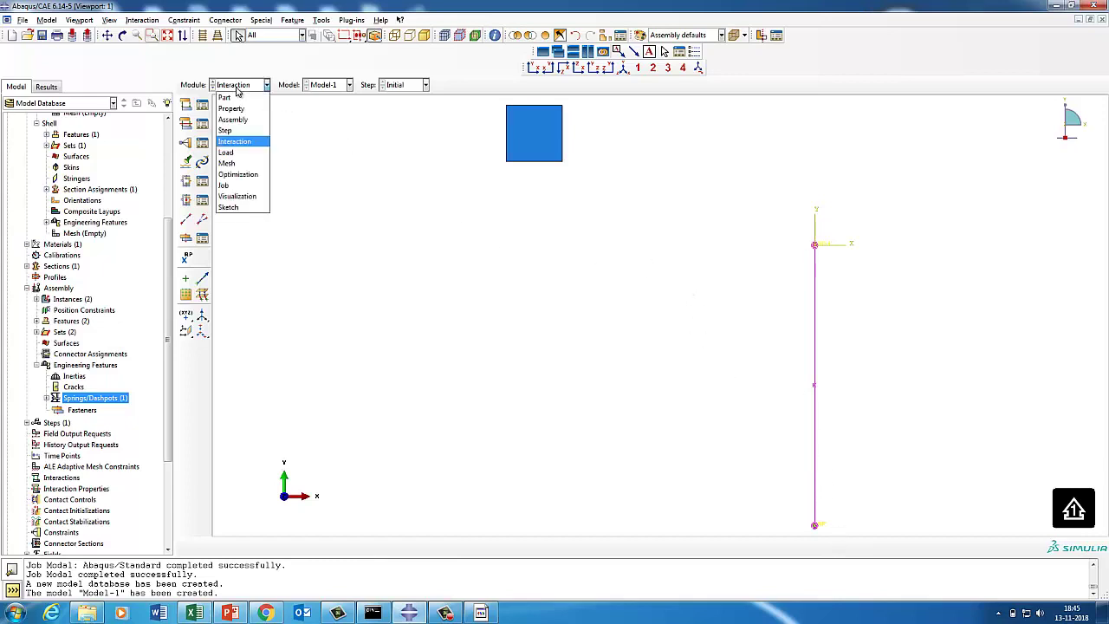
key(Up)
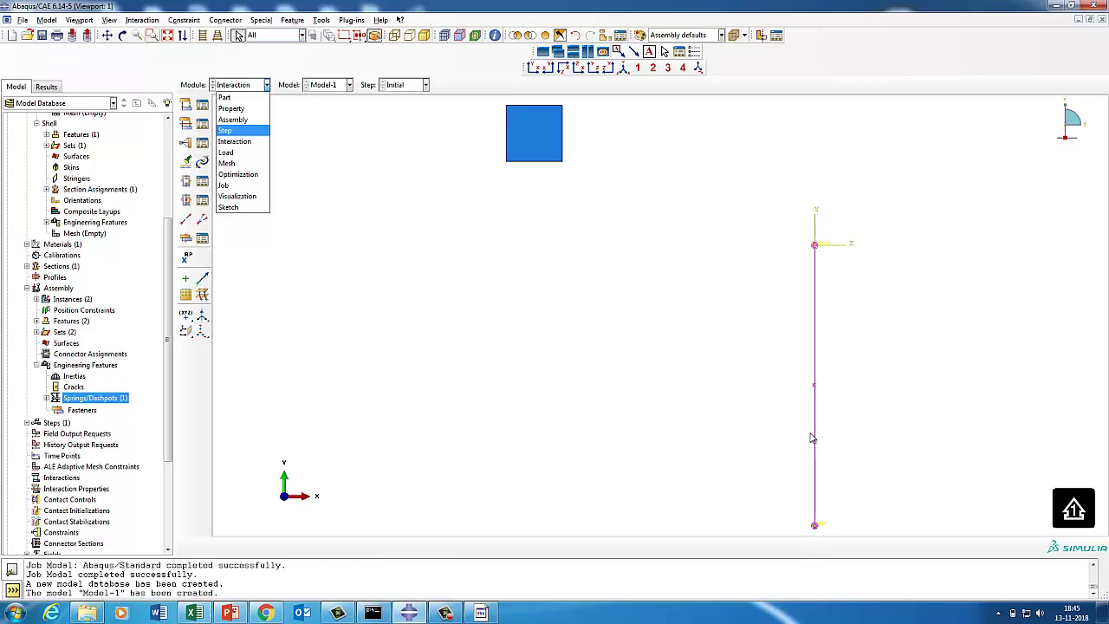
click(367, 245)
click(232, 85)
click(224, 131)
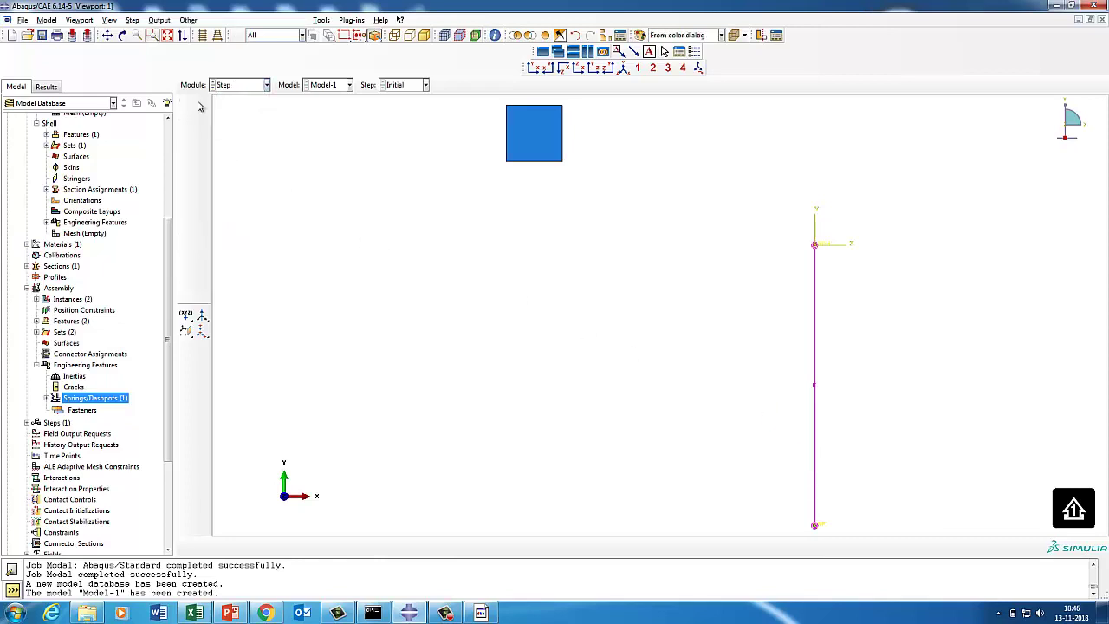
click(238, 85)
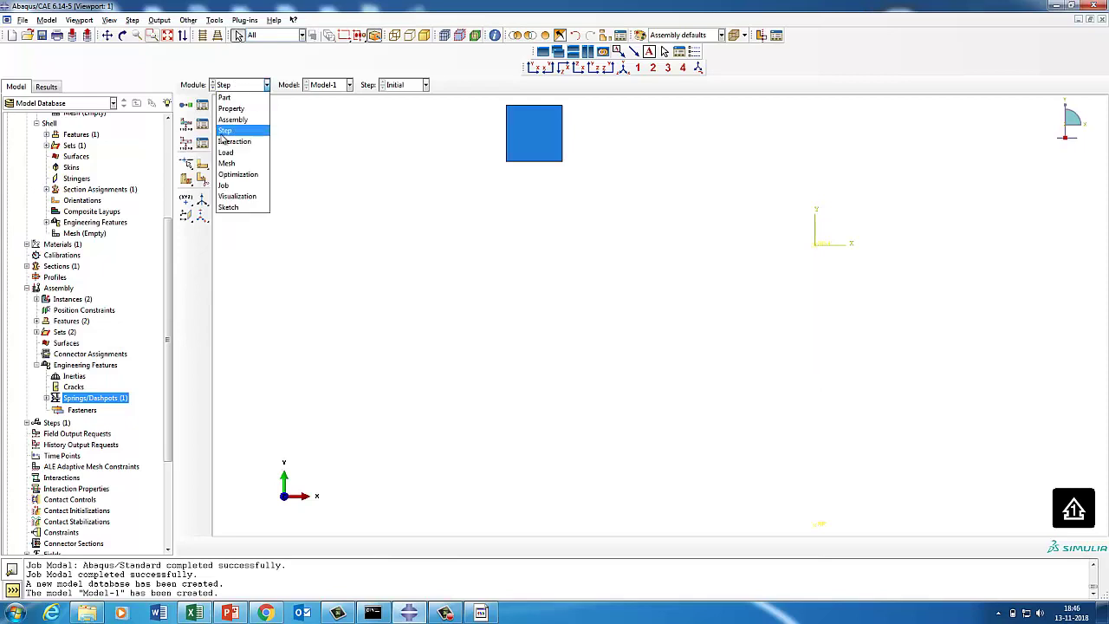
click(221, 132)
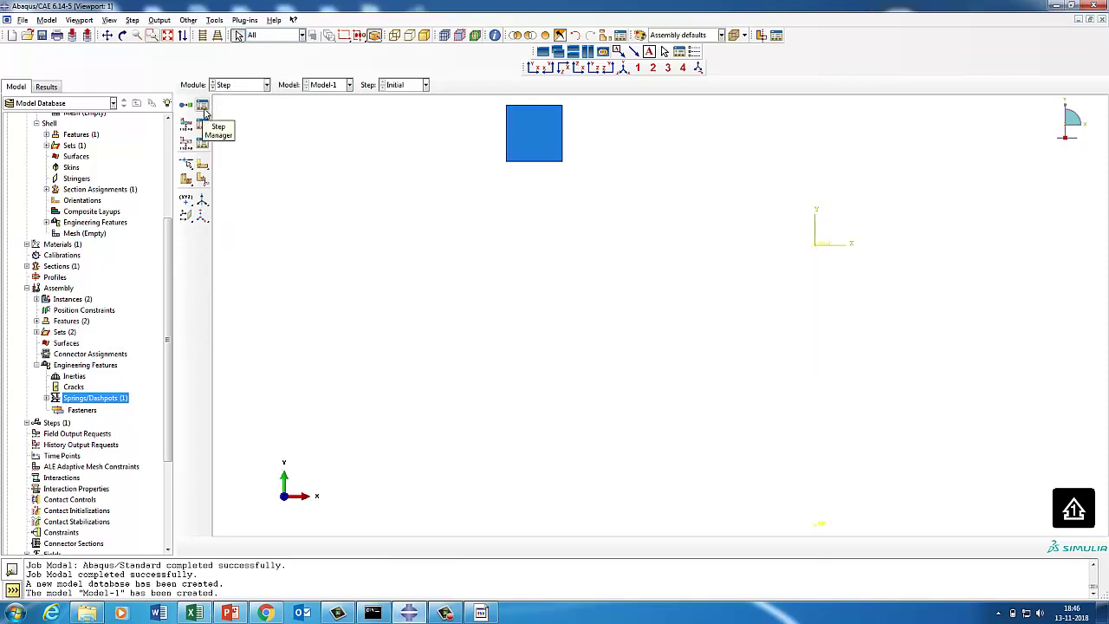
click(201, 105)
click(42, 353)
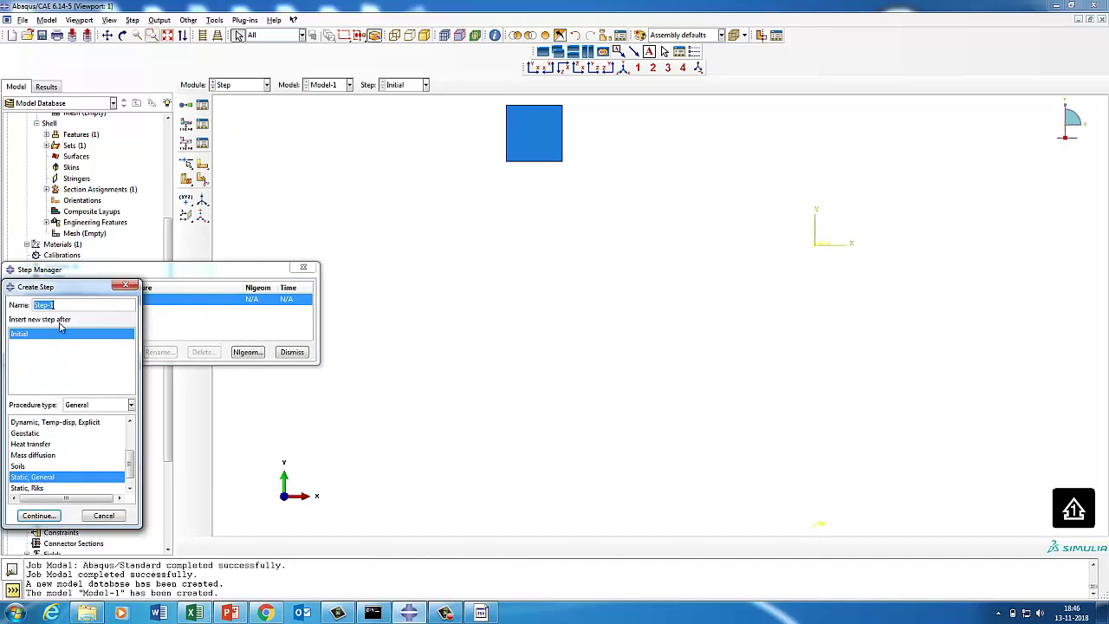
text(L)
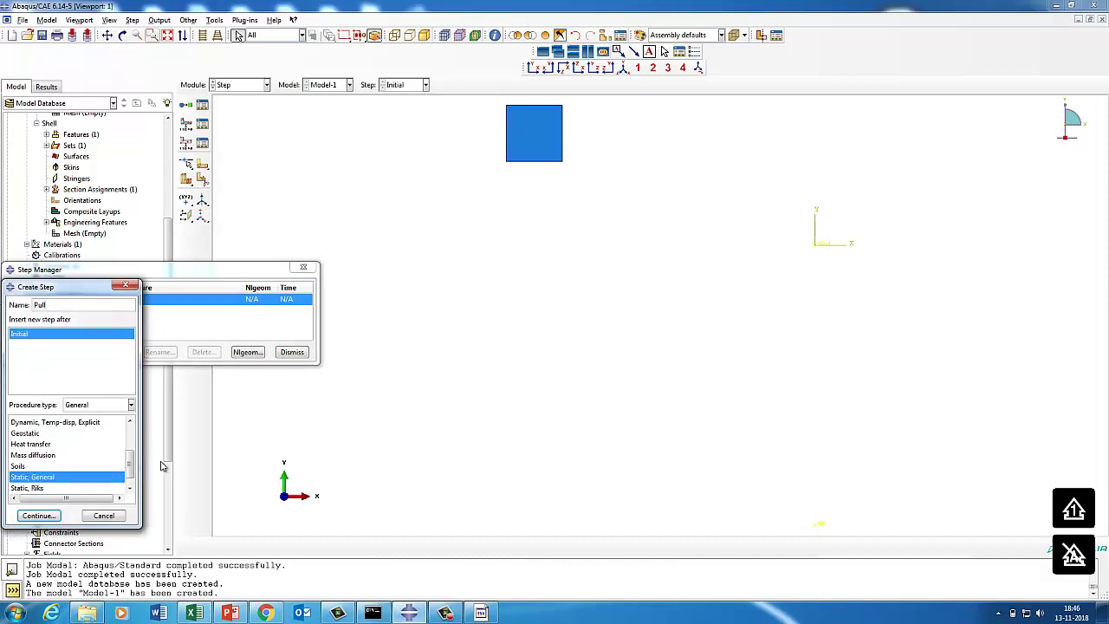
scroll(130, 459, up, 2)
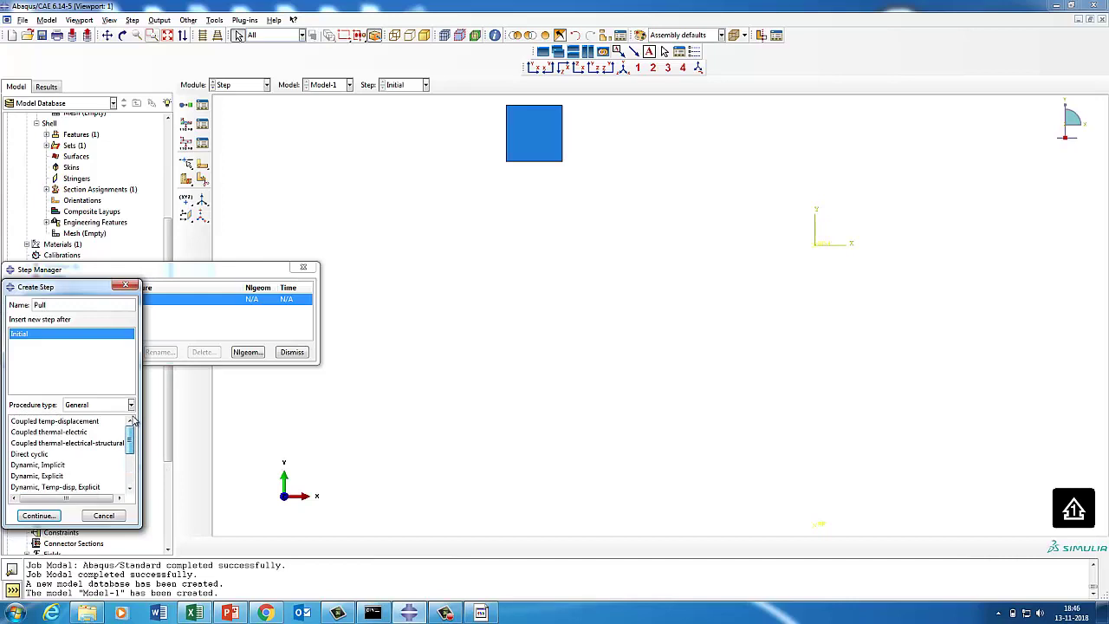
click(38, 475)
click(38, 515)
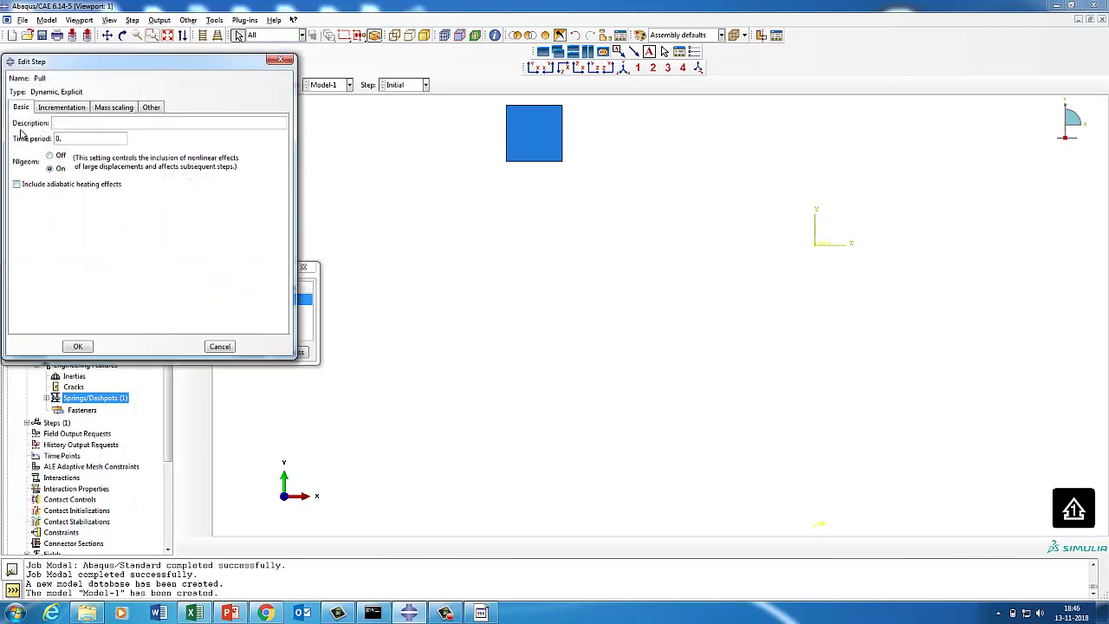
click(75, 346)
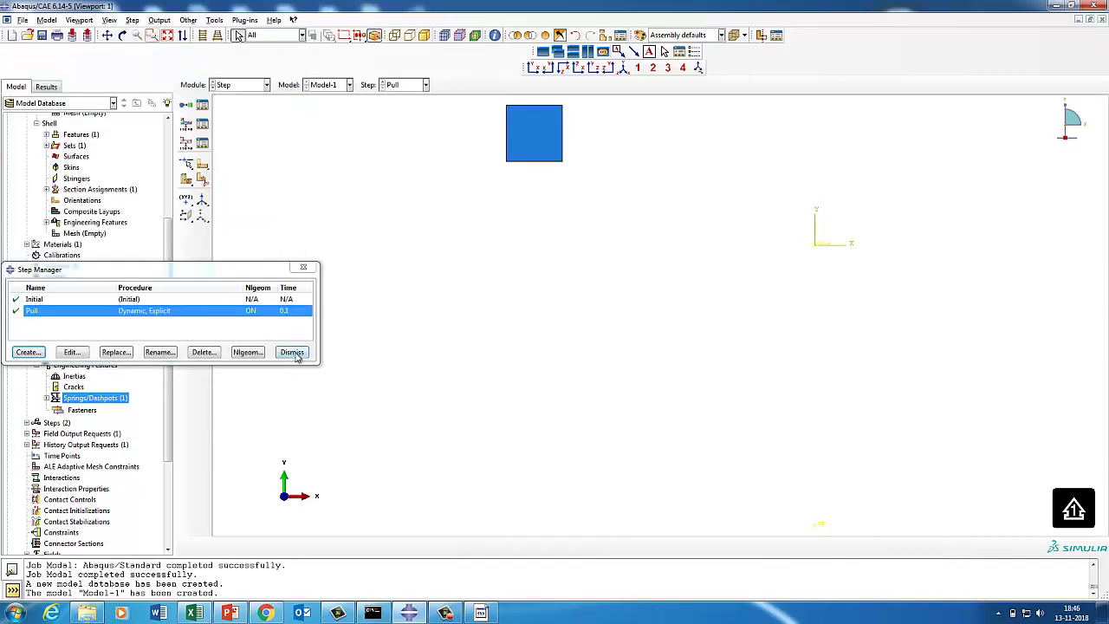
click(293, 352)
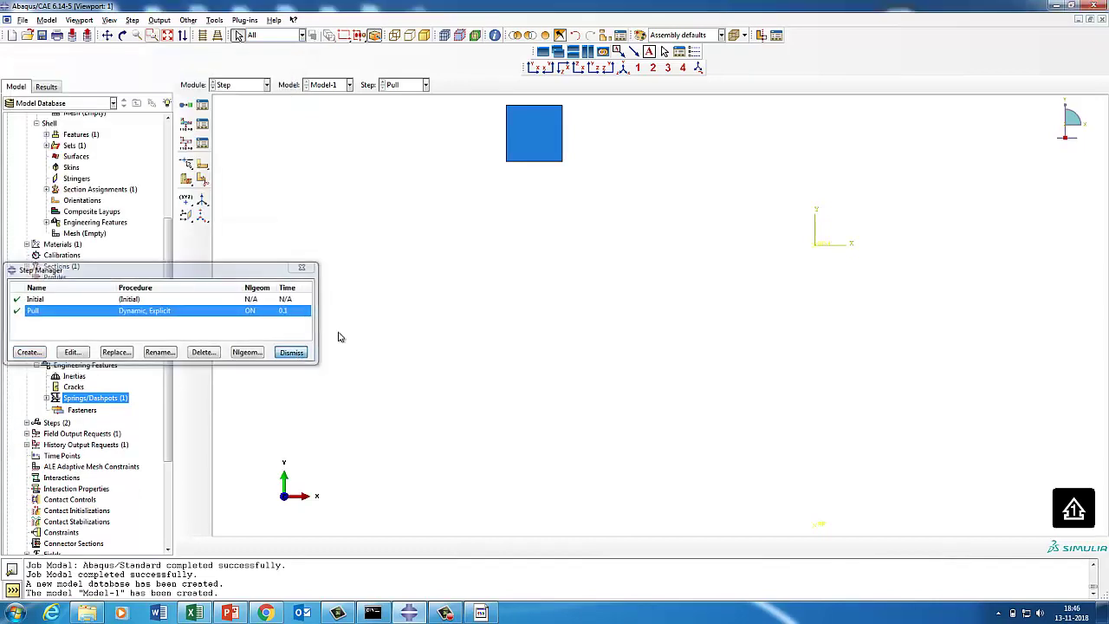
- Start a Symmetry/Antisymmetry/Encastre boundary condition named Fixed in the Initial step
click(247, 85)
click(227, 154)
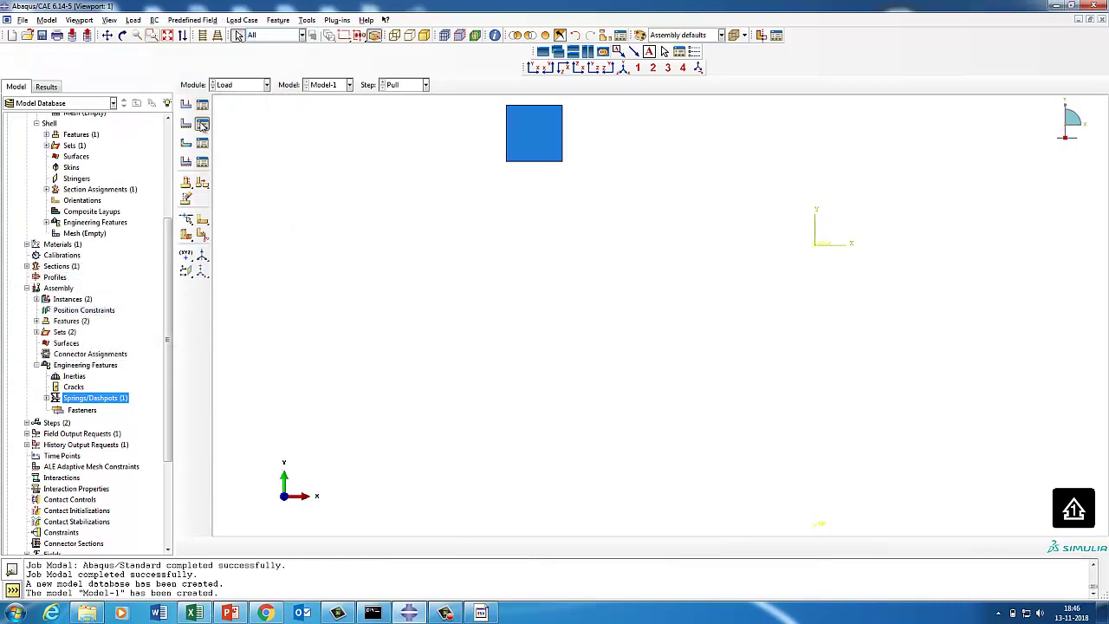
click(201, 125)
click(36, 215)
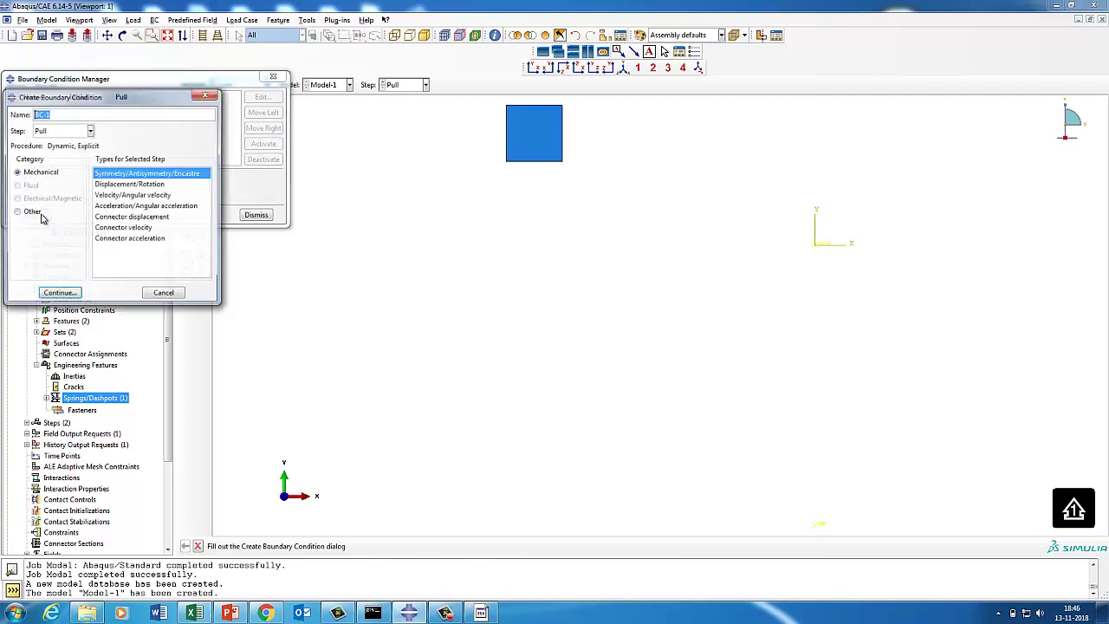
click(48, 130)
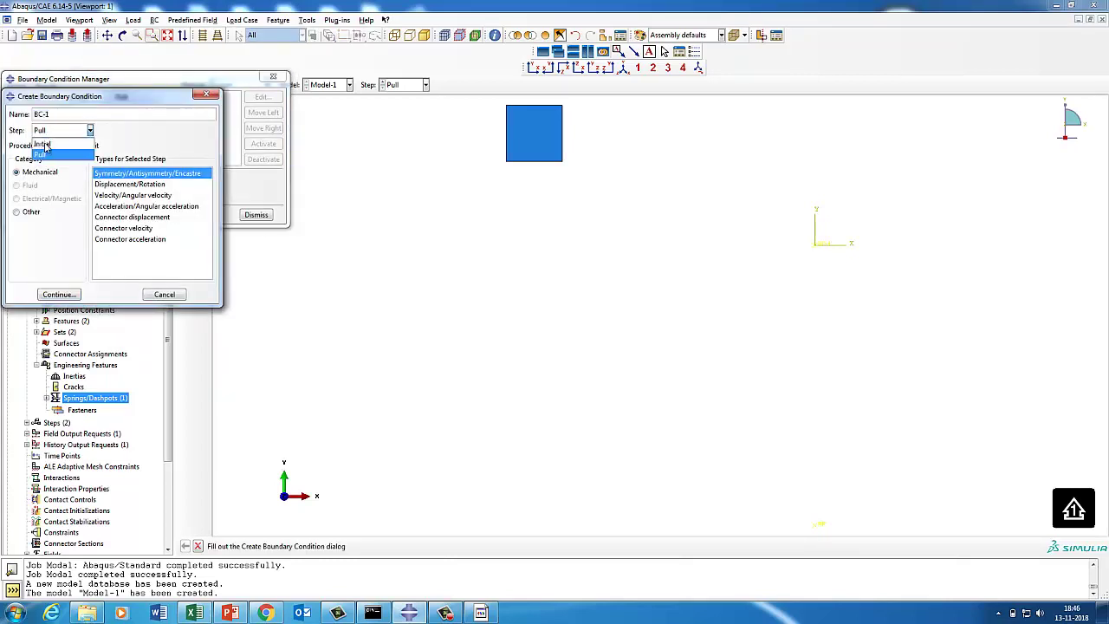
click(45, 141)
double_click(31, 113)
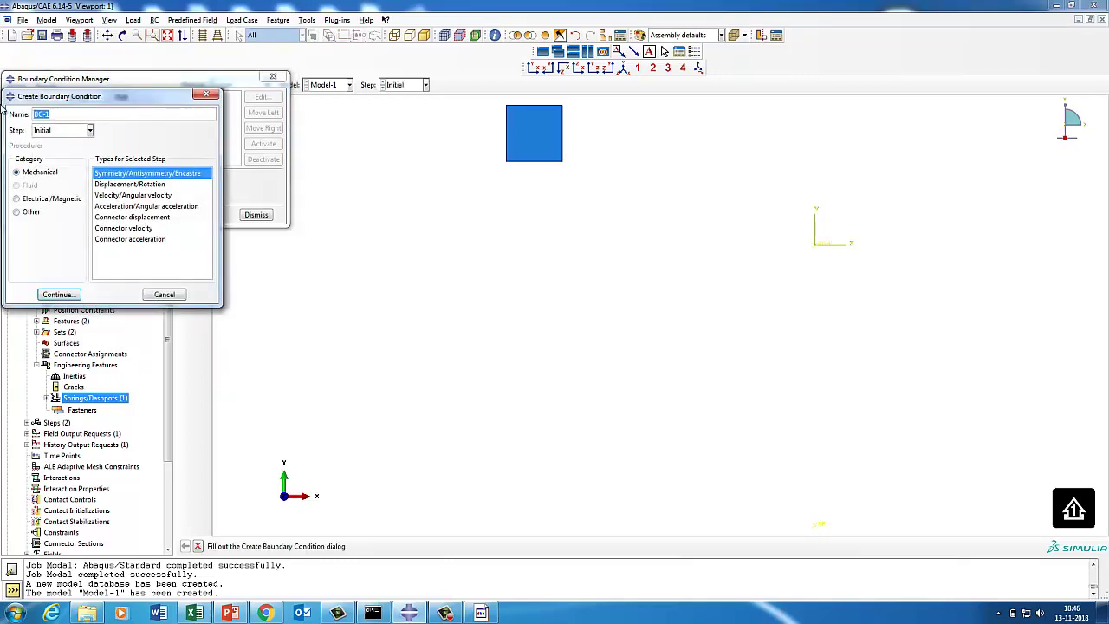
text(F)
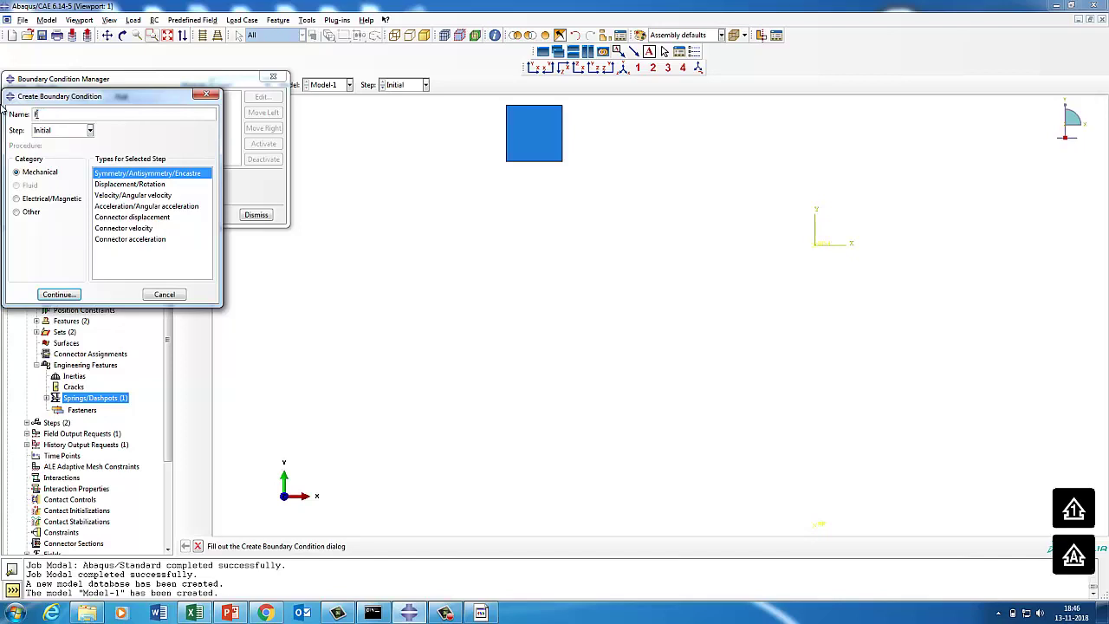
text(ixed)
click(59, 294)
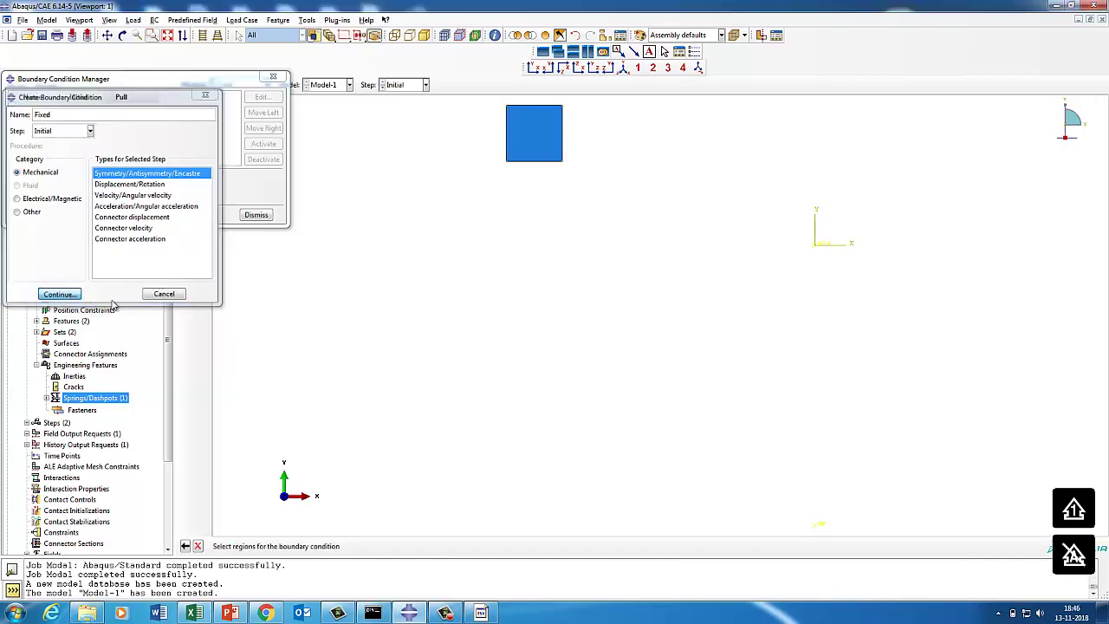
- Apply the Fixed boundary condition to the assembly reference point RP-1 at the upper end of the spring
click(817, 247)
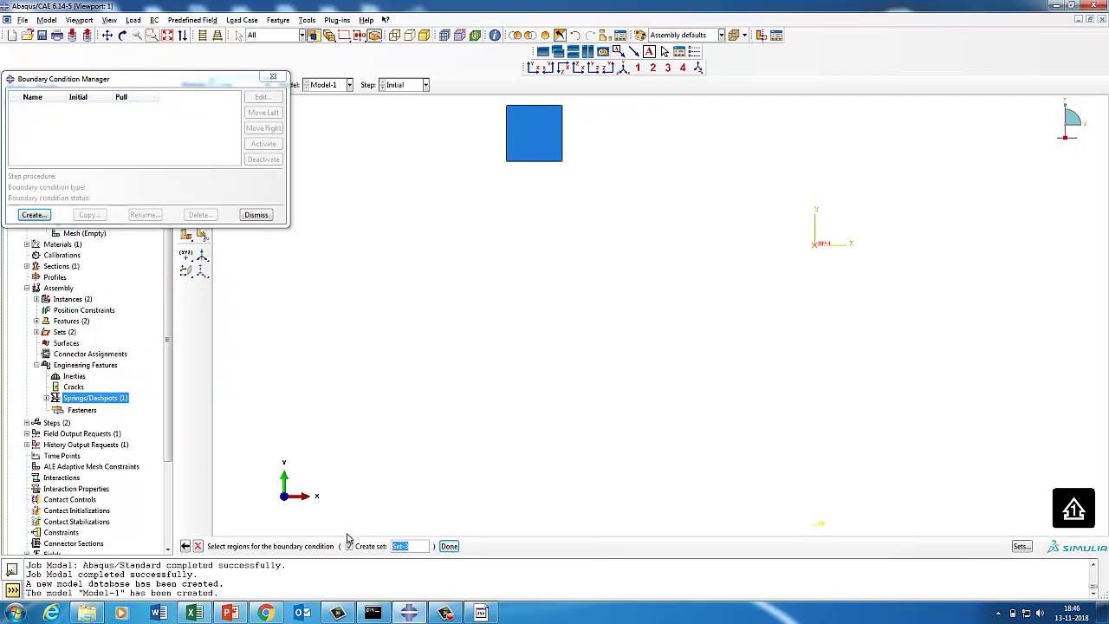
click(448, 546)
click(34, 296)
click(51, 316)
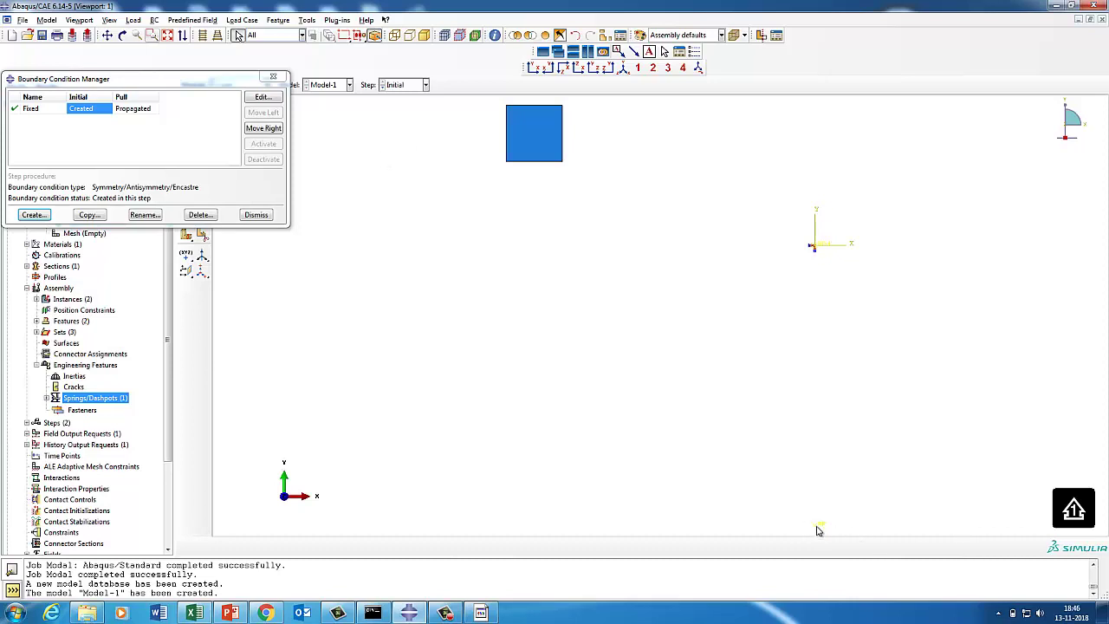
click(255, 215)
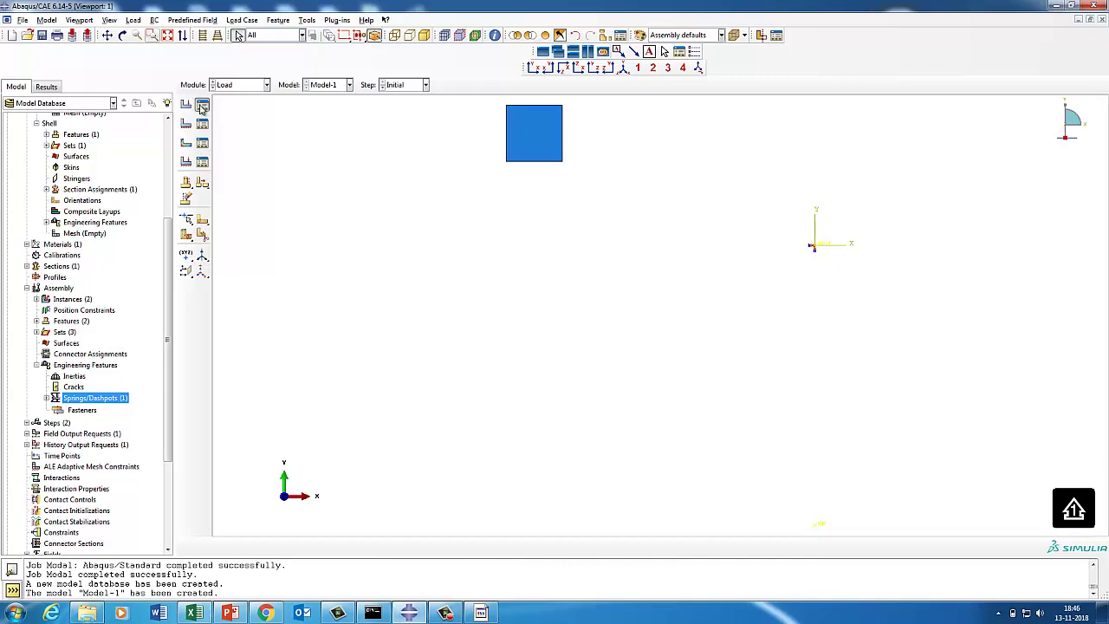
click(202, 104)
click(35, 302)
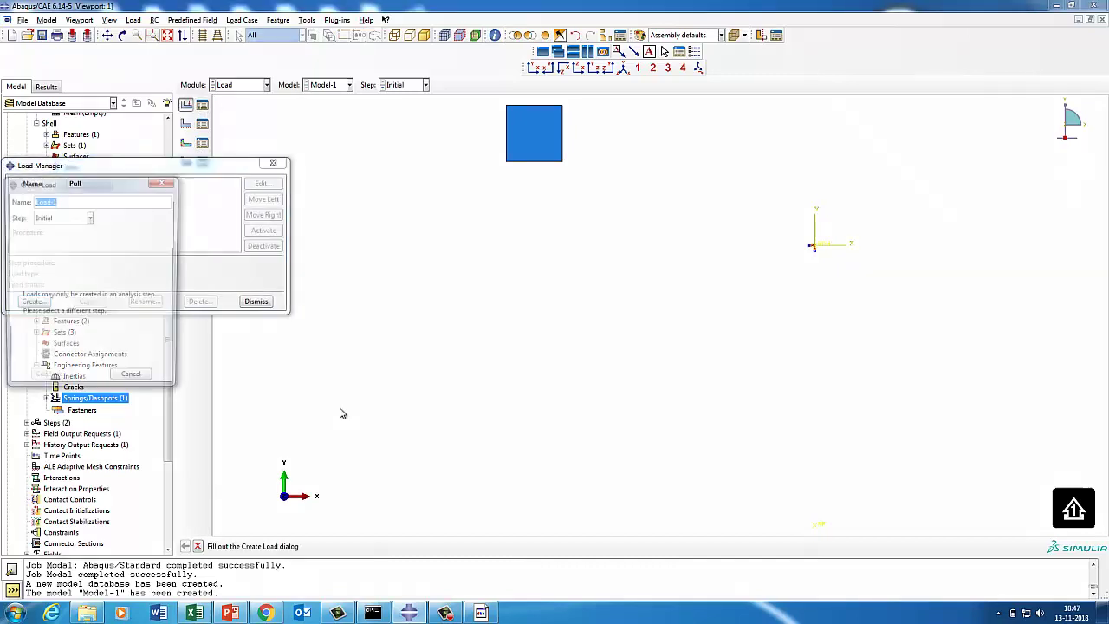
click(90, 216)
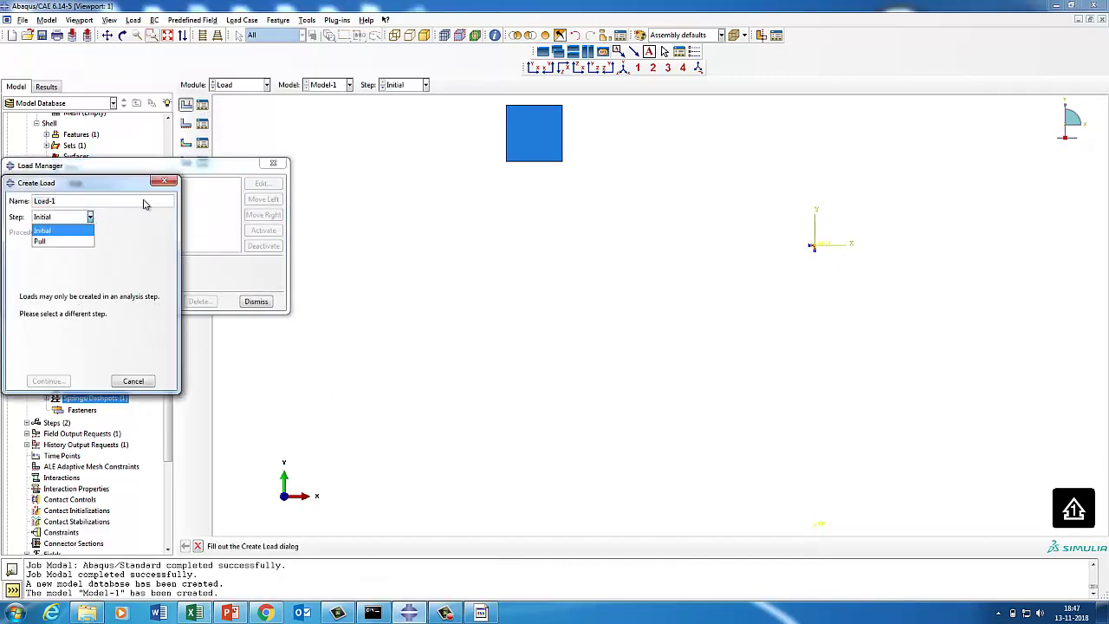
click(39, 242)
drag(57, 201, 4, 194)
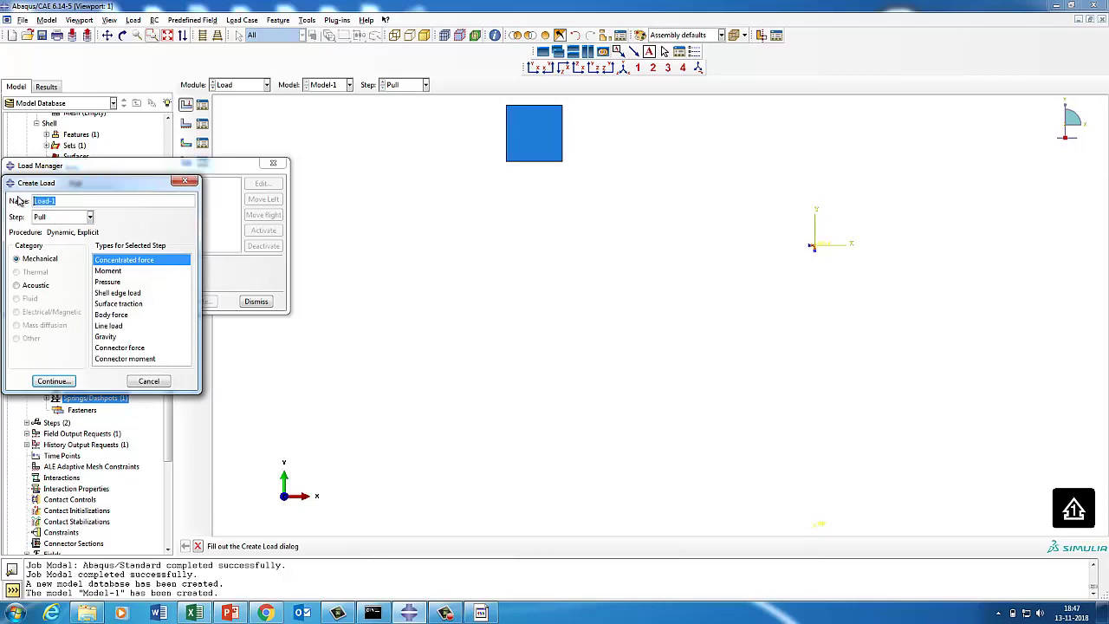
text(Pul)
click(148, 382)
click(255, 301)
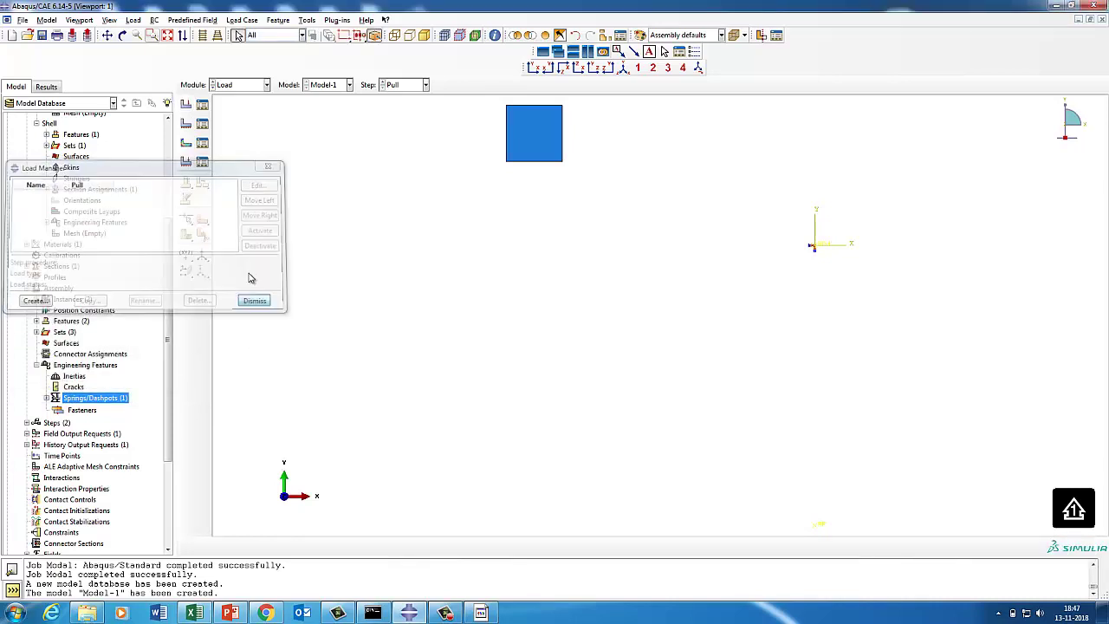
- Create a Displacement/Rotation boundary condition named Pull in the Pull step on the Mass instance's reference point
click(203, 127)
click(33, 214)
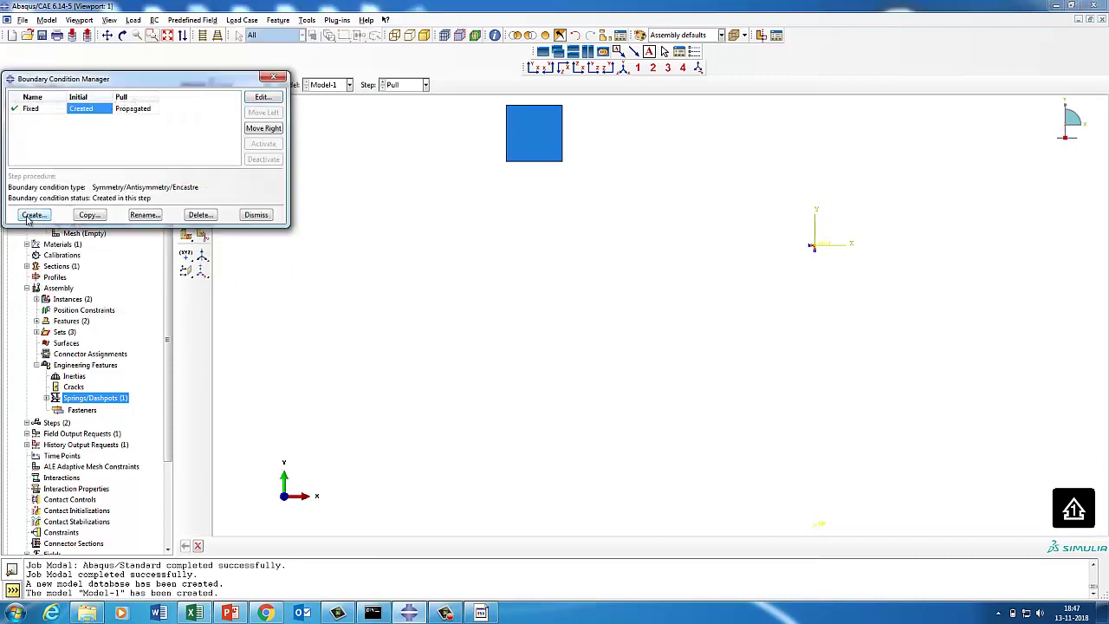
text(Pull)
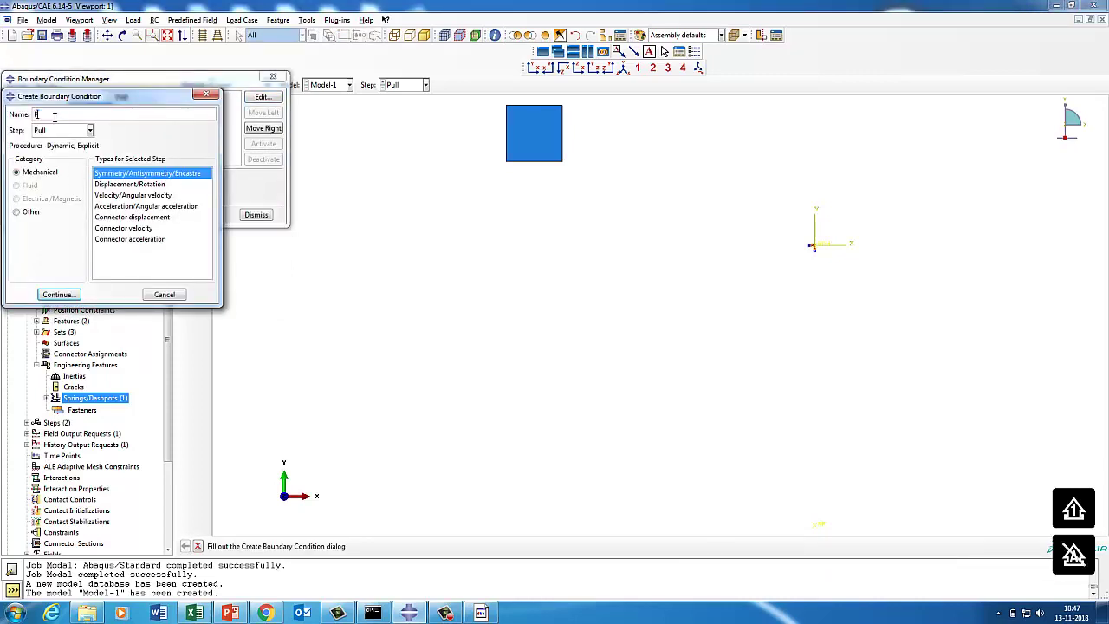
click(111, 184)
click(58, 294)
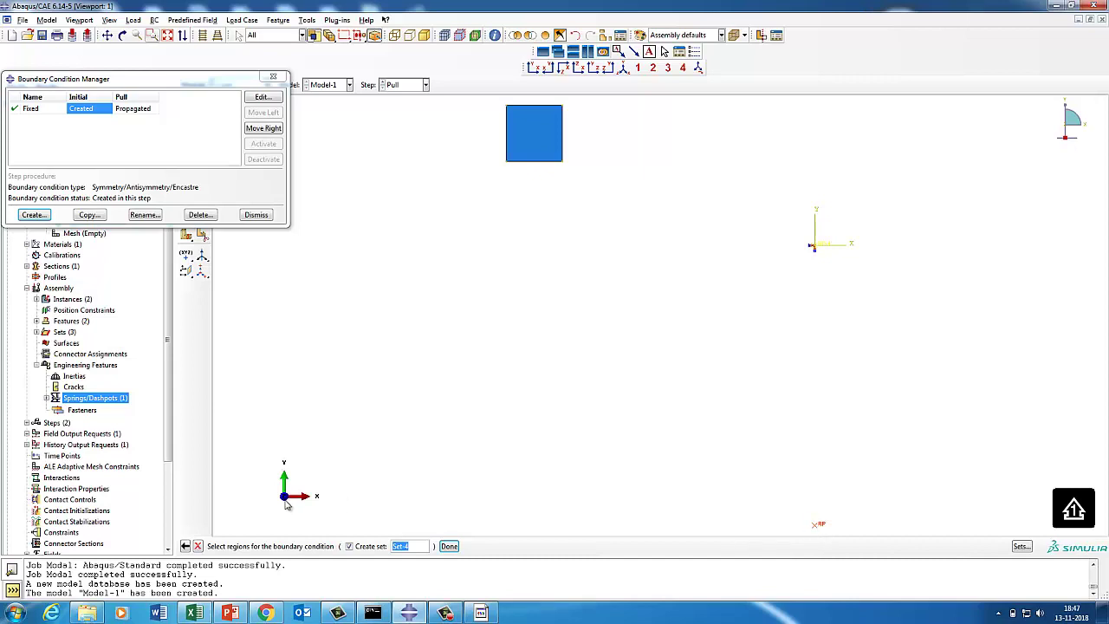
click(449, 546)
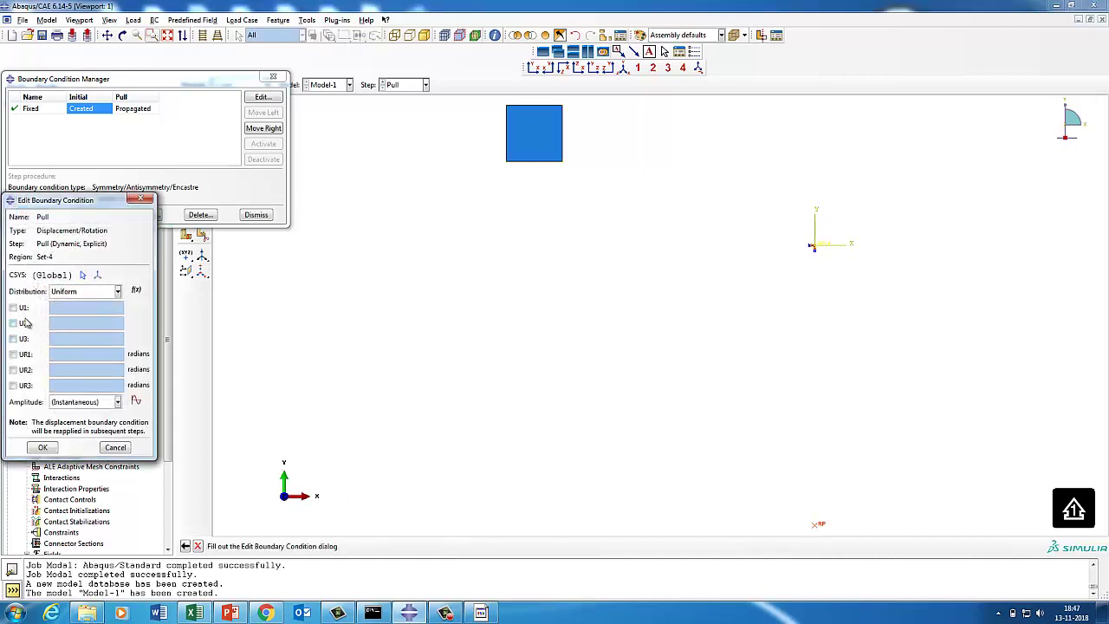
- Set U2 to -5 and U1, U3, UR1, UR2 and UR3 to 0 for the Pull boundary condition
click(14, 307)
click(14, 338)
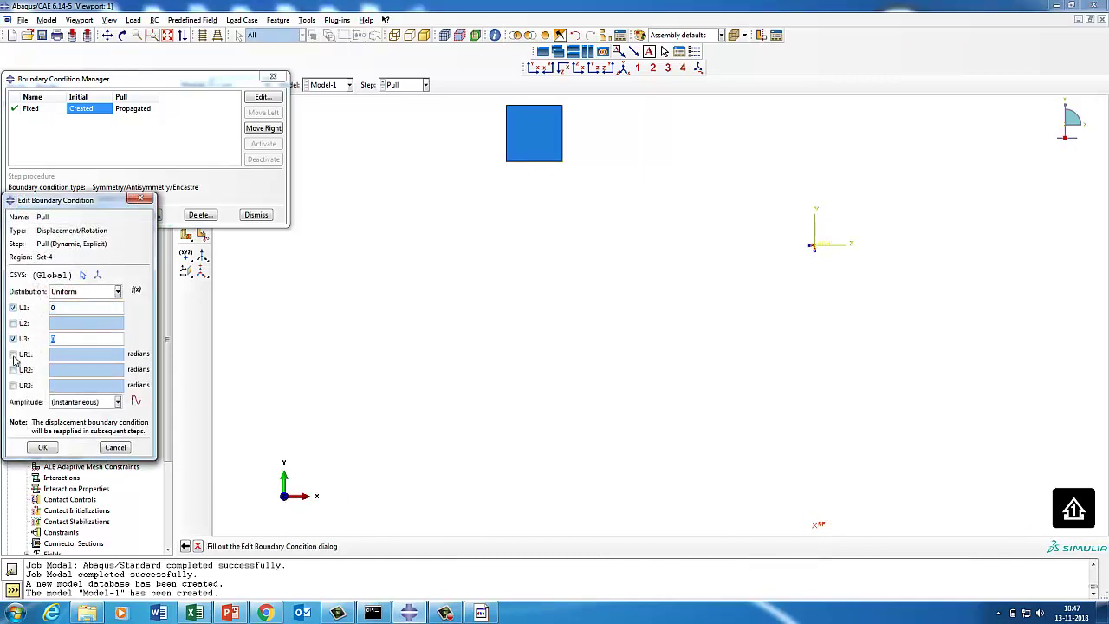
click(15, 354)
click(22, 370)
click(13, 385)
click(13, 323)
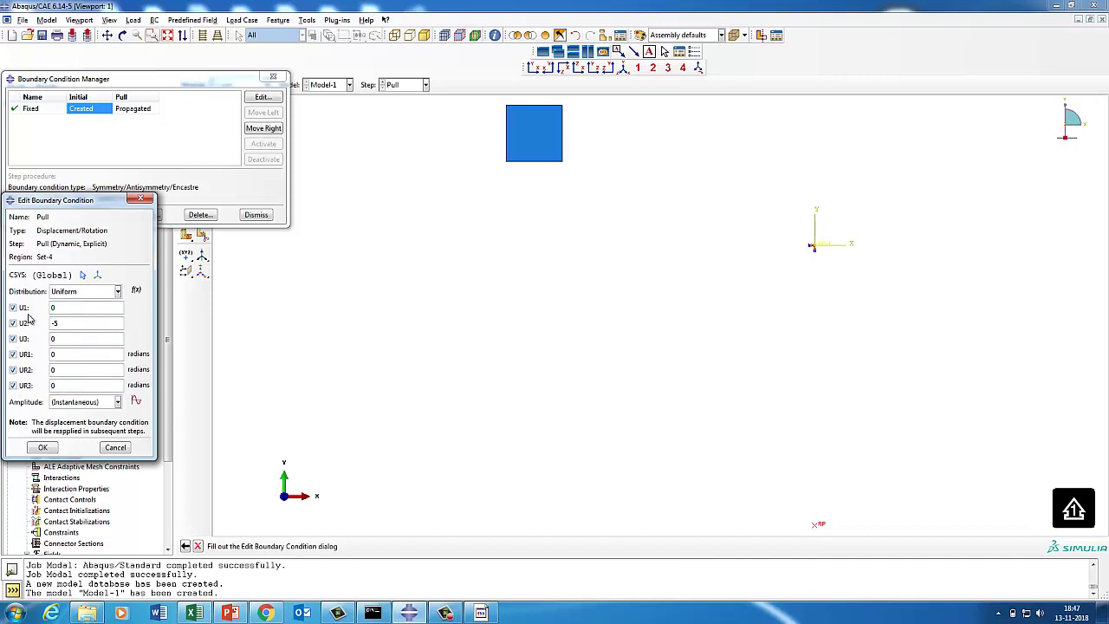
- Create a tabular step-time amplitude for the Pull boundary condition, starting with amplitude 0 at time 0 and ending with a point at time 0.1
click(136, 400)
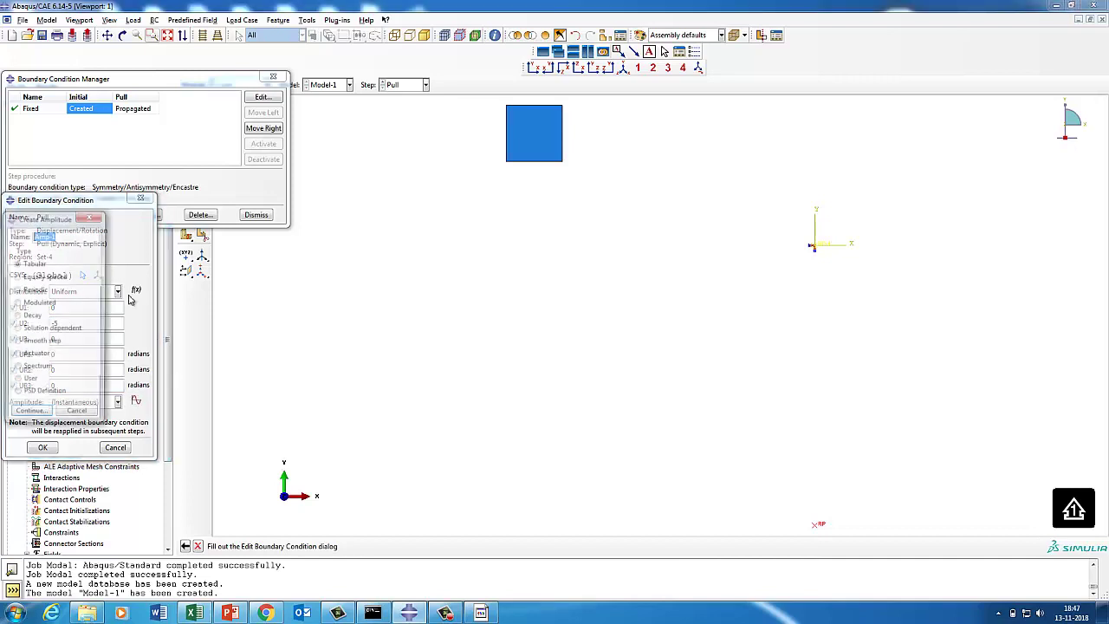
click(29, 416)
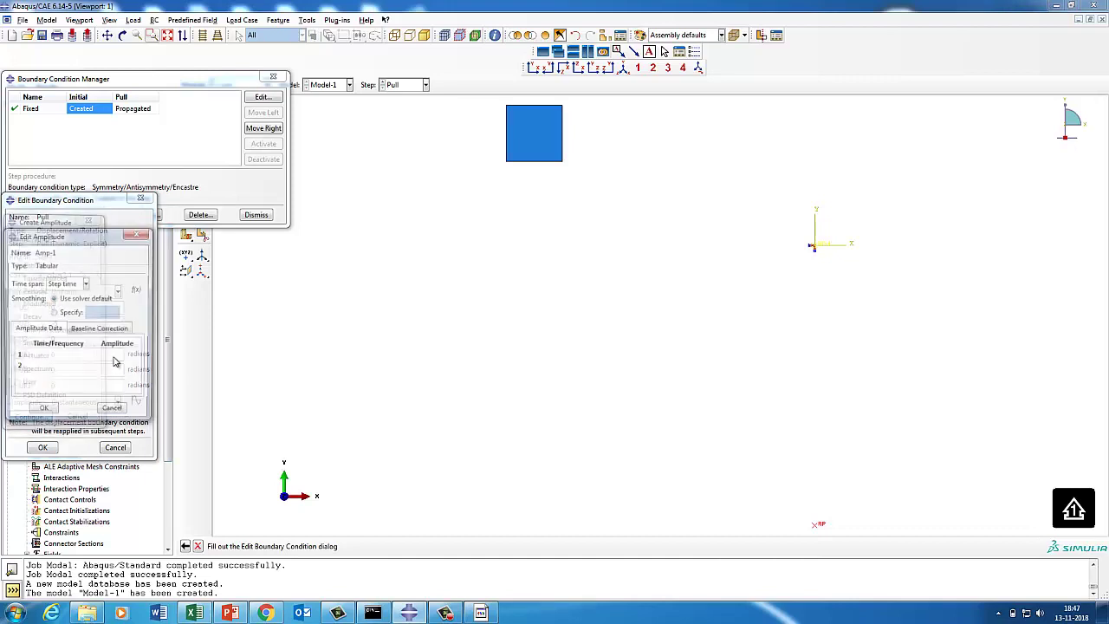
click(53, 361)
text(0)
click(112, 360)
click(64, 369)
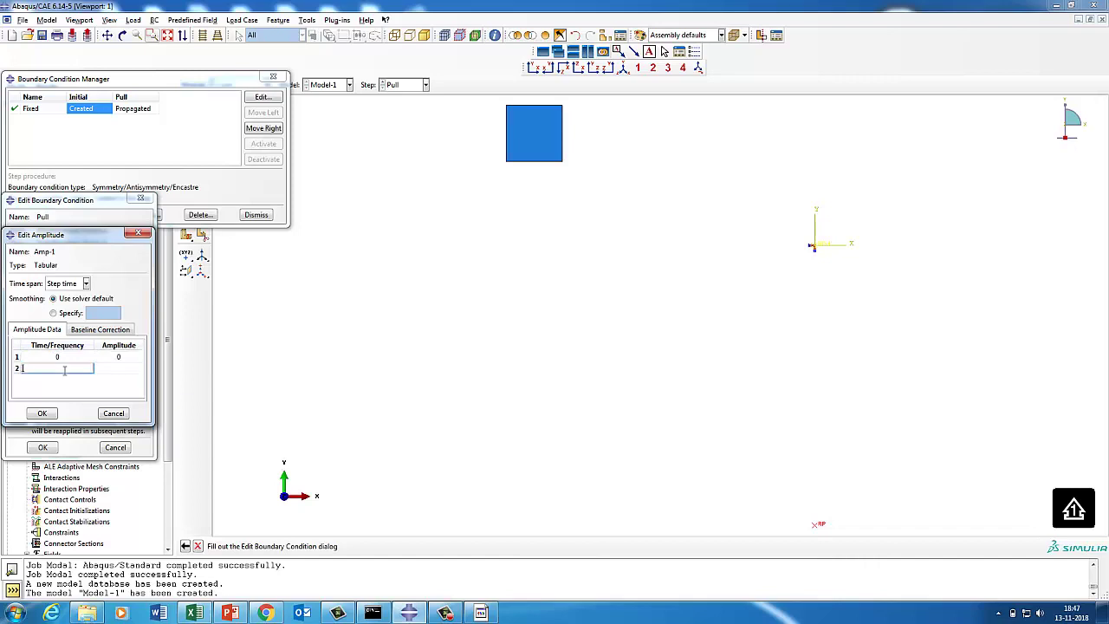
text(0.1)
click(114, 368)
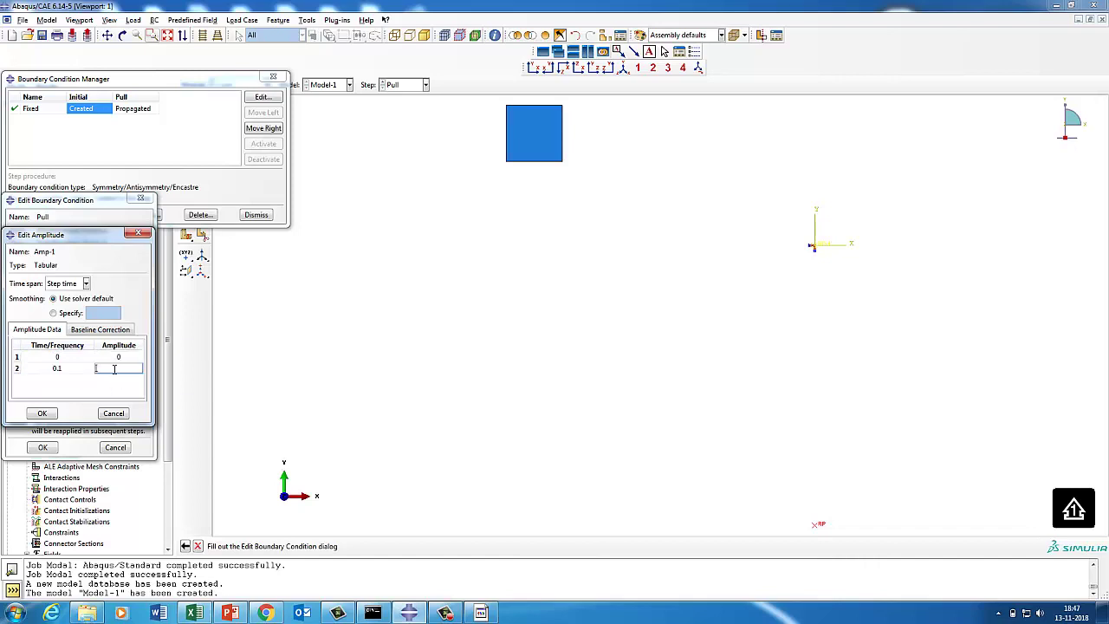
click(55, 413)
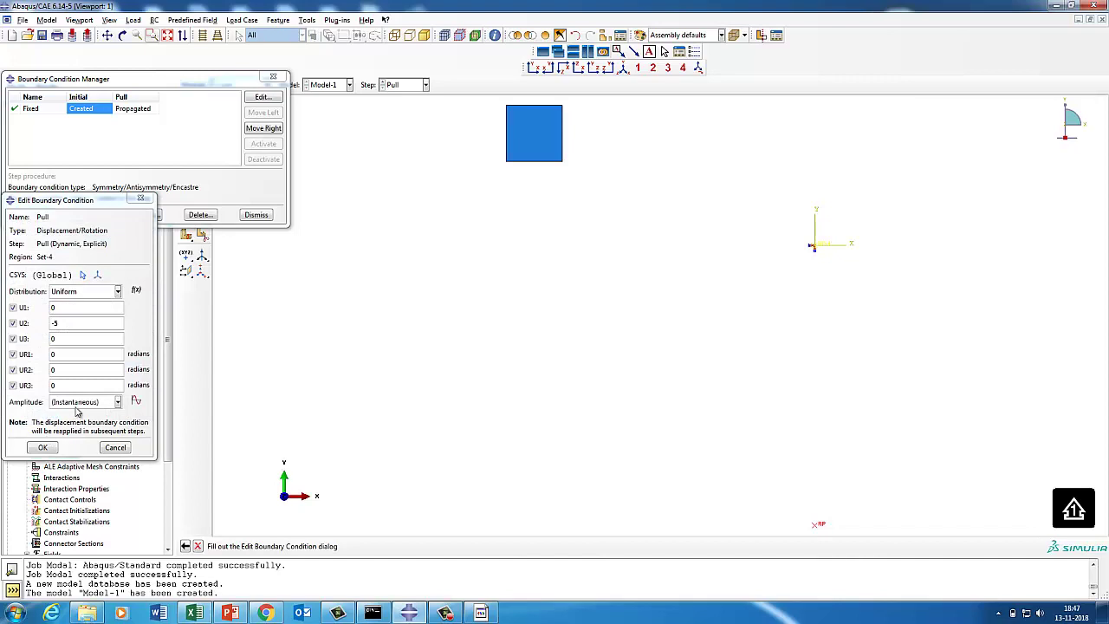
- Assign amplitude Amp-1 to the Pull boundary condition and review its saved settings
click(83, 402)
click(77, 429)
click(42, 447)
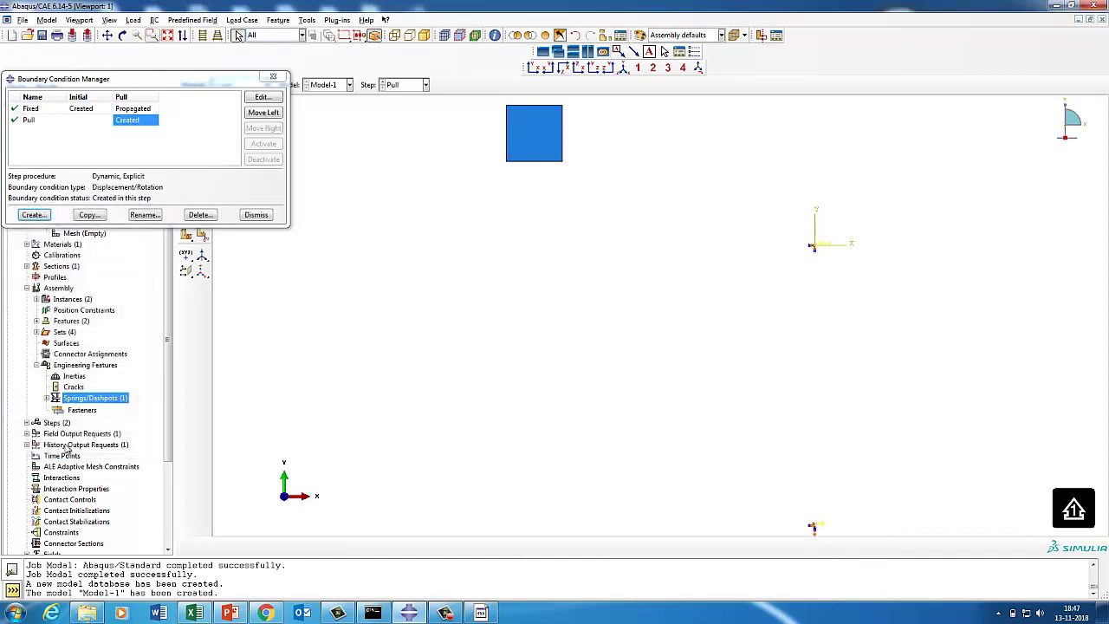
click(256, 215)
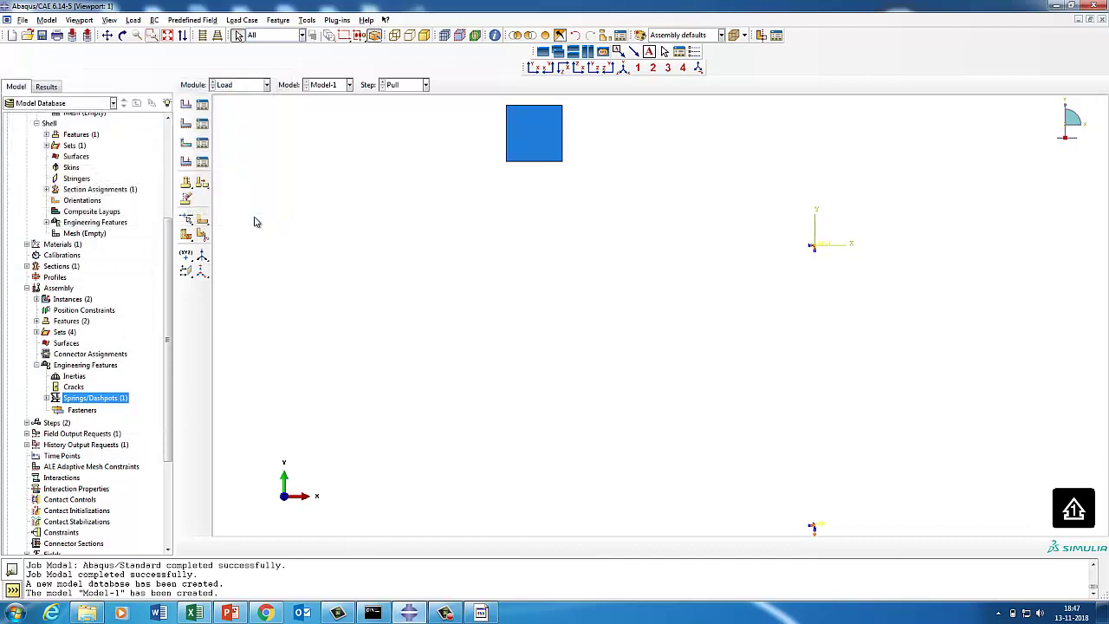
click(202, 123)
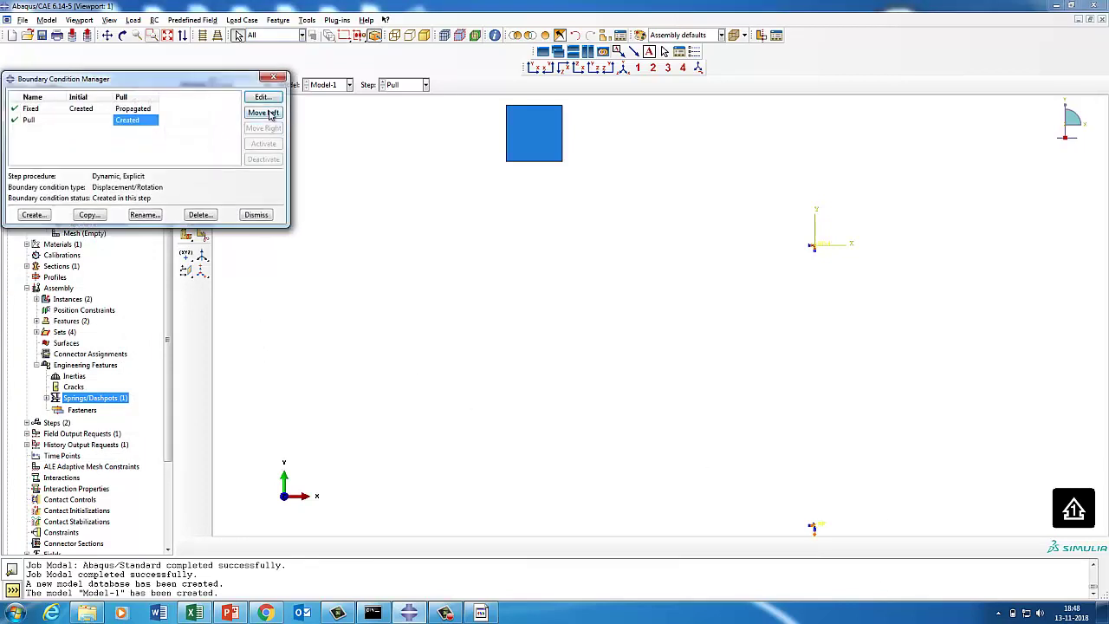
click(262, 98)
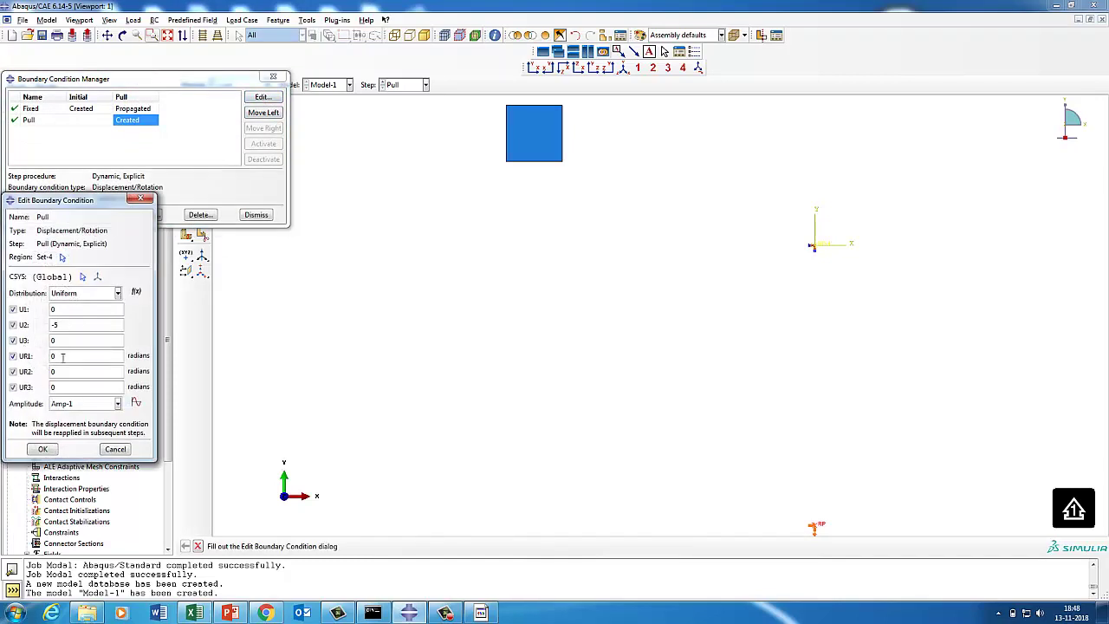
click(42, 449)
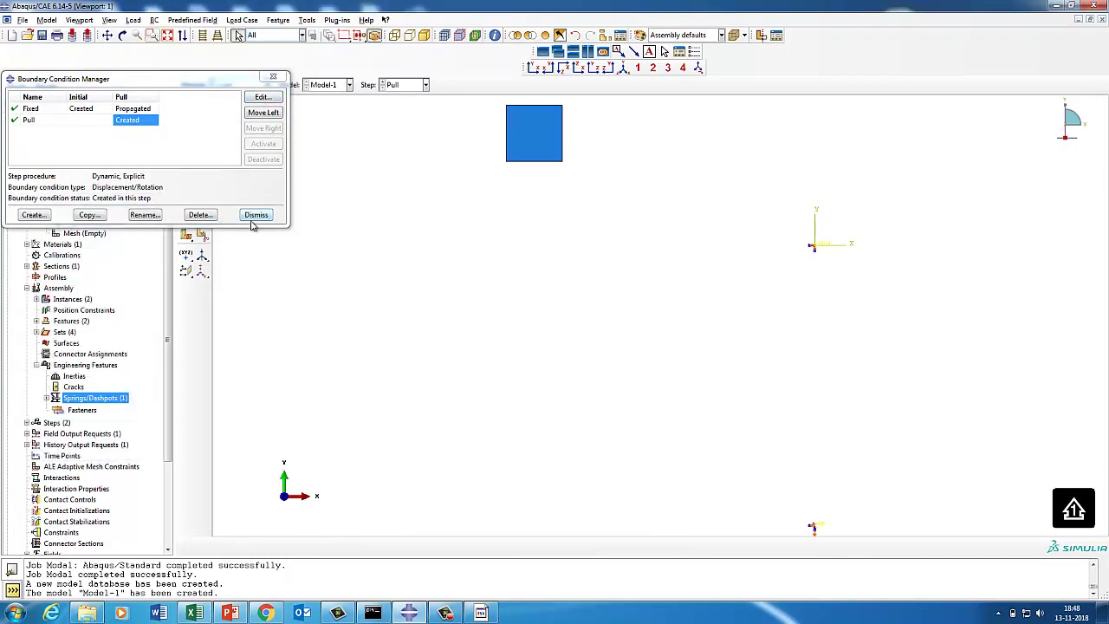
click(256, 216)
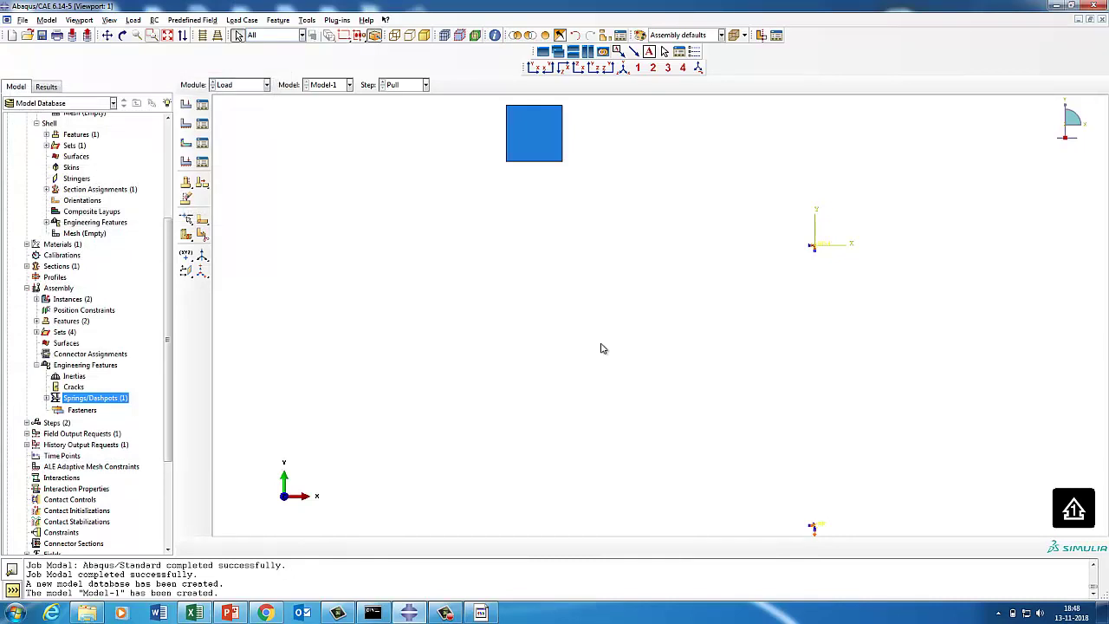
- Create a Dynamic, Explicit step named Relaease after the Pull step, with a description and a time period of 0.1
click(224, 84)
click(227, 127)
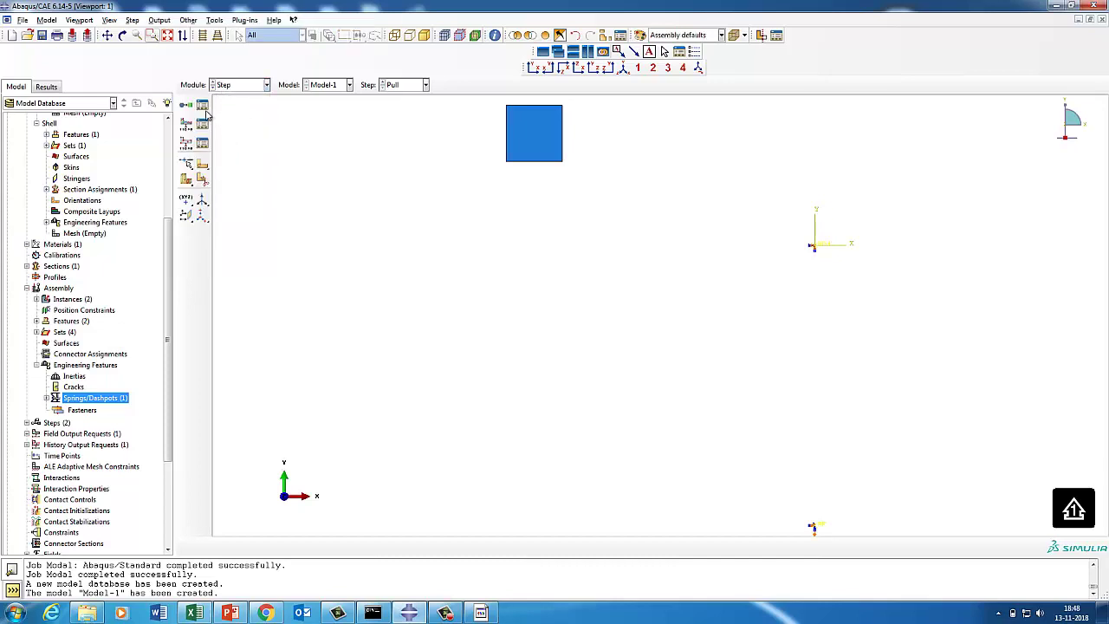
click(202, 105)
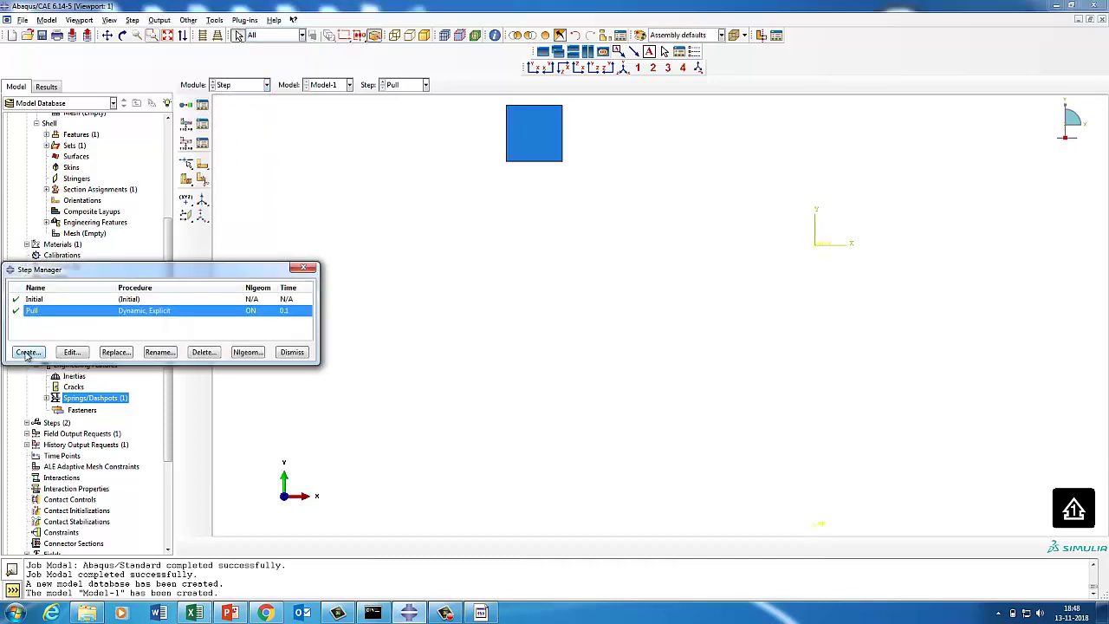
click(27, 352)
text(Release)
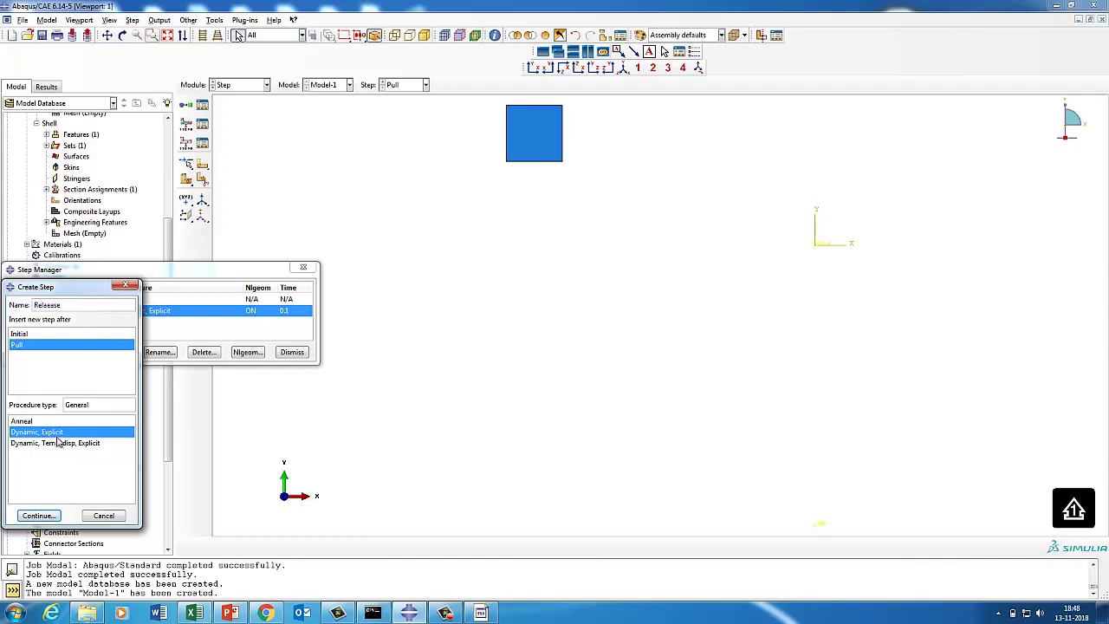
click(38, 514)
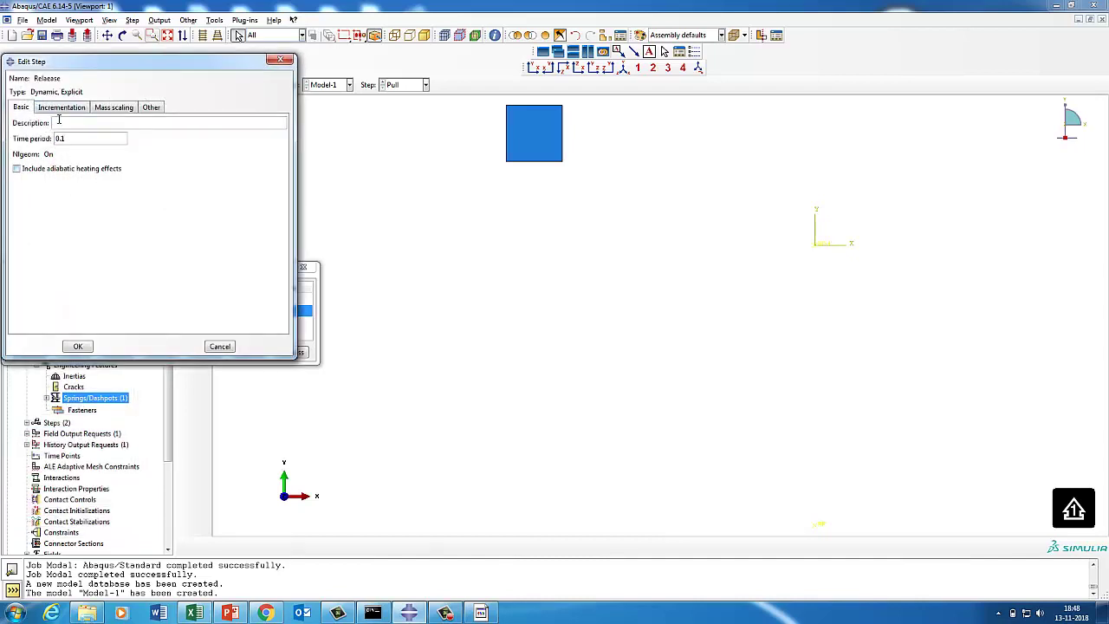
text(A)
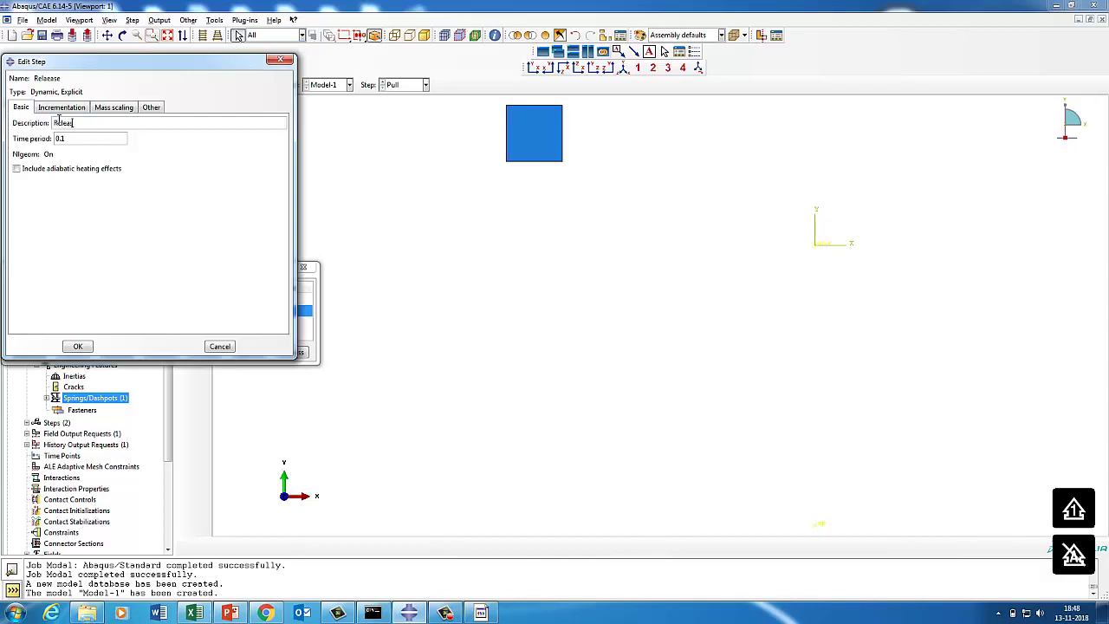
click(77, 346)
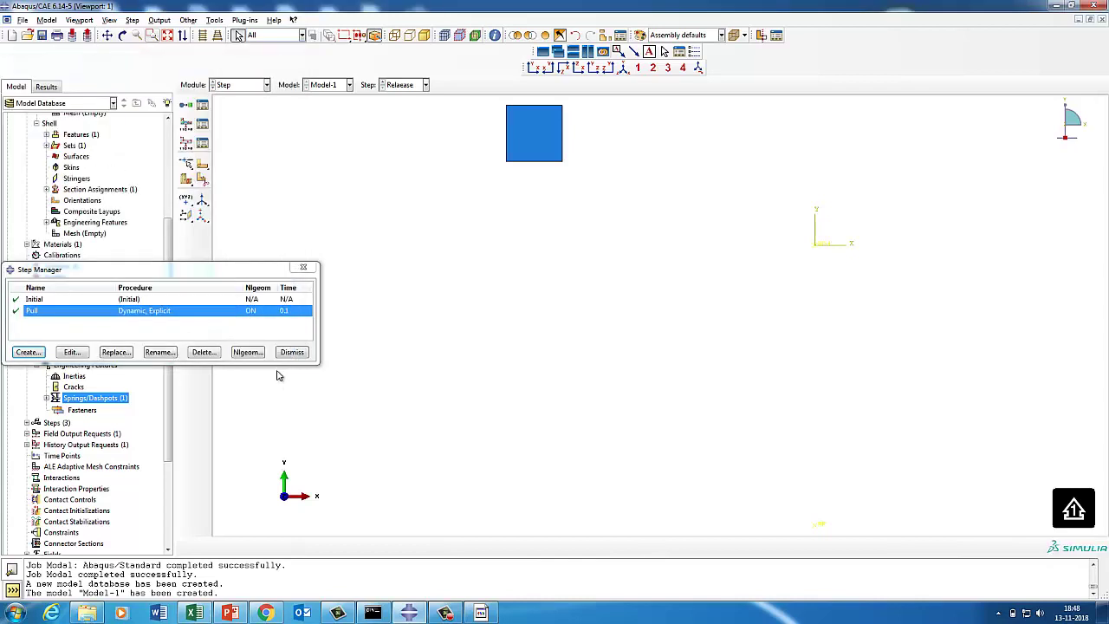
click(291, 353)
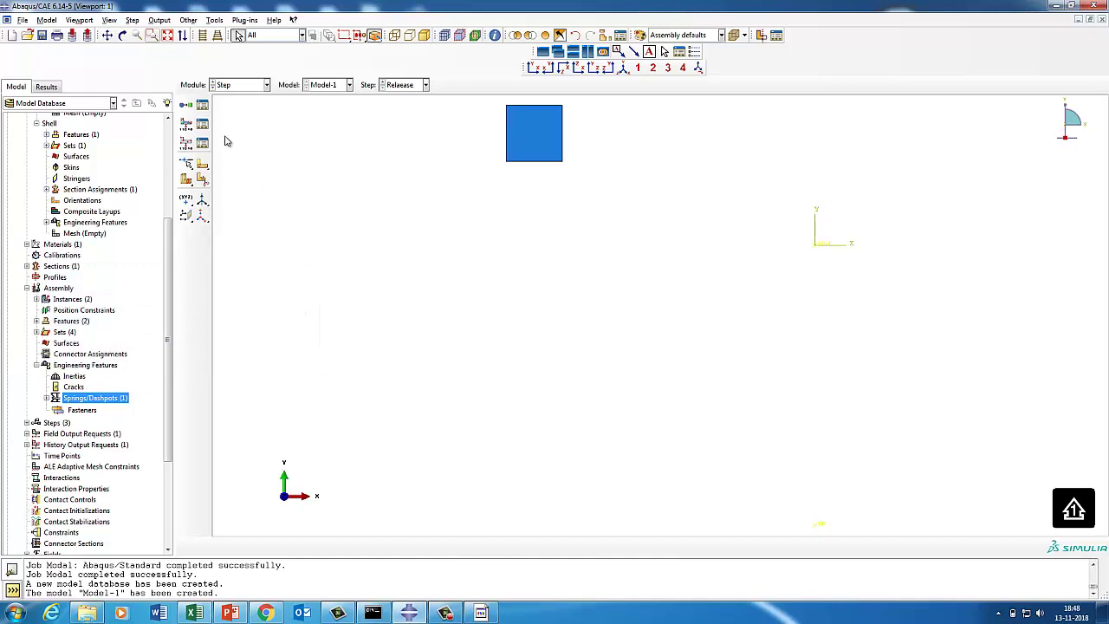
- Deactivate the Pull boundary condition in the Relaease step
click(252, 86)
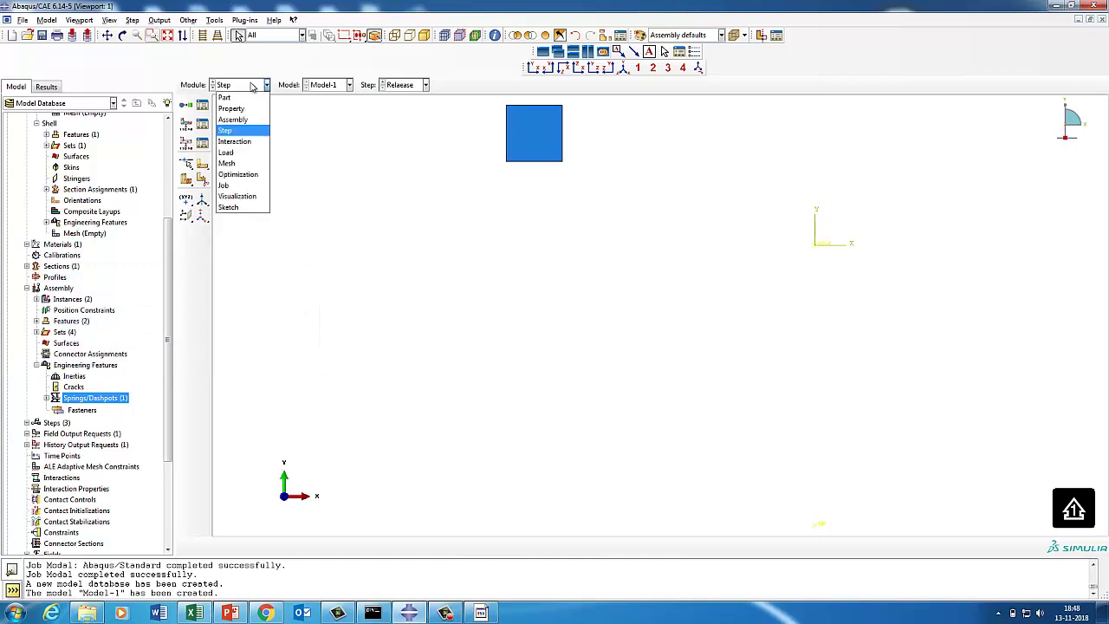
click(226, 151)
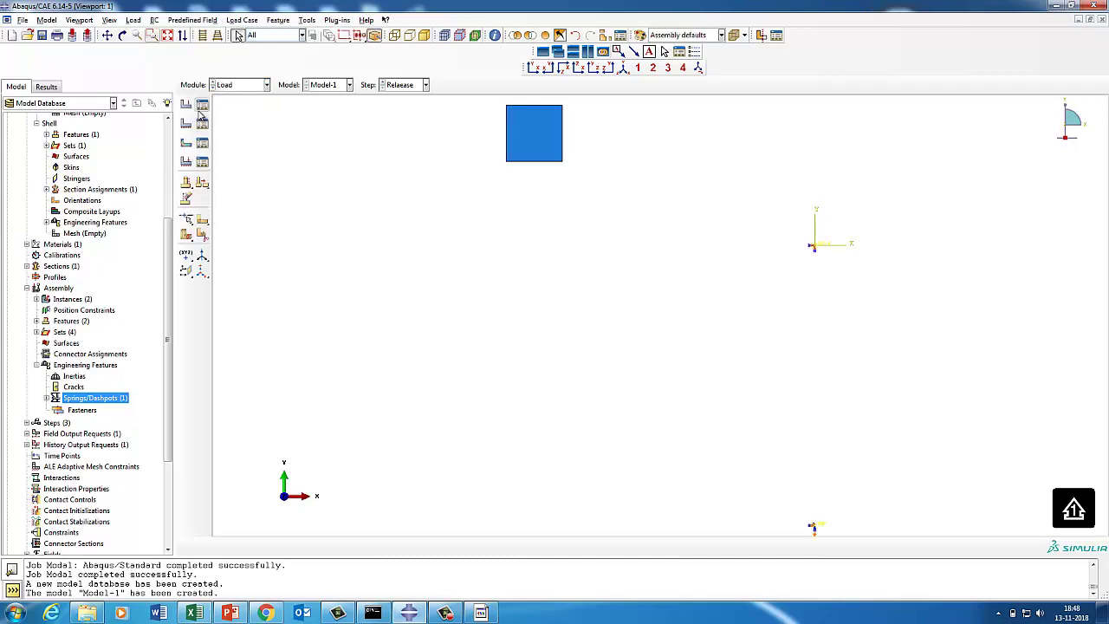
click(202, 125)
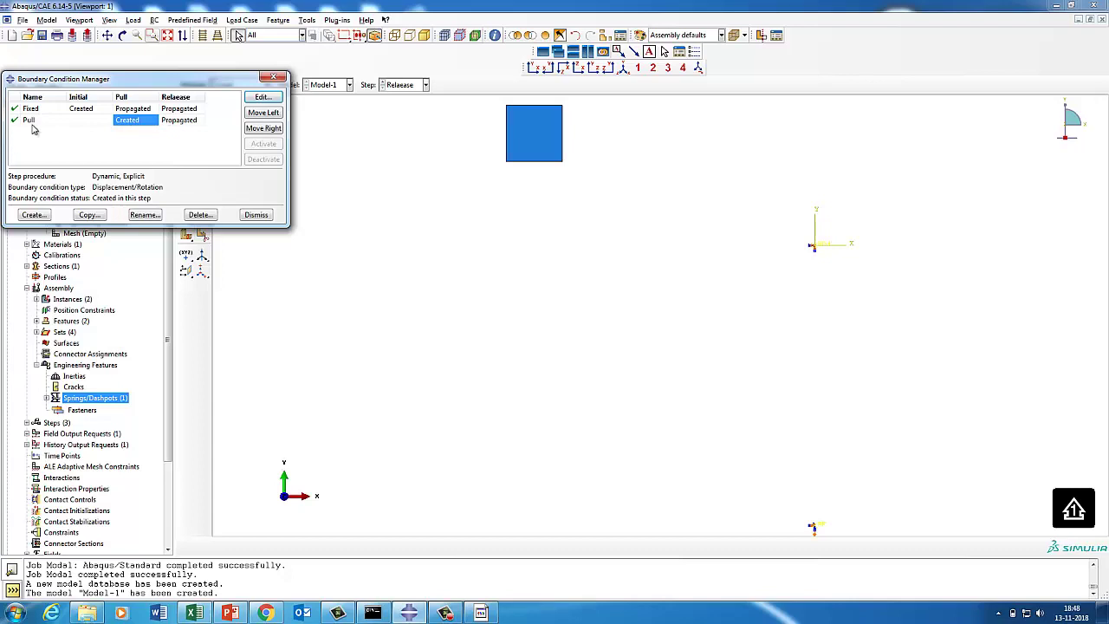
click(175, 123)
click(263, 160)
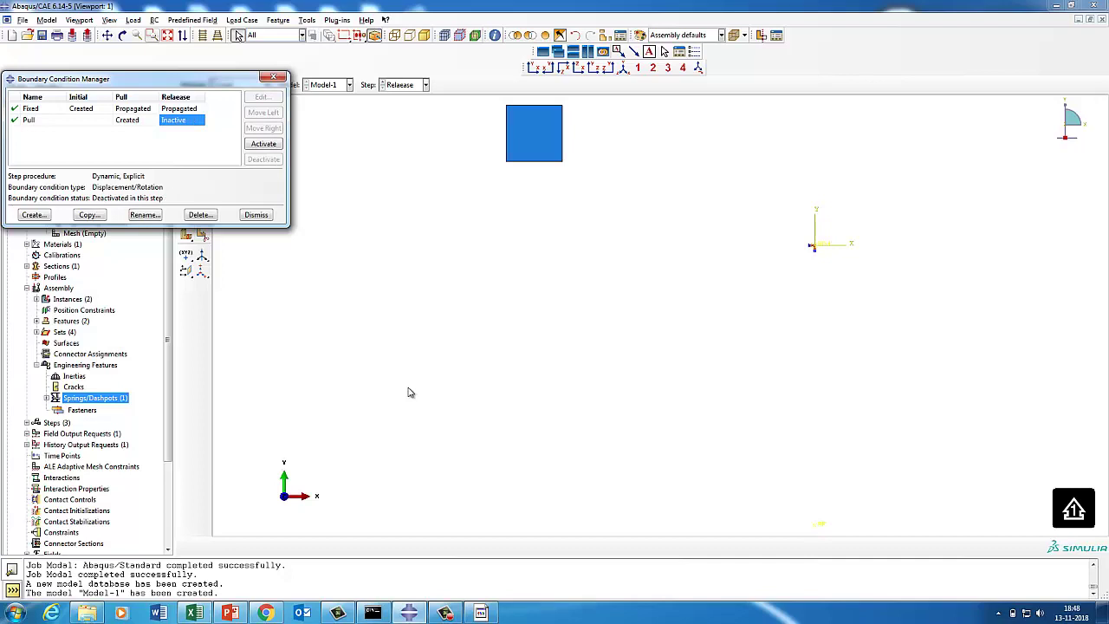
click(265, 218)
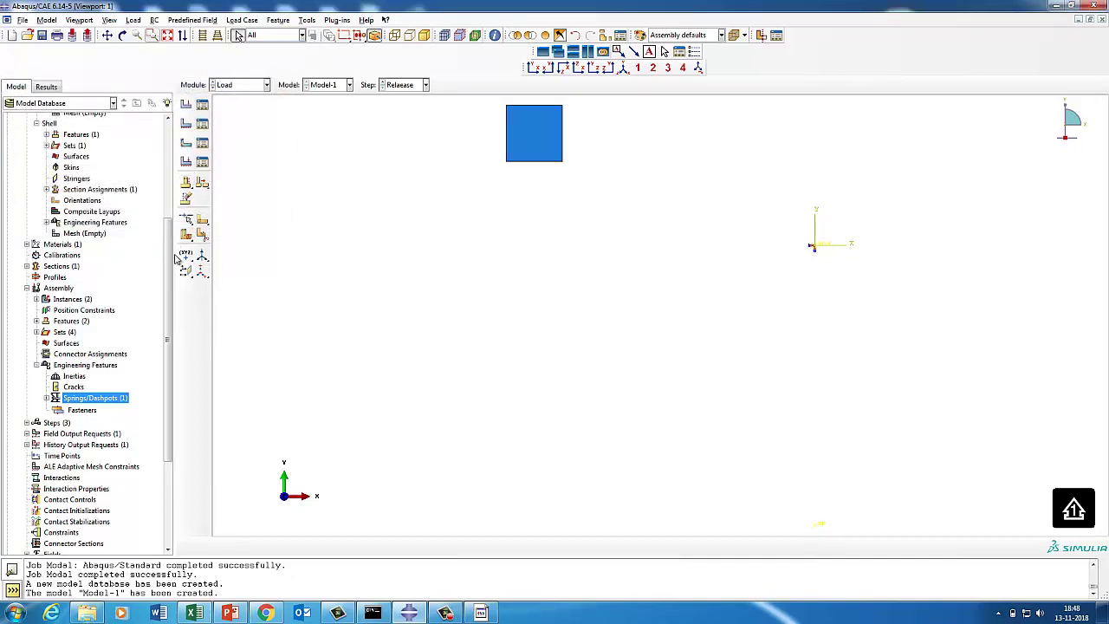
- Create a history output request named H-Output-2 in the Relaease step
click(257, 86)
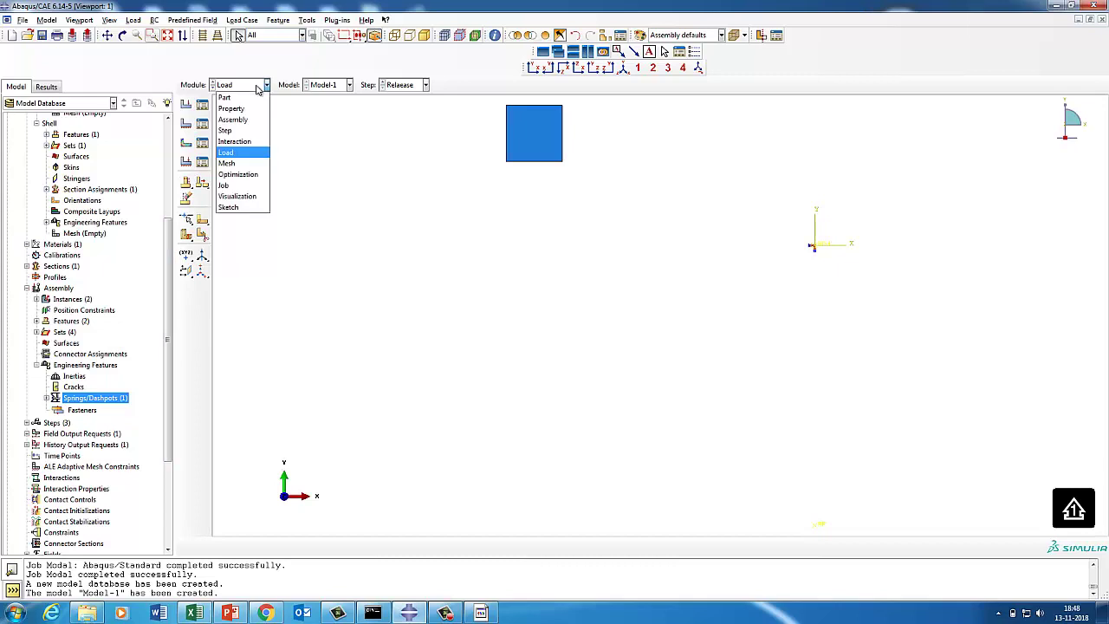
click(227, 129)
scroll(148, 372, down, 5)
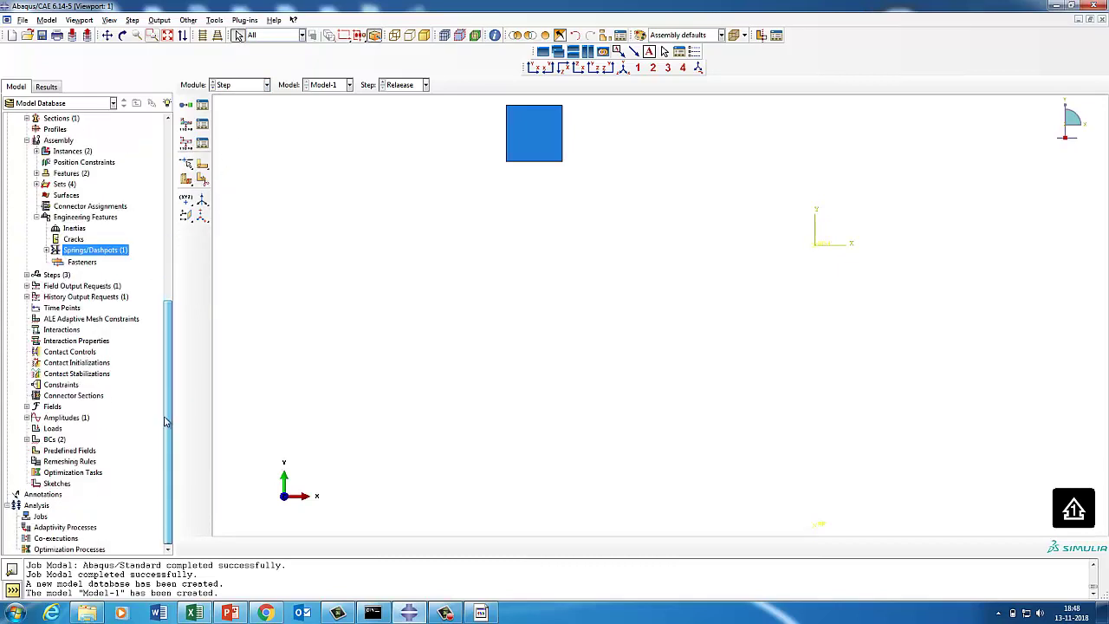
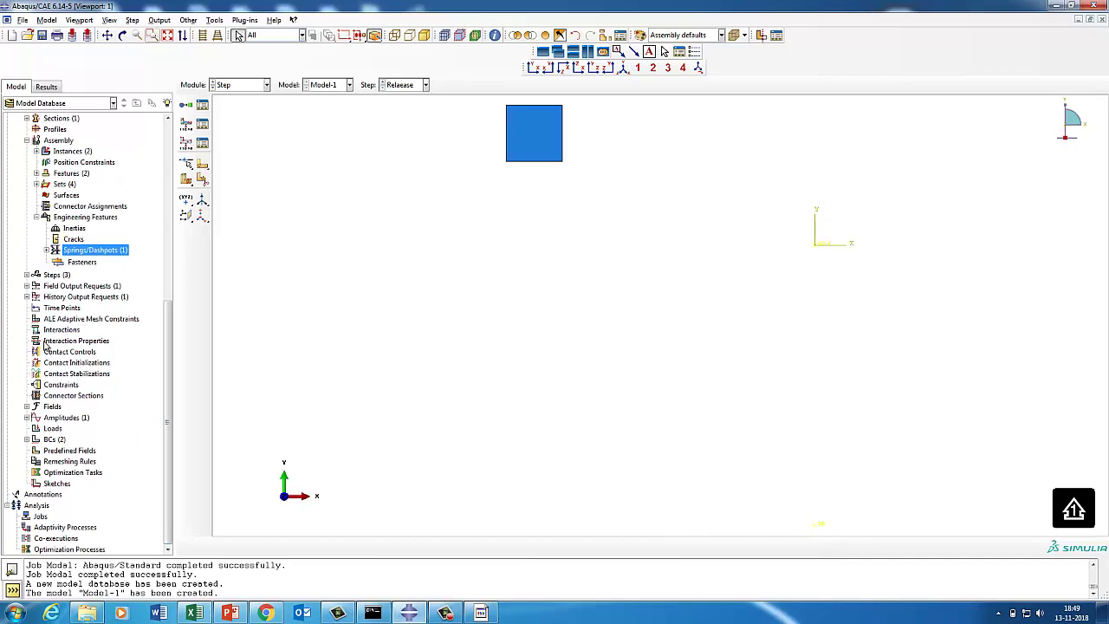
click(27, 296)
click(73, 297)
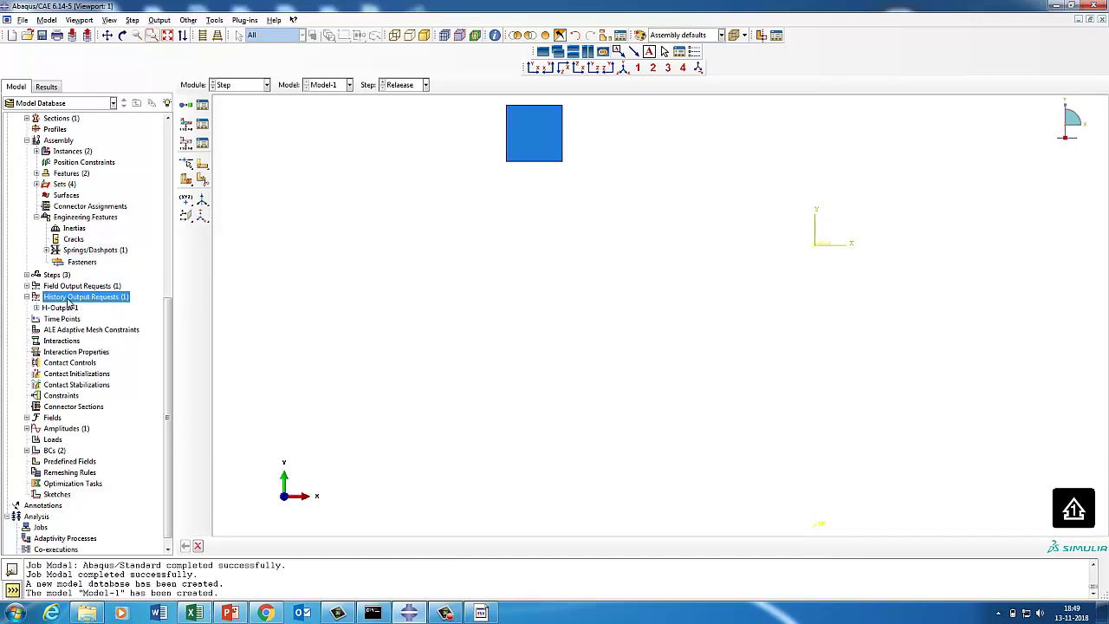
right_click(74, 297)
click(91, 330)
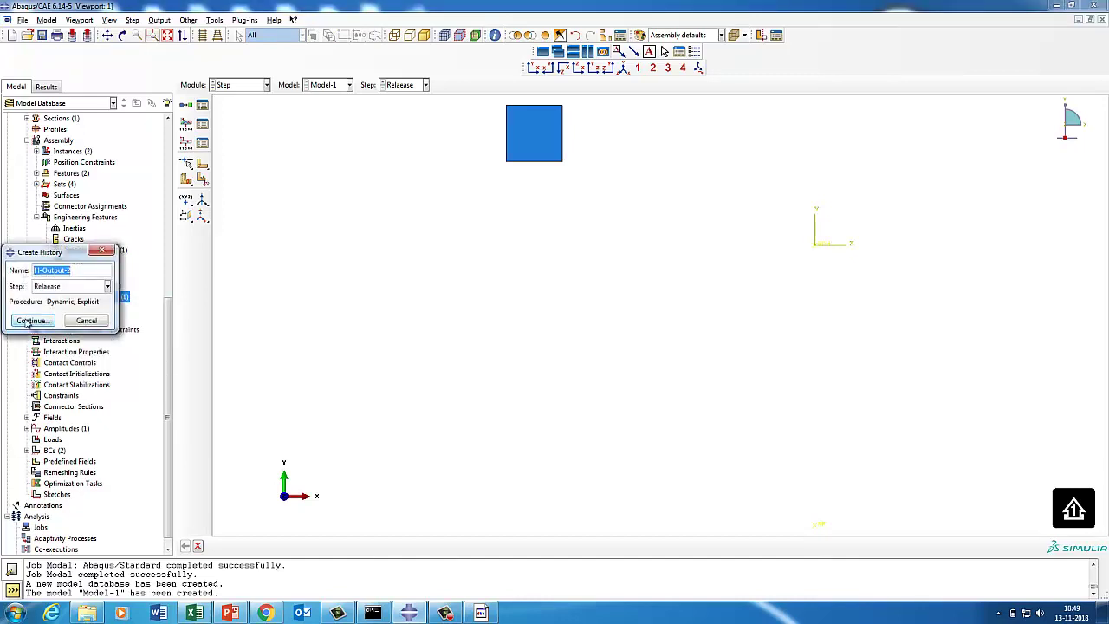
key(Return)
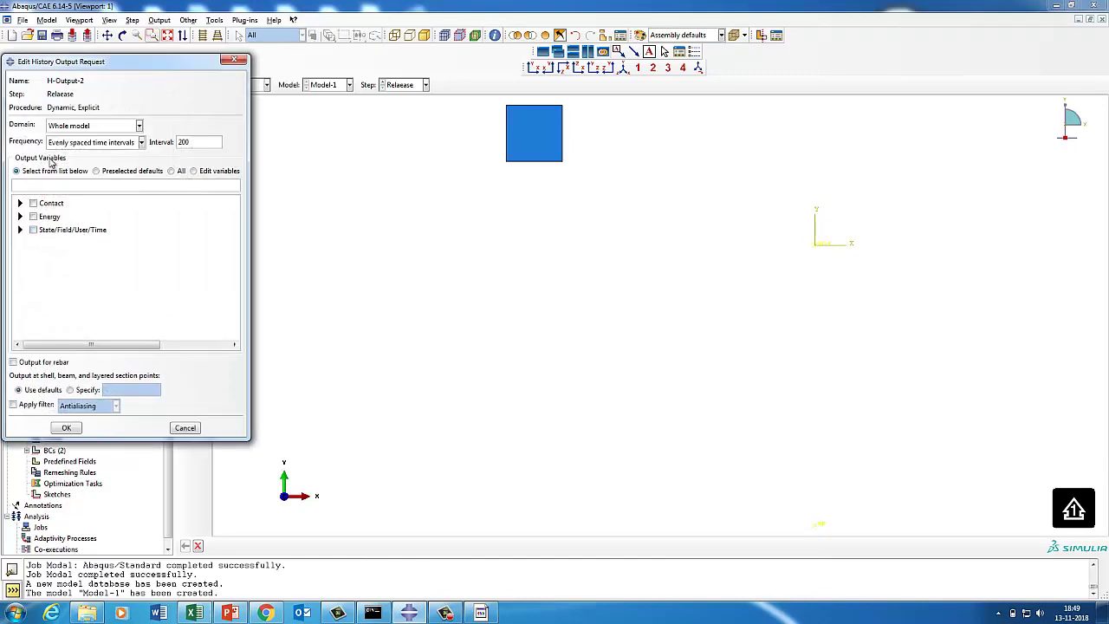
click(73, 126)
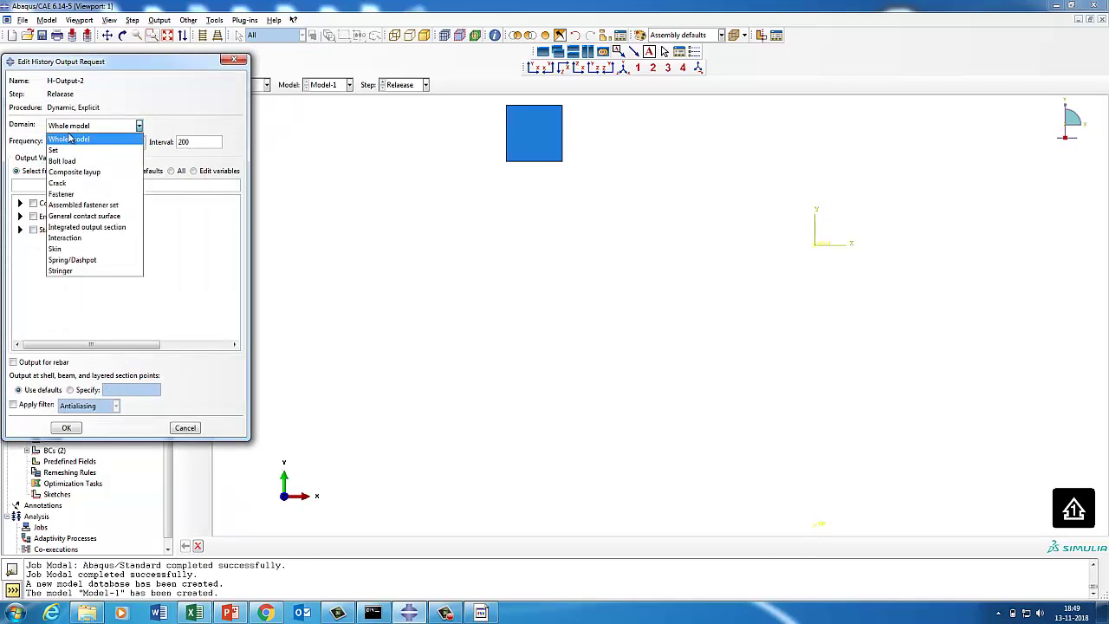
click(151, 91)
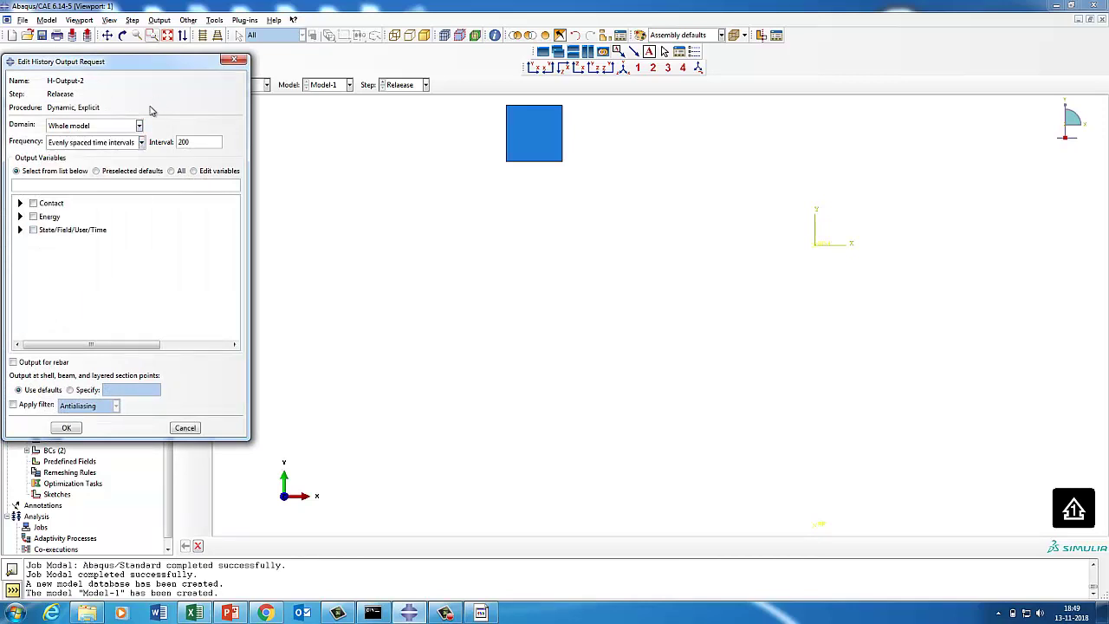
click(78, 145)
click(82, 141)
click(84, 127)
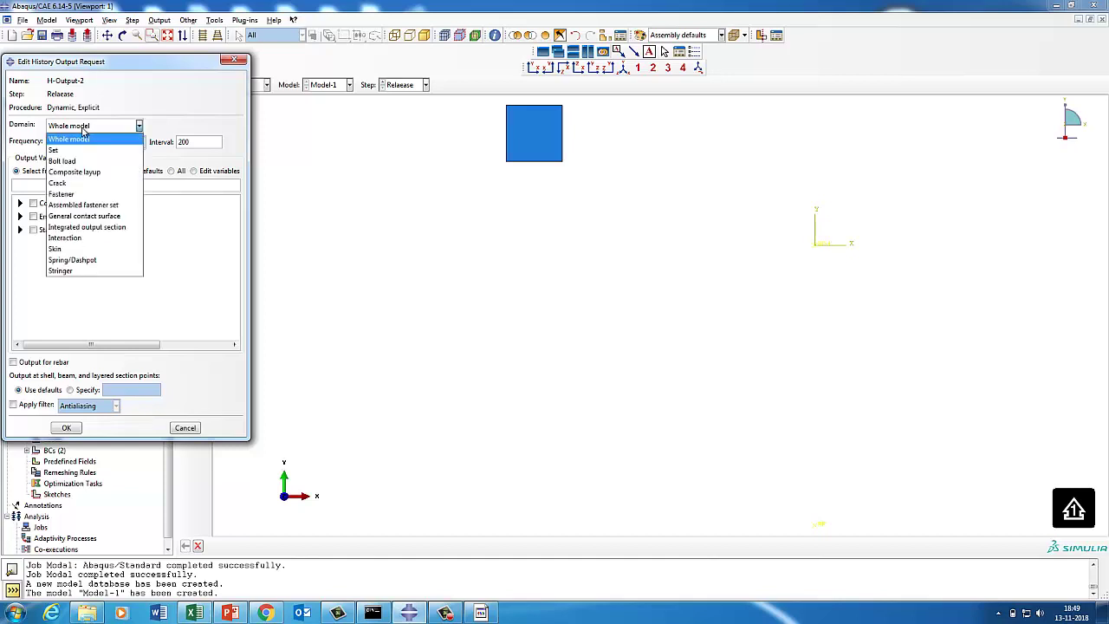
click(187, 428)
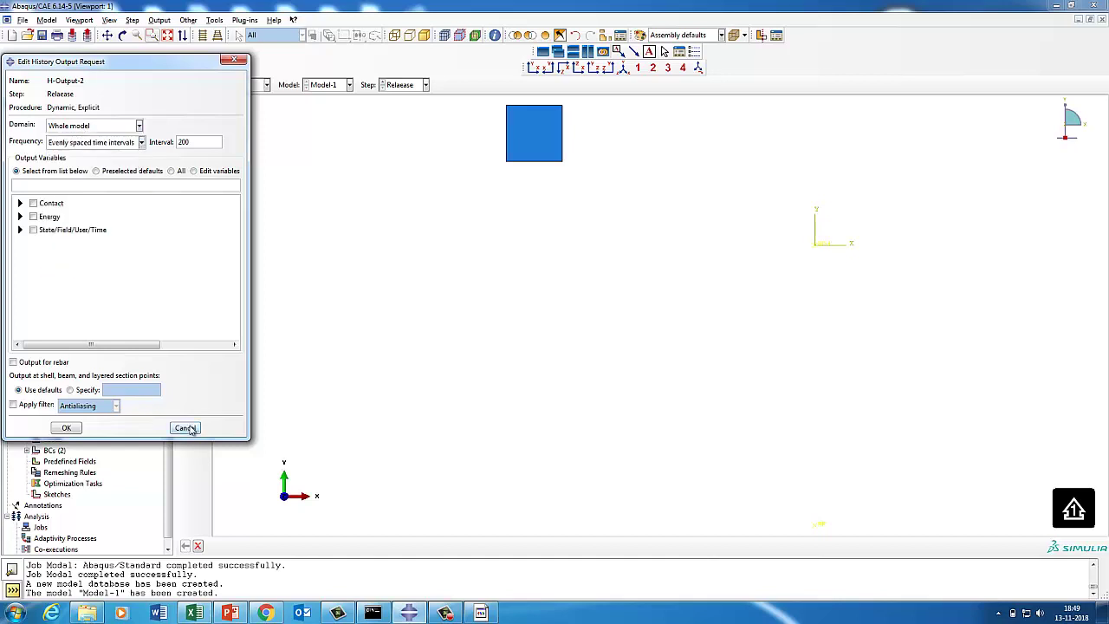
click(446, 612)
click(1050, 556)
- Set the H-Output-2 domain to Set and select translation U2 as the output variable
click(72, 128)
click(63, 147)
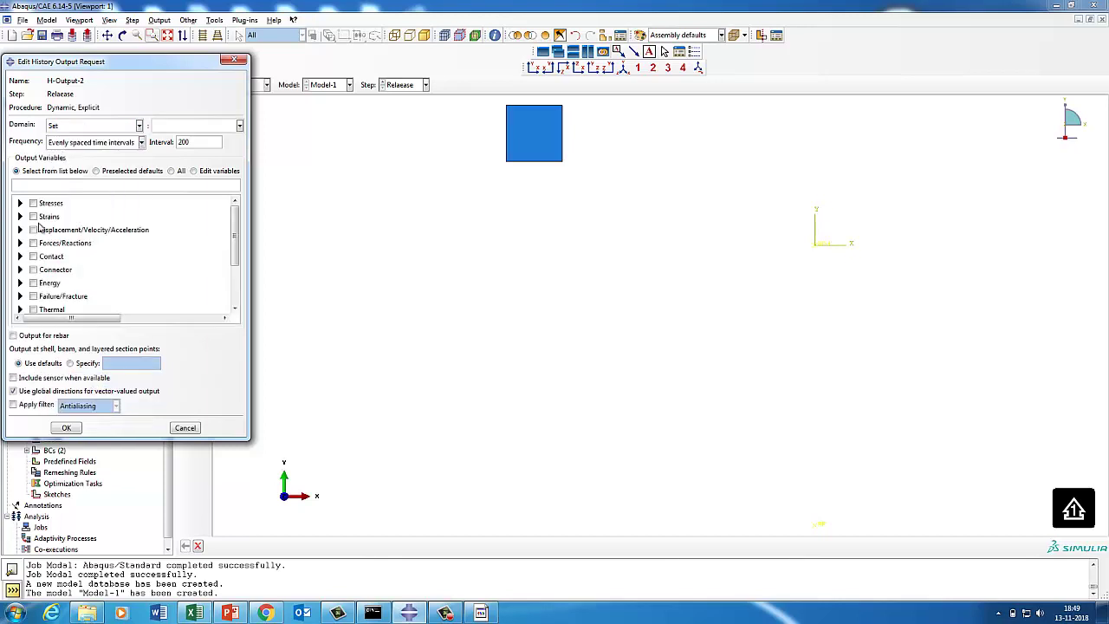
mouse_move(232, 262)
mouse_down()
mouse_move(232, 298)
mouse_move(232, 263)
mouse_up()
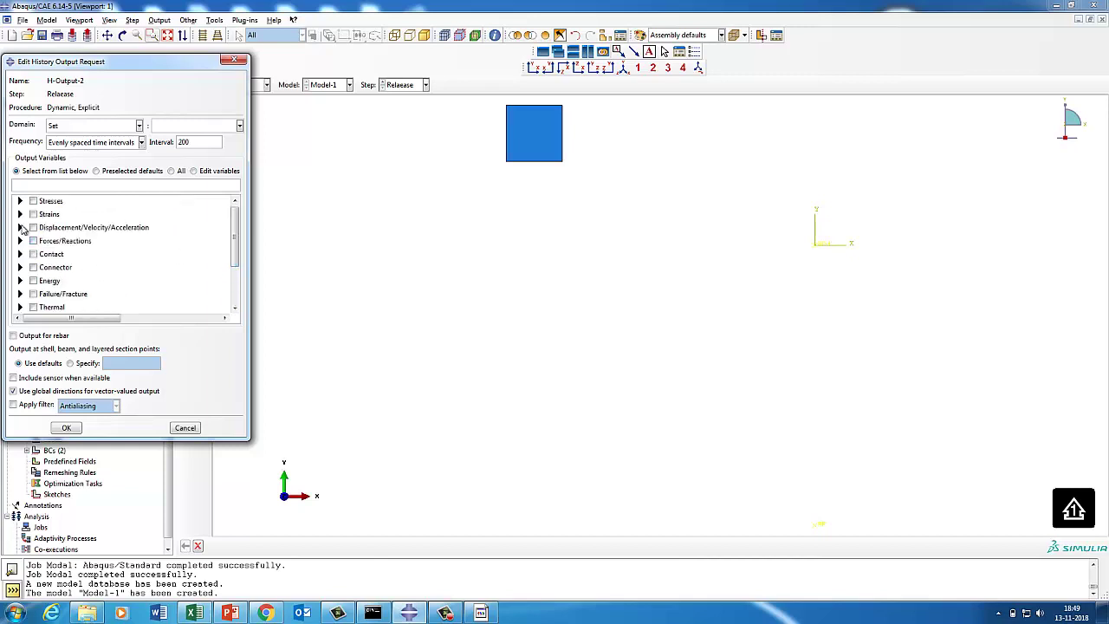
click(20, 227)
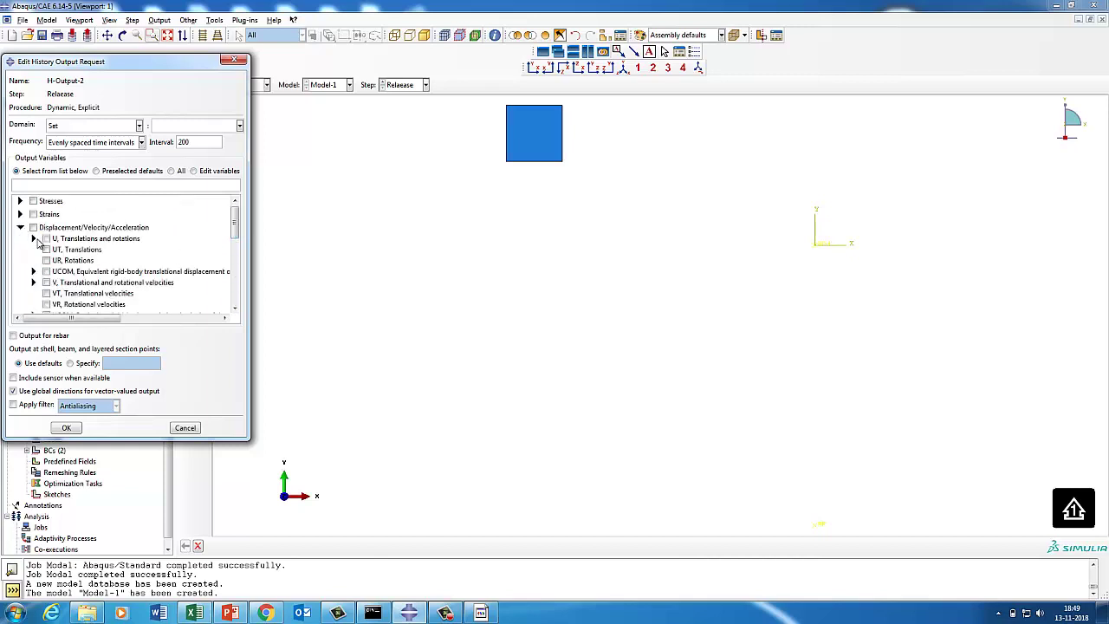
click(33, 238)
click(60, 260)
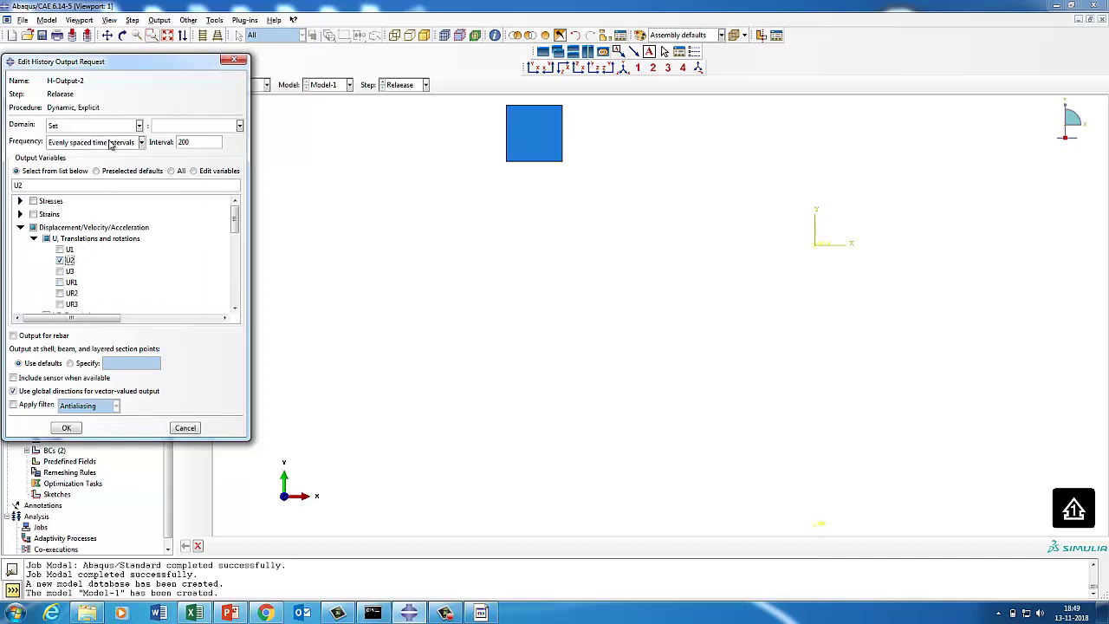
- Choose Mass-1.Set-1 as the set for H-Output-2 and save the history output request
click(173, 129)
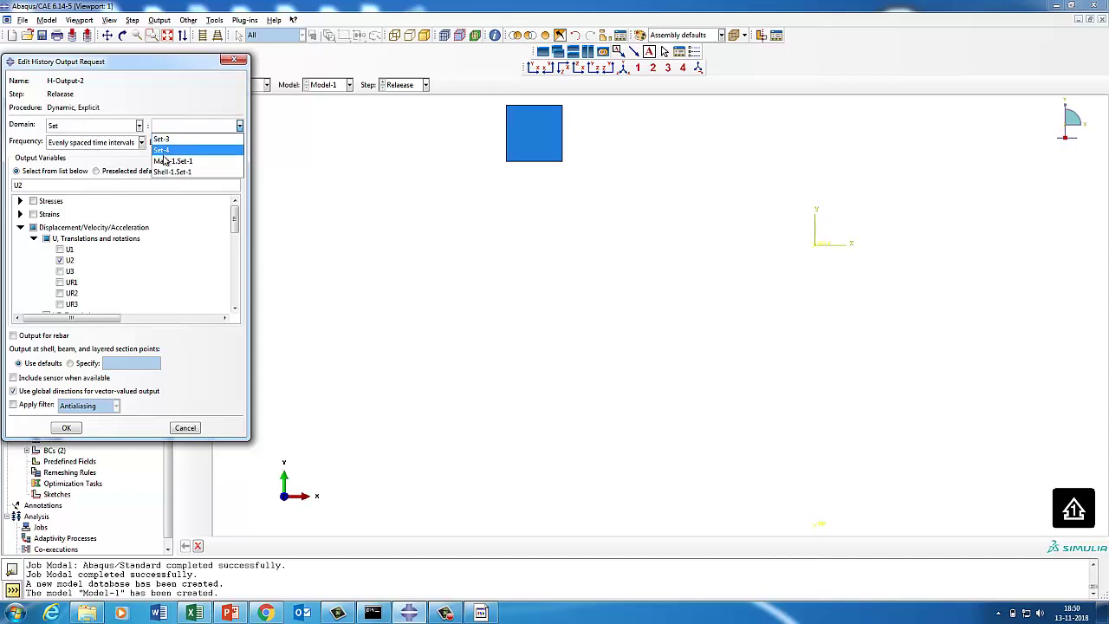
click(165, 161)
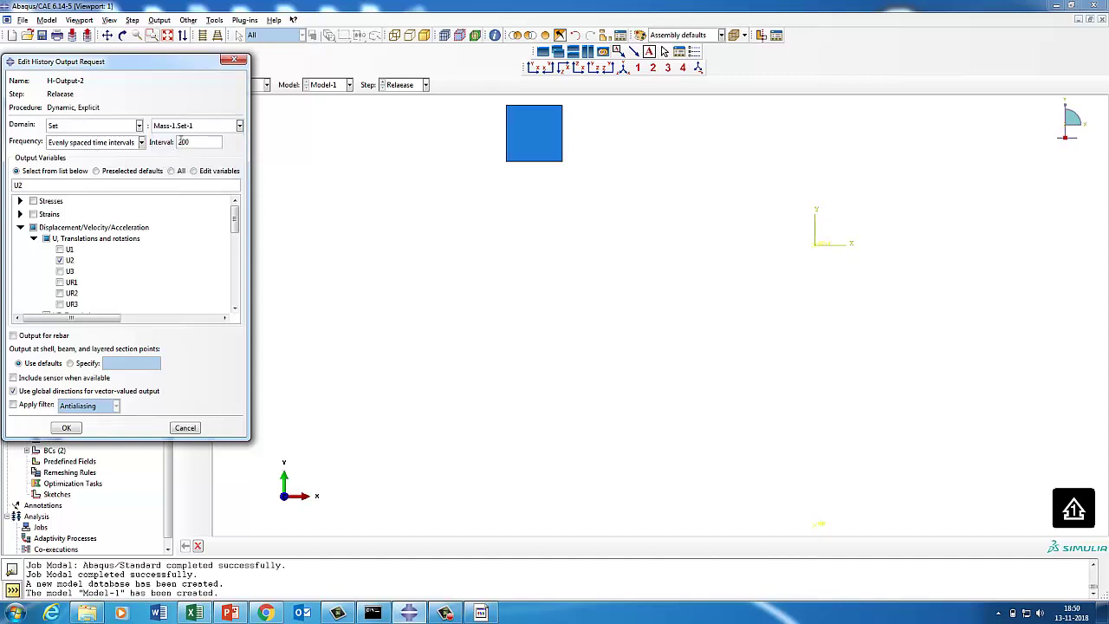
click(184, 132)
click(167, 162)
click(76, 429)
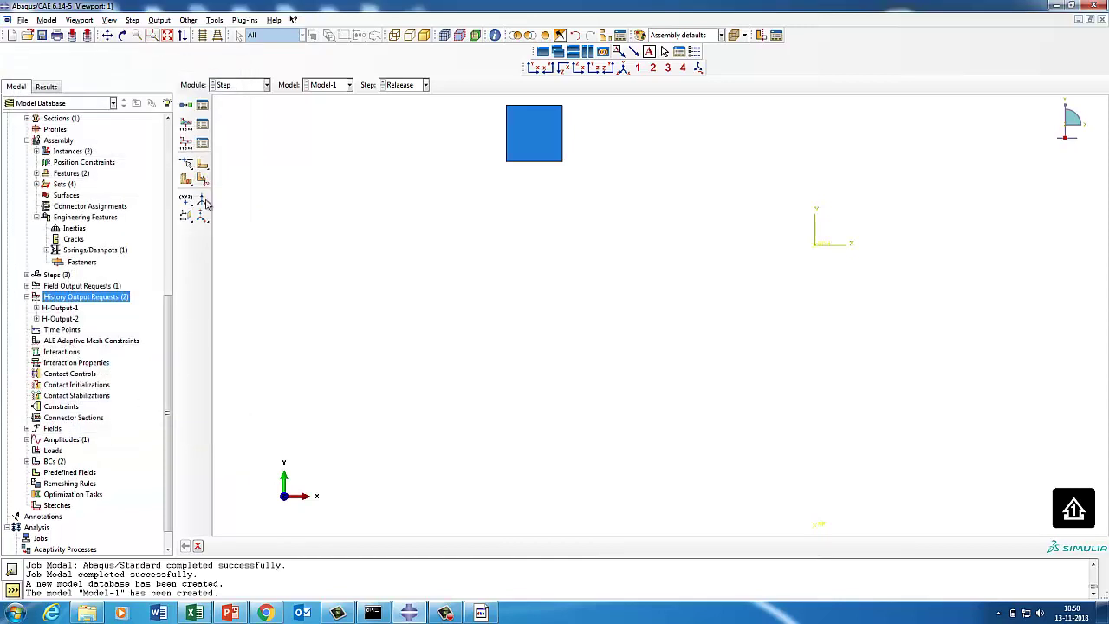
- Check the set defined on the Mass part by highlighting its Set-1 in the Part module
click(241, 86)
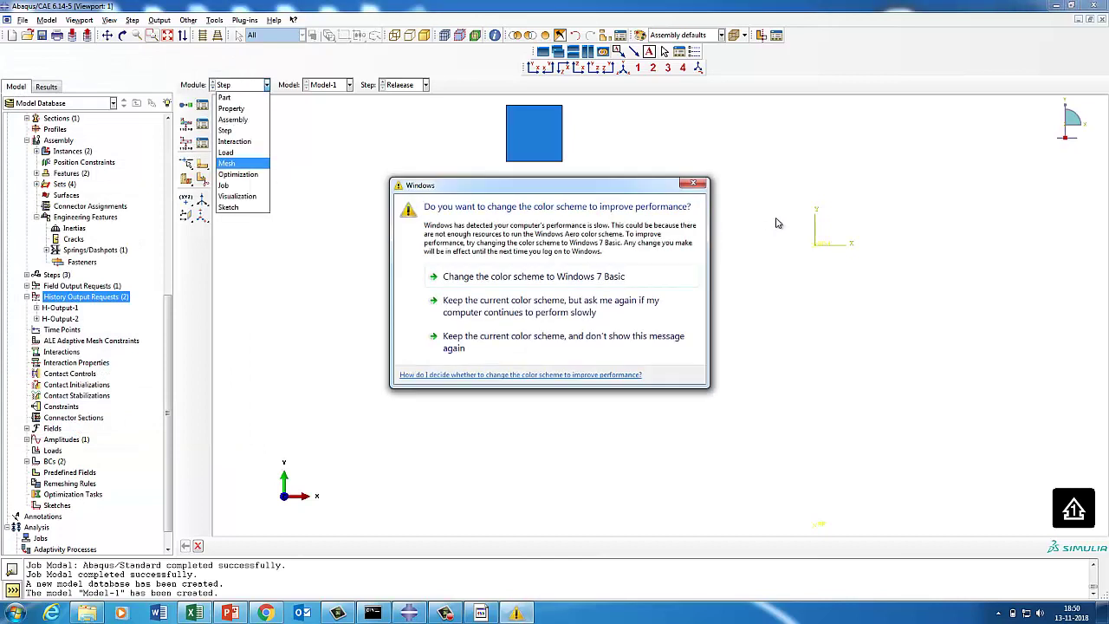
click(695, 183)
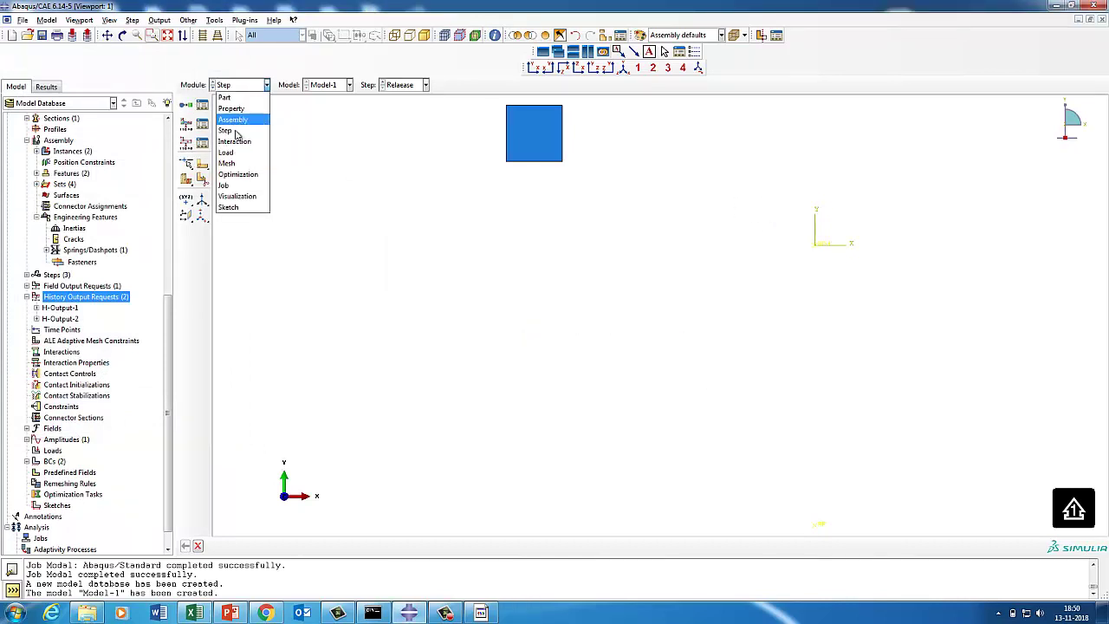
click(225, 97)
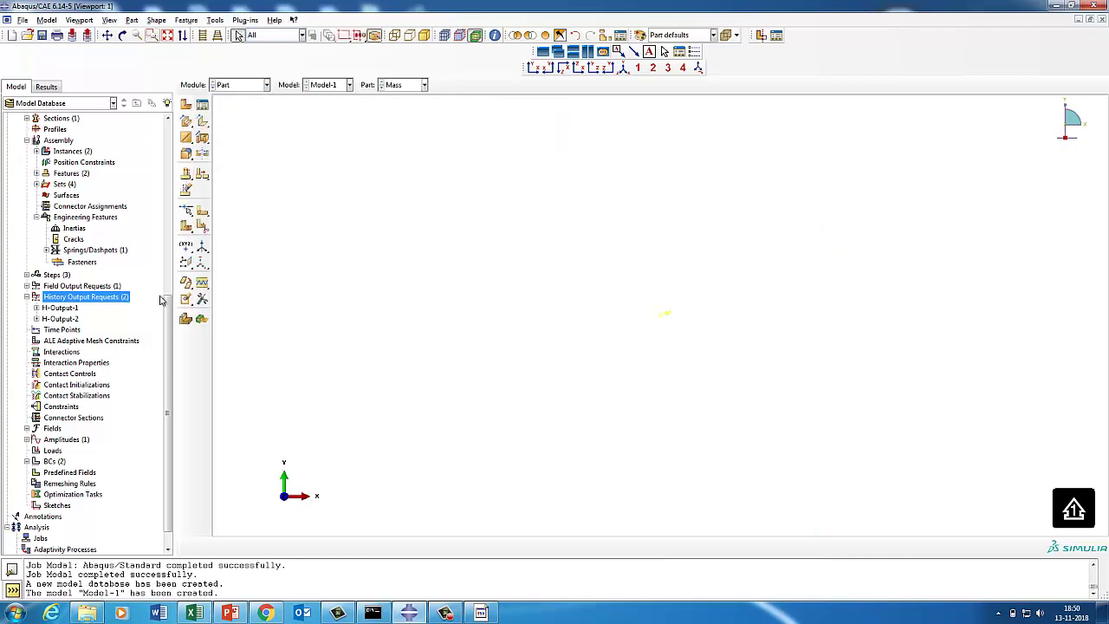
drag(168, 303, 156, 121)
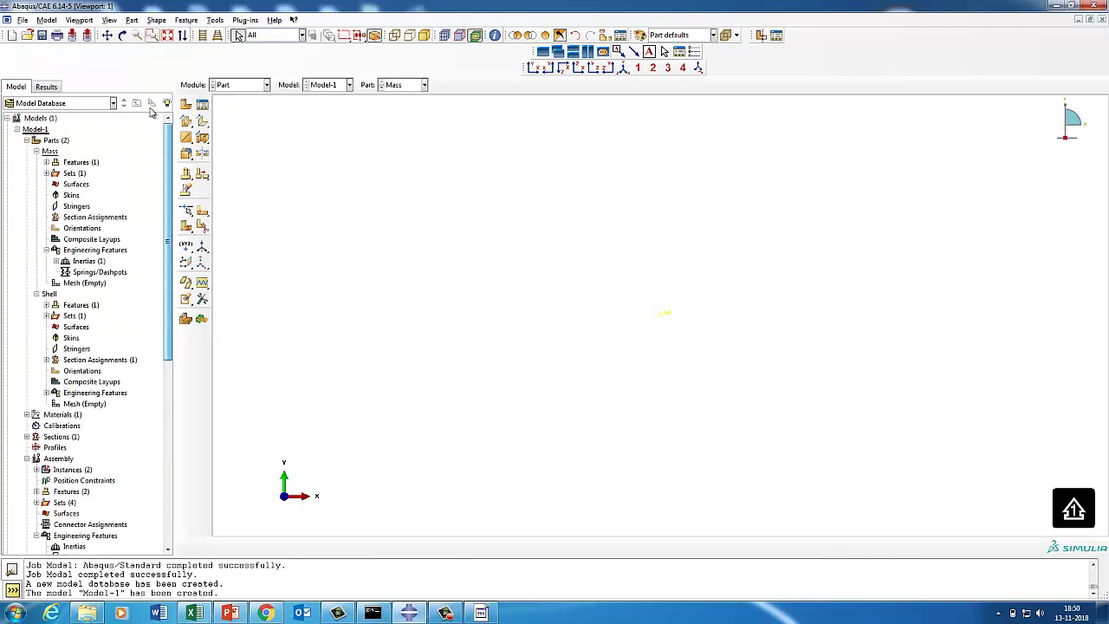
click(46, 173)
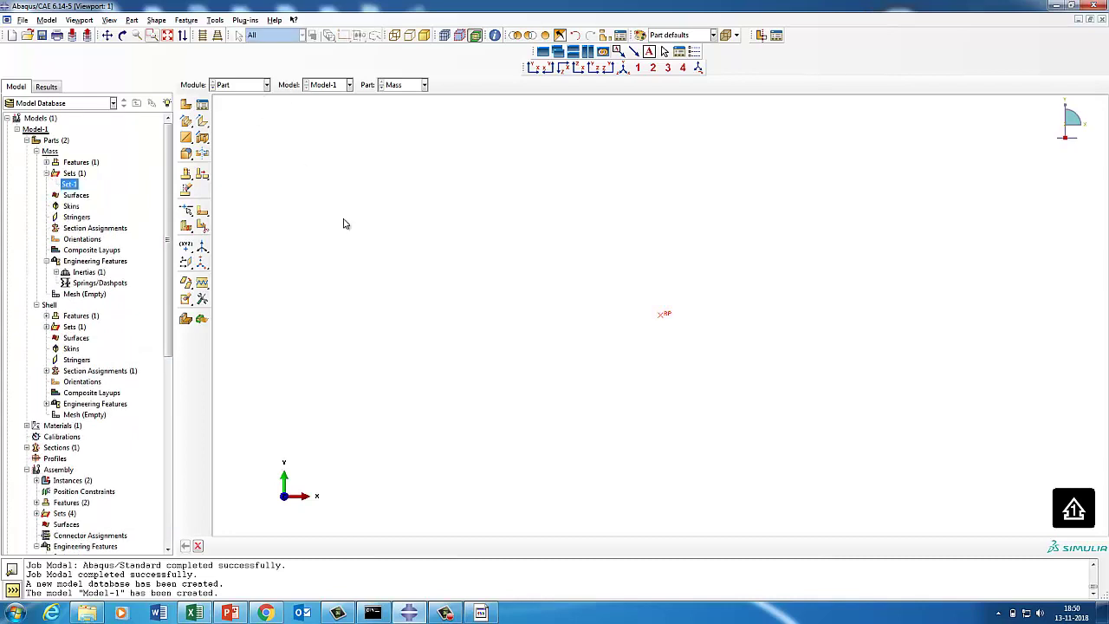
- Review the H-Output-2 history output request in the Step module, keeping Mass-1.Set-1 as its set
click(223, 85)
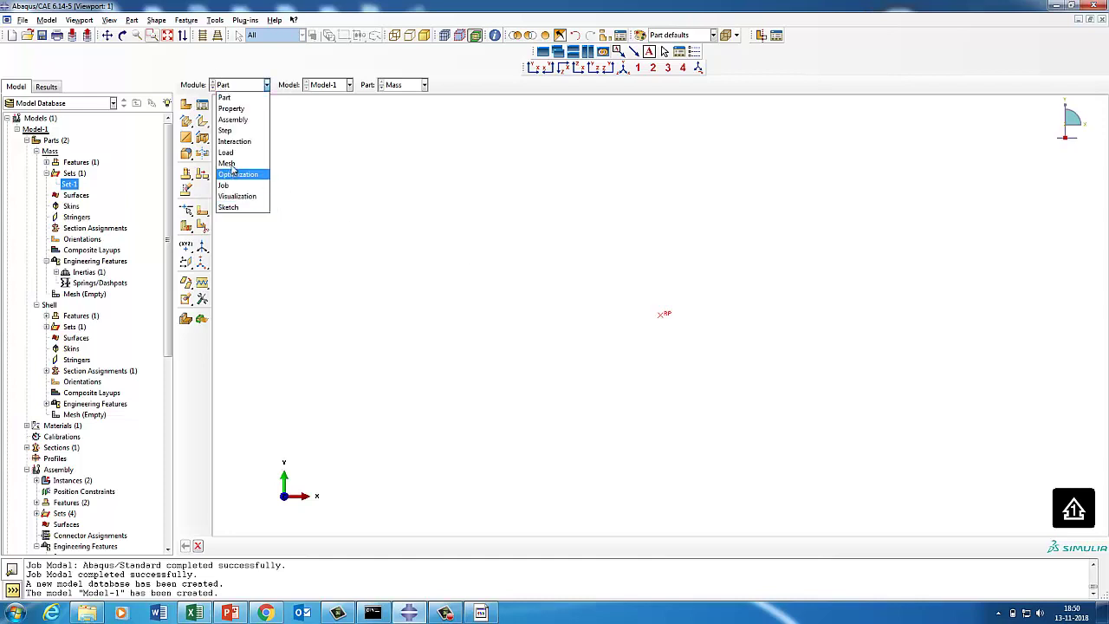
click(227, 131)
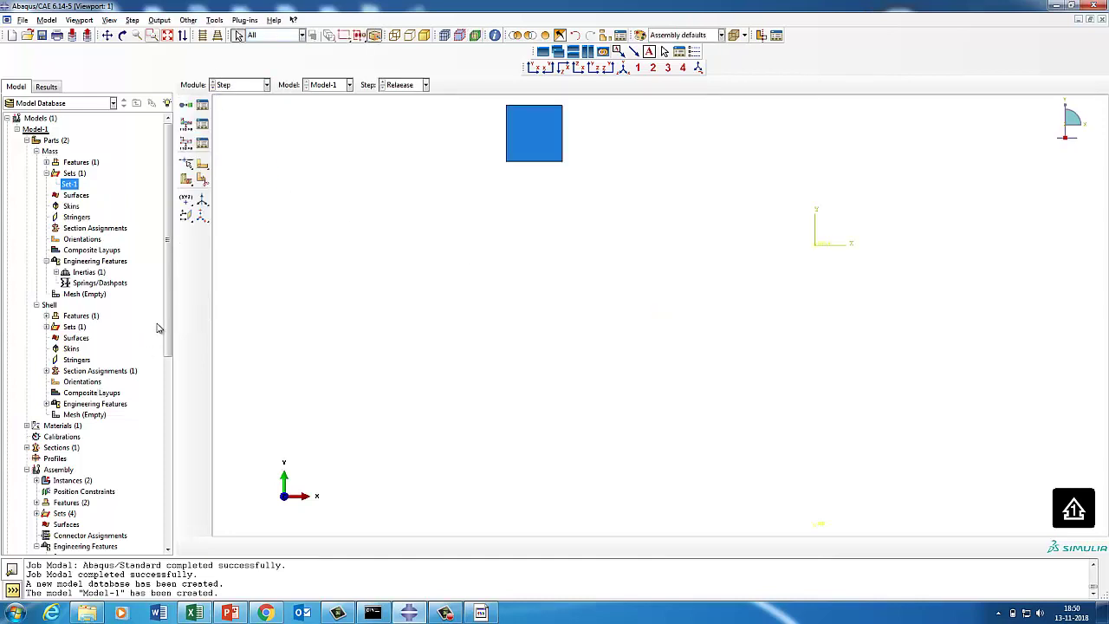
scroll(171, 338, down, 9)
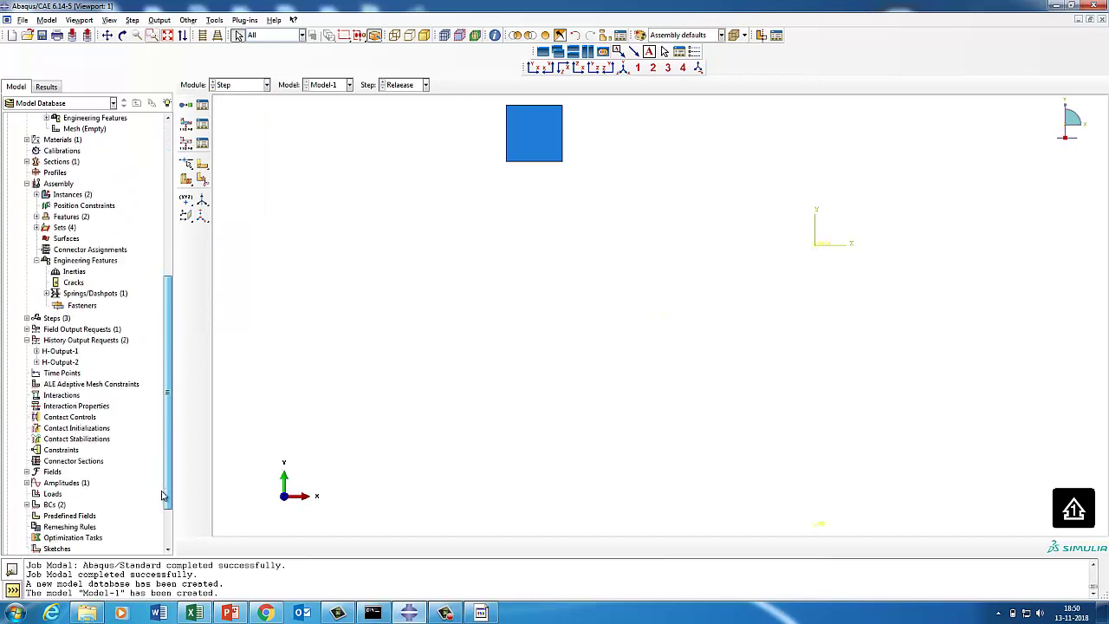
click(60, 356)
right_click(59, 357)
click(76, 374)
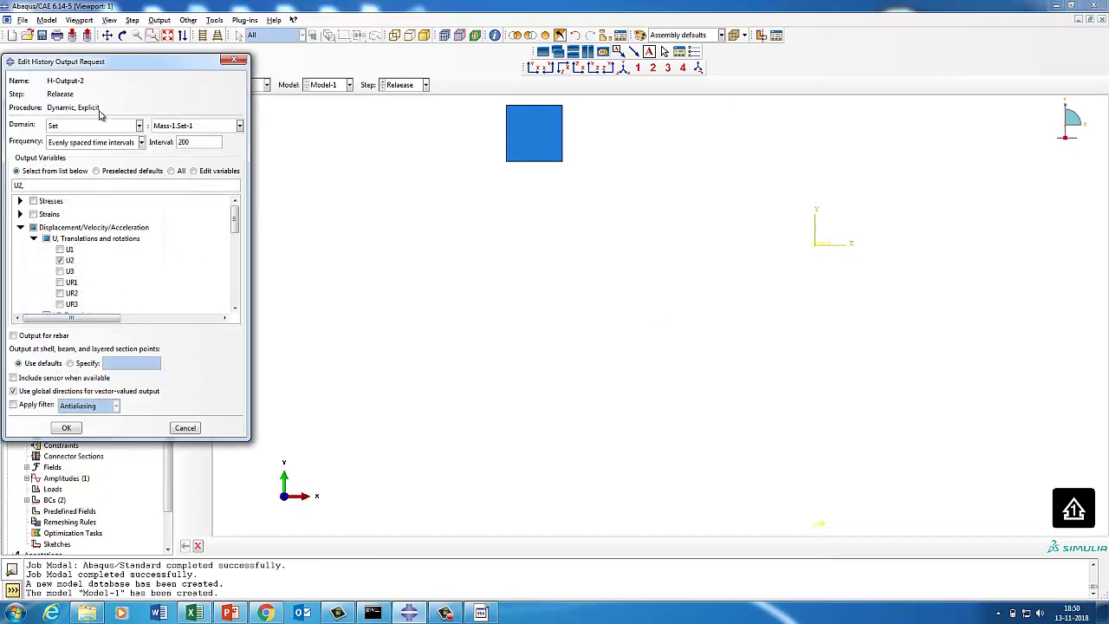
click(173, 127)
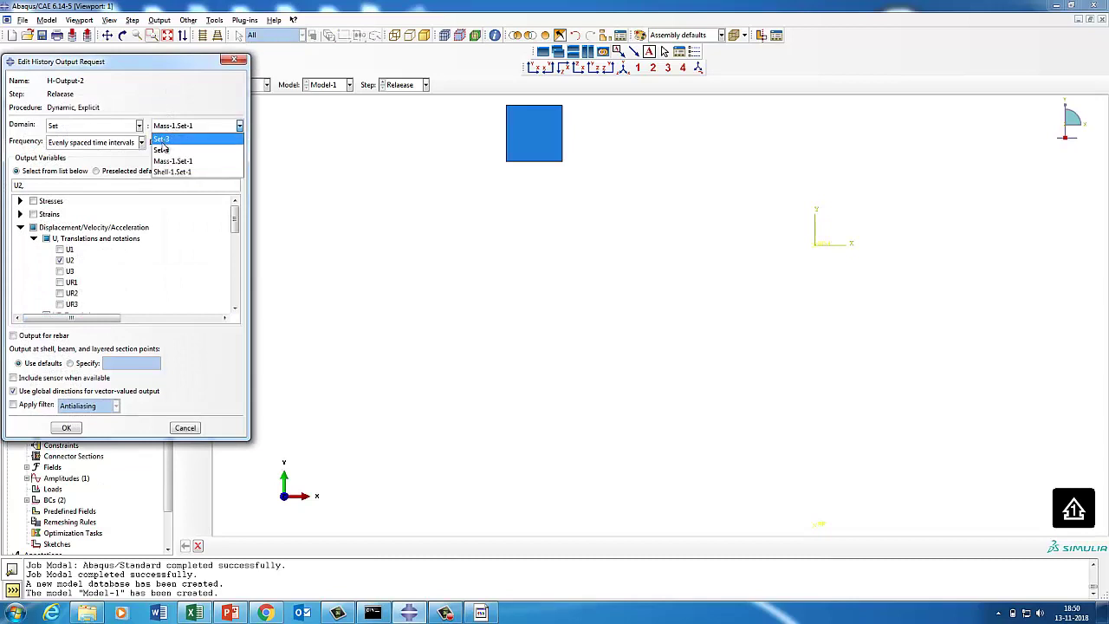
click(182, 163)
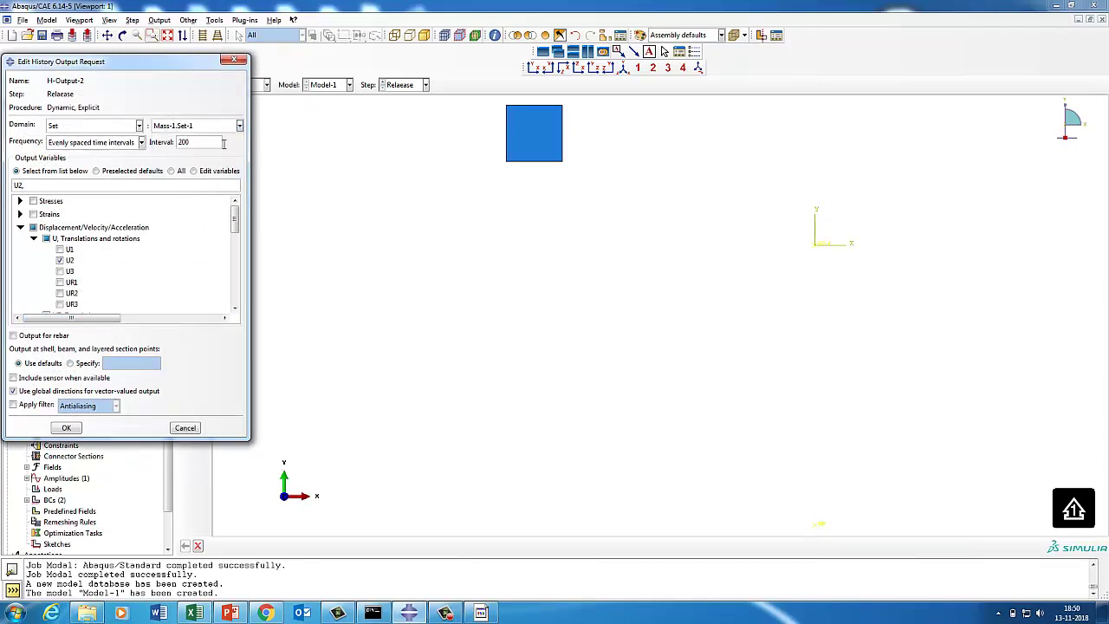
click(67, 428)
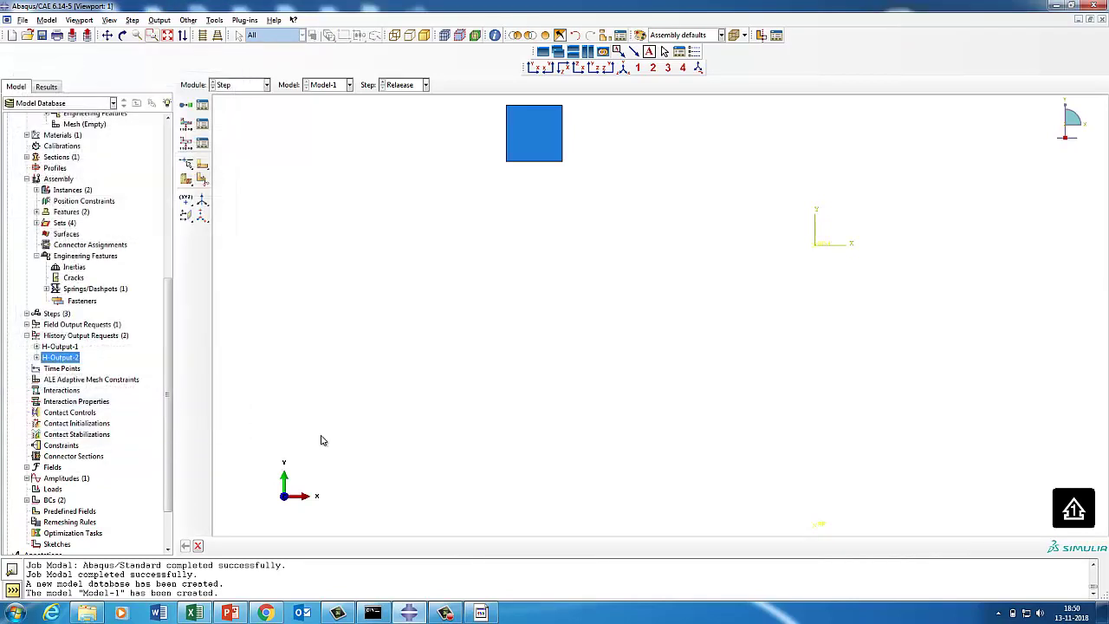
- Create a full analysis job named Spring for Model-1
click(249, 90)
click(227, 183)
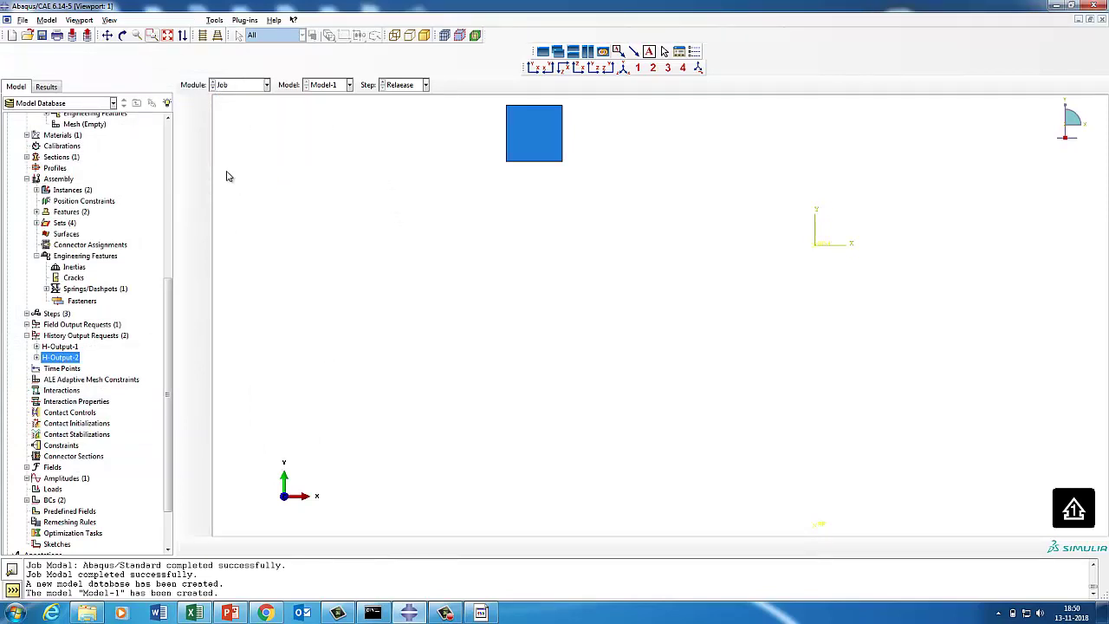
click(202, 105)
click(31, 209)
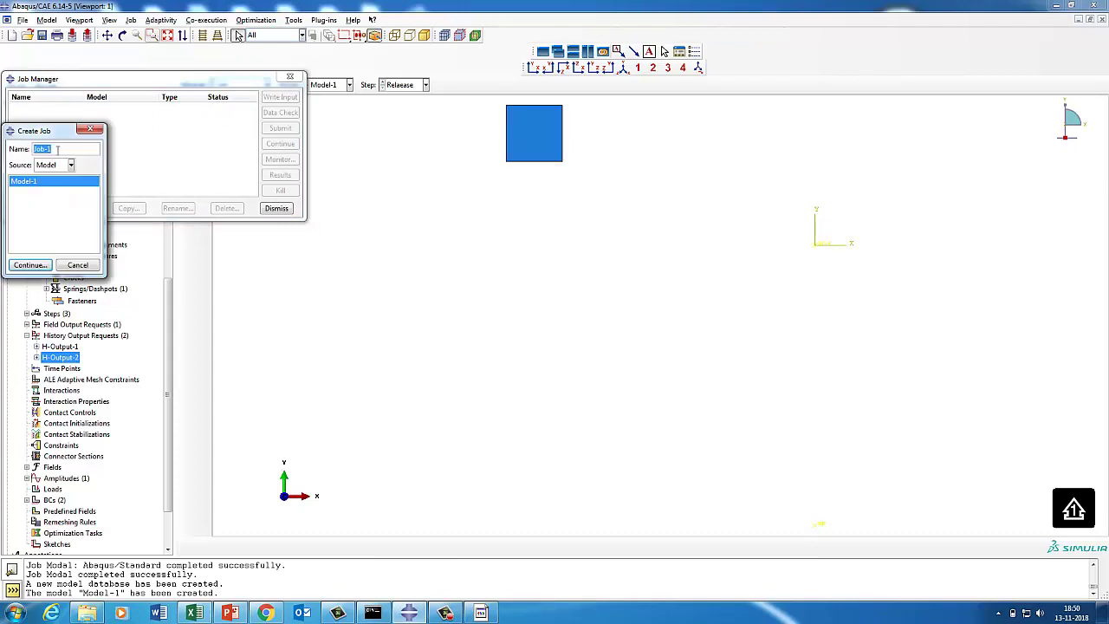
text(Spring)
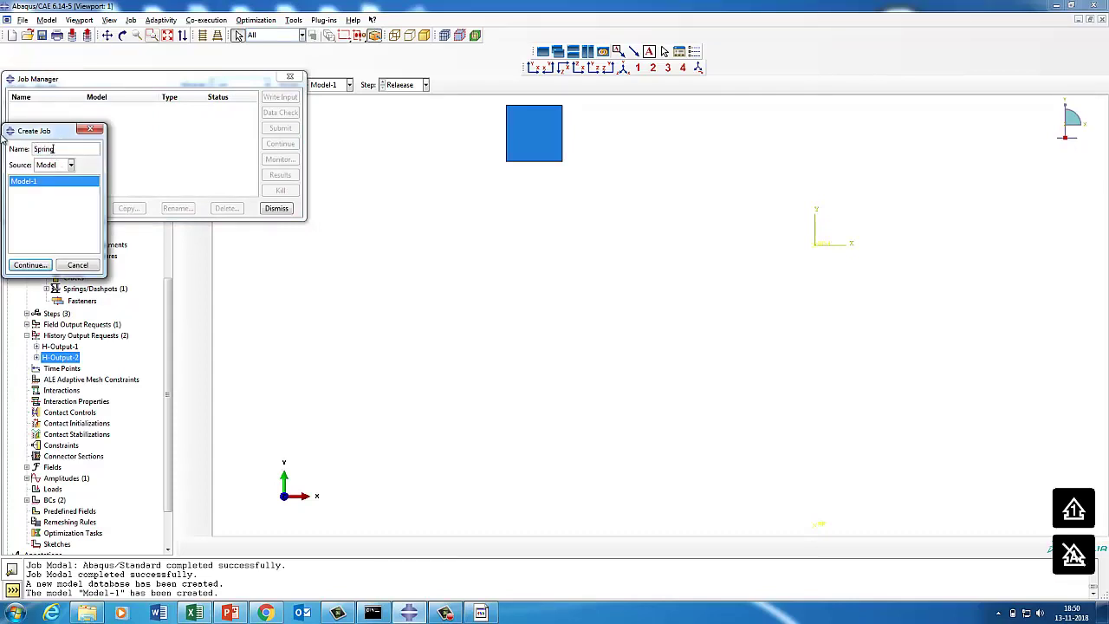
click(31, 265)
click(75, 423)
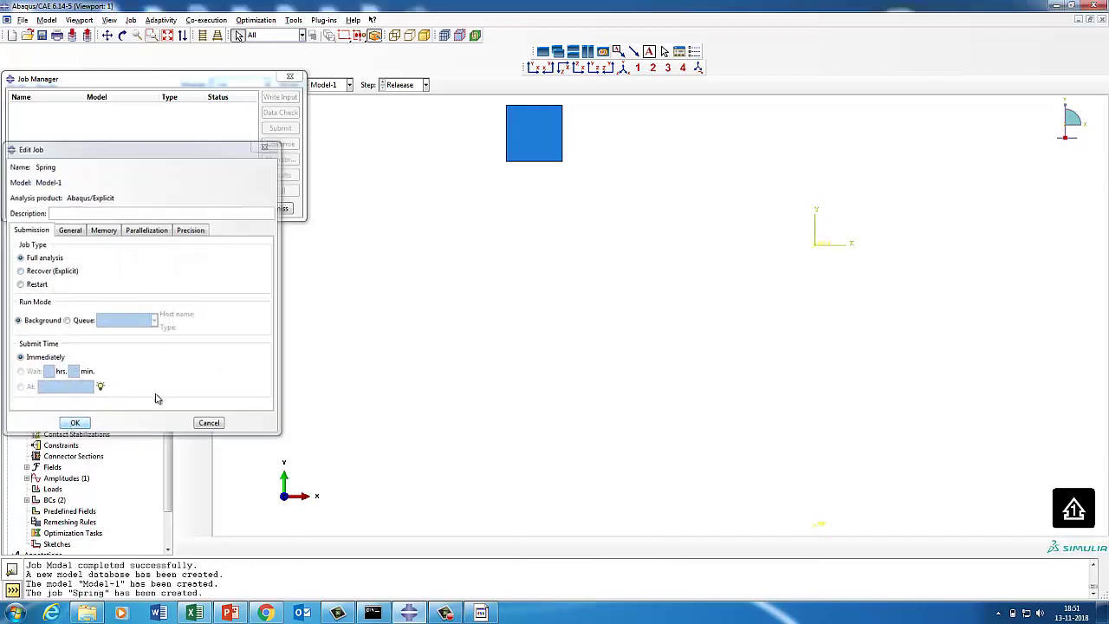
click(276, 115)
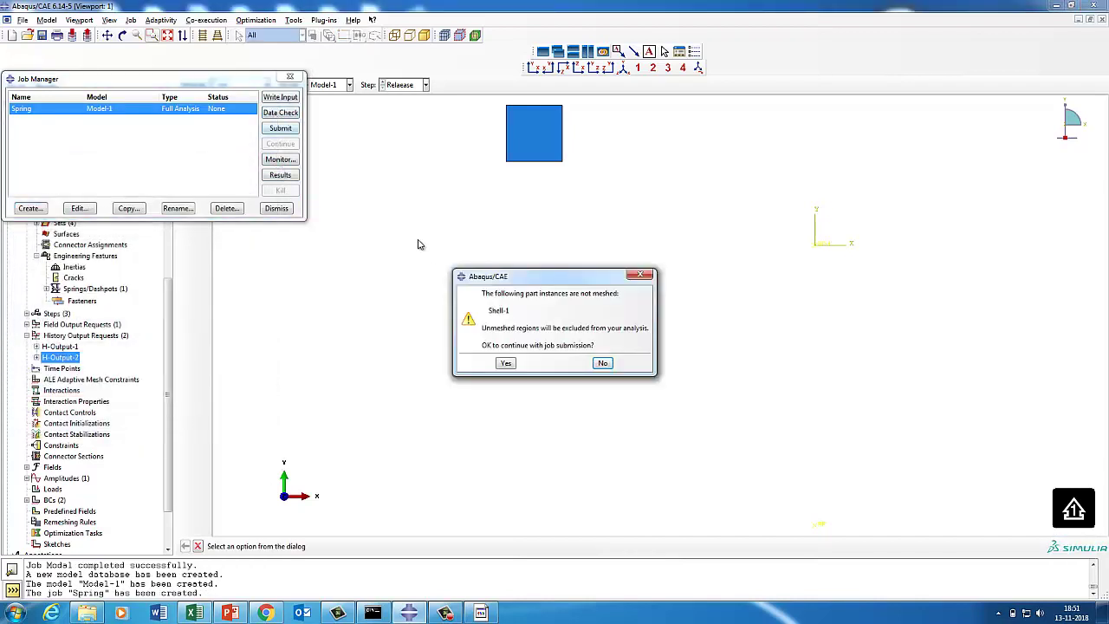
click(603, 364)
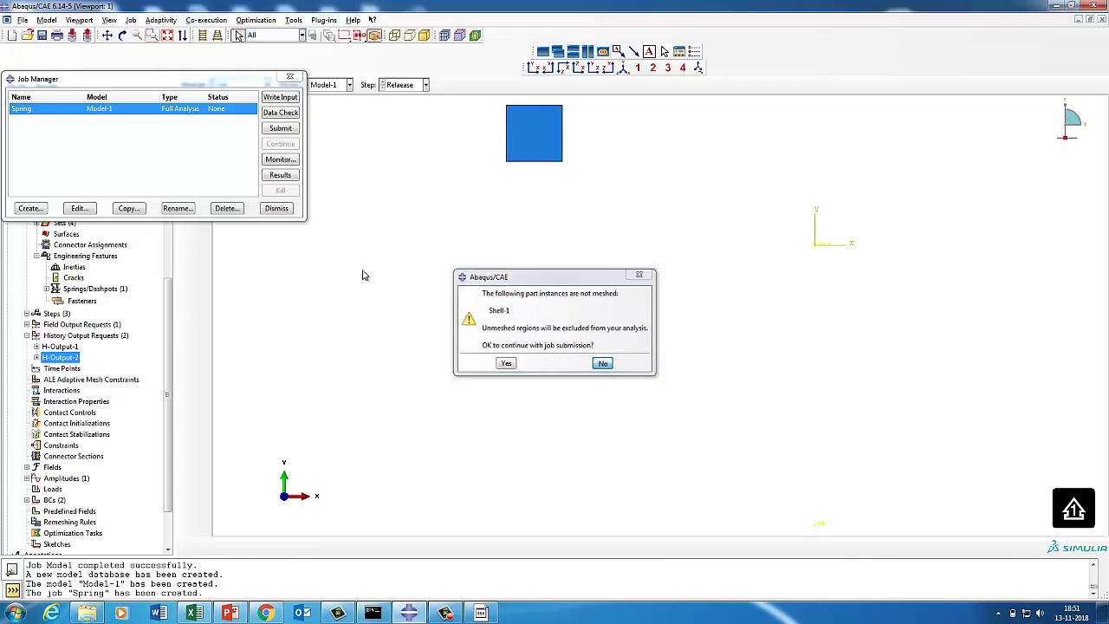
click(277, 208)
- Seed the Shell part with an approximate global size of 5 and mesh it
click(225, 84)
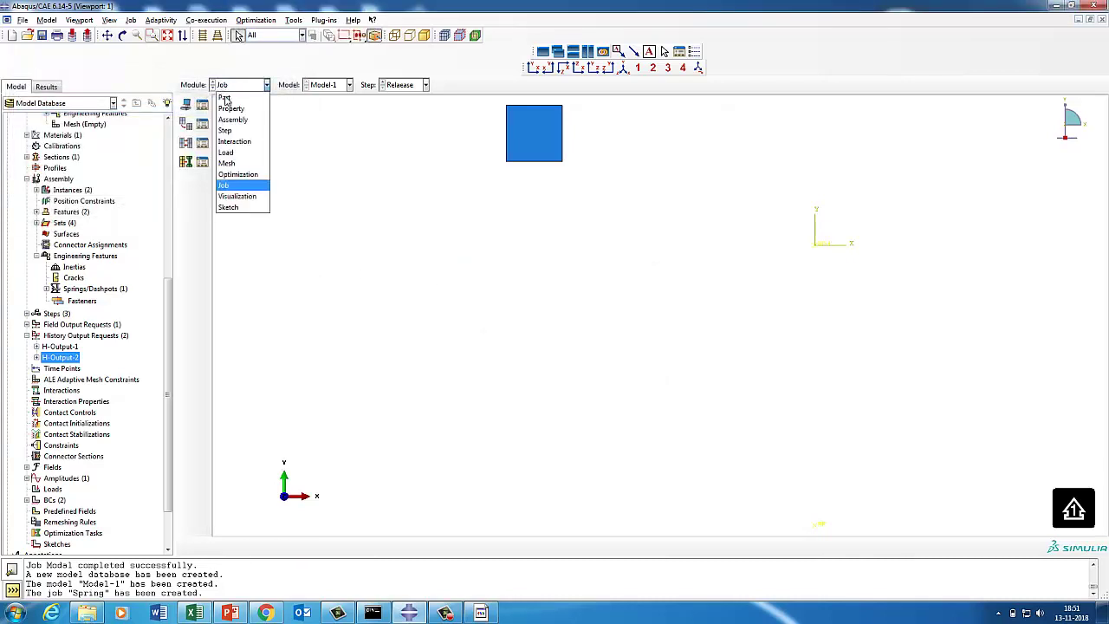
click(250, 160)
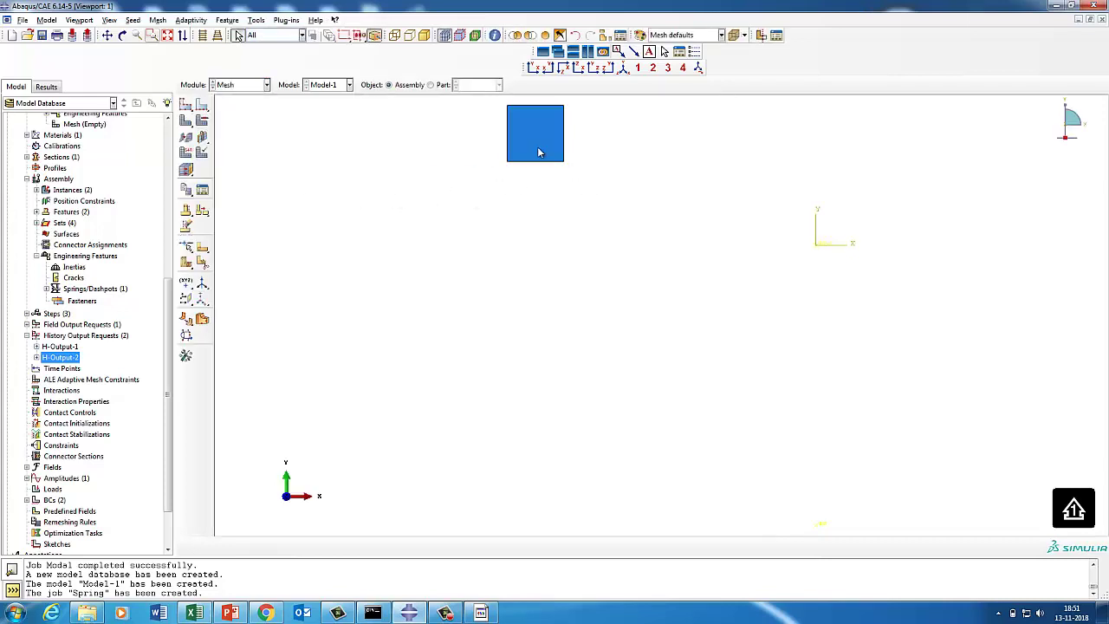
click(431, 85)
click(478, 84)
click(471, 110)
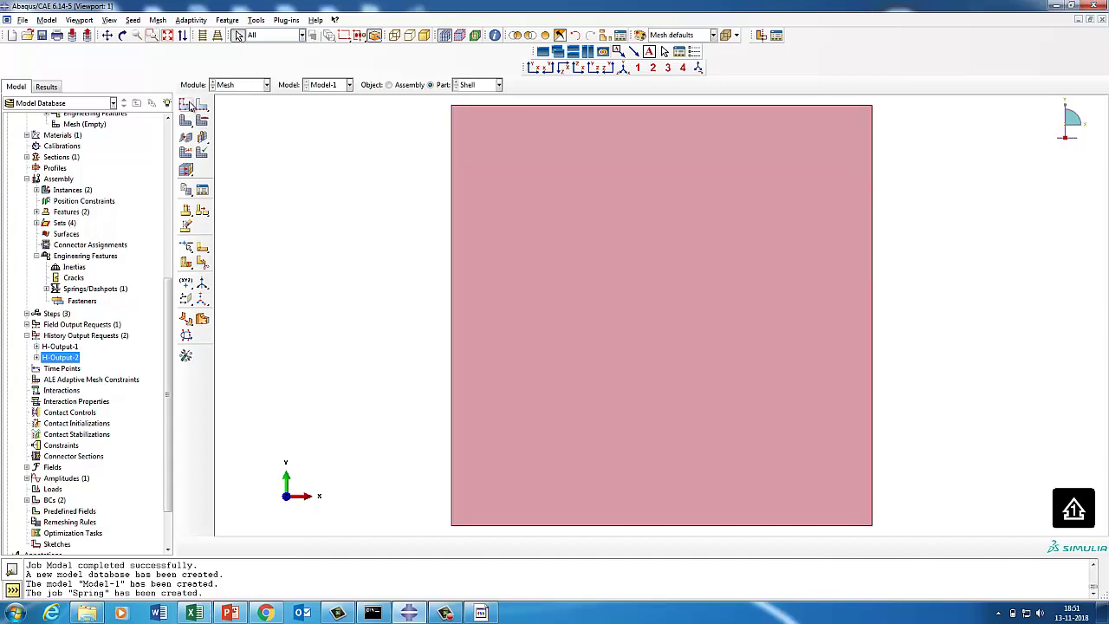
click(203, 152)
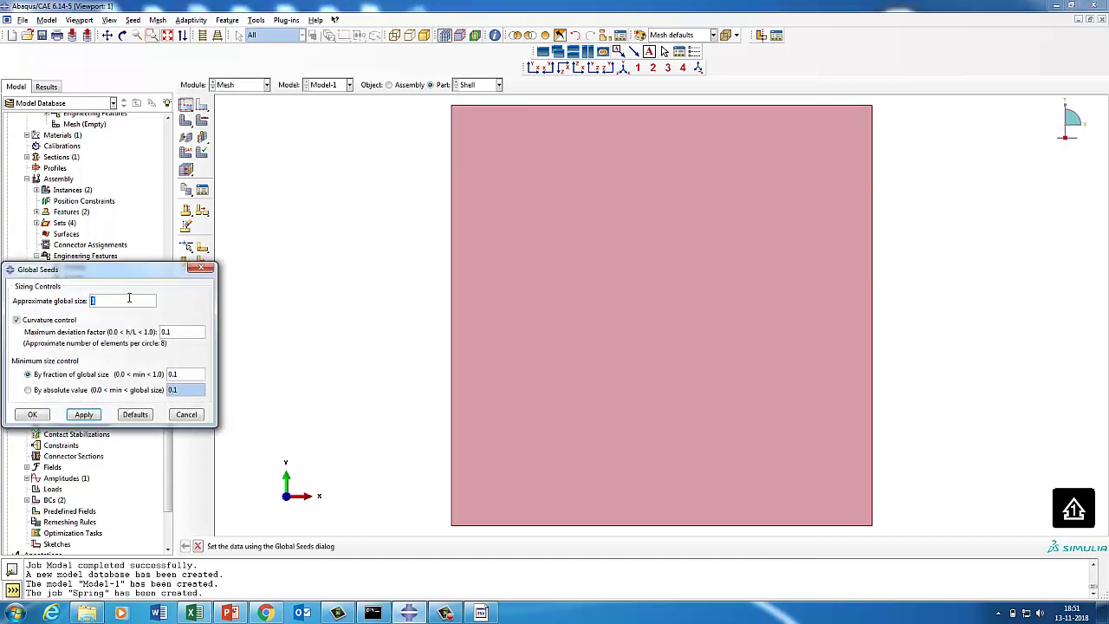
click(84, 414)
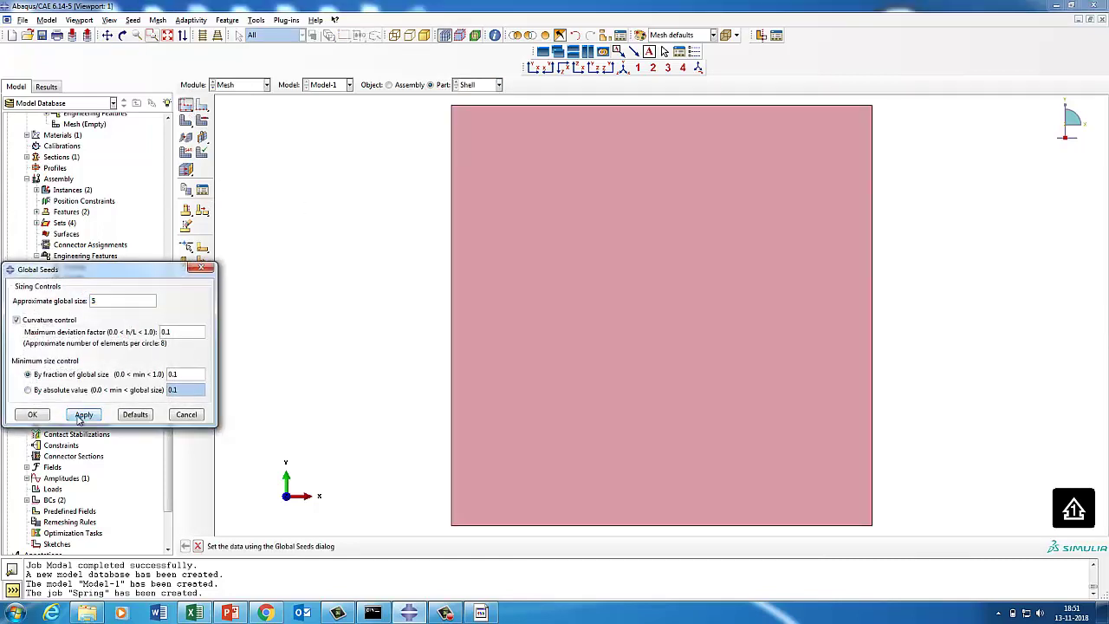
click(32, 414)
click(186, 121)
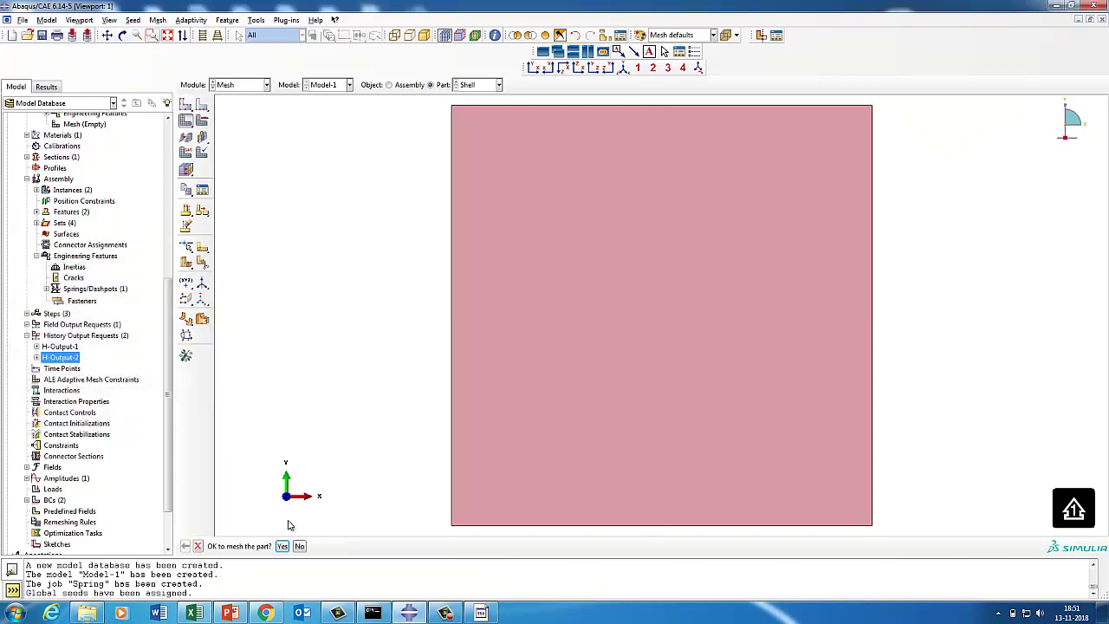
click(283, 548)
- Run a data check on the Spring job
click(246, 86)
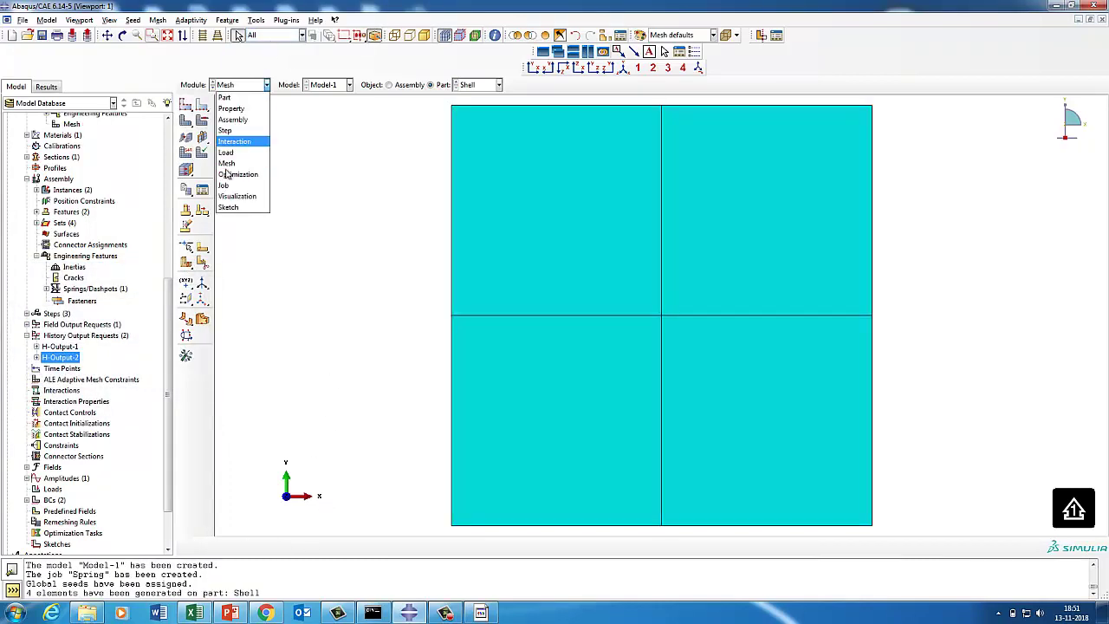
click(225, 185)
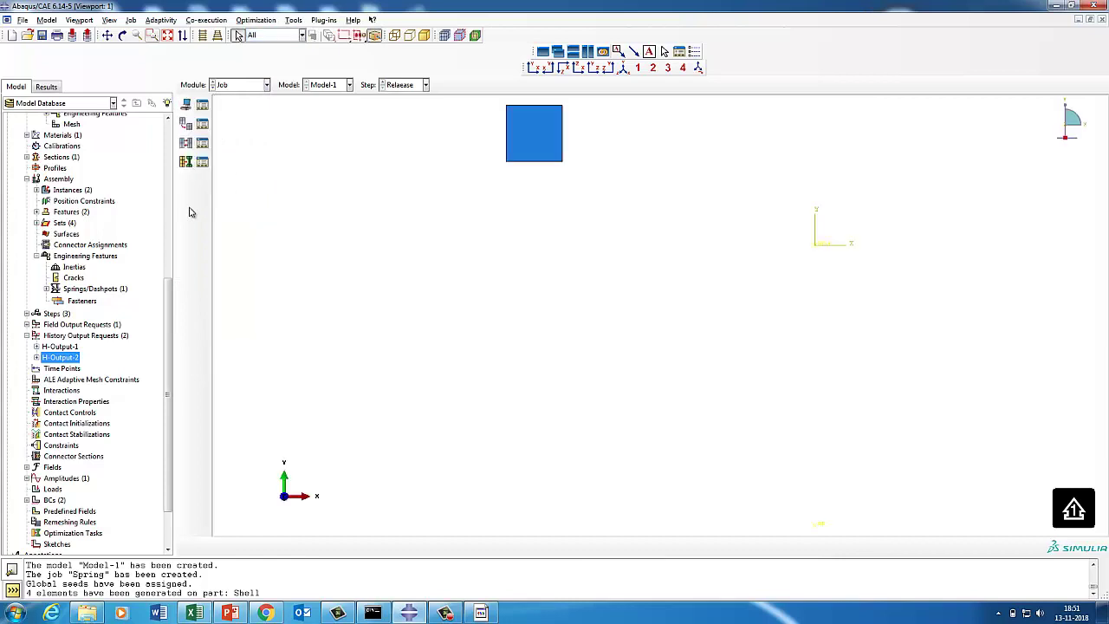
click(203, 105)
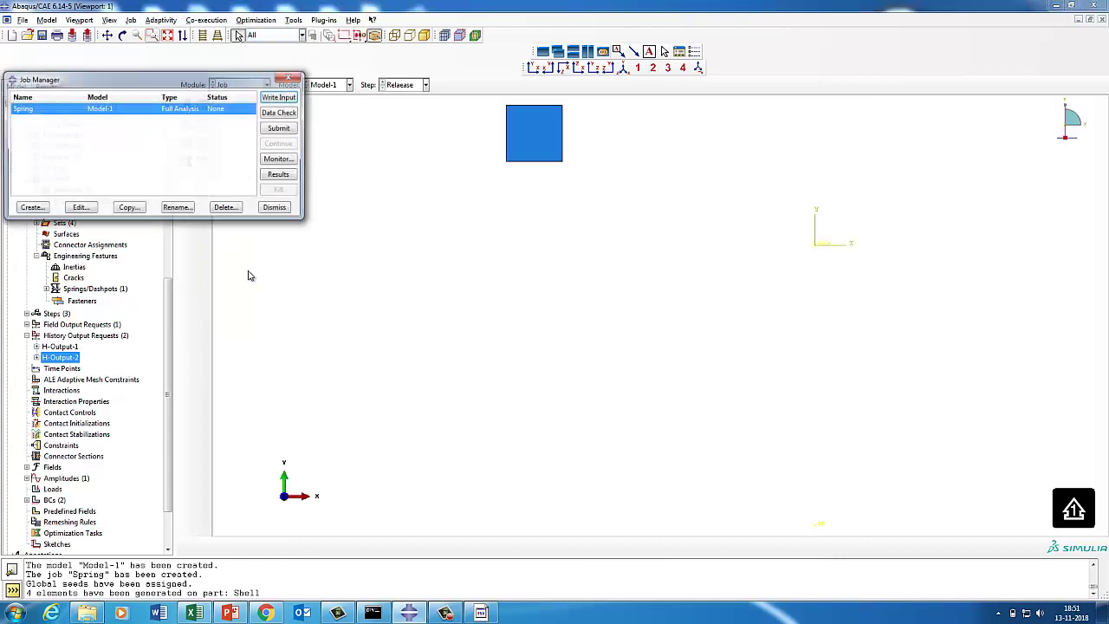
click(276, 114)
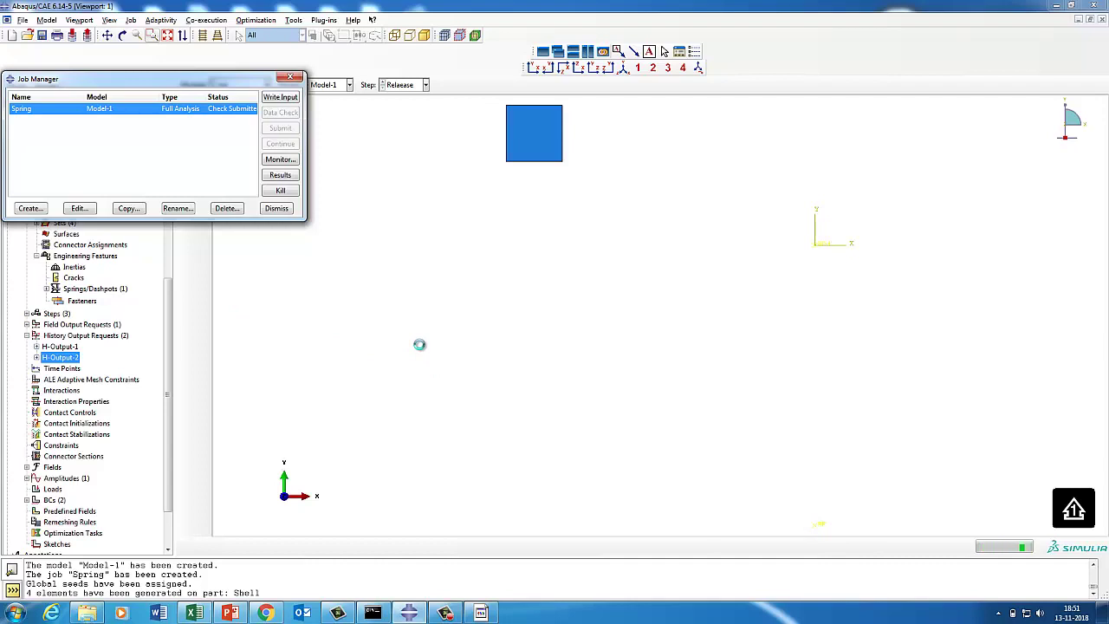
- Switch to PowerPoint, present the blank slide 5 and sketch a hanging spring with mass m and a downward arrow
click(230, 613)
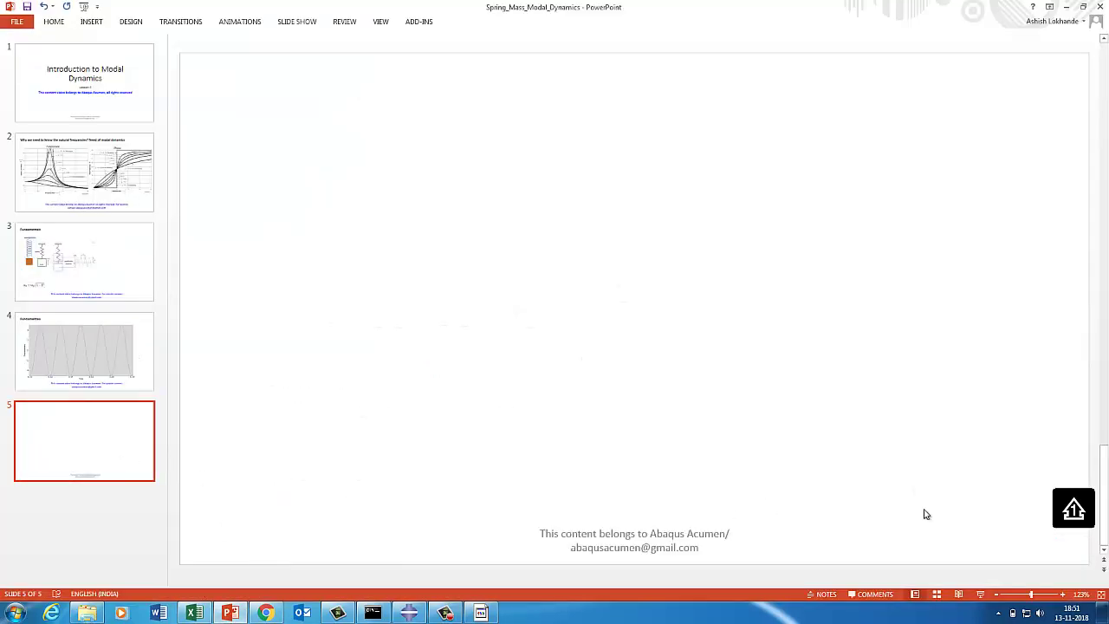
click(981, 593)
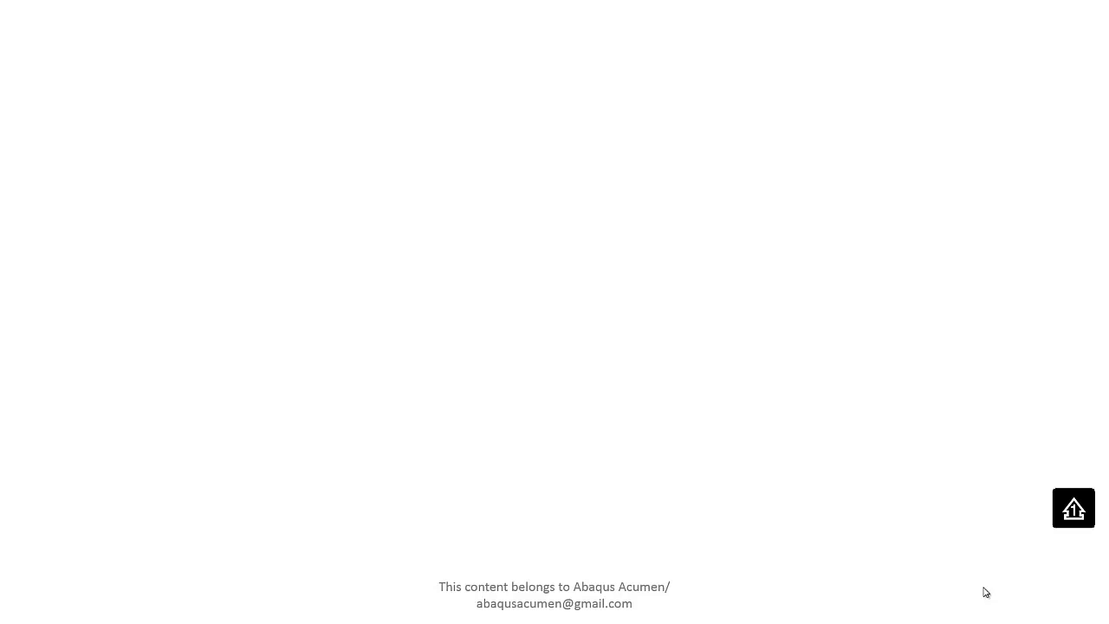
mouse_move(423, 143)
mouse_down()
mouse_move(462, 149)
mouse_move(470, 172)
mouse_move(476, 293)
mouse_move(461, 301)
mouse_move(461, 320)
mouse_move(499, 282)
mouse_move(457, 340)
mouse_up()
mouse_move(464, 286)
mouse_down()
mouse_move(508, 327)
mouse_move(455, 339)
mouse_up()
drag(479, 310, 487, 386)
drag(481, 373, 502, 367)
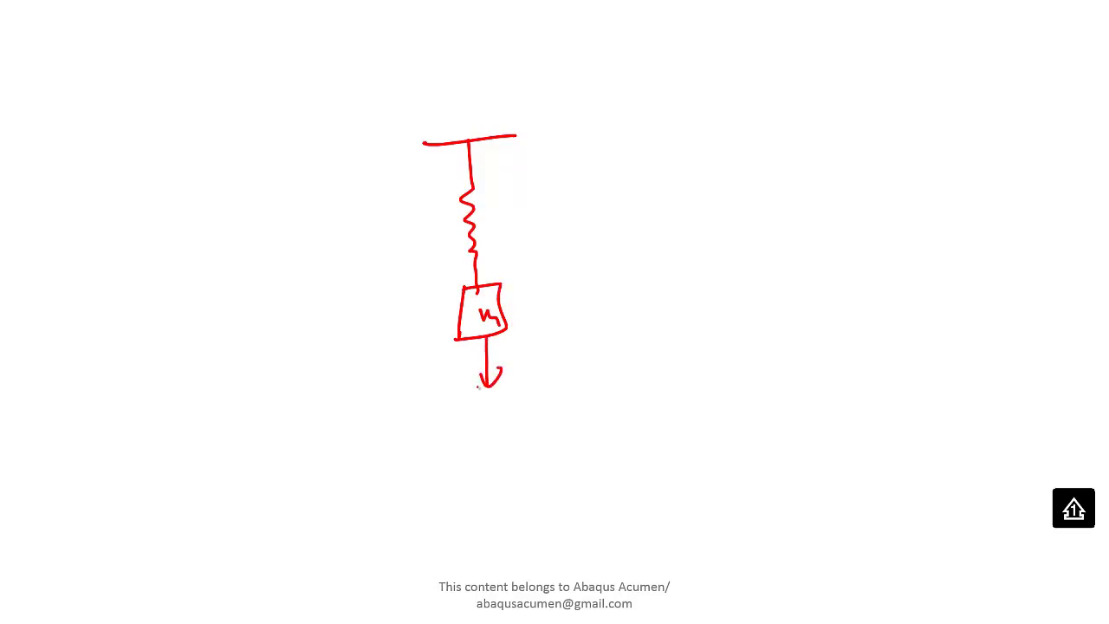
- Annotate the spring-mass sketch with -5 below the arrow and the handwritten heading "Step 1" above the support
drag(457, 416, 456, 430)
drag(459, 414, 472, 414)
drag(408, 102, 411, 121)
mouse_move(444, 84)
mouse_down()
mouse_move(444, 109)
mouse_move(468, 102)
mouse_up()
drag(469, 95, 491, 95)
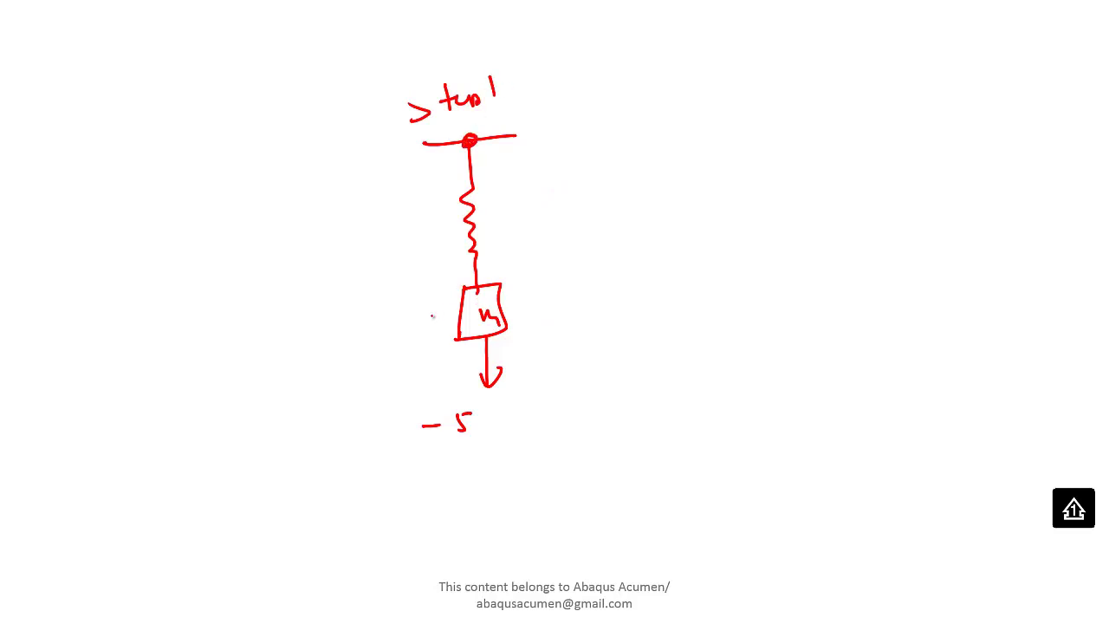
- Write the heading "Step 2" beside the first sketch and draw a second spring with a mass beneath it
mouse_move(694, 74)
mouse_down()
mouse_move(684, 98)
mouse_move(706, 97)
mouse_up()
drag(704, 84, 725, 90)
mouse_move(700, 175)
mouse_down()
mouse_move(699, 261)
mouse_move(677, 312)
mouse_up()
mouse_move(678, 271)
mouse_down()
mouse_move(709, 301)
mouse_move(662, 323)
mouse_up()
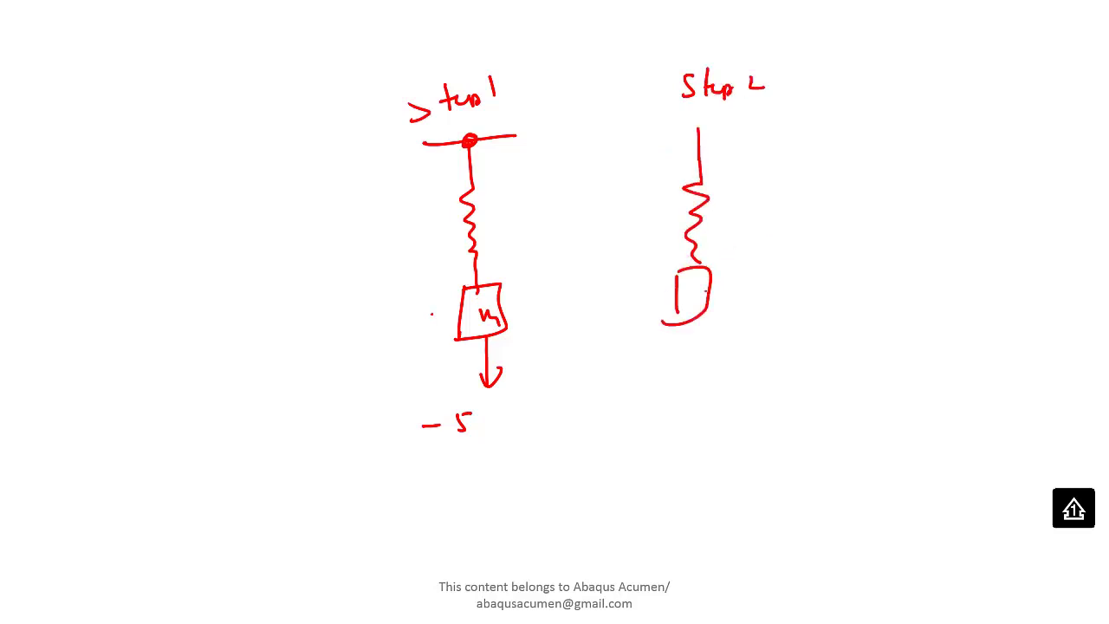
- Draw a pair of axes beside the Step 2 spring and sketch an oscillating wave along the horizontal axis
drag(785, 156, 787, 270)
drag(782, 212, 911, 201)
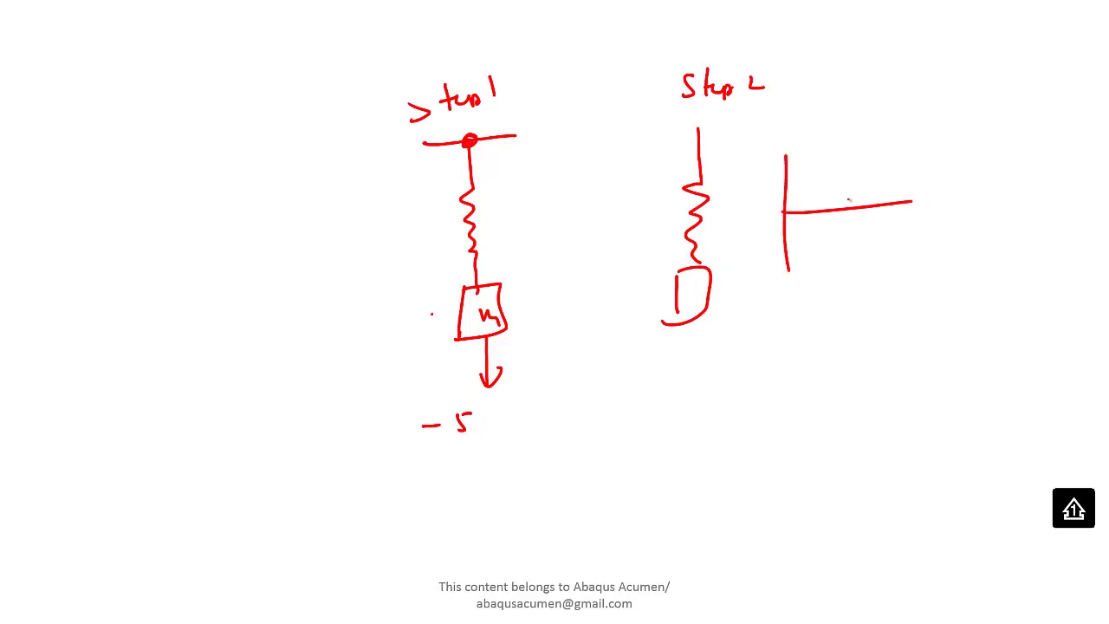
mouse_move(785, 217)
mouse_down()
mouse_move(799, 188)
mouse_move(850, 225)
mouse_move(857, 180)
mouse_move(875, 180)
mouse_move(891, 228)
mouse_move(894, 183)
mouse_move(911, 218)
mouse_up()
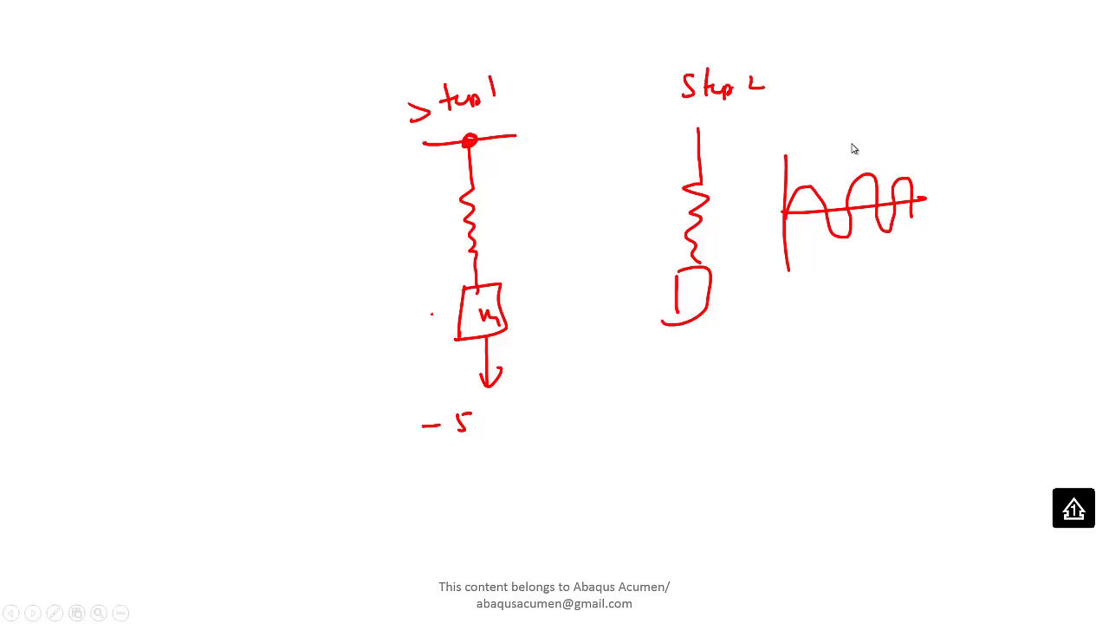
- End the slide show without keeping the ink annotations and switch back to Abaqus/CAE
key(Escape)
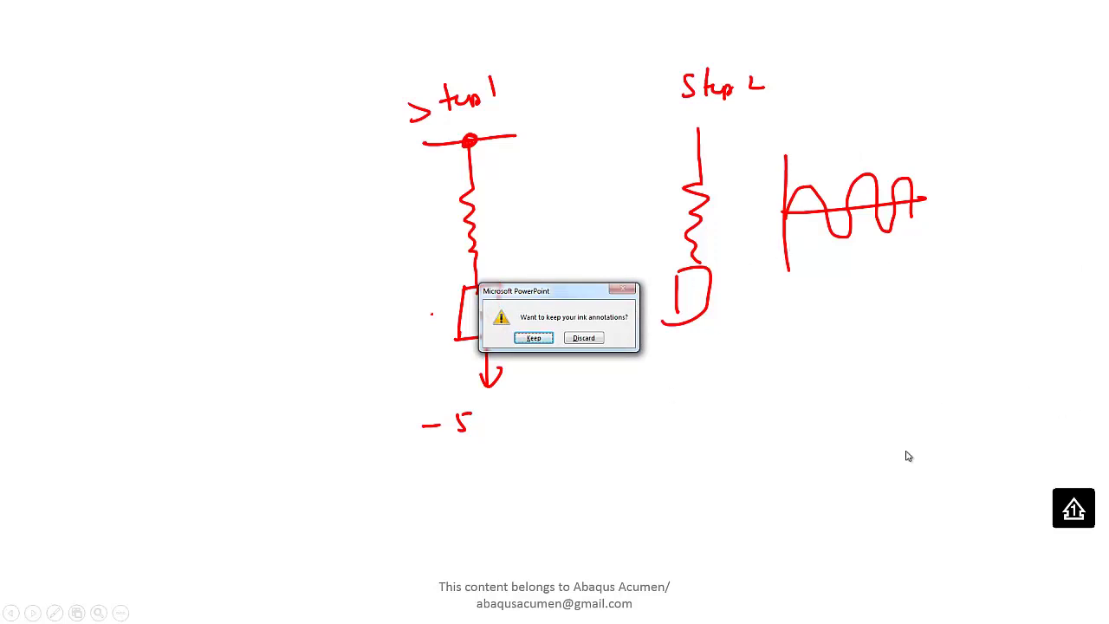
click(576, 339)
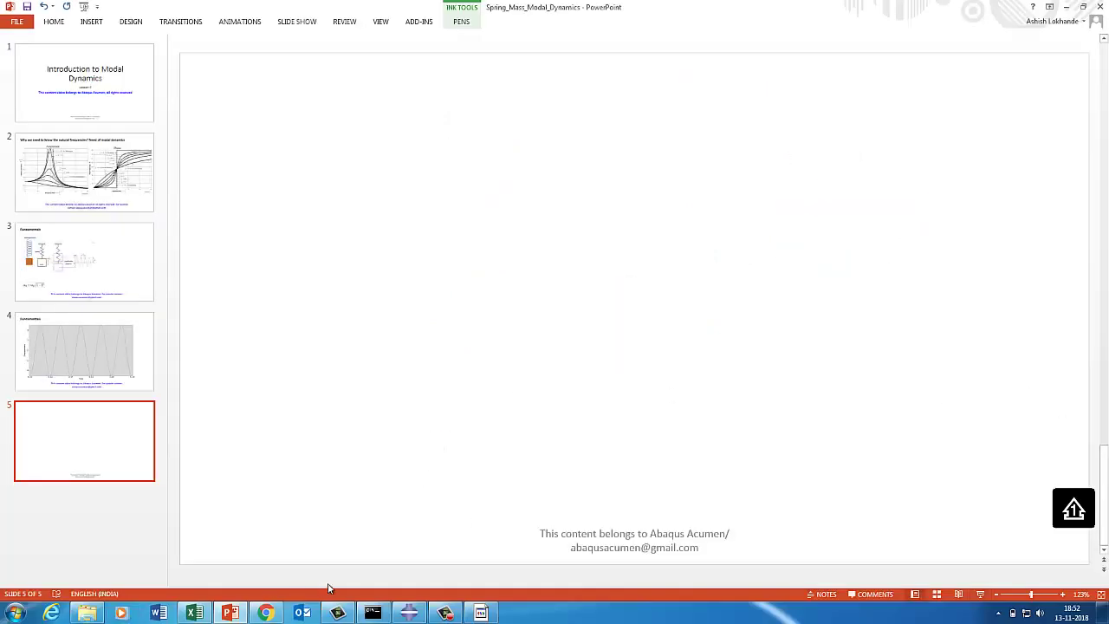
click(410, 612)
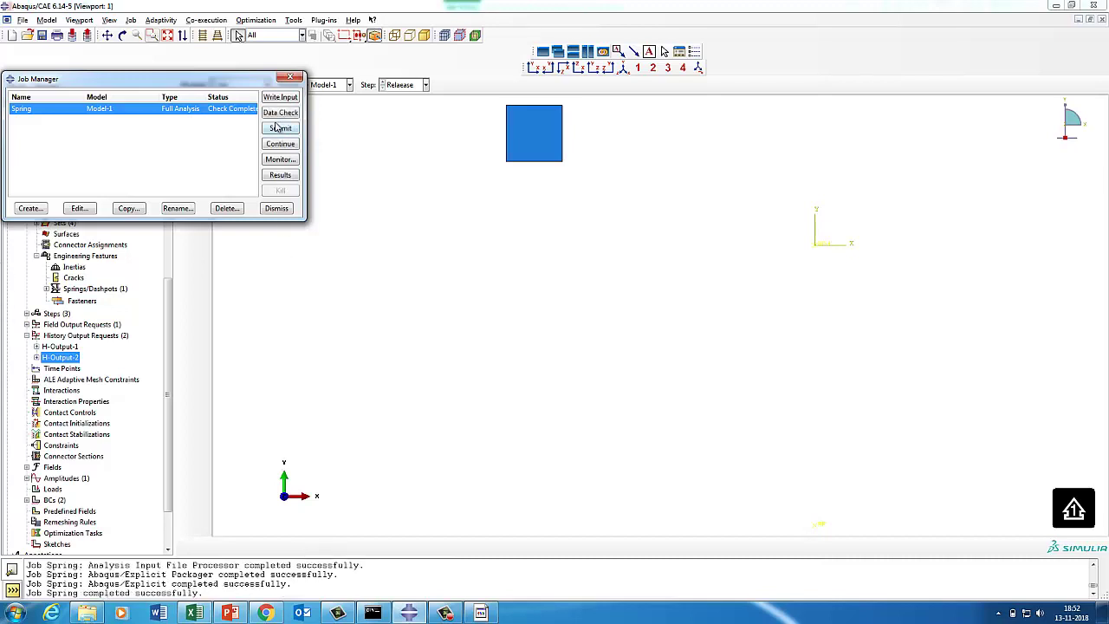
- Submit the Spring job for full analysis, overwriting its existing job files
click(275, 130)
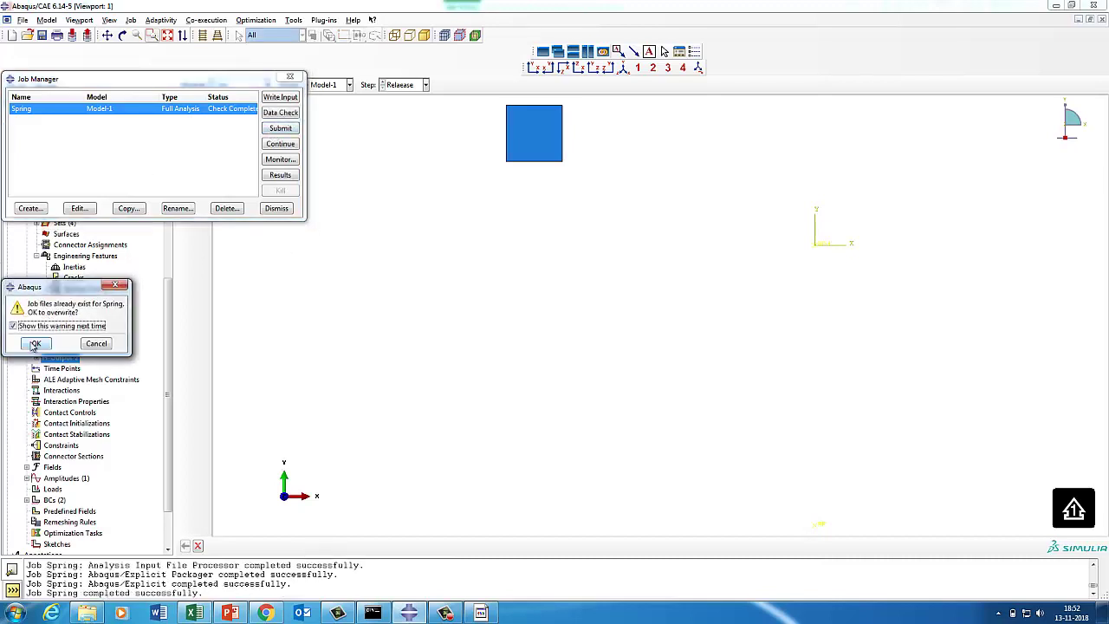
click(35, 345)
click(481, 612)
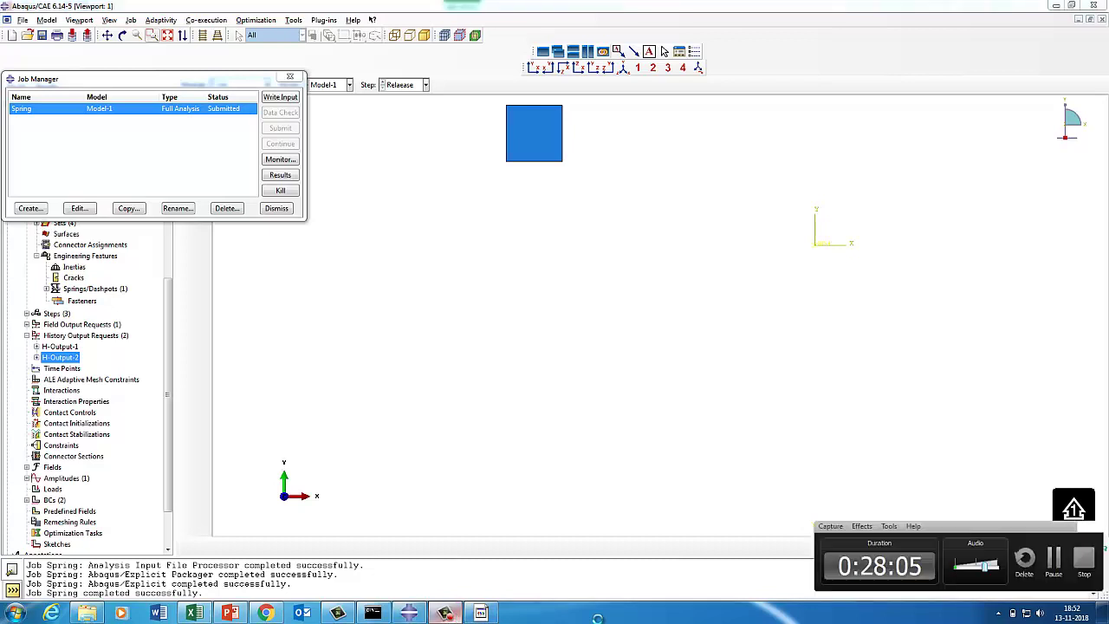
click(1055, 562)
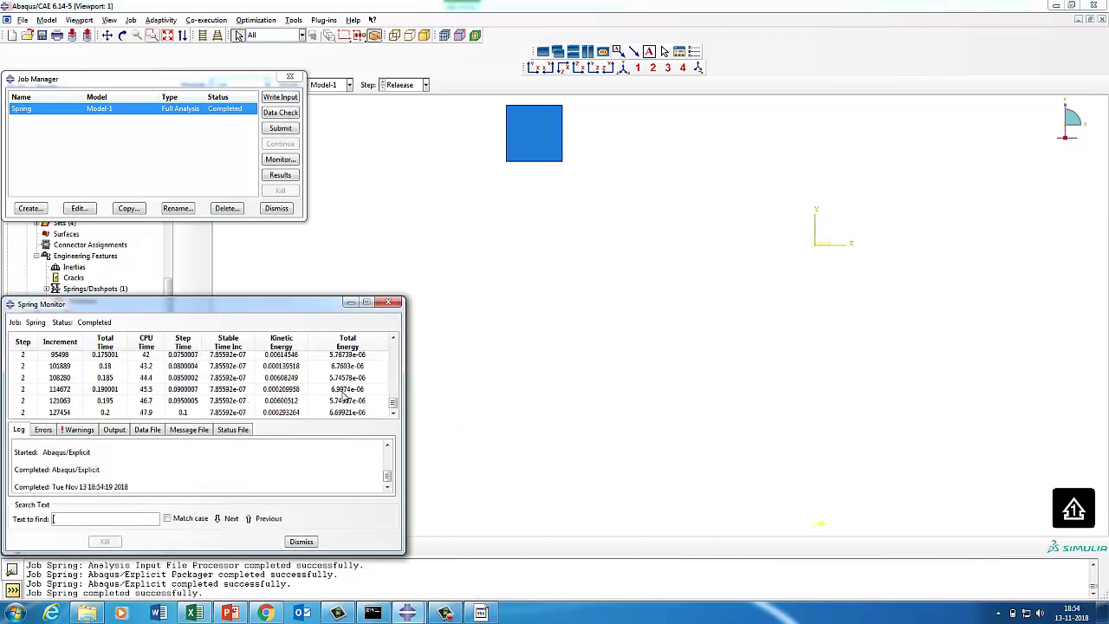
- Examine the stable time increments listed for step 1 in the Spring job monitor and close the monitor
drag(394, 408, 393, 368)
click(217, 360)
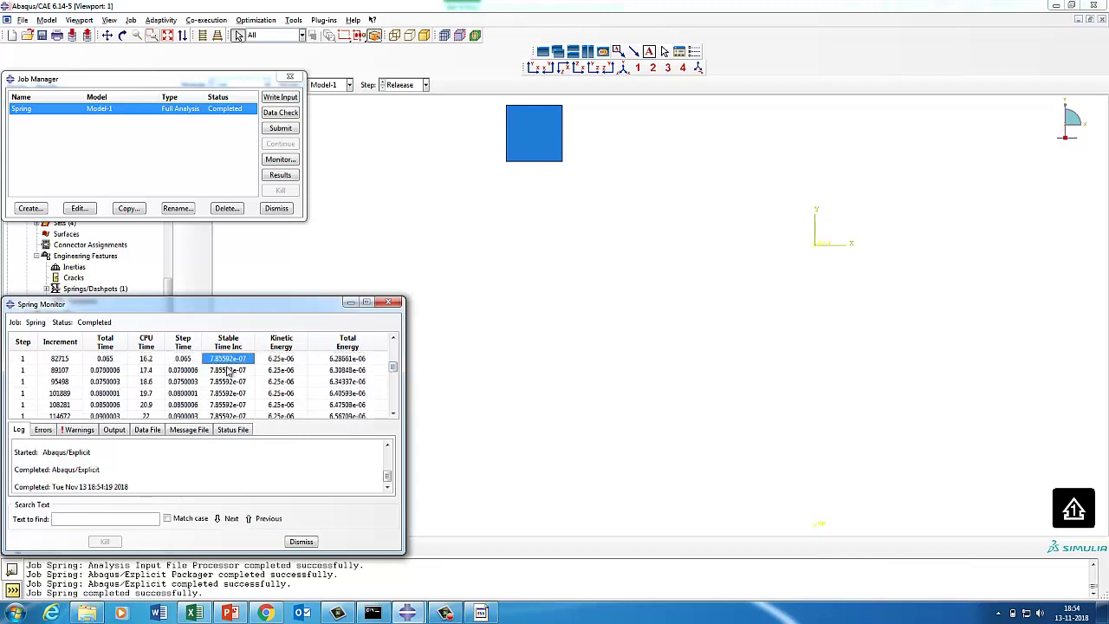
key(Down)
key(Down)
key(Down)
key(Down)
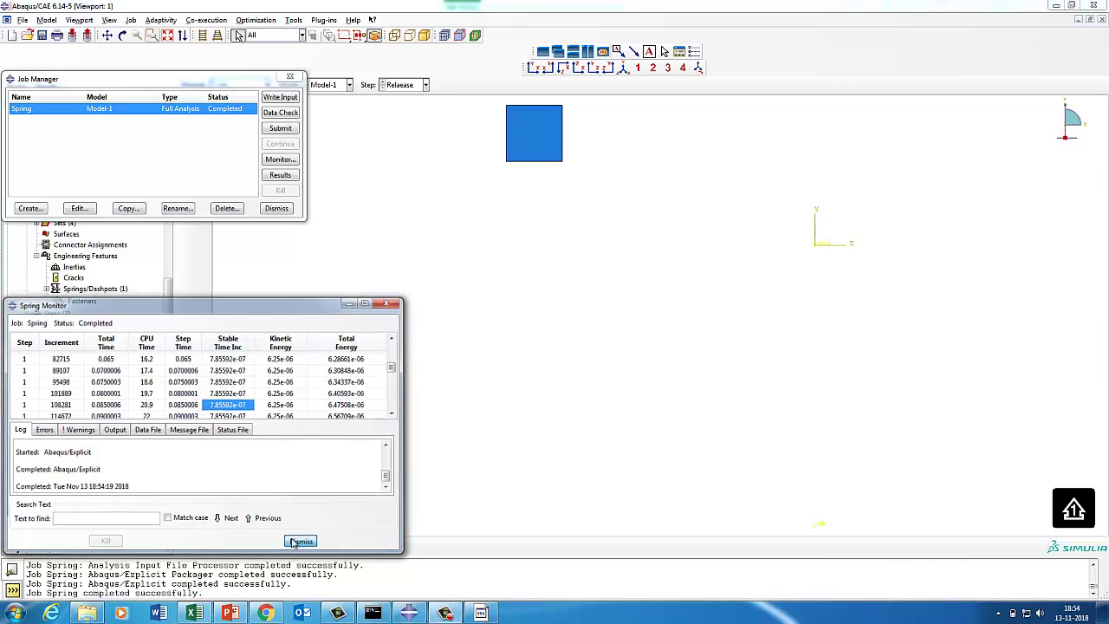
click(300, 542)
- Open the Spring job results, remove the SHELL-1 instance from the display and animate the spring's time history
click(279, 175)
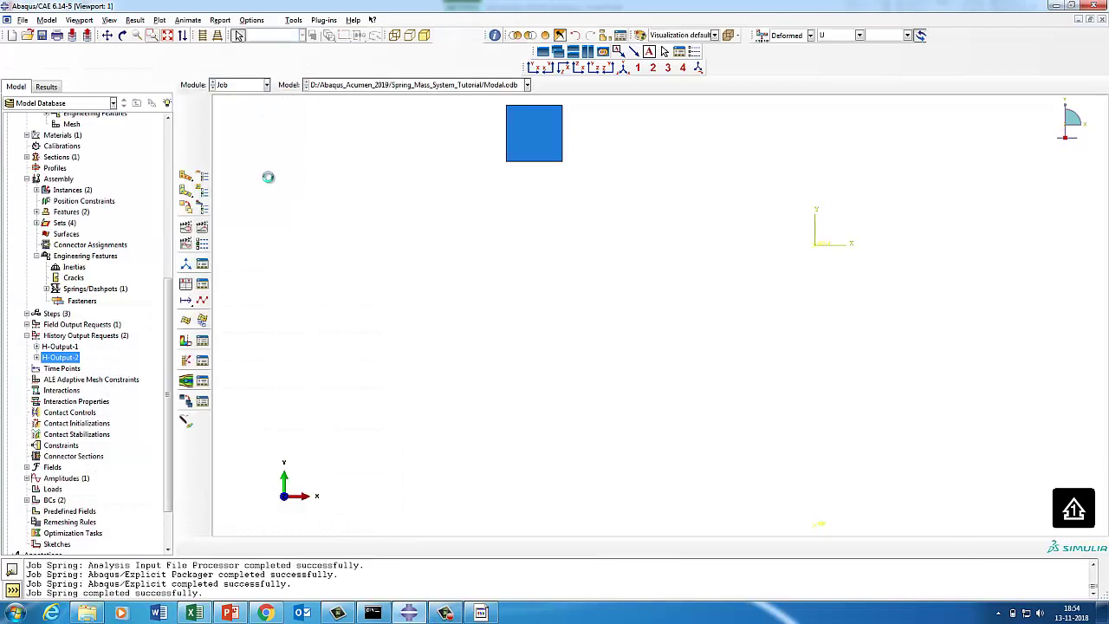
click(607, 35)
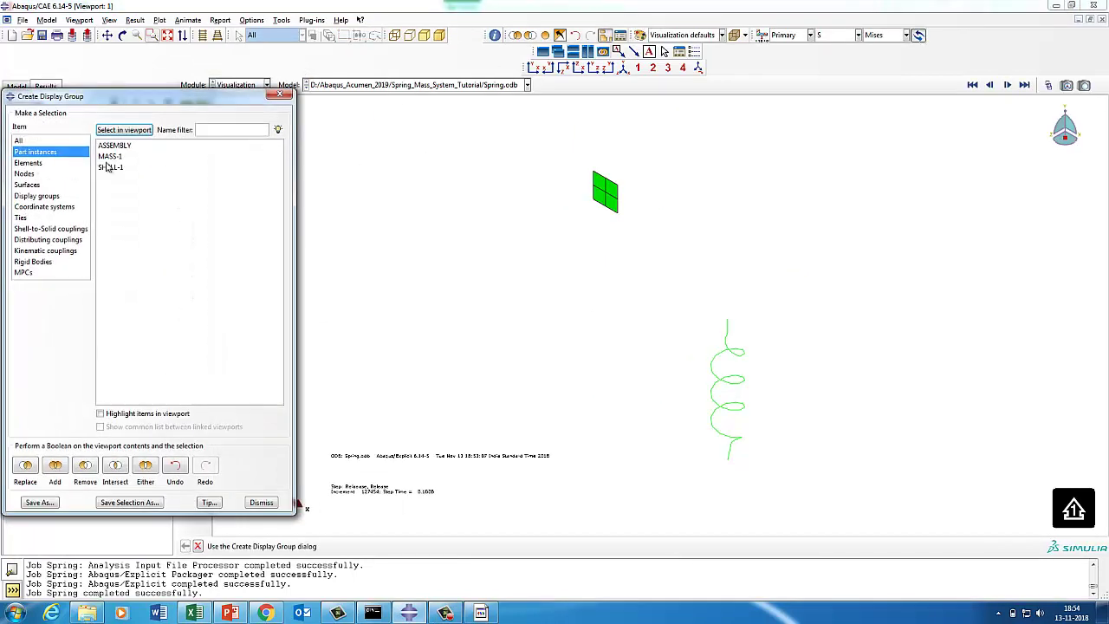
click(111, 167)
click(84, 465)
click(259, 504)
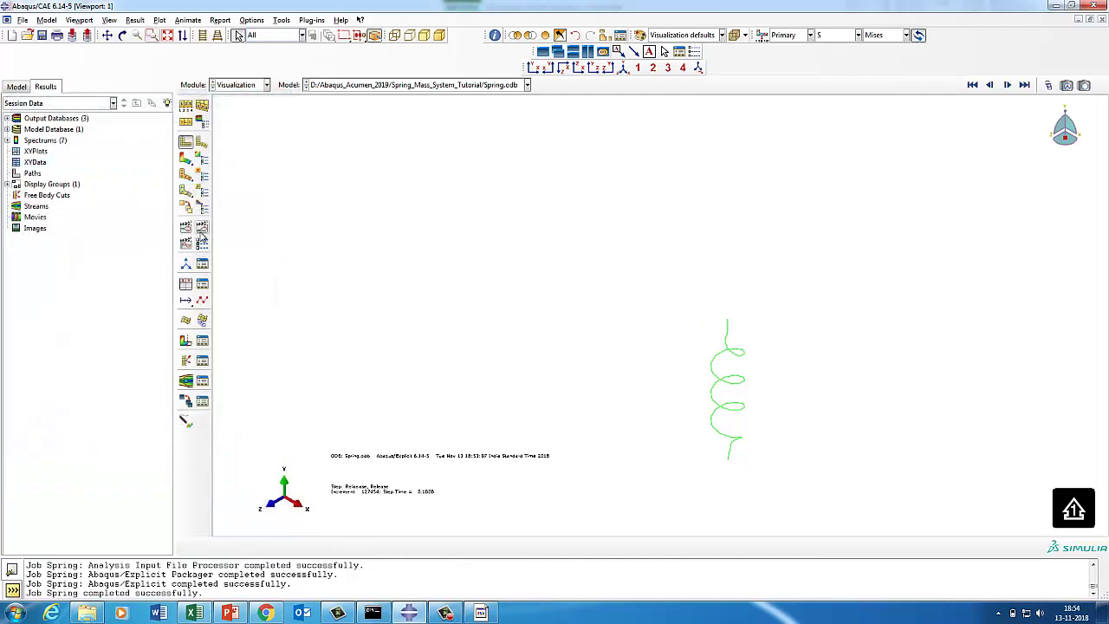
click(200, 228)
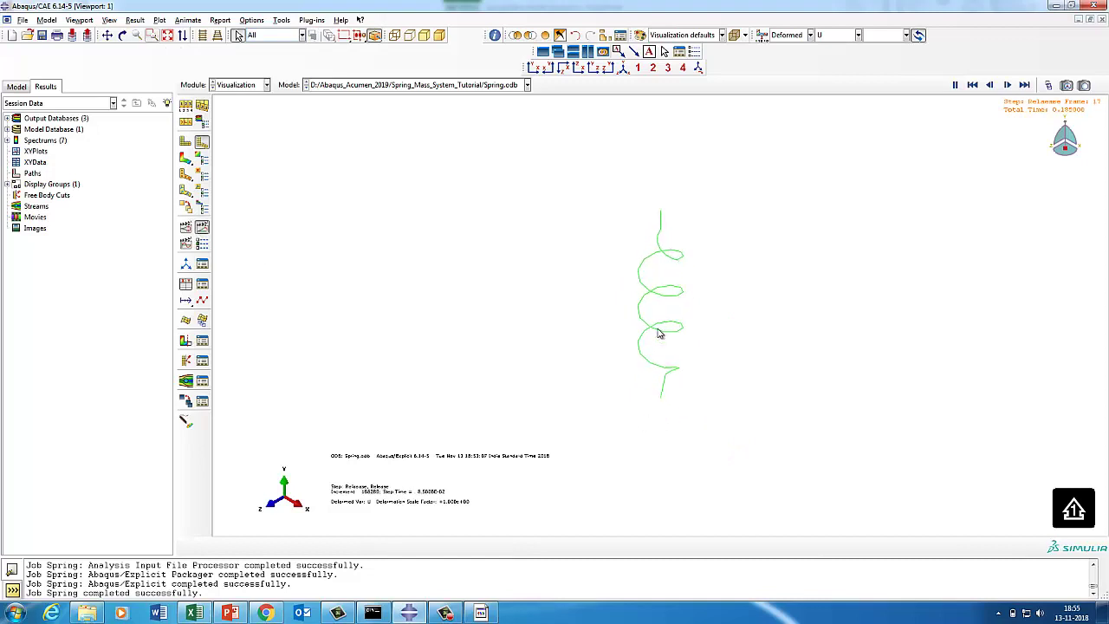
- Plot the spatial displacement U2 of MASS-1 Node 1 in NSET SET-1 from the ODB history output
click(202, 283)
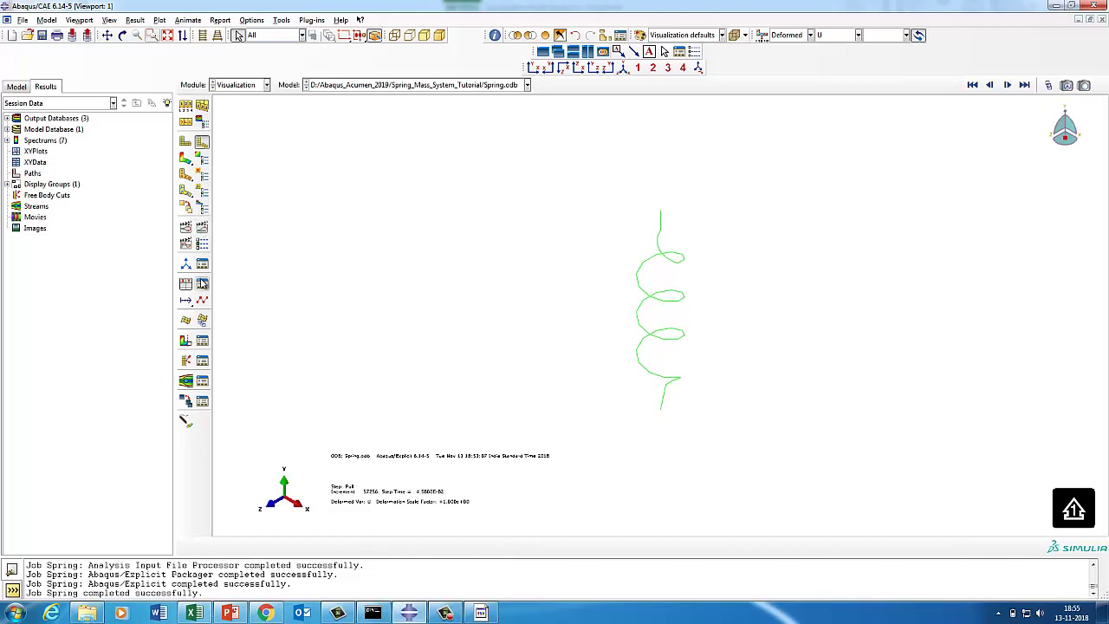
click(202, 285)
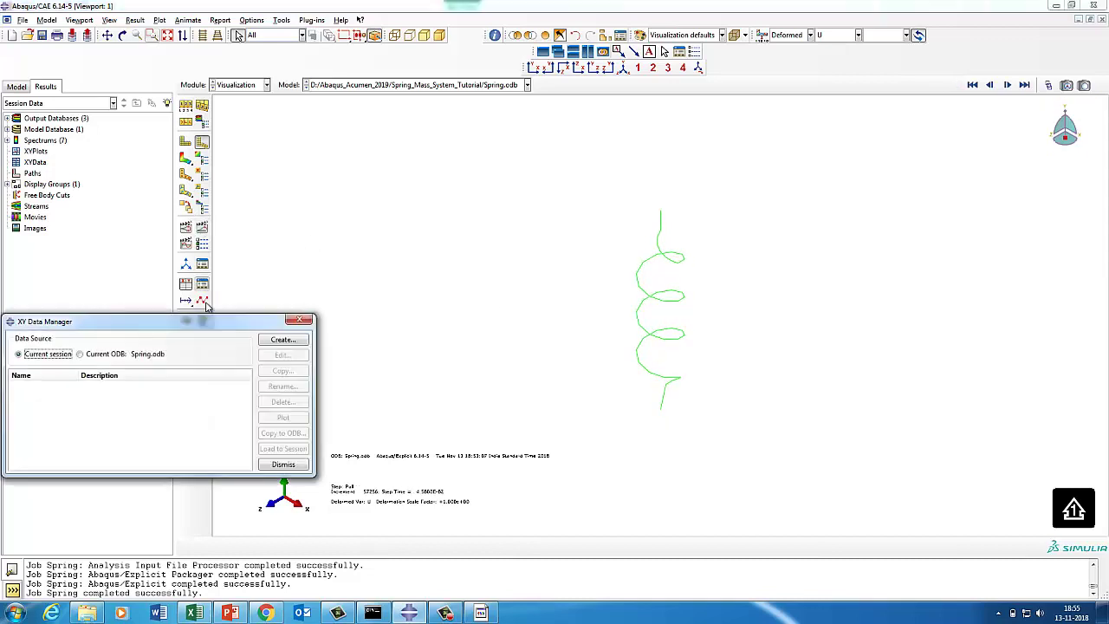
click(283, 340)
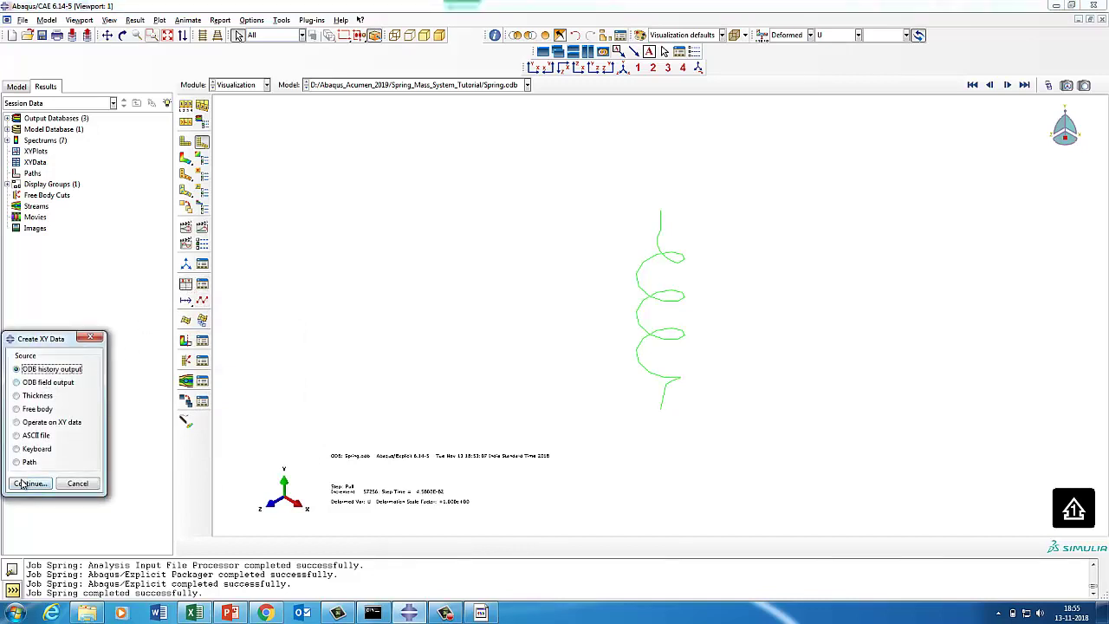
click(27, 485)
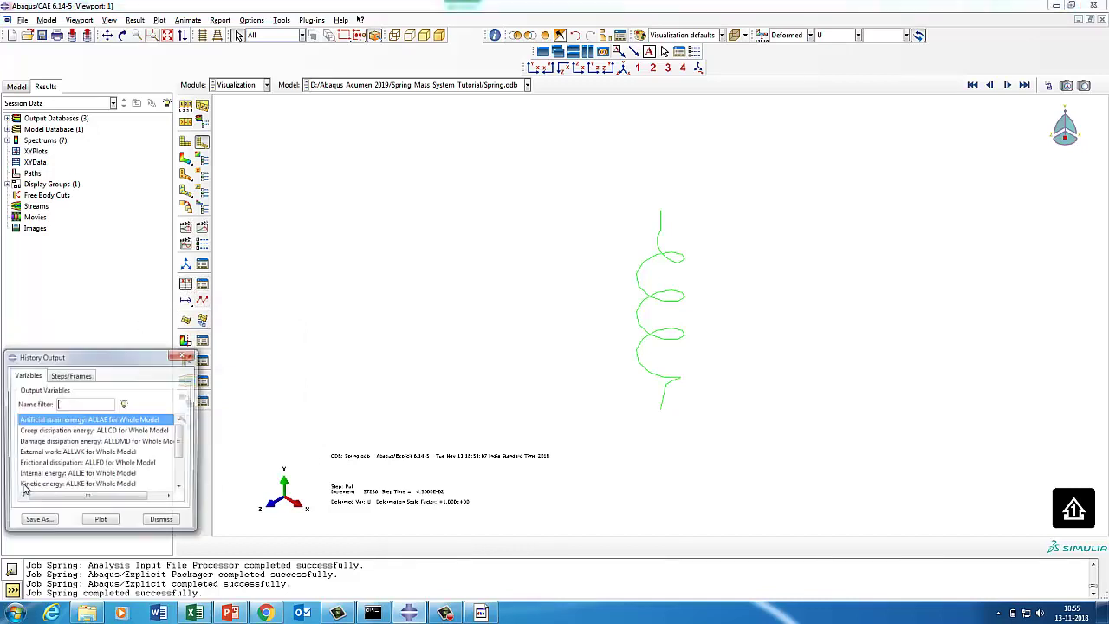
drag(120, 344, 157, 193)
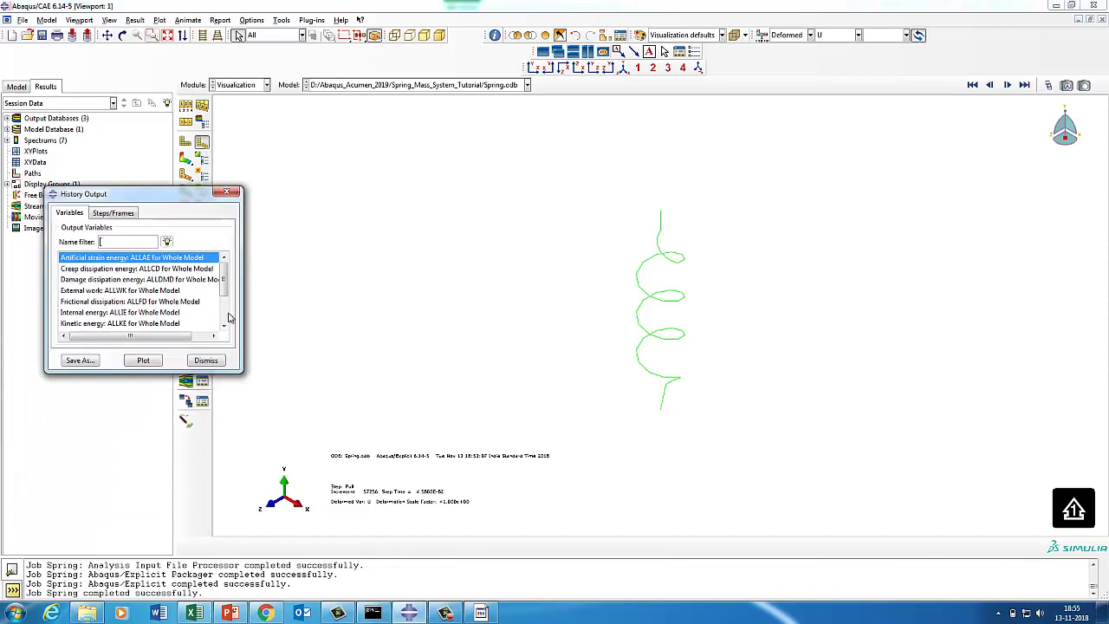
drag(241, 373, 334, 431)
click(214, 346)
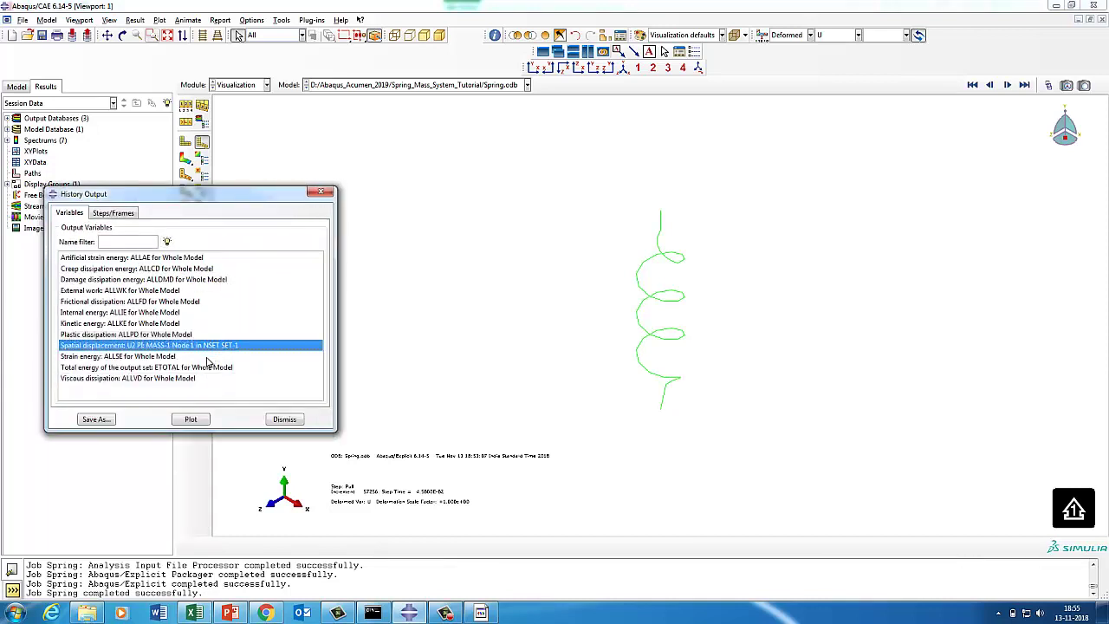
click(189, 420)
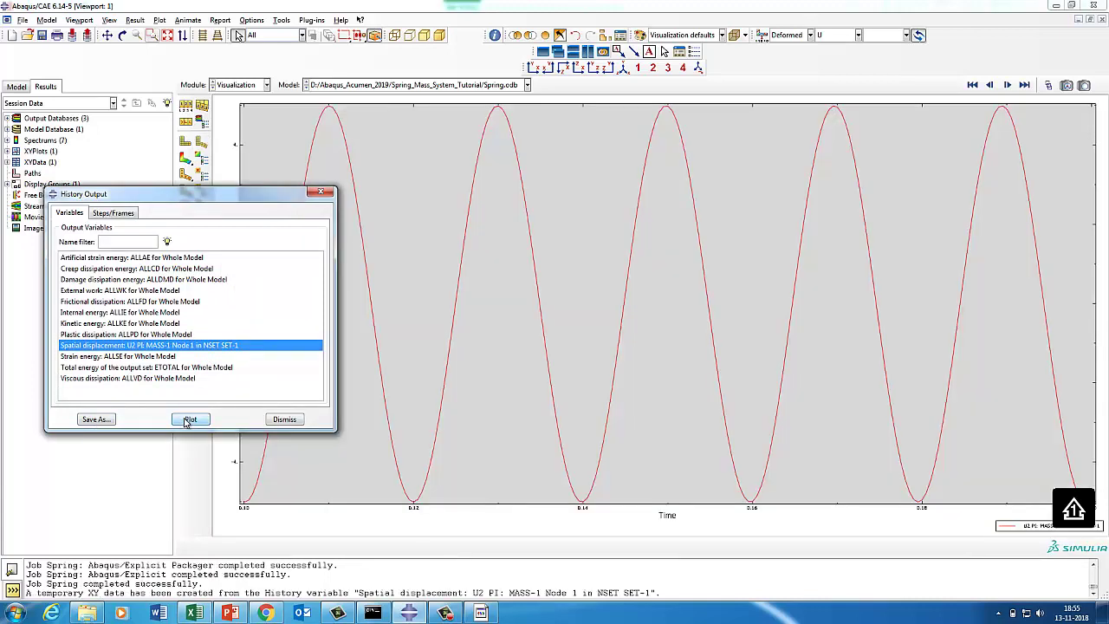
click(285, 419)
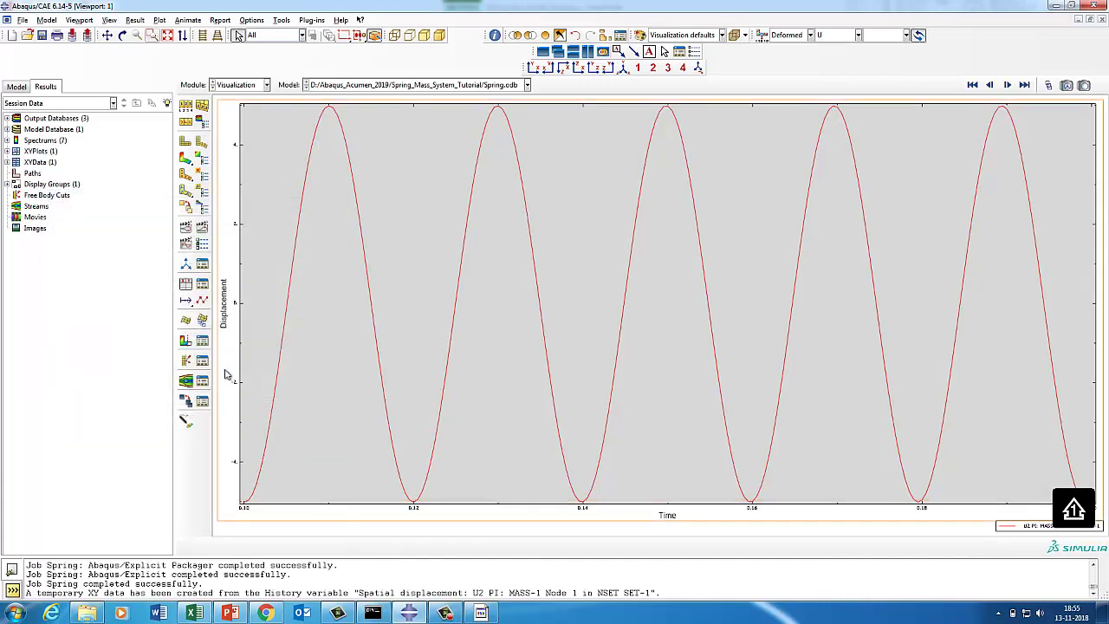
- Set the font size of the Displacement axis title to 36 points
double_click(230, 337)
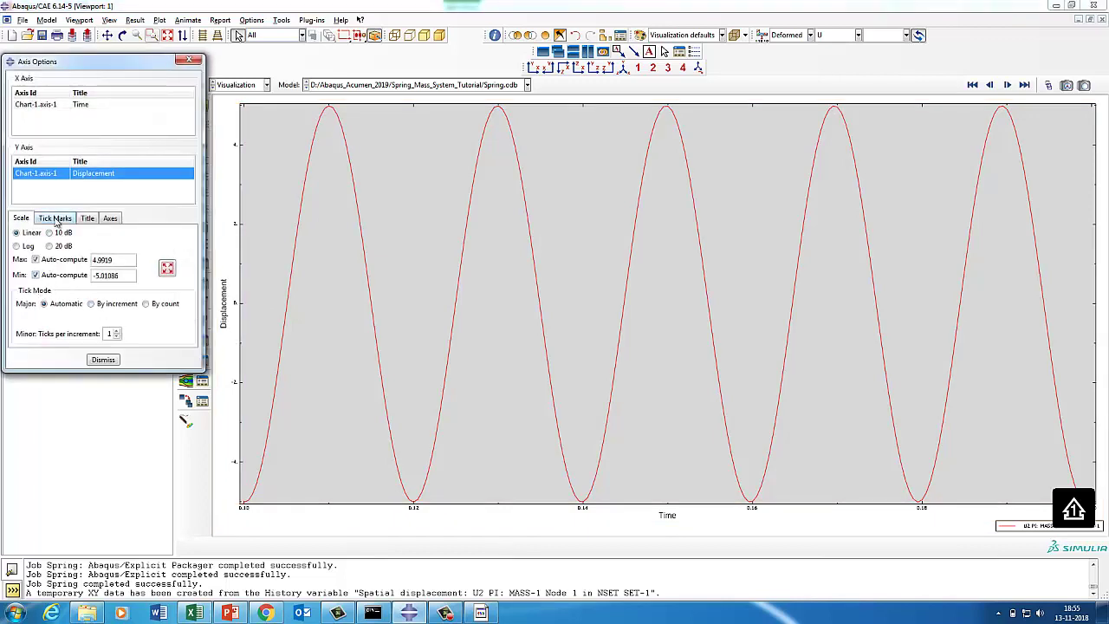
click(86, 218)
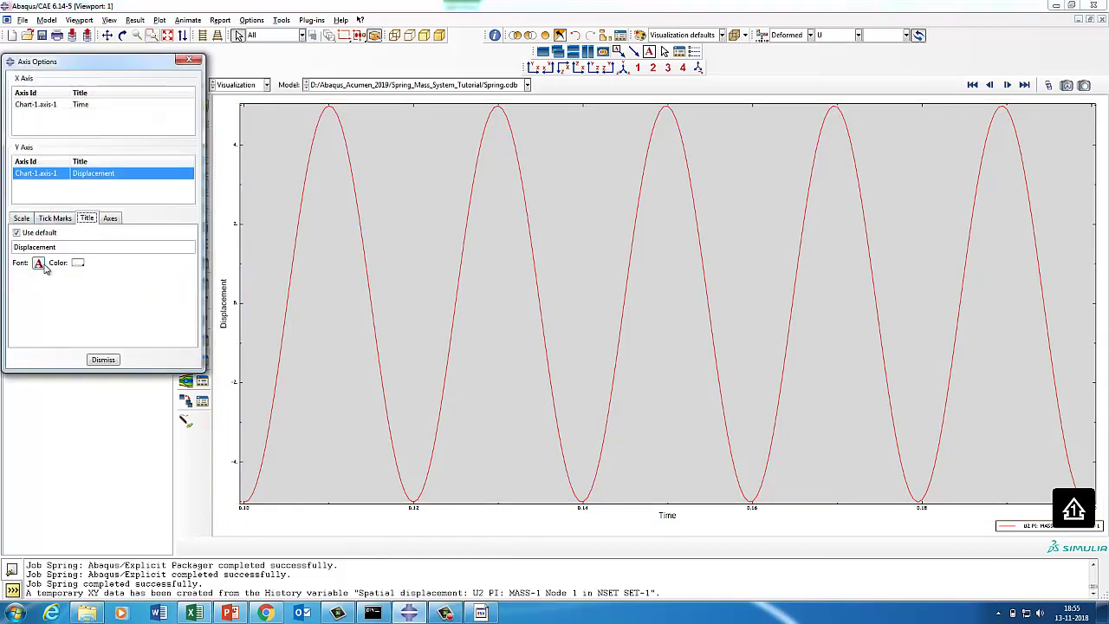
click(39, 263)
click(512, 284)
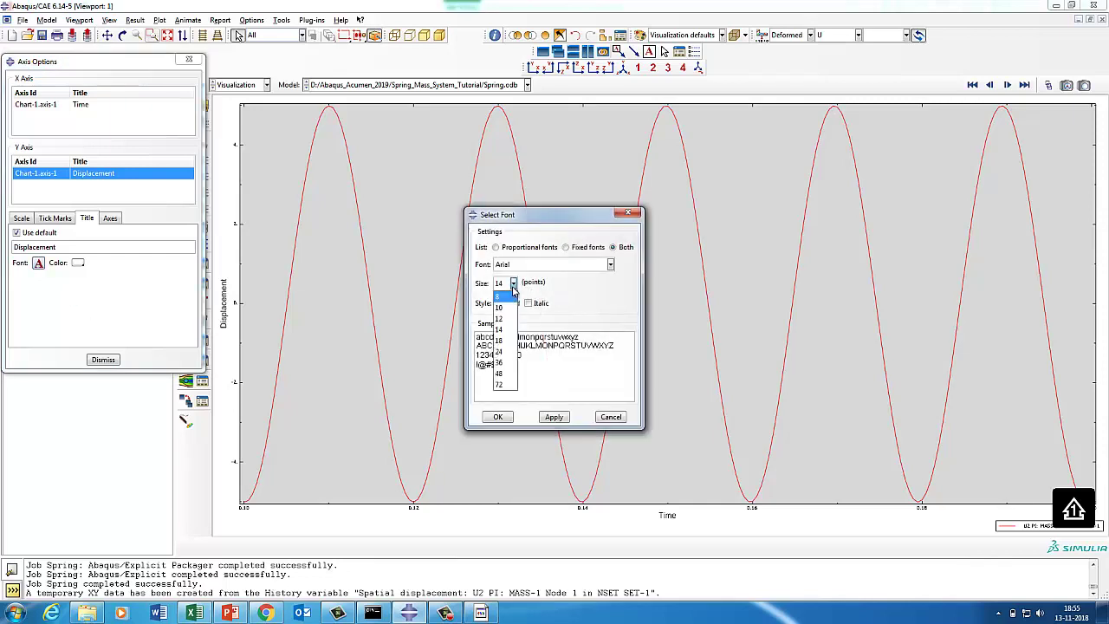
click(500, 362)
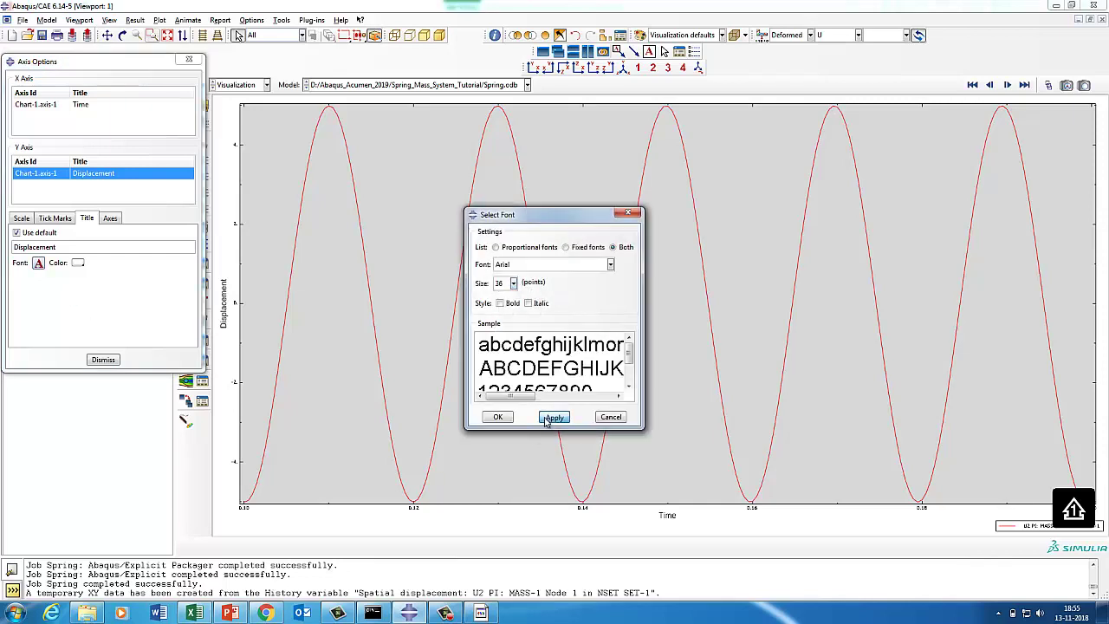
click(552, 418)
click(498, 417)
- Set the font size of the Displacement axis labels to 24 points and close the axis options
click(110, 217)
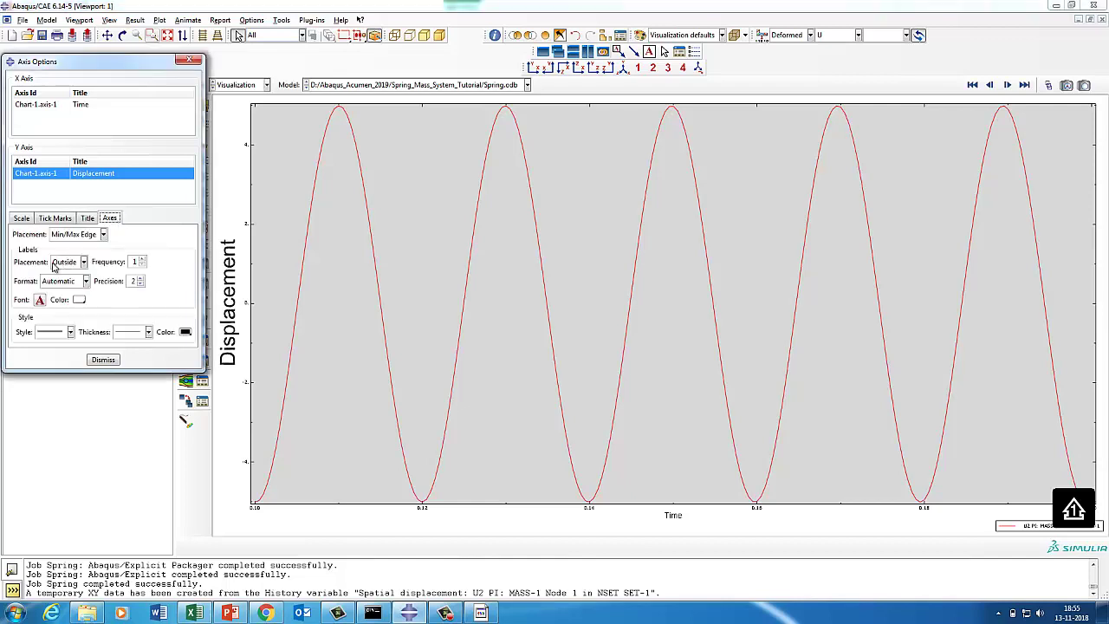
click(40, 301)
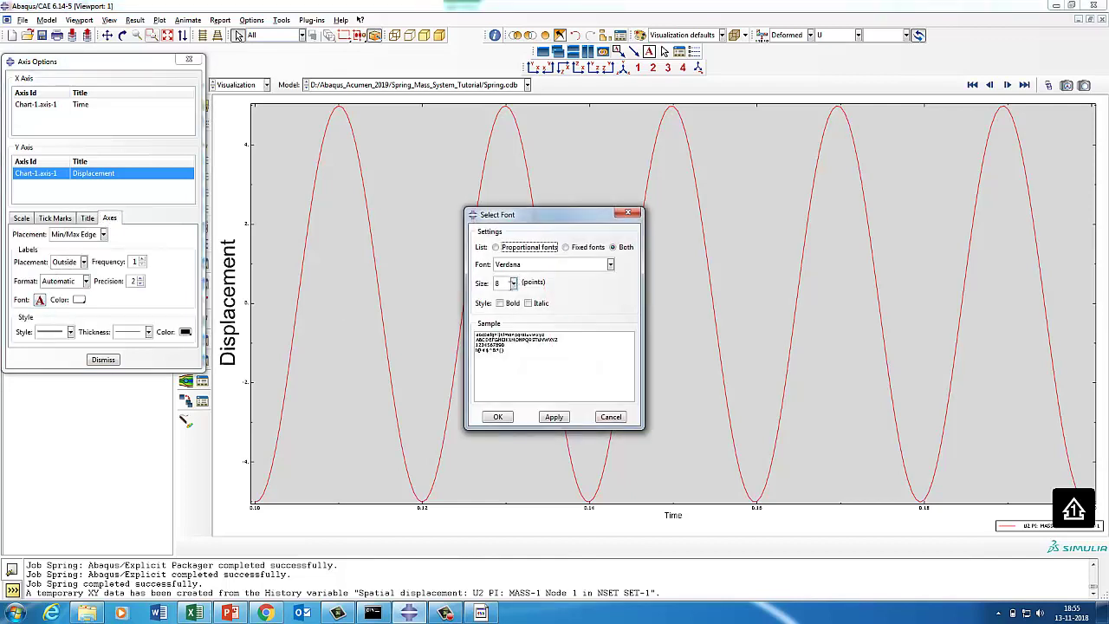
click(513, 284)
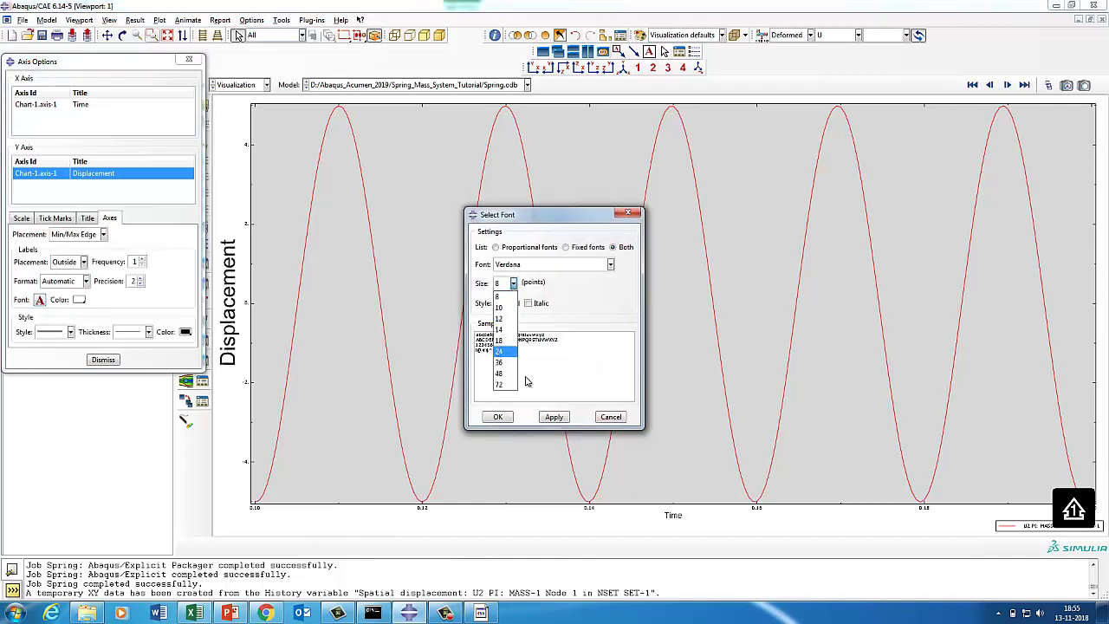
click(500, 355)
click(554, 417)
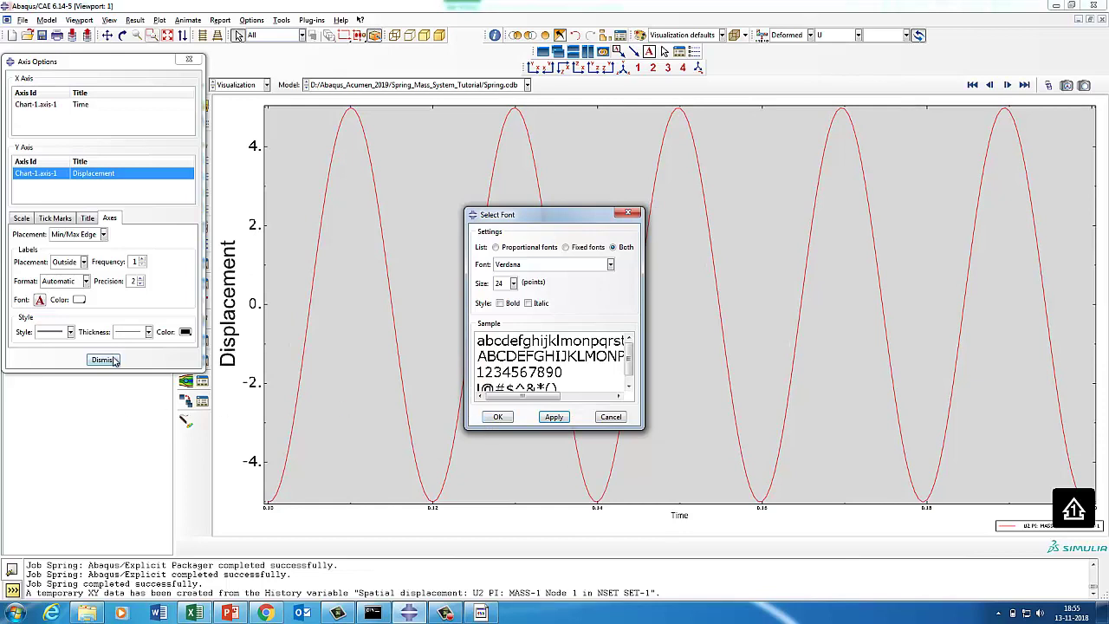
click(498, 418)
click(105, 359)
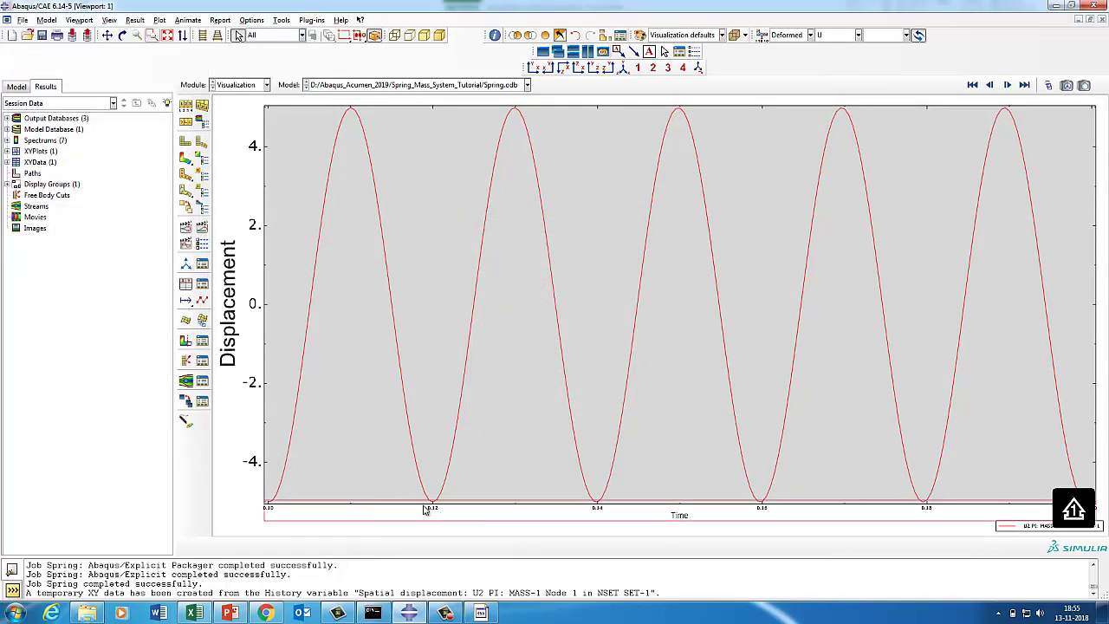
- Set the font size of the Time axis title to 36 points
double_click(425, 510)
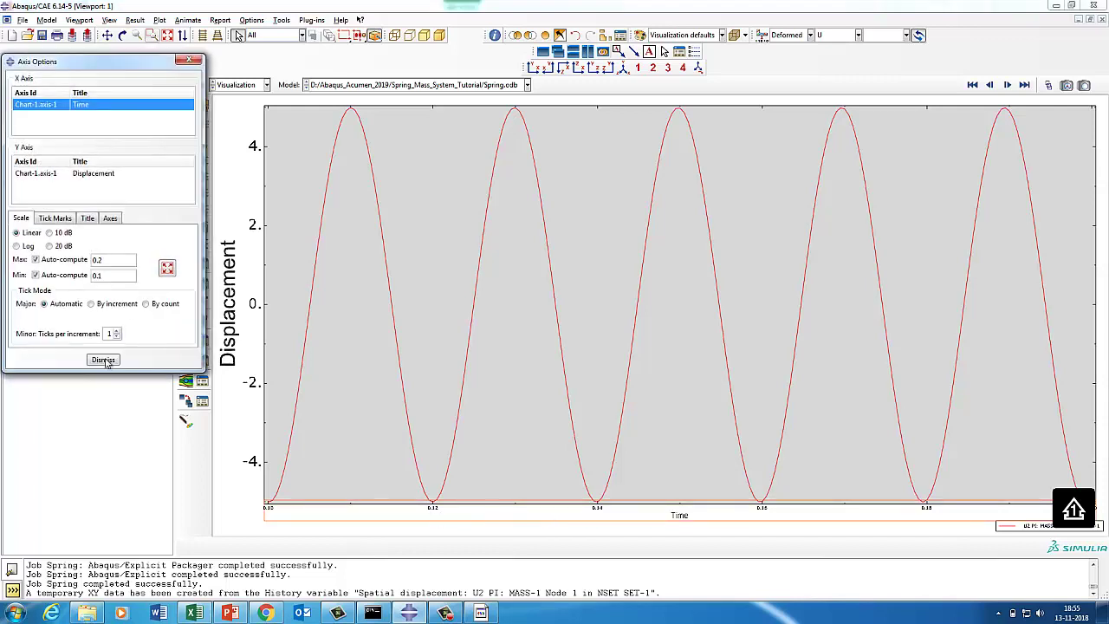
click(88, 218)
click(39, 262)
click(514, 284)
click(507, 368)
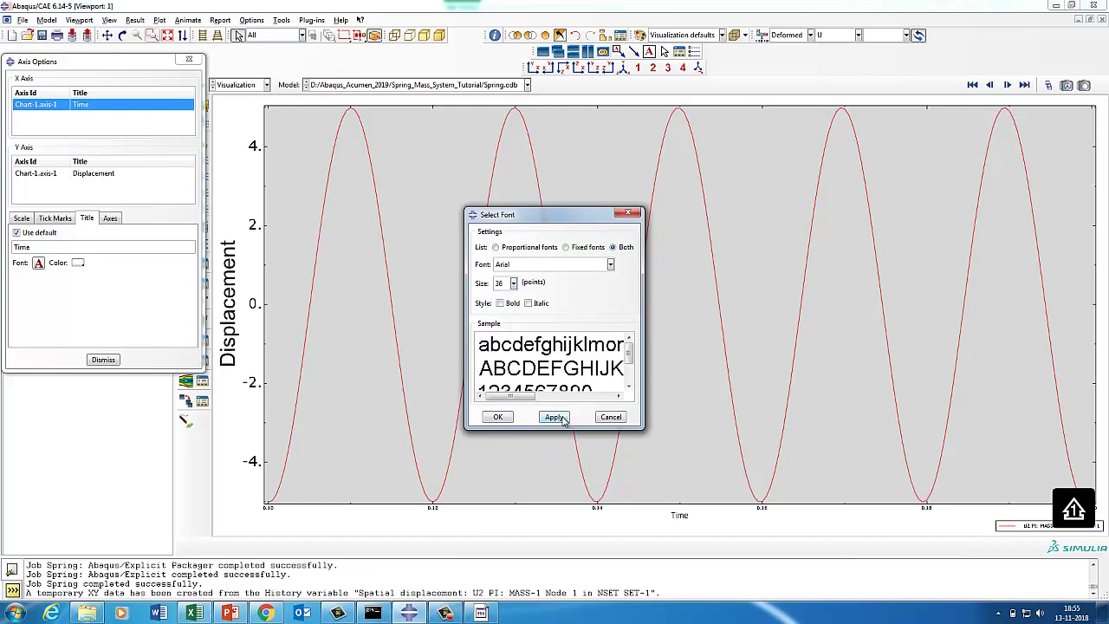
click(555, 417)
click(498, 416)
- Set the font size of the Time axis labels to 24 points
click(110, 219)
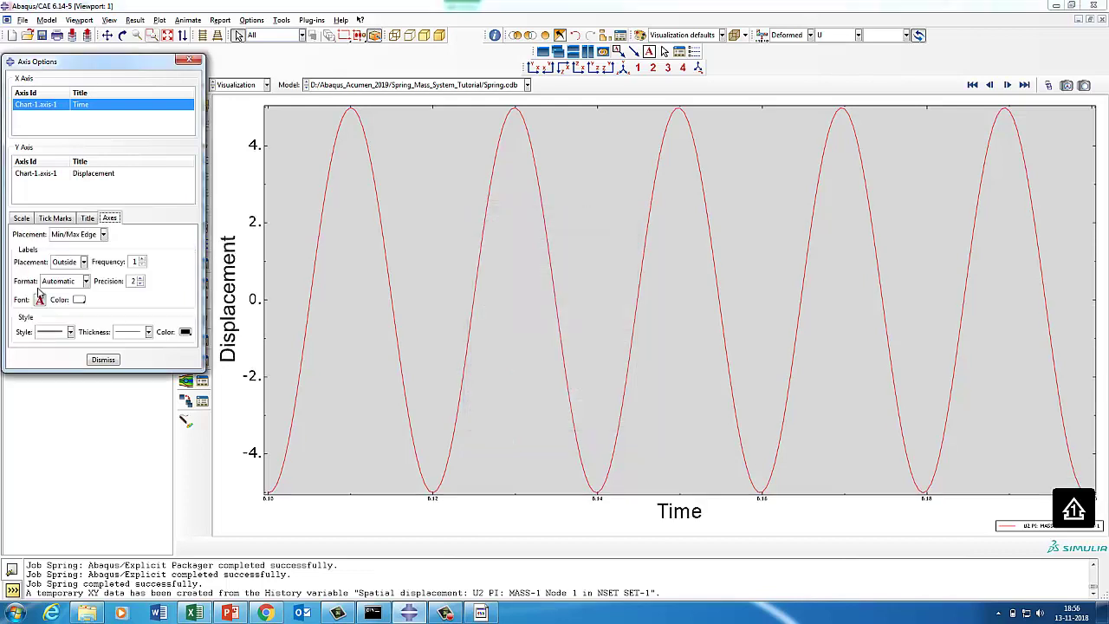
click(39, 300)
click(514, 284)
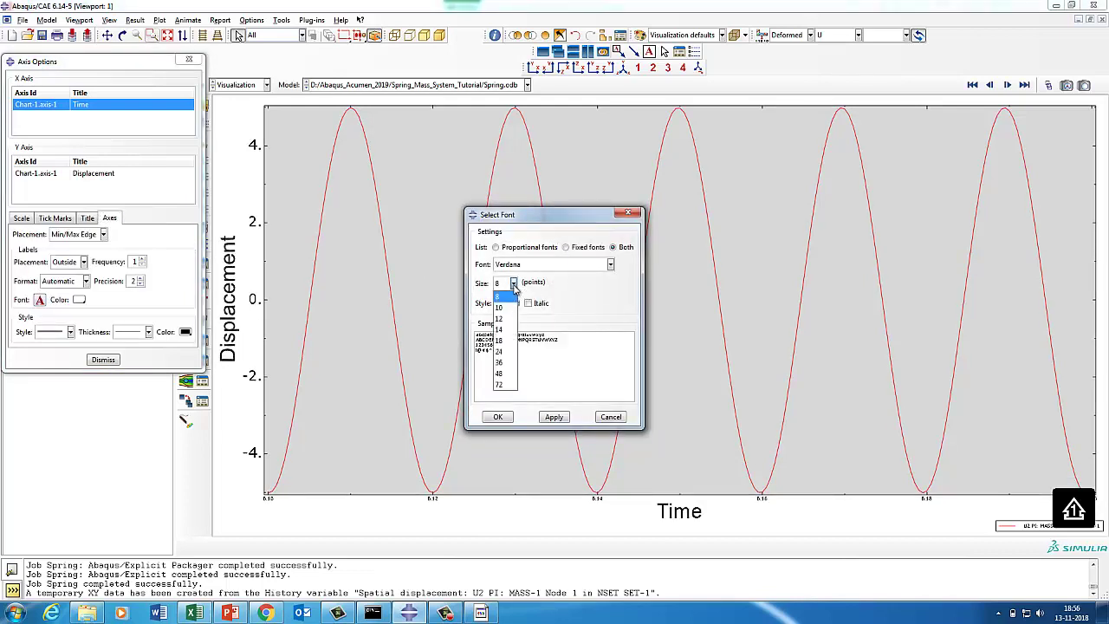
click(507, 356)
click(554, 417)
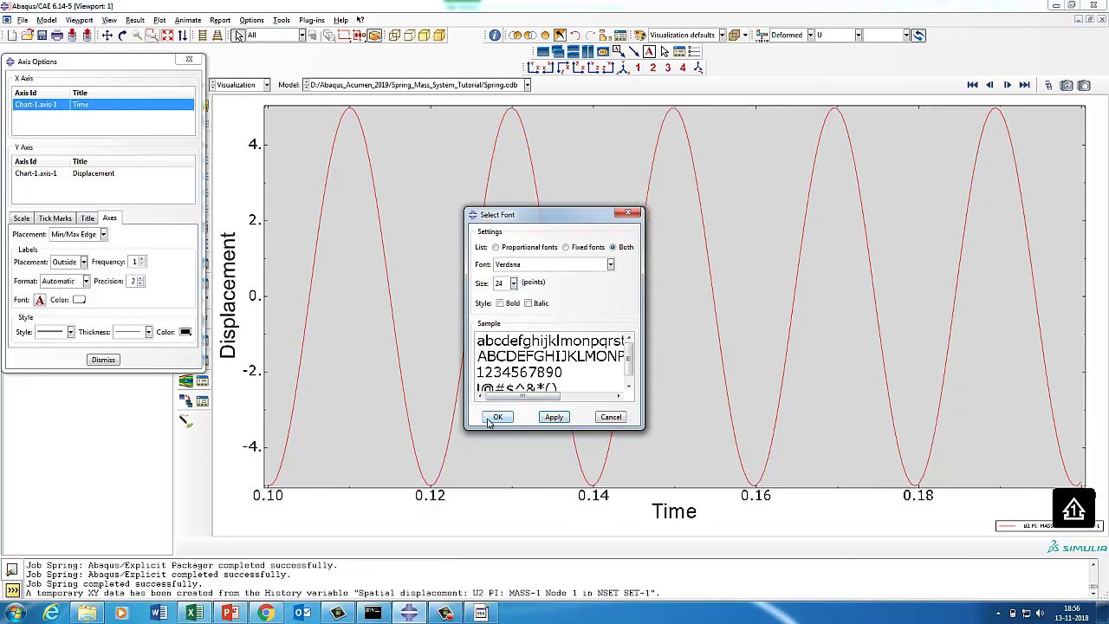
click(498, 416)
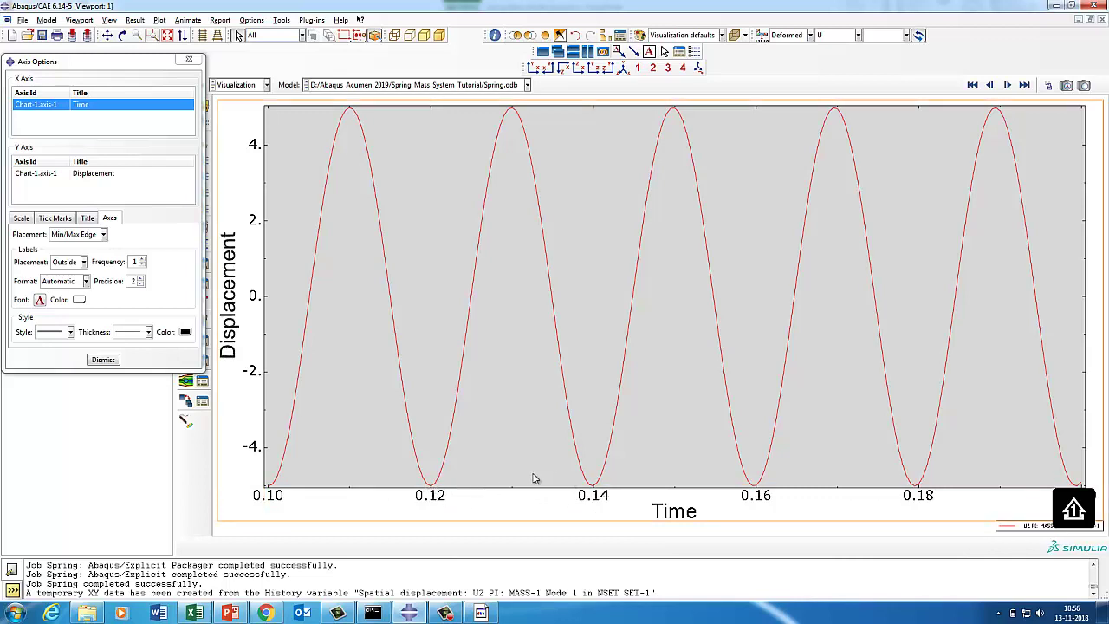
- Switch to Excel to check the period calculation in cell J21, and return to the Abaqus displacement plot
click(196, 614)
click(373, 405)
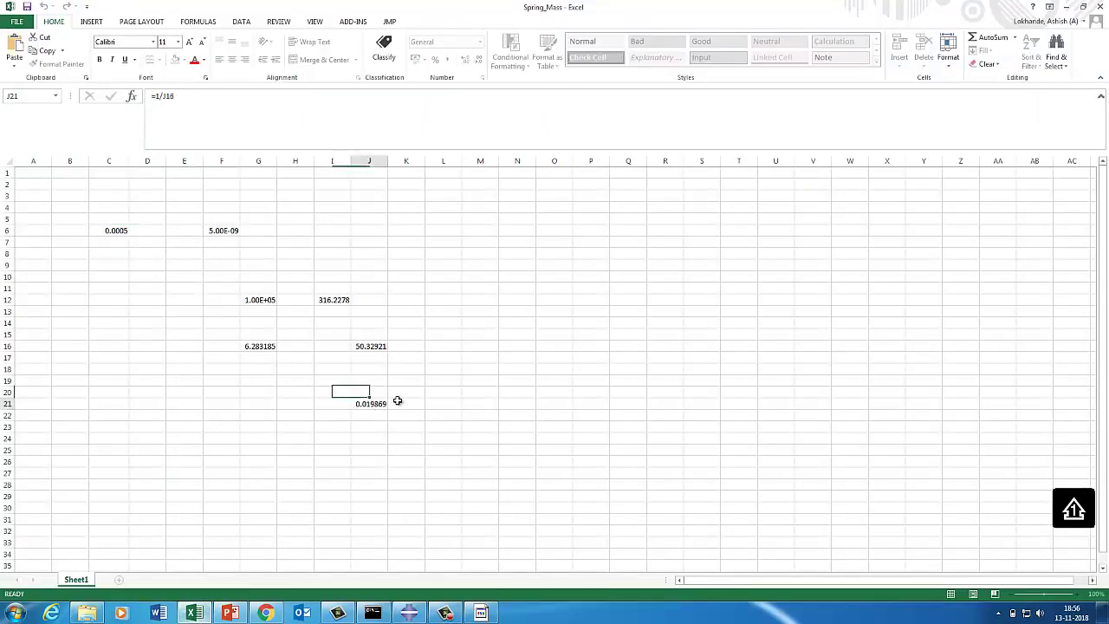
click(1065, 6)
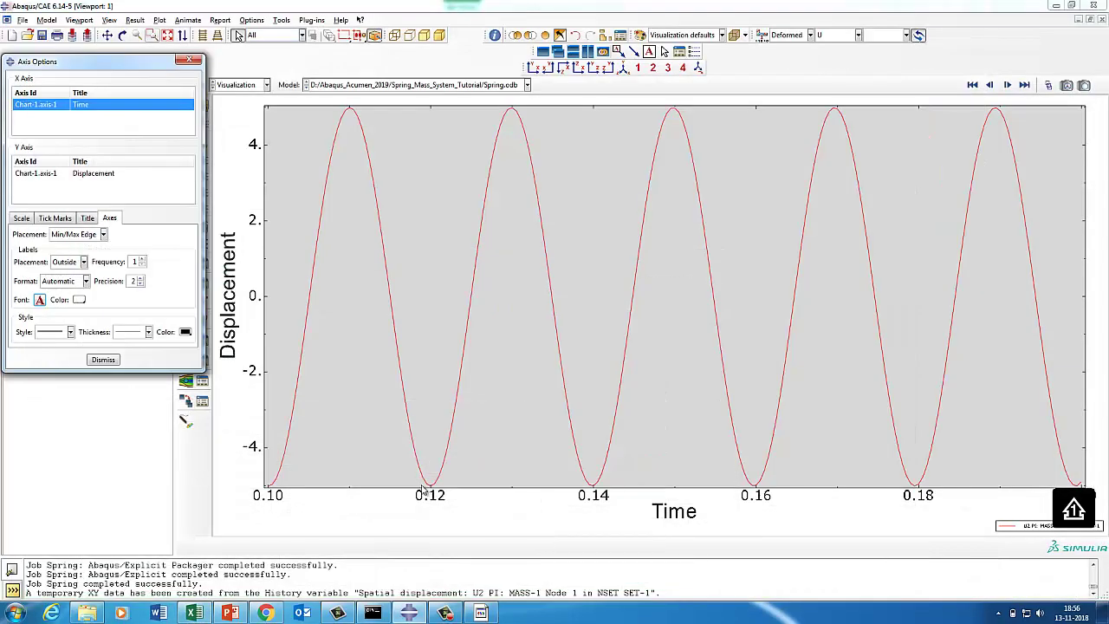
- Switch to the Spring_Mass_Modal_Dynamics presentation in PowerPoint
click(241, 613)
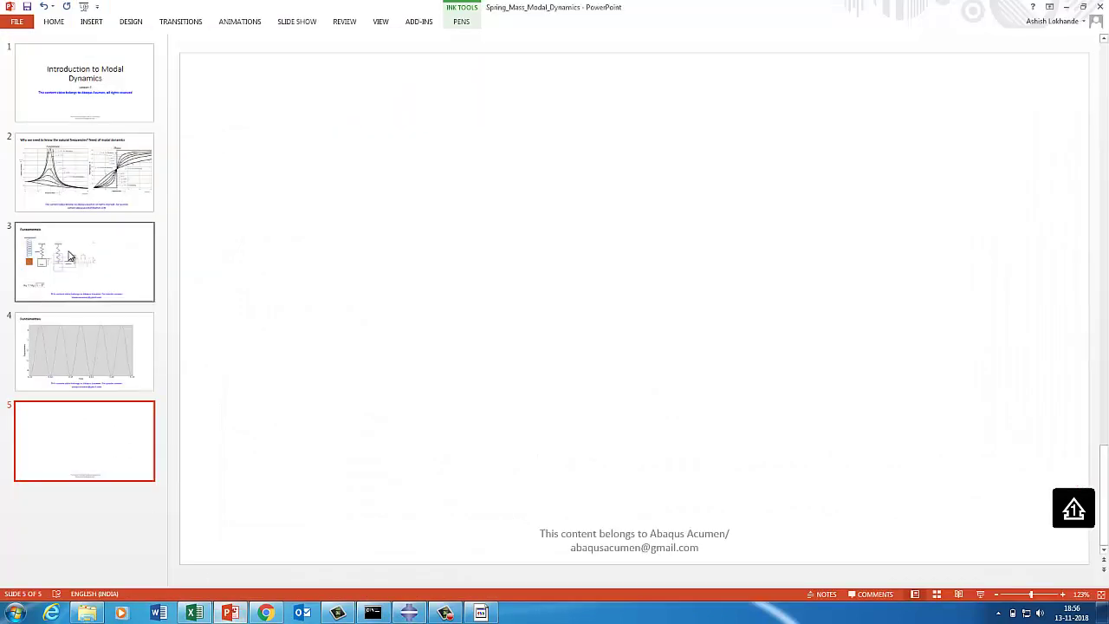